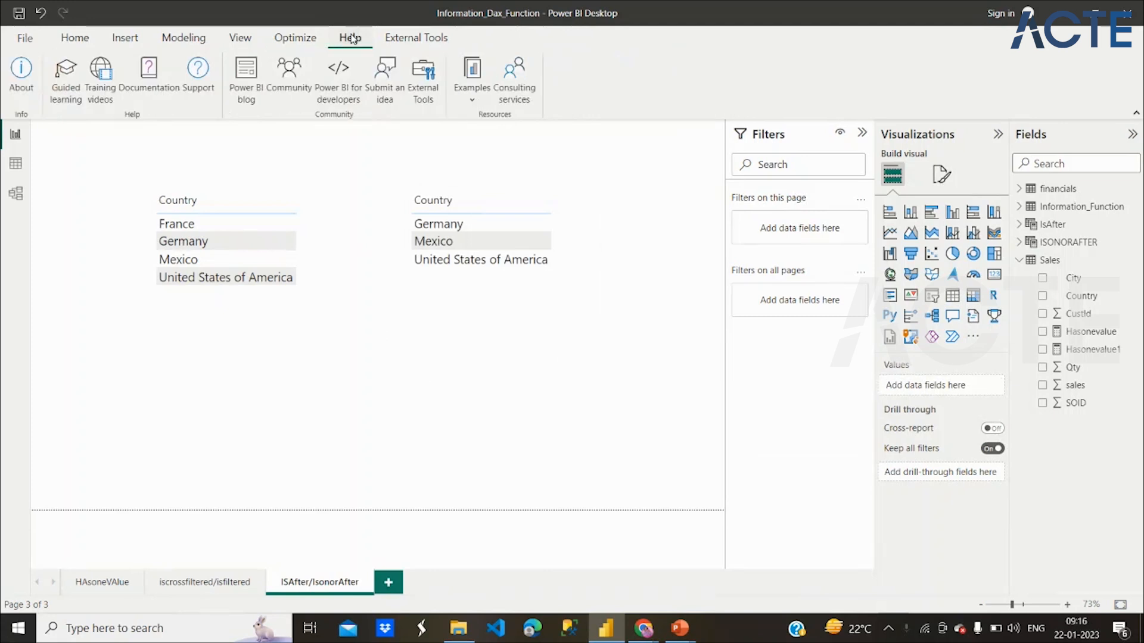
# Preview the financials table of the built-in sample dataset, including its further columns, and close the import without loading it
pyautogui.click(474, 102)
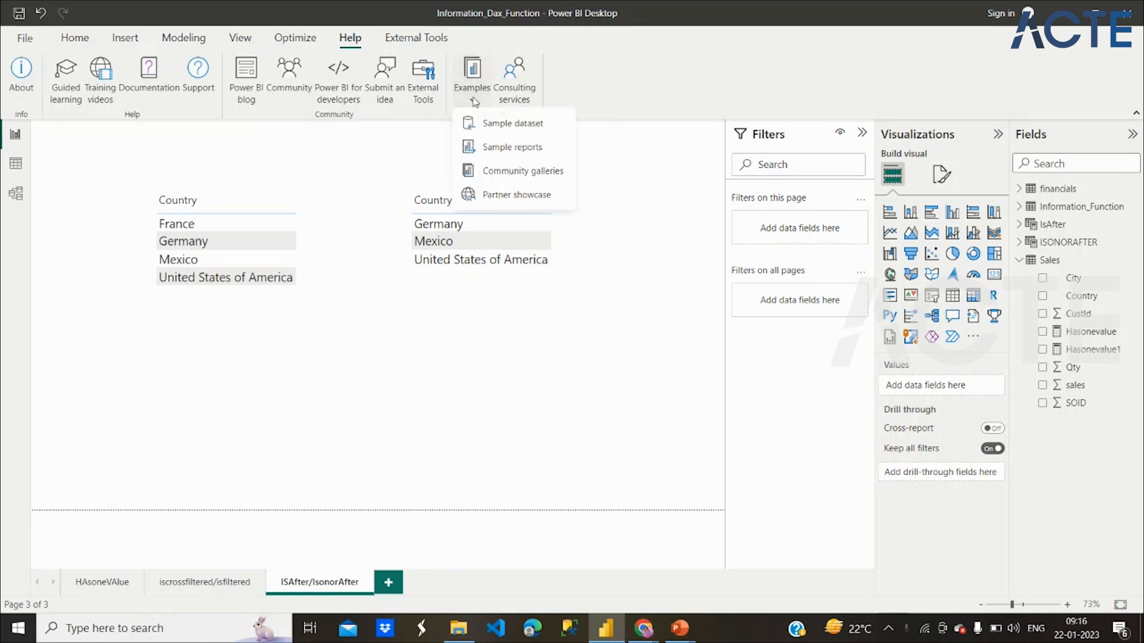
pyautogui.click(499, 124)
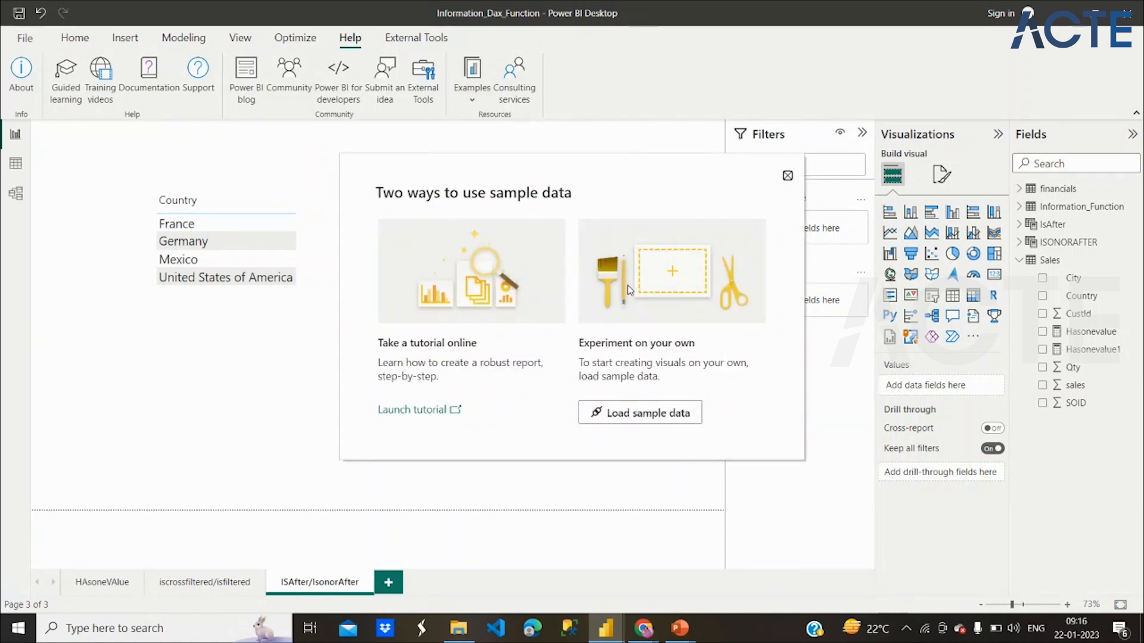
pyautogui.click(656, 423)
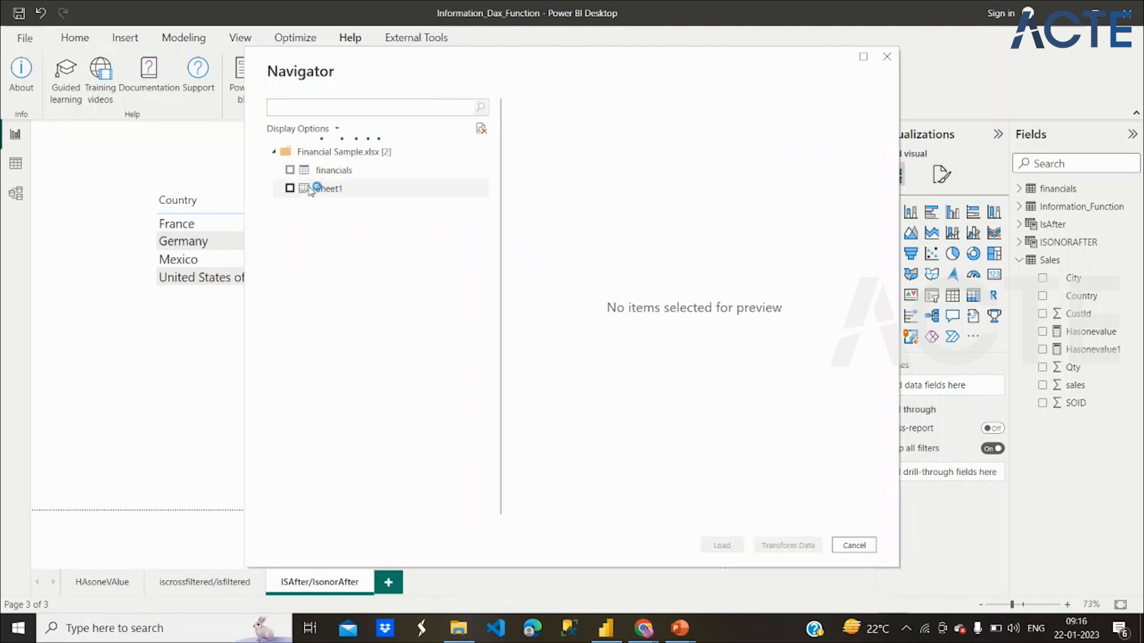
pyautogui.click(290, 170)
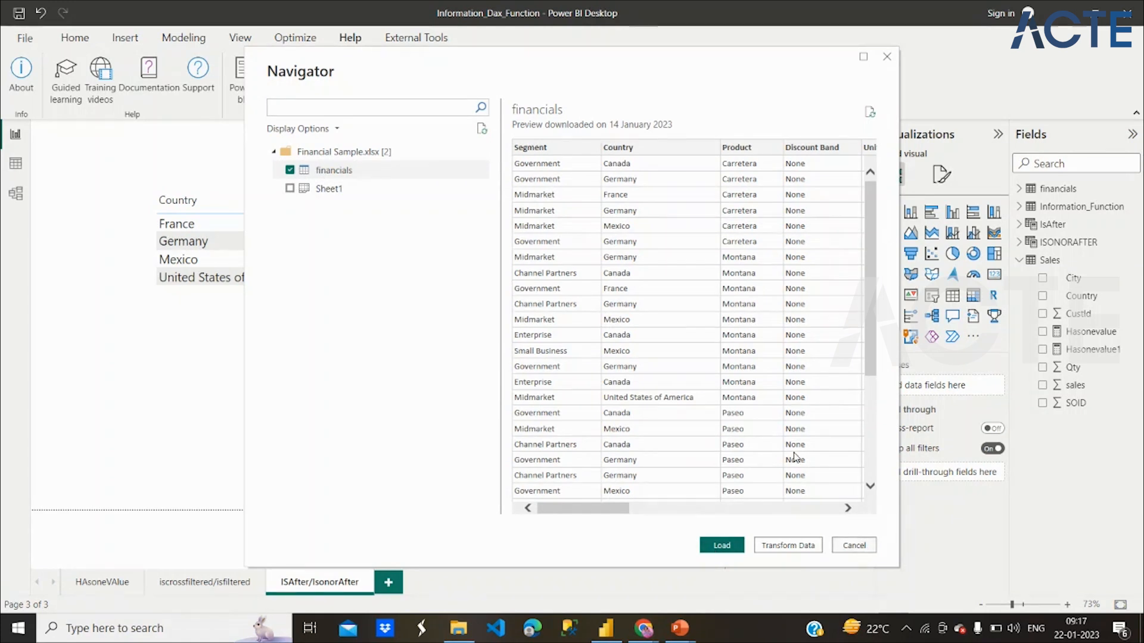
pyautogui.hscroll(3, 796, 457)
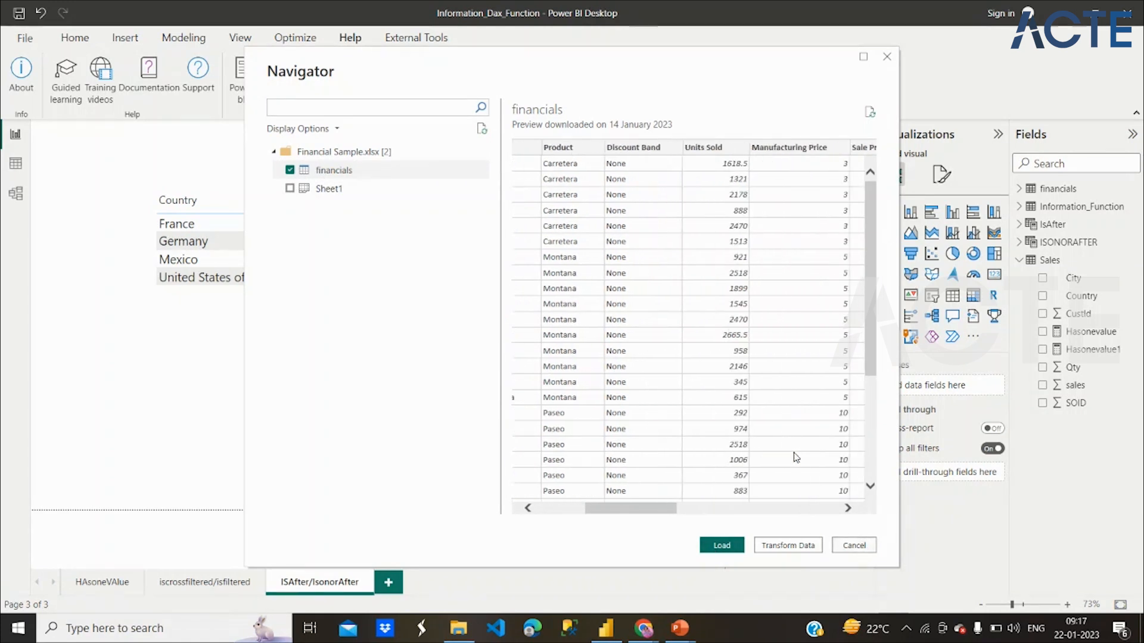
pyautogui.click(856, 546)
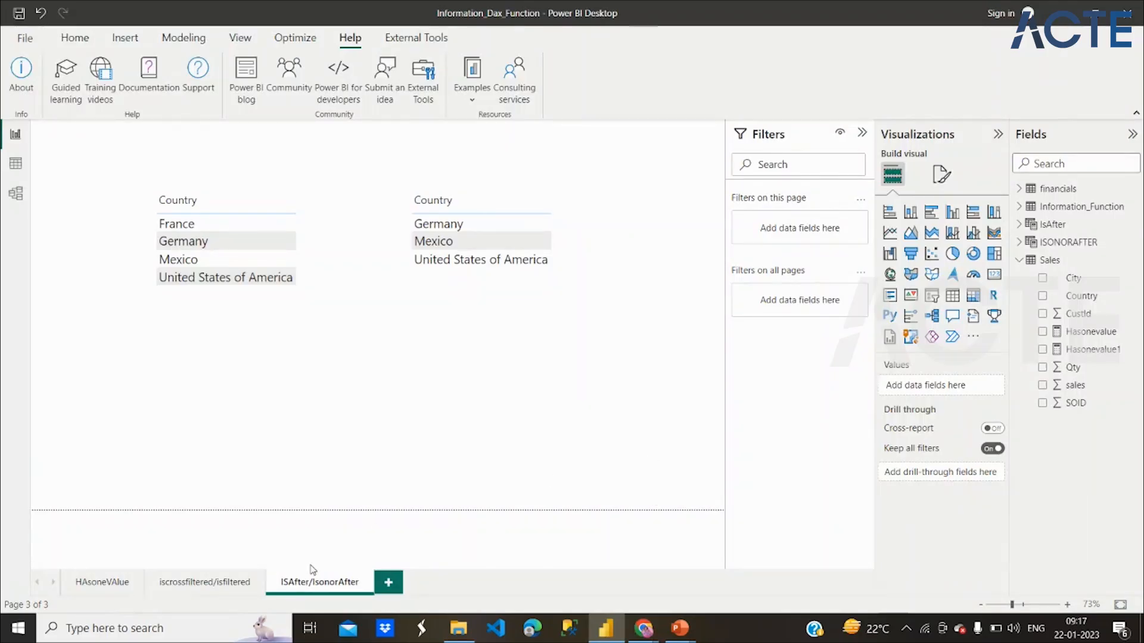
# Review the DAX formulas of the Hasonevalue and Hasonevalue1 measures used in the matrix on the HAsoneVAlue page
pyautogui.click(92, 587)
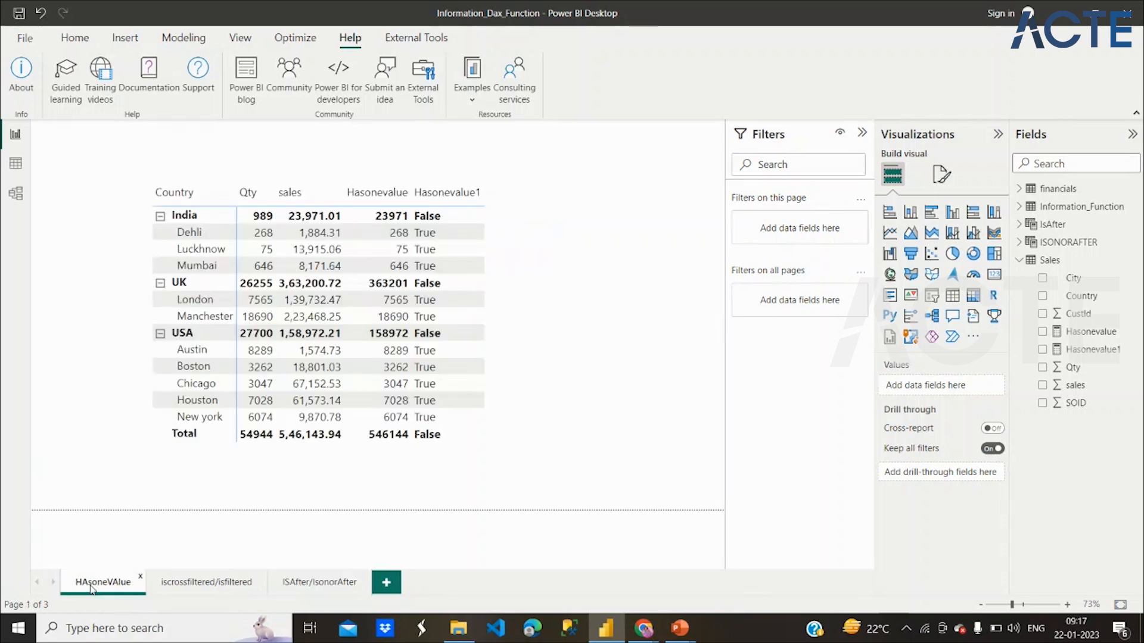
pyautogui.click(505, 281)
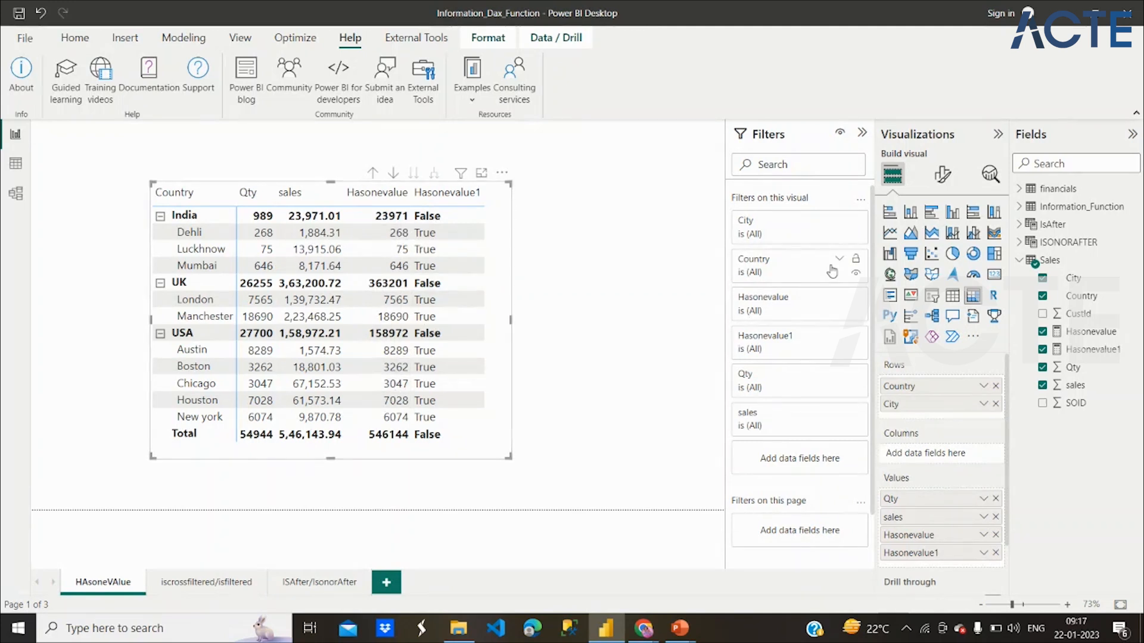
pyautogui.click(1089, 337)
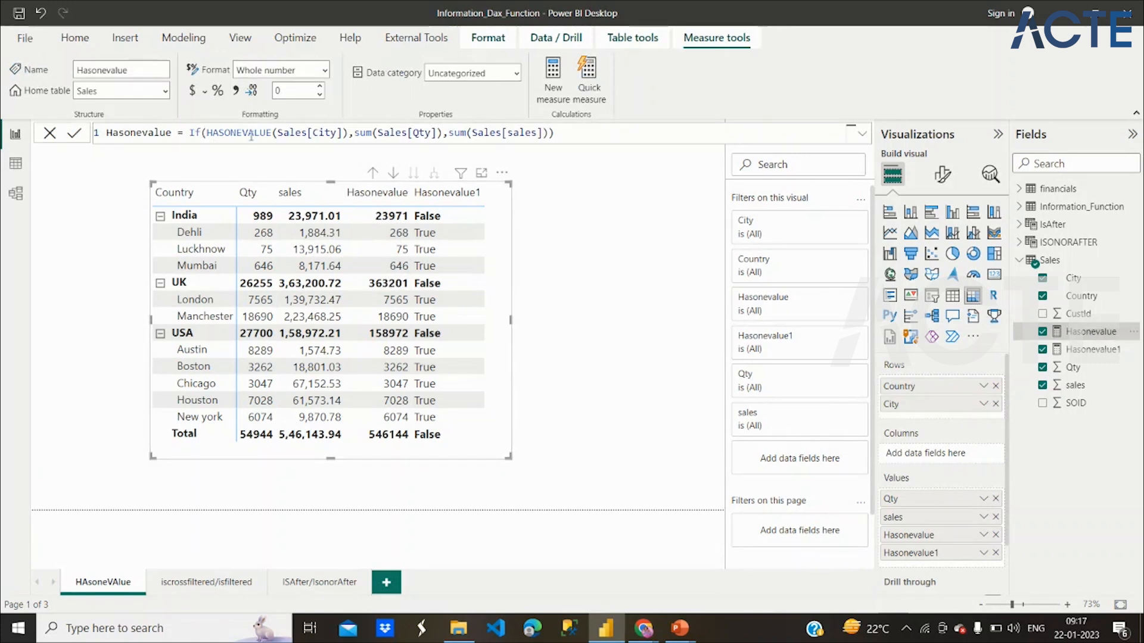
pyautogui.moveTo(241, 132); pyautogui.dragTo(540, 133)
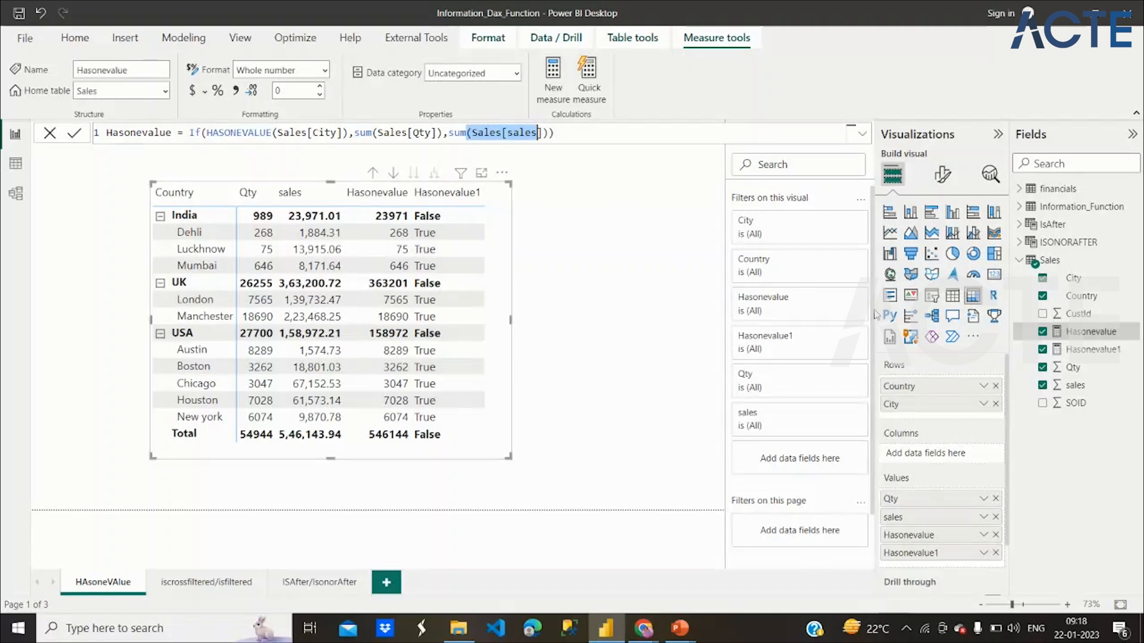
pyautogui.click(1090, 351)
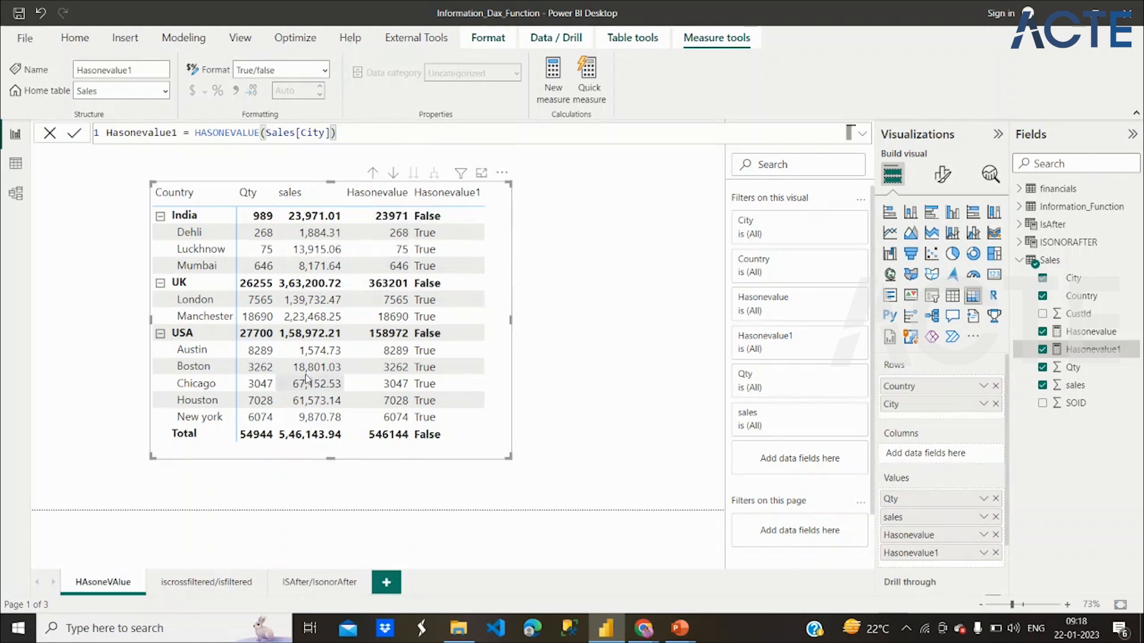
# Review the DAX formulas of the isFiltered and isCrossFiltered measures from the financials table on the iscrossfiltered/isfiltered page
pyautogui.click(218, 587)
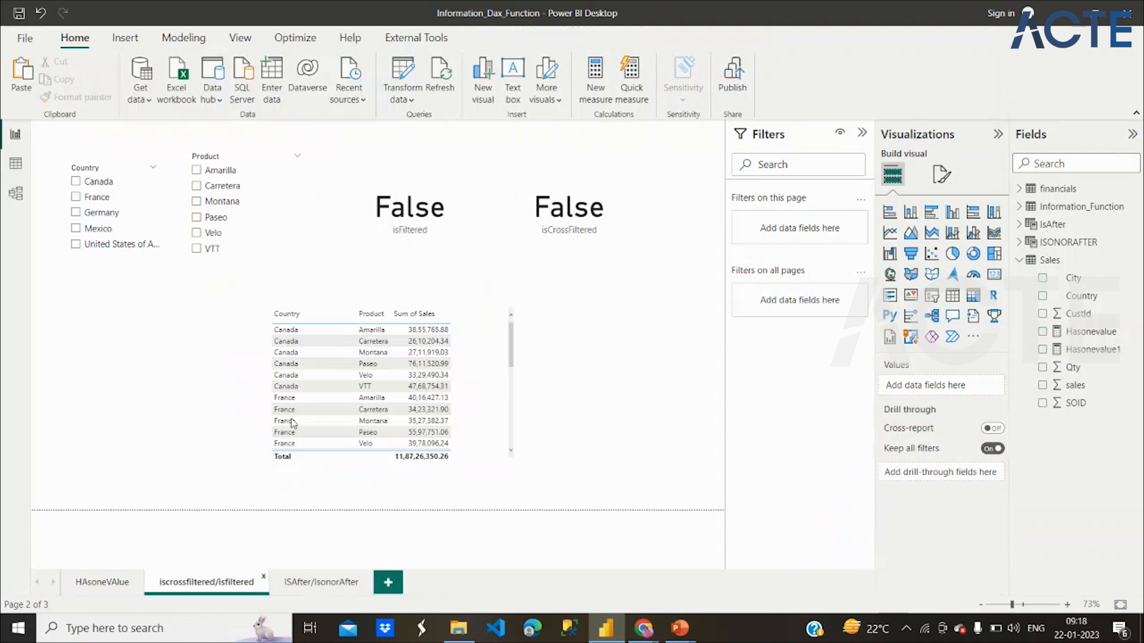
pyautogui.click(429, 235)
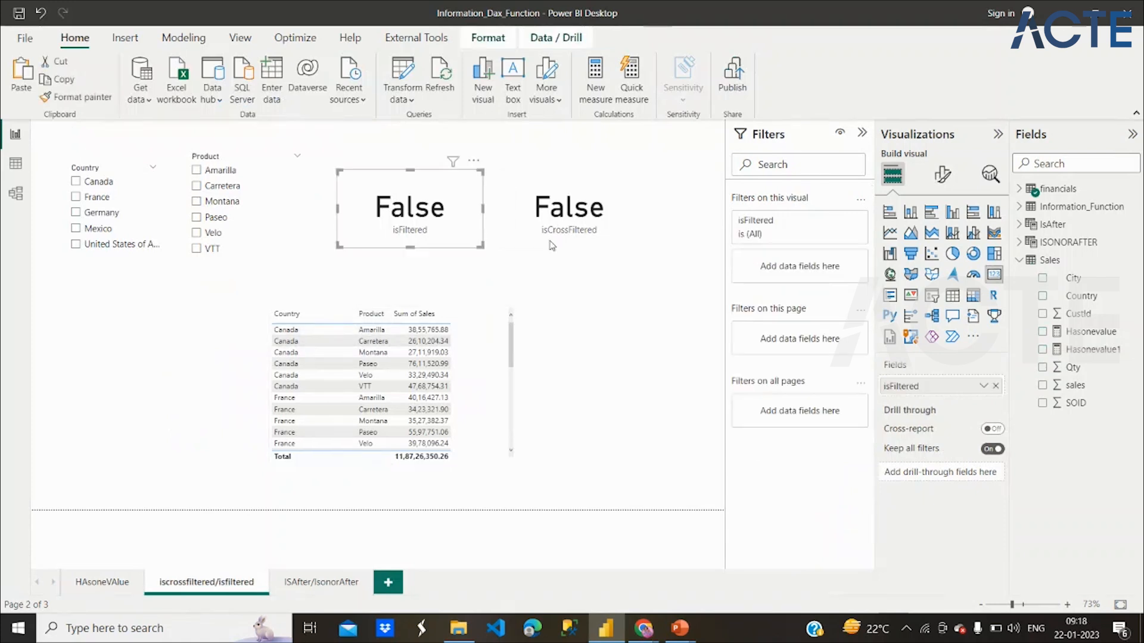
pyautogui.click(1020, 191)
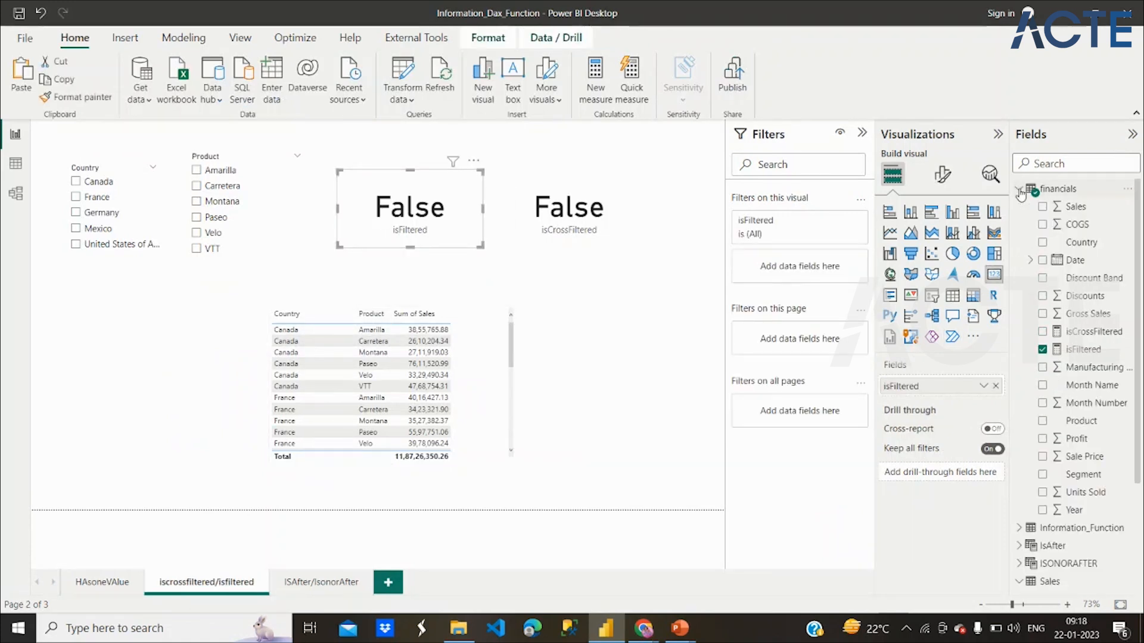
pyautogui.click(1081, 351)
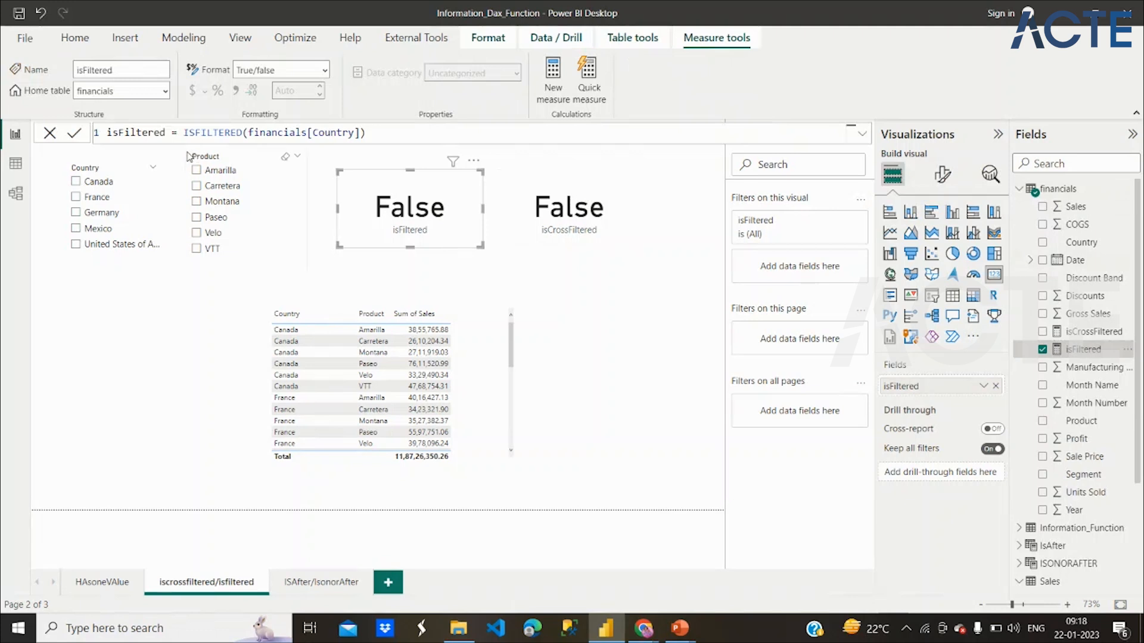
pyautogui.doubleClick(203, 133)
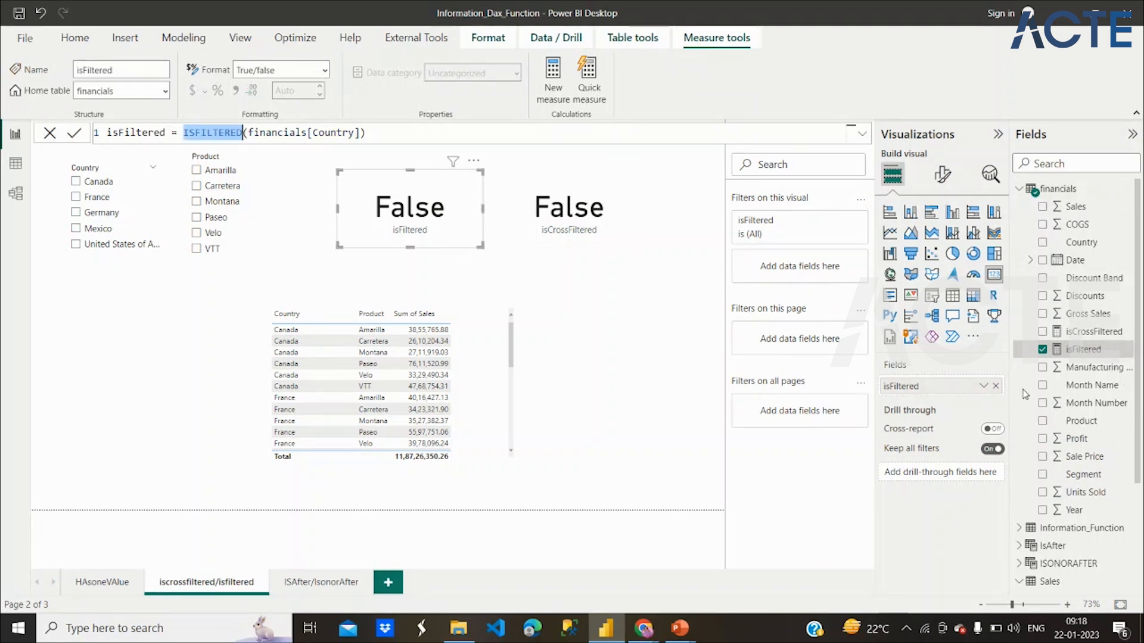
pyautogui.click(1084, 335)
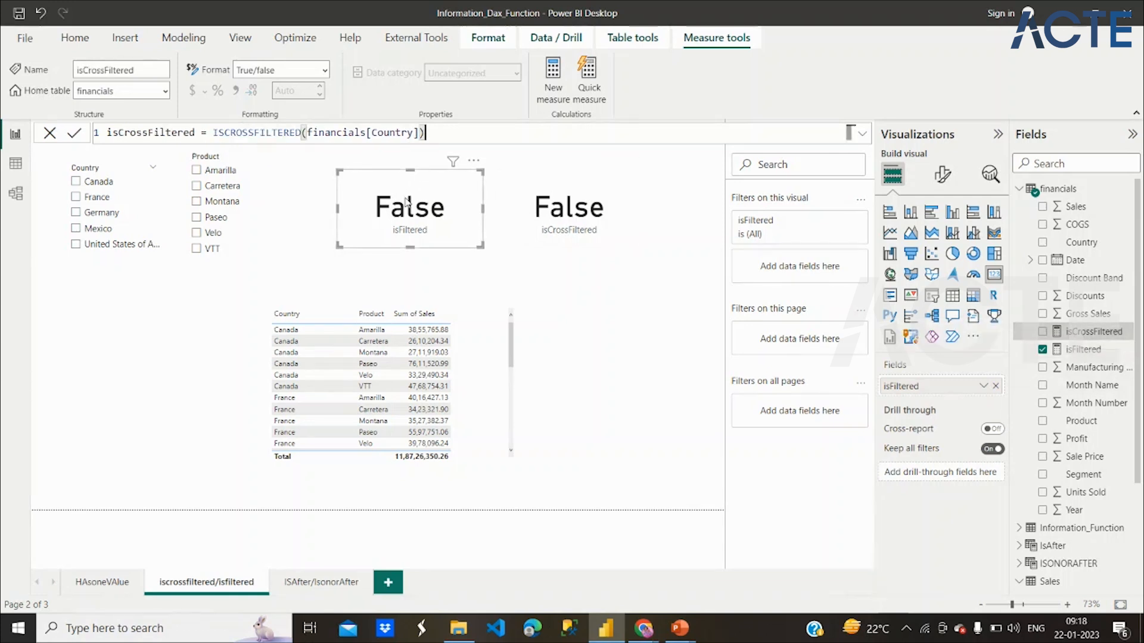
pyautogui.doubleClick(399, 132)
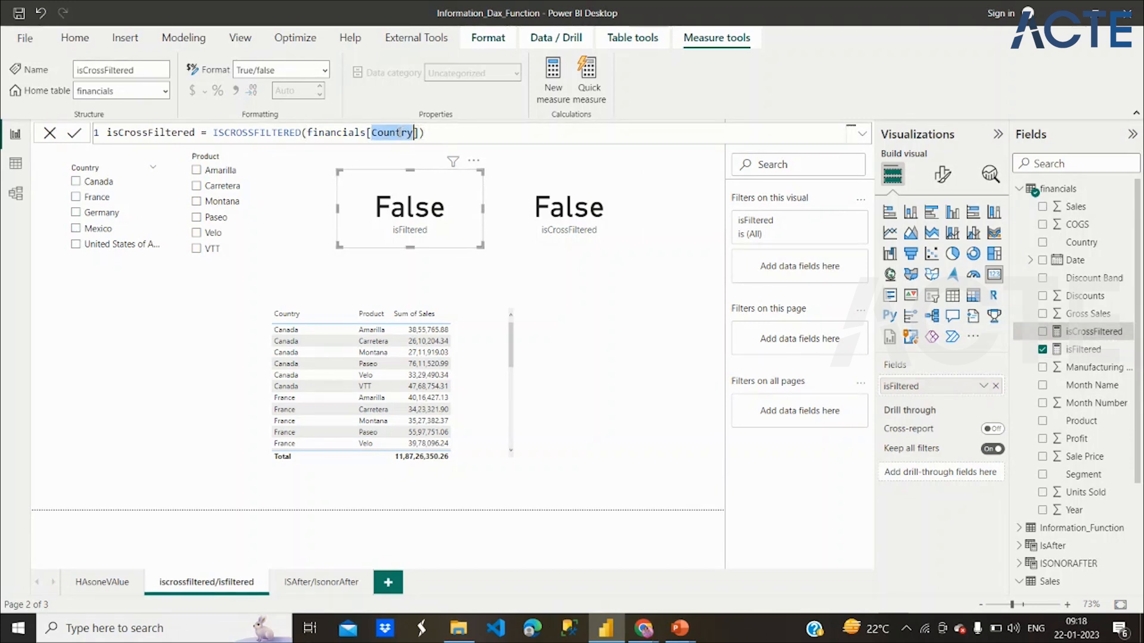
# Test the isFiltered and isCrossFiltered cards by selecting and clearing Canada in the Country slicer, followed by Velo in the Product slicer
pyautogui.click(75, 182)
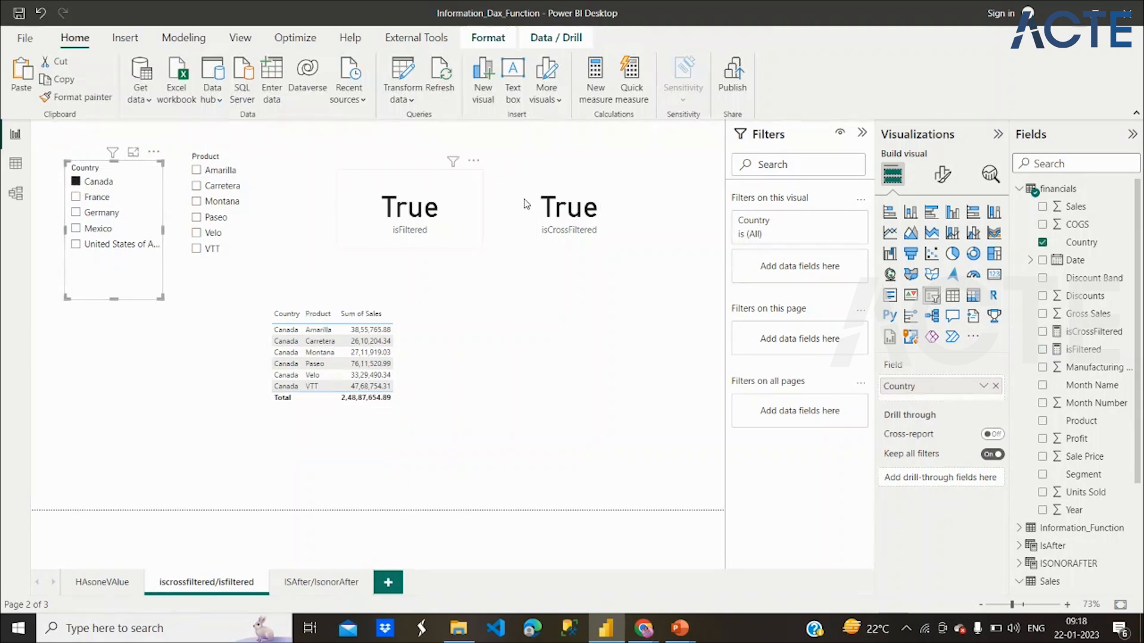
pyautogui.click(76, 182)
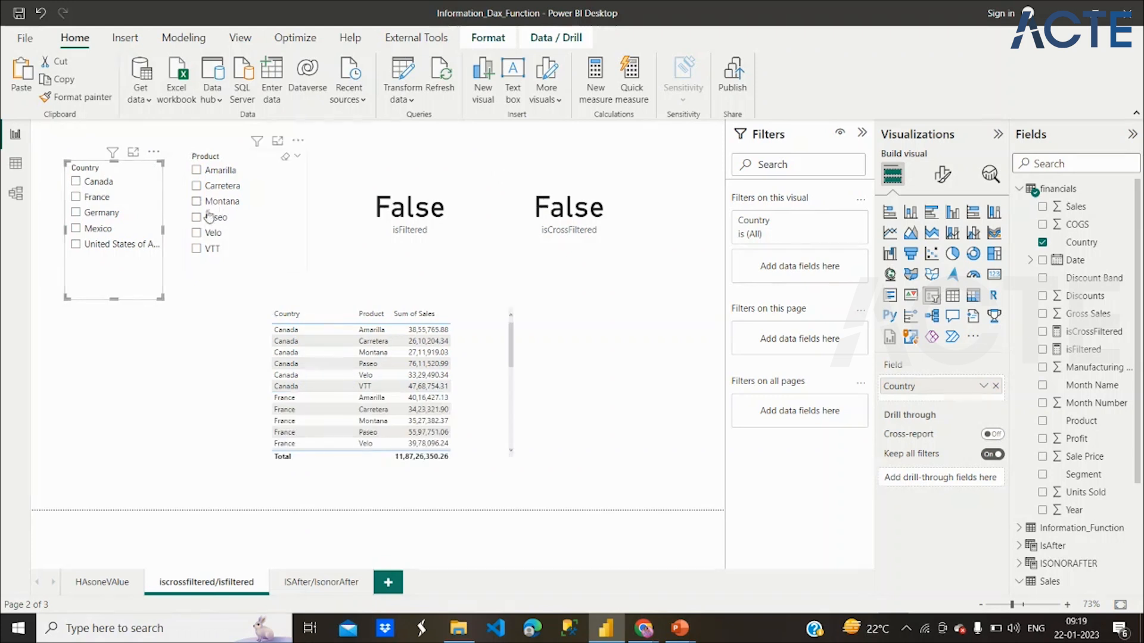
pyautogui.click(196, 233)
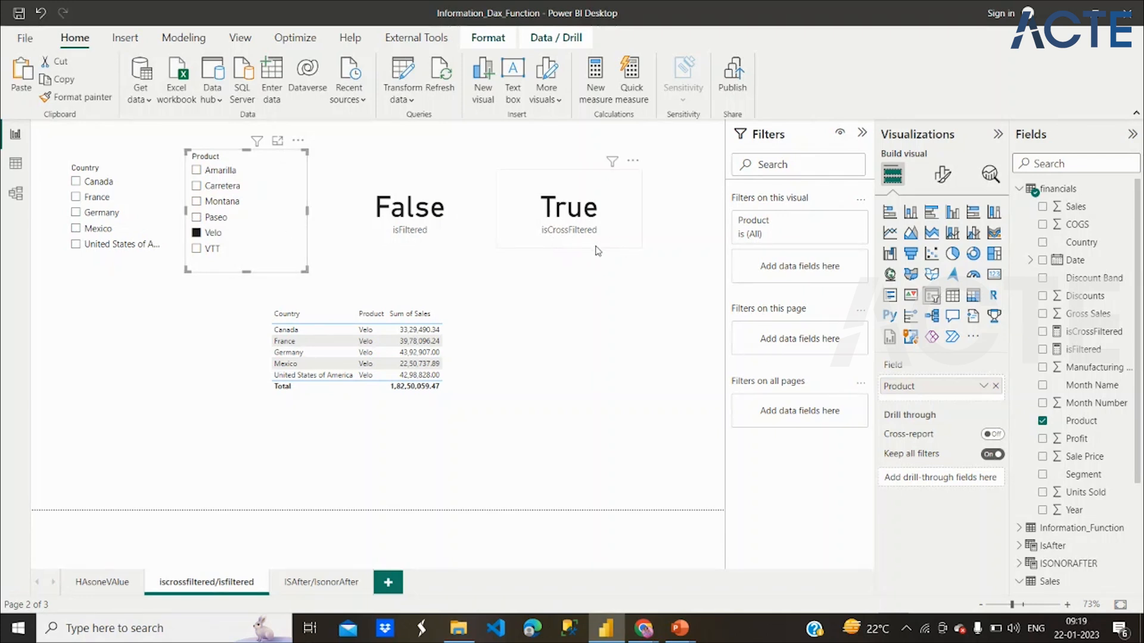
pyautogui.click(404, 220)
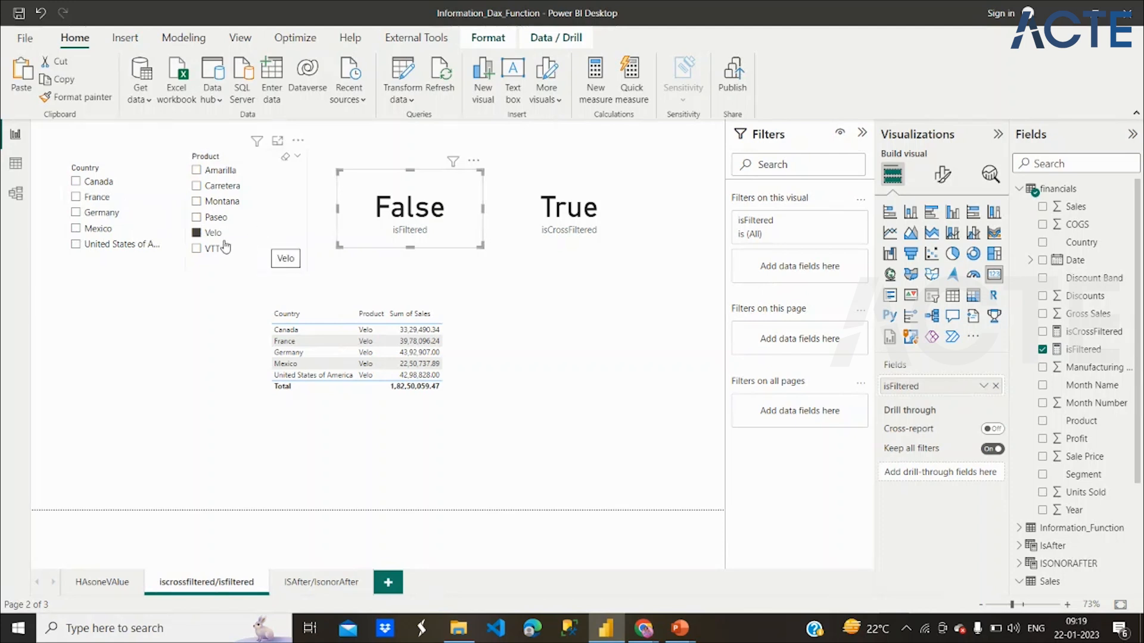
pyautogui.click(196, 233)
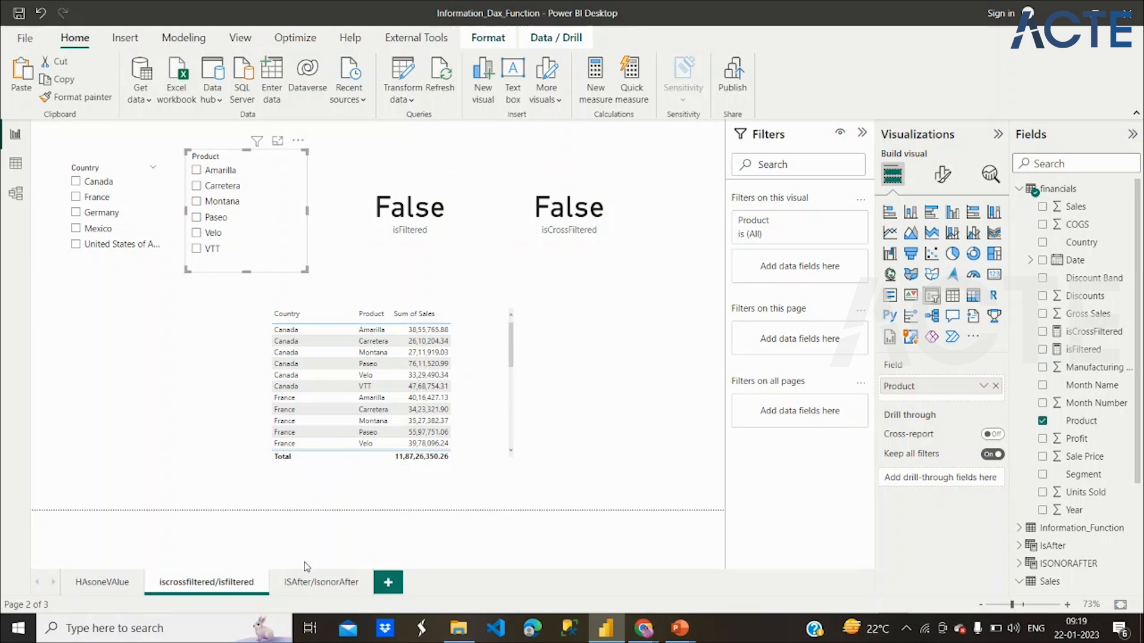
# Examine the IsAfter table's formula on the ISAfter/IsonorAfter page, including its FILTER and ISAFTER functions, Country column, comparison value and sort order
pyautogui.click(309, 583)
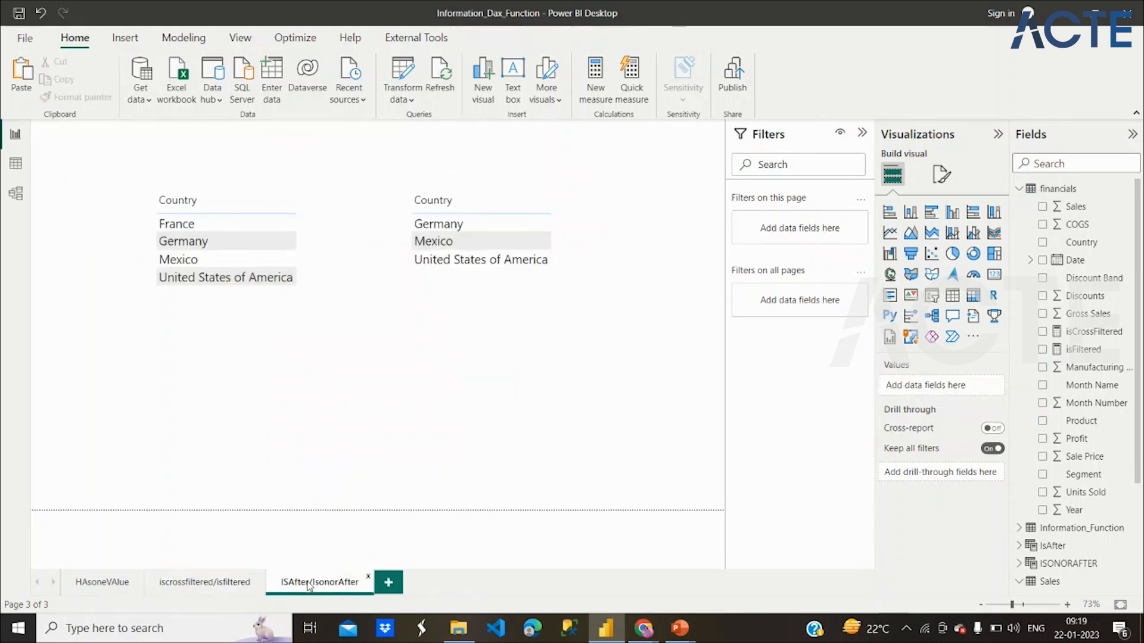
pyautogui.click(1021, 191)
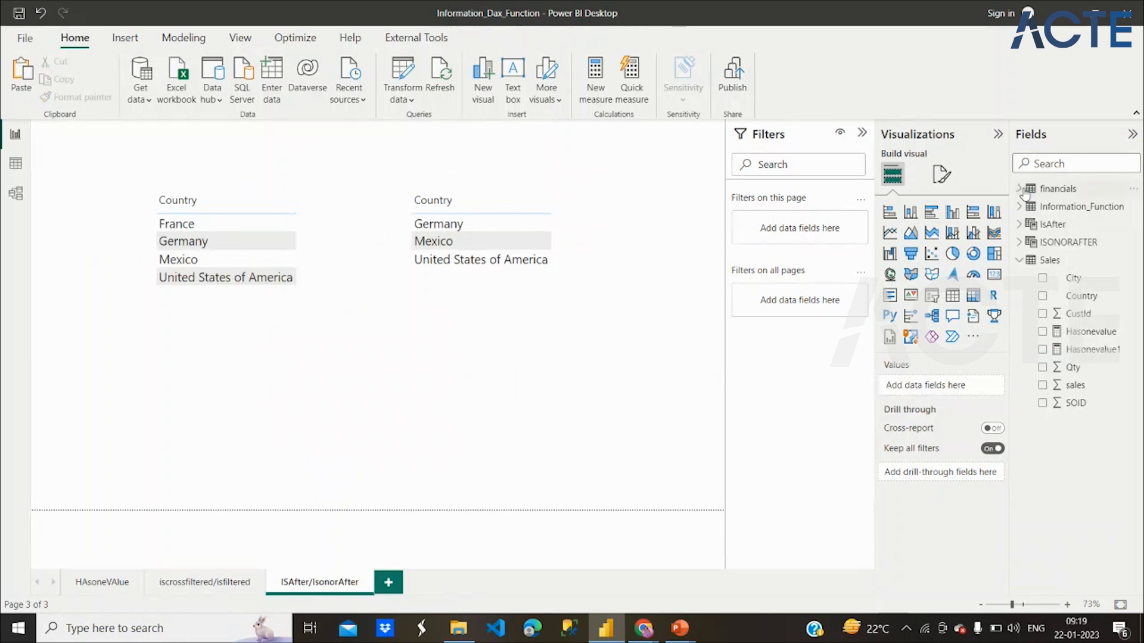
pyautogui.click(1020, 260)
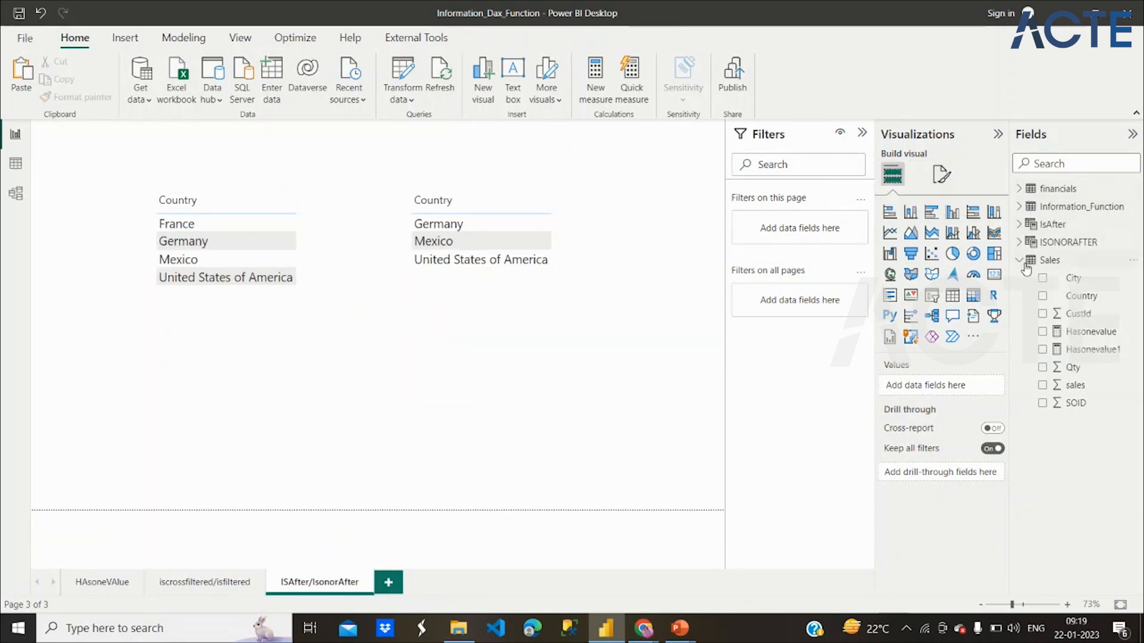
pyautogui.click(1053, 225)
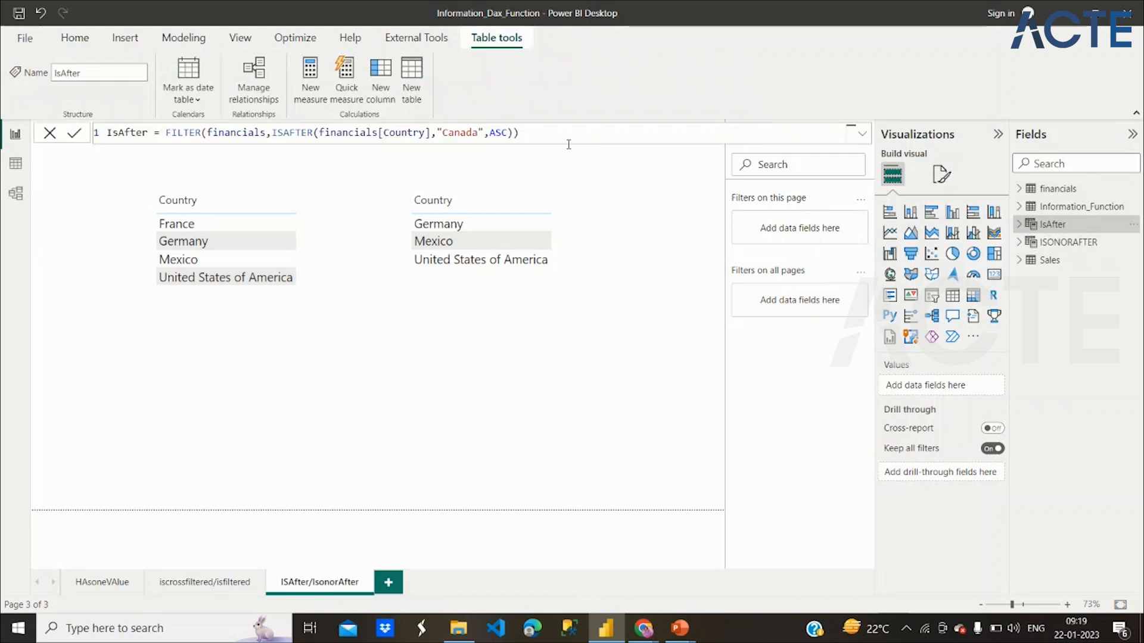
pyautogui.doubleClick(196, 132)
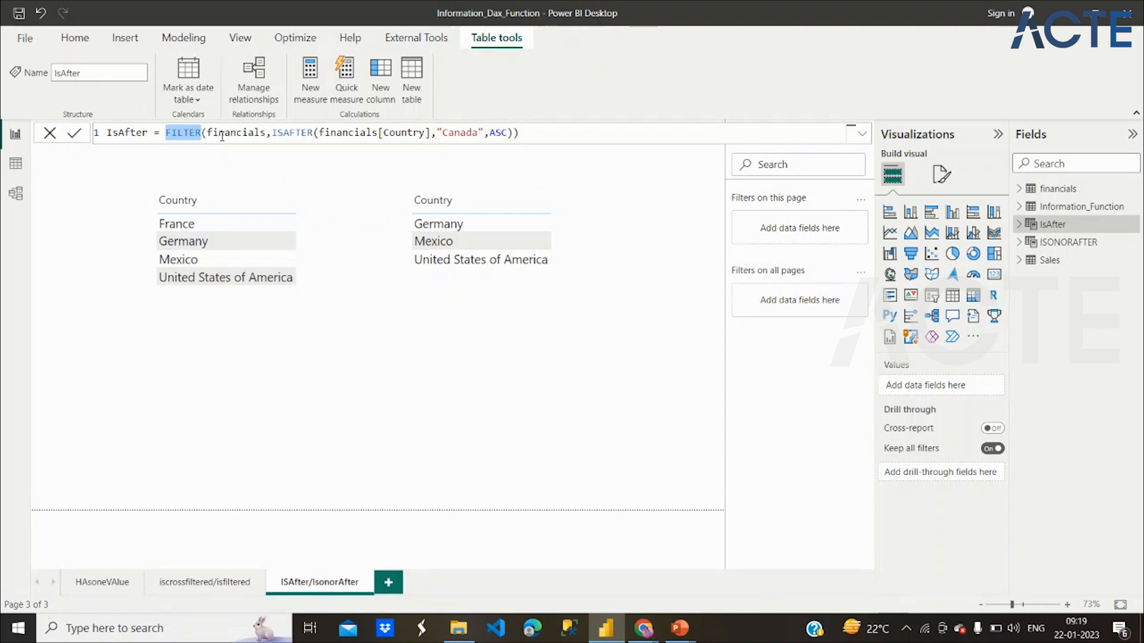
pyautogui.moveTo(266, 136); pyautogui.dragTo(456, 133)
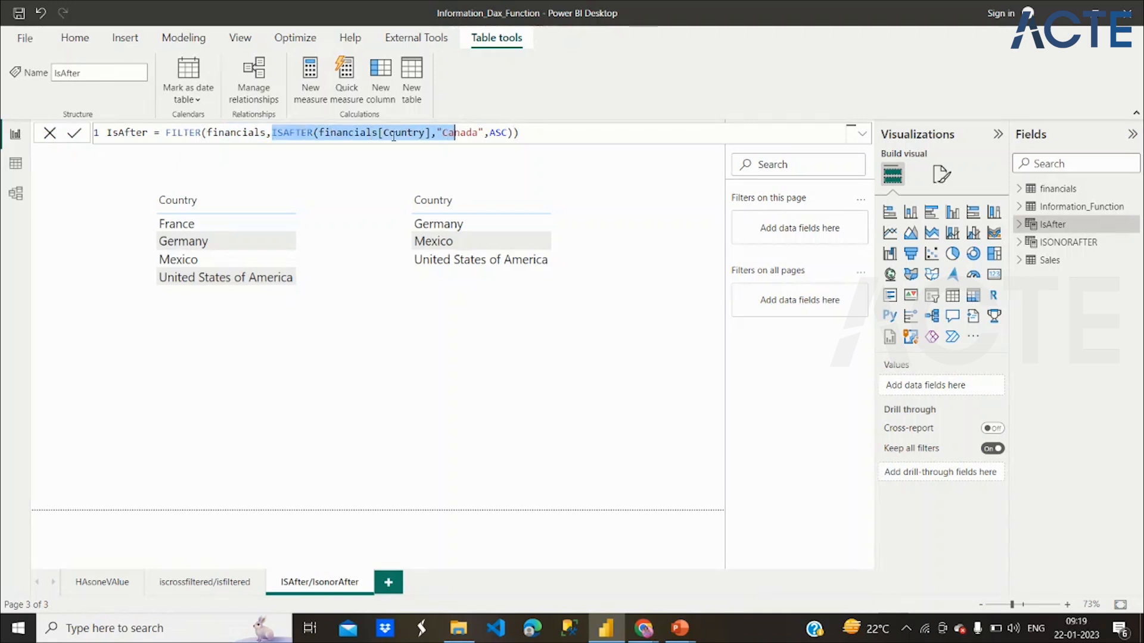
pyautogui.click(372, 135)
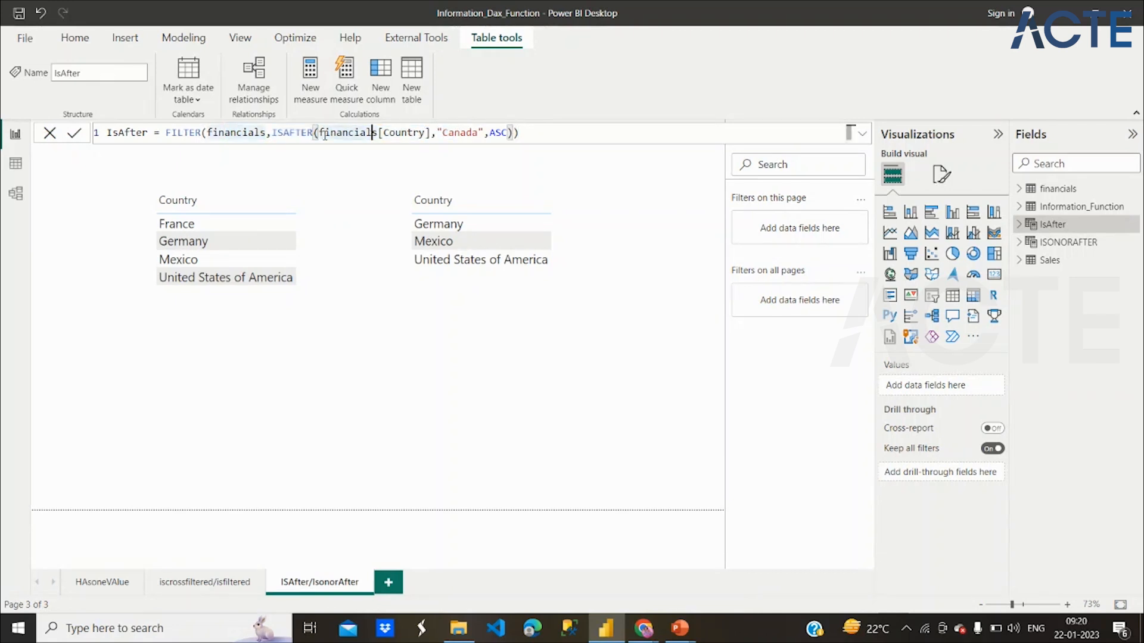
pyautogui.doubleClick(288, 132)
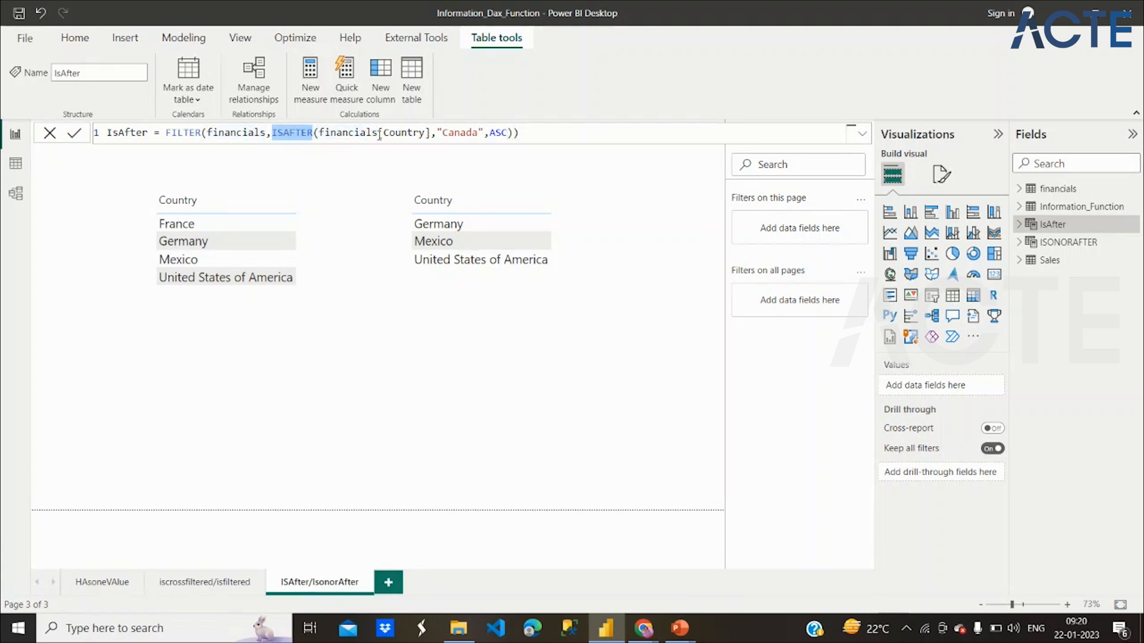
pyautogui.moveTo(355, 132); pyautogui.dragTo(425, 132)
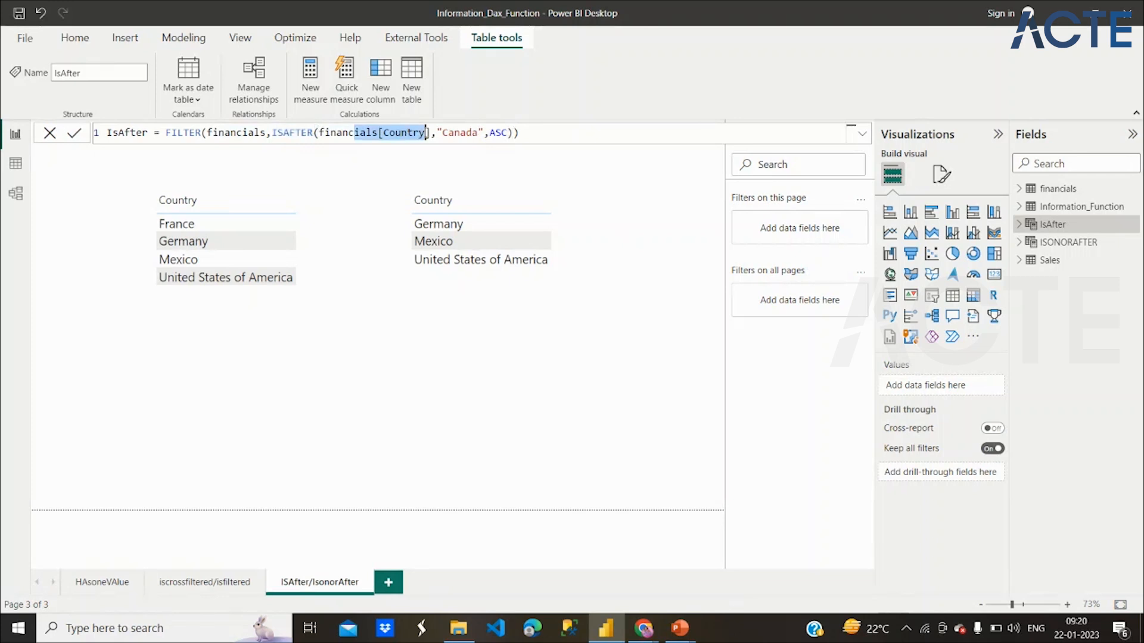
pyautogui.doubleClick(465, 133)
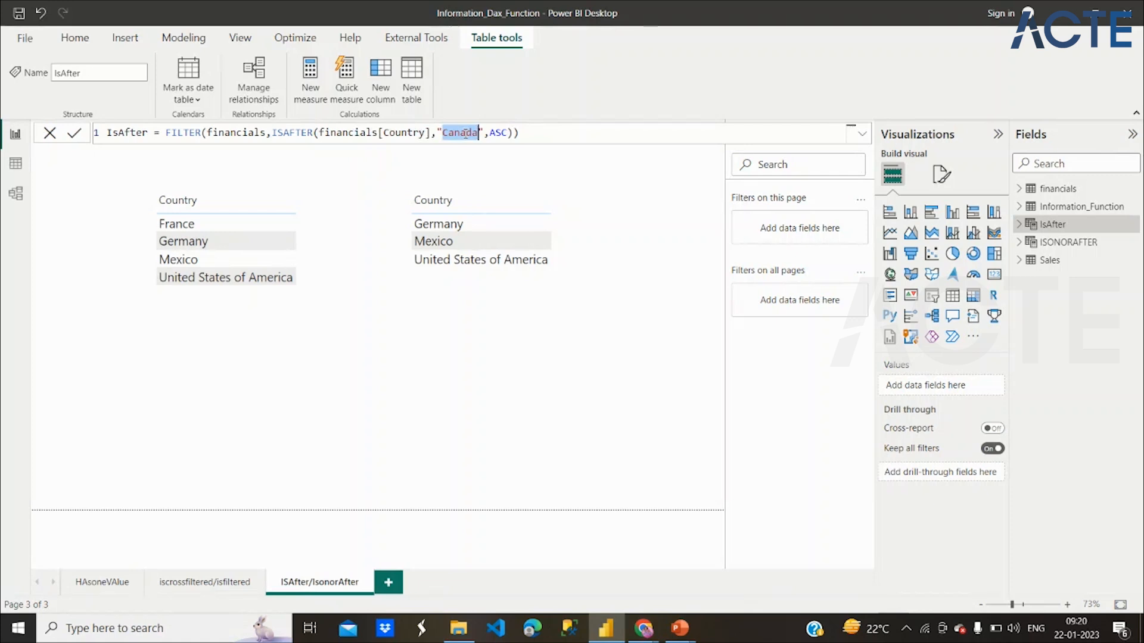
pyautogui.click(506, 132)
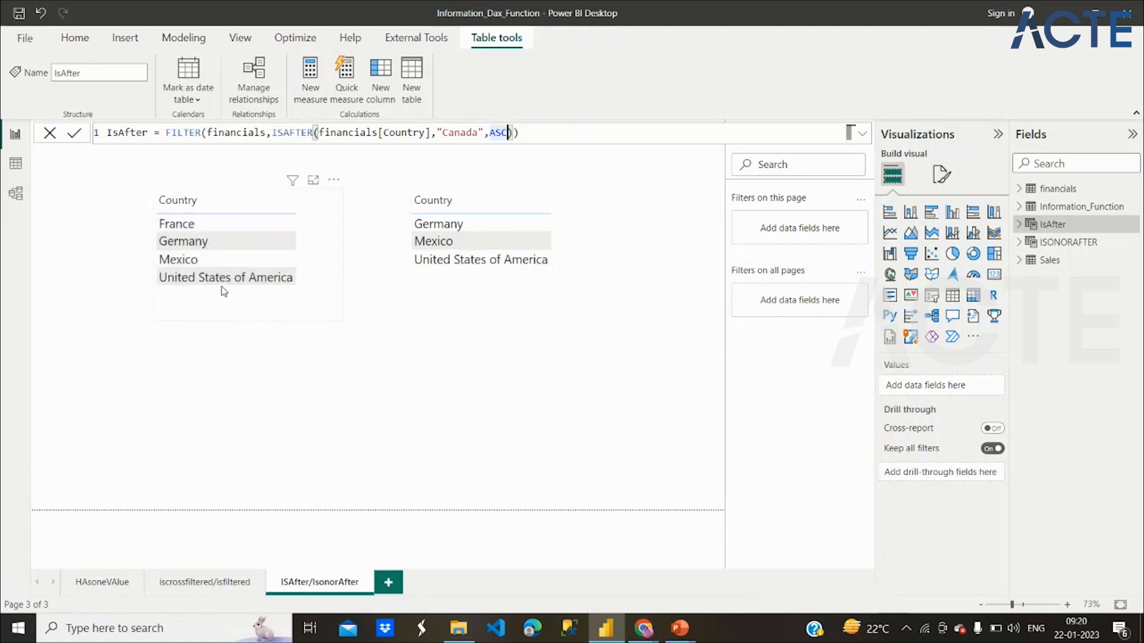
# Review the ISONORAFTER table's formula, focusing on the comparison value in its Country condition
pyautogui.click(1074, 251)
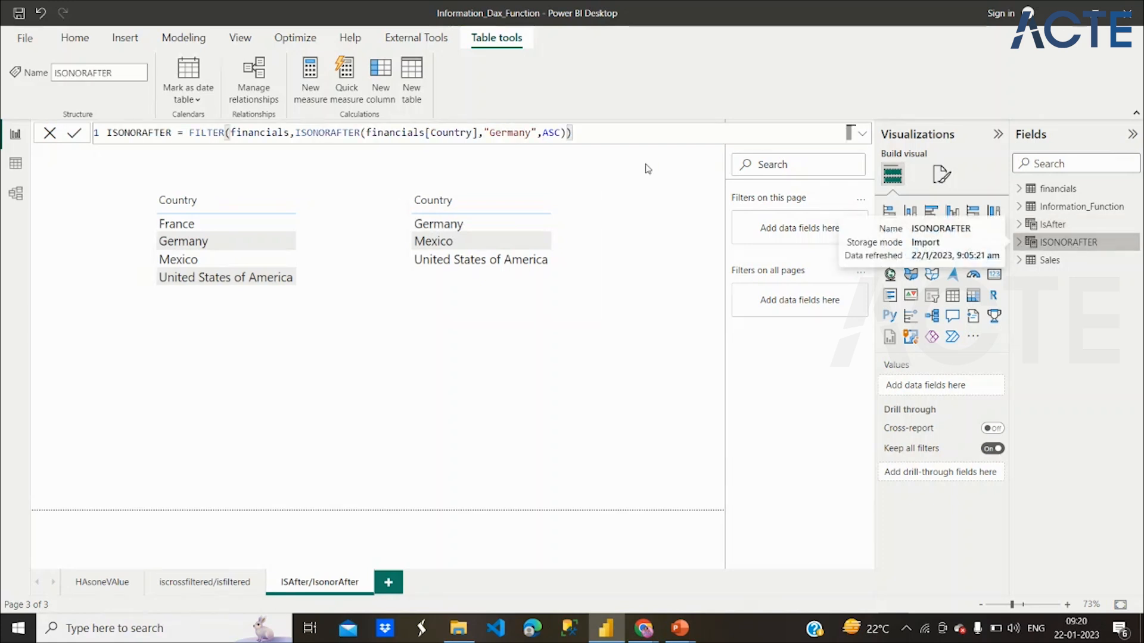
pyautogui.doubleClick(510, 132)
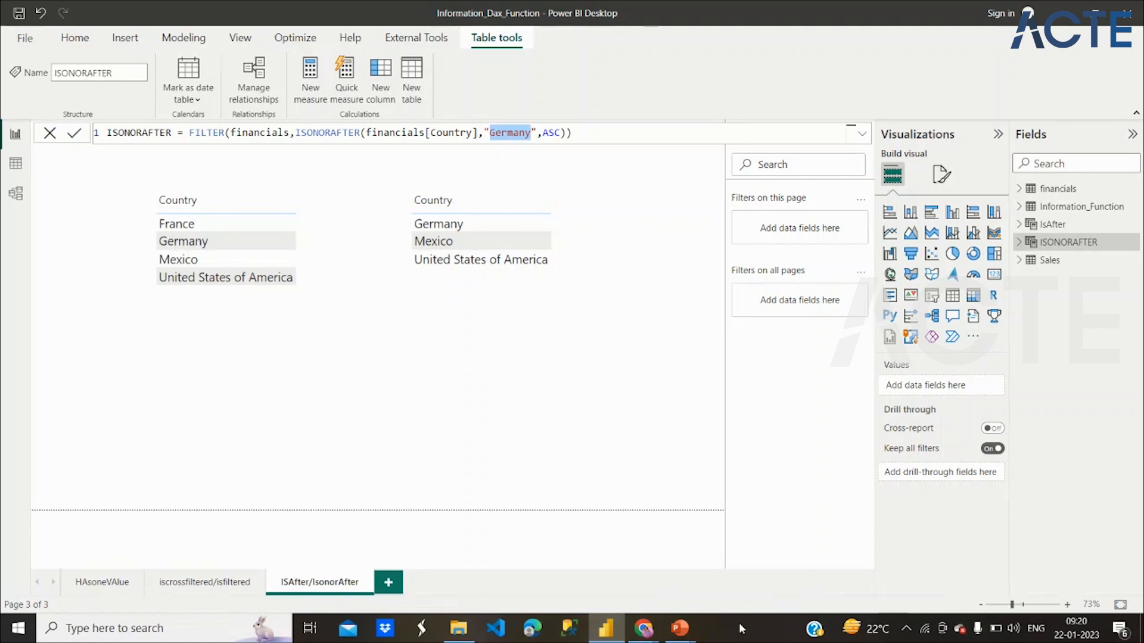
# Switch to the POWER BI_ACTE_9-10PM presentation in PowerPoint and read slide 115 on the CONTAINS functions and the Case exercises on slide 116
pyautogui.moveTo(644, 629)
pyautogui.moveTo(531, 577)
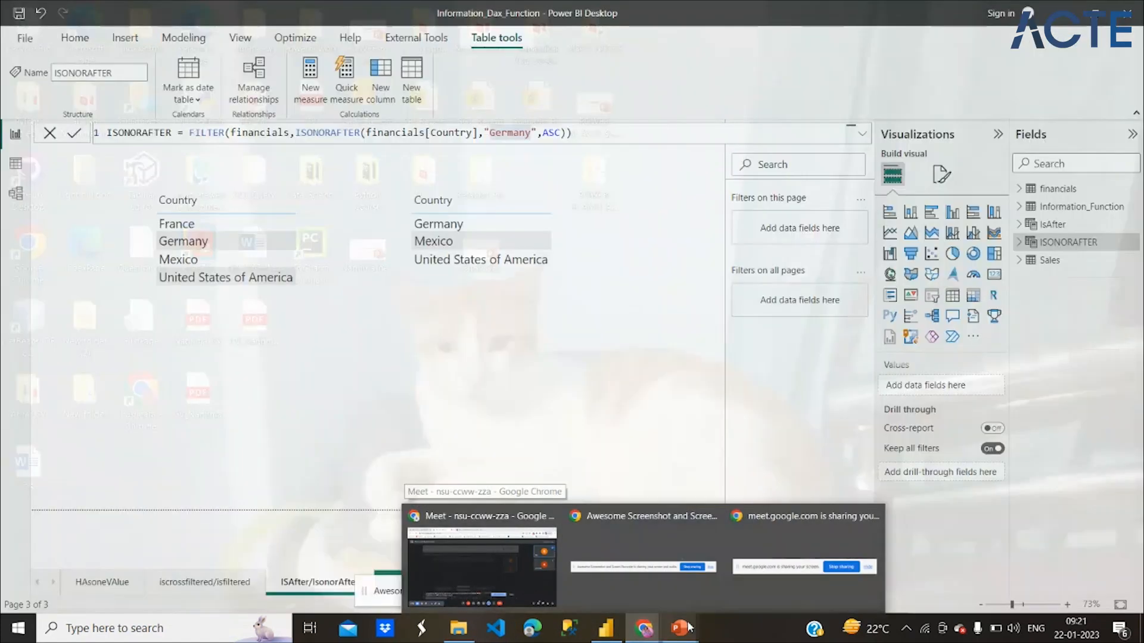
pyautogui.moveTo(688, 630)
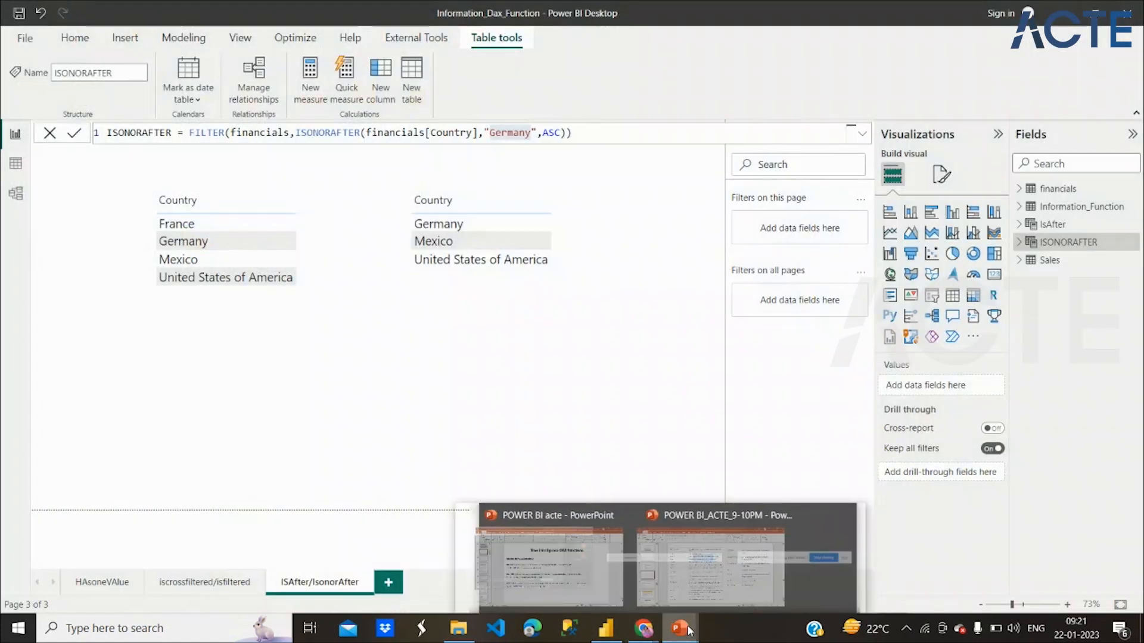
pyautogui.moveTo(604, 565)
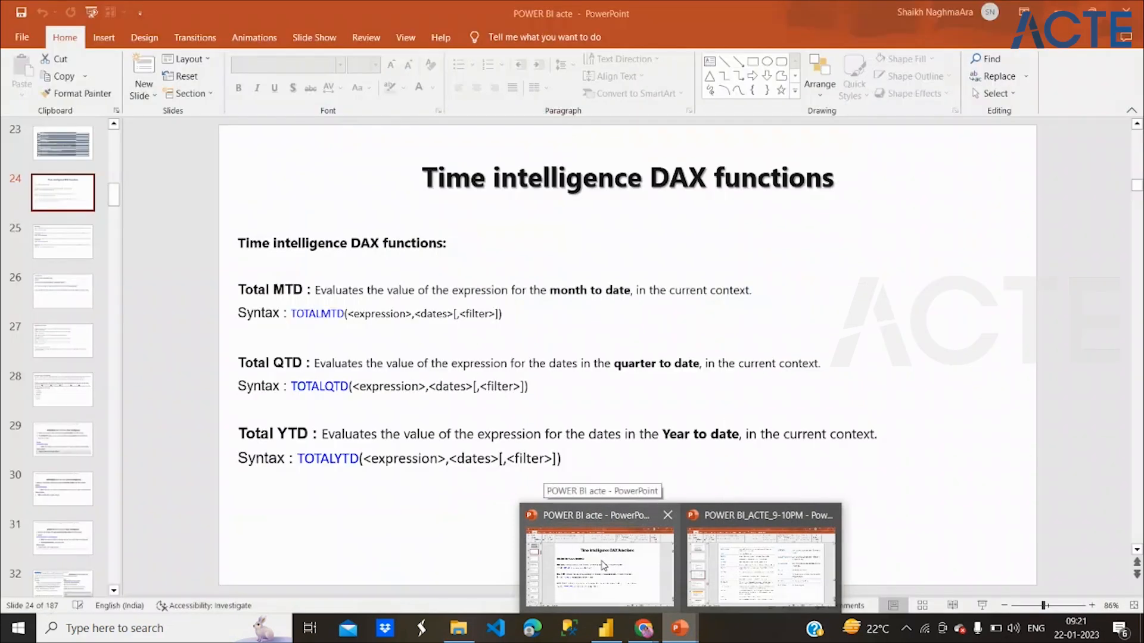
pyautogui.click(712, 564)
pyautogui.click(86, 475)
pyautogui.click(84, 516)
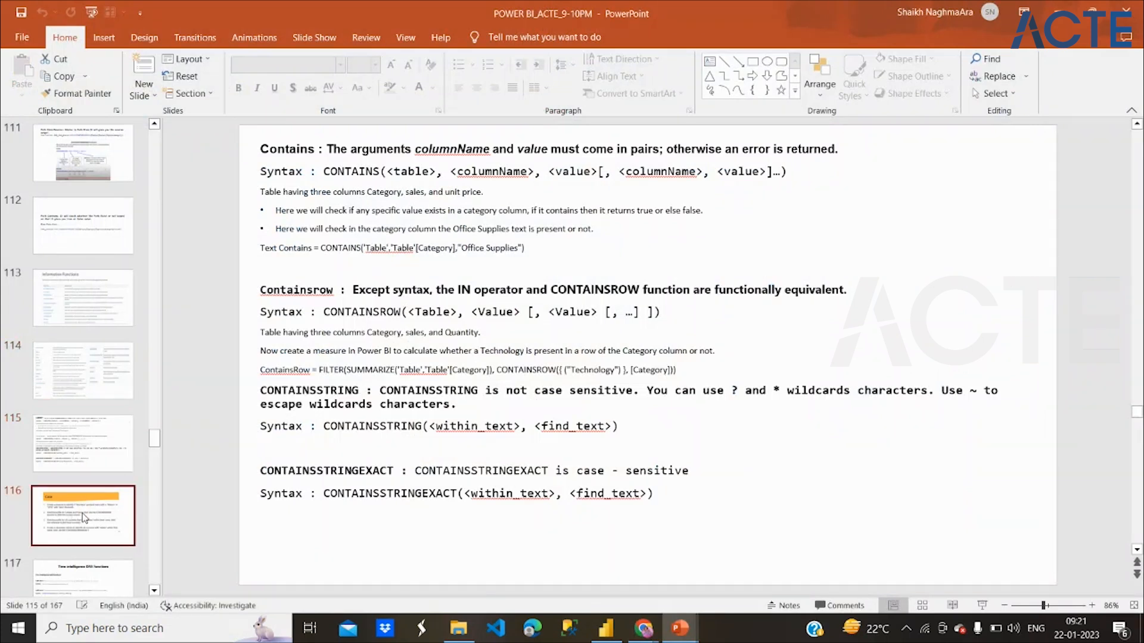
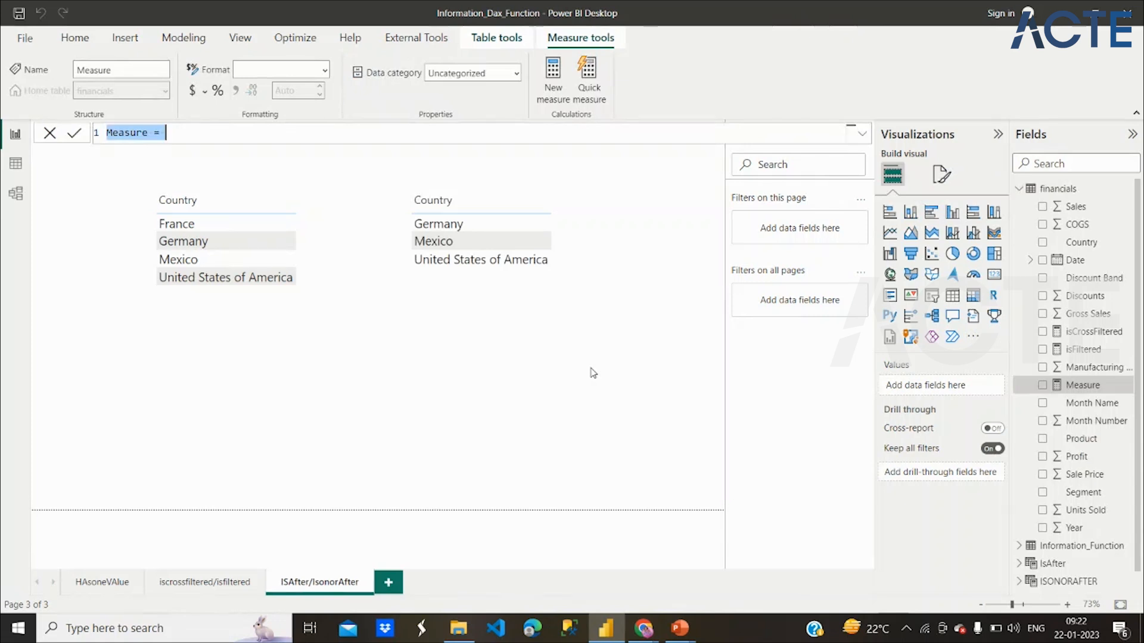
# Begin the new measure's formula as Contains = CONTAINS(financials, and start an indented second line for its column conditions
pyautogui.write('Con')
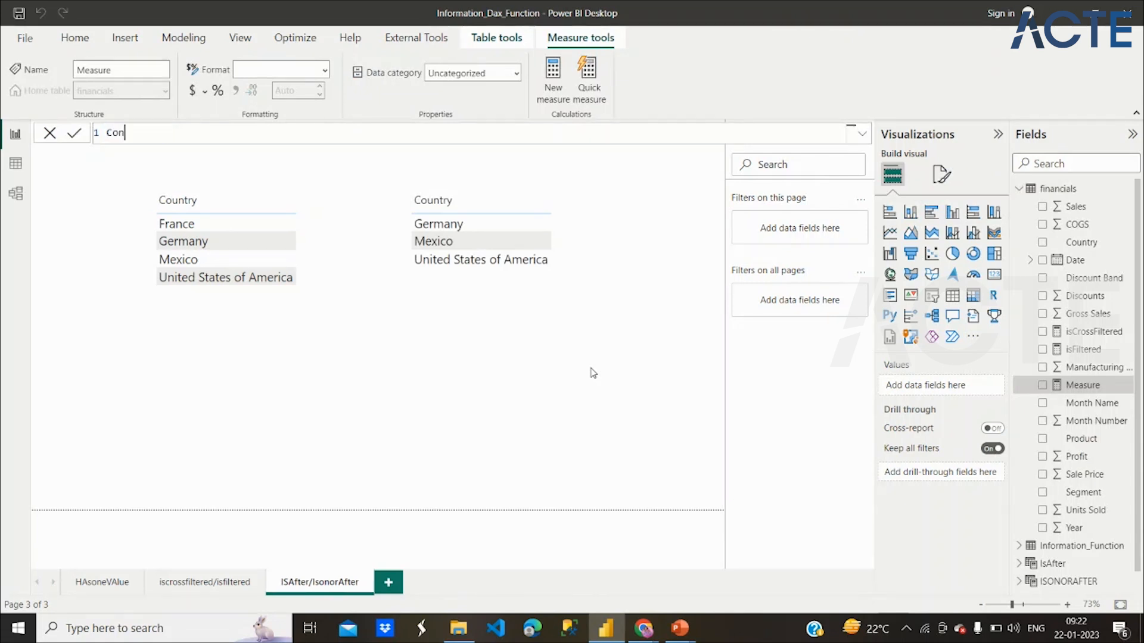
pyautogui.write('tains = Conta')
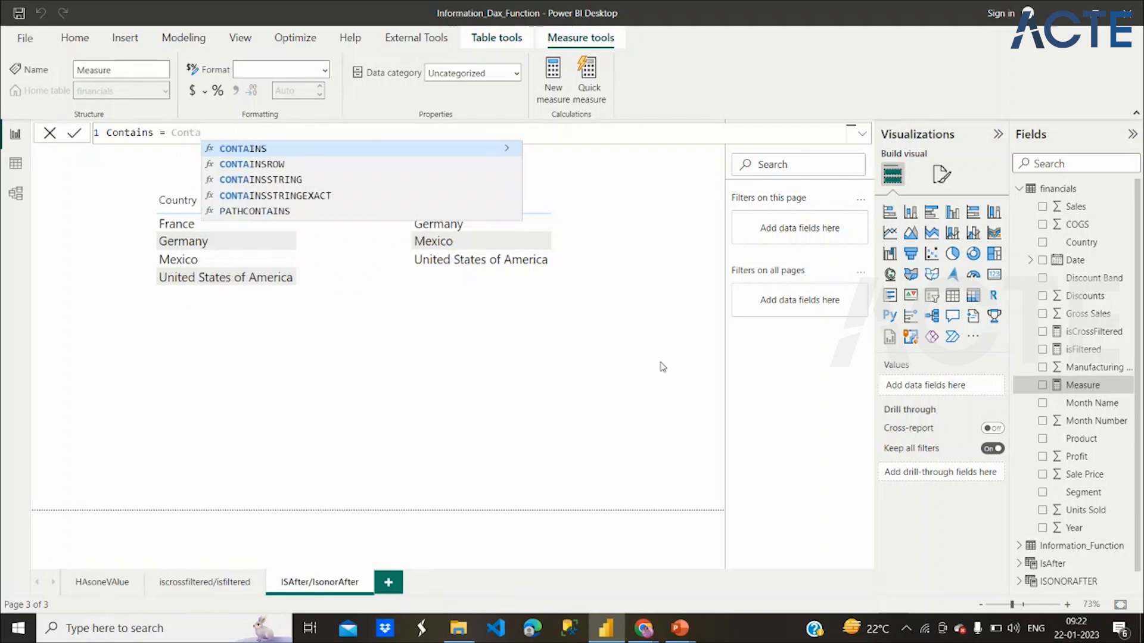
pyautogui.click(485, 150)
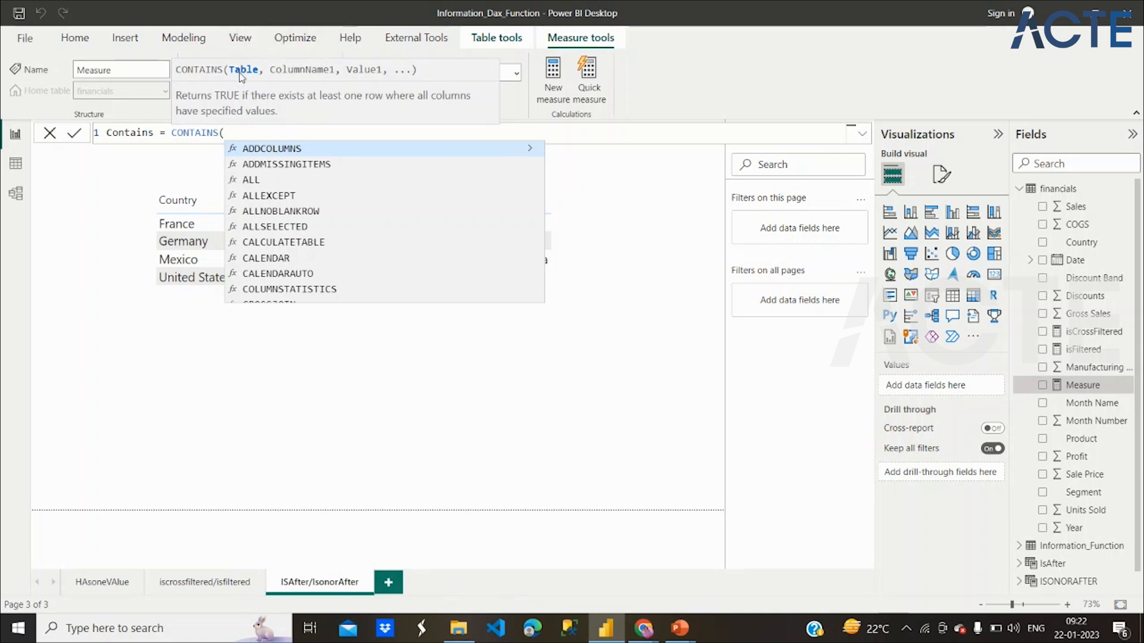
pyautogui.write('fina')
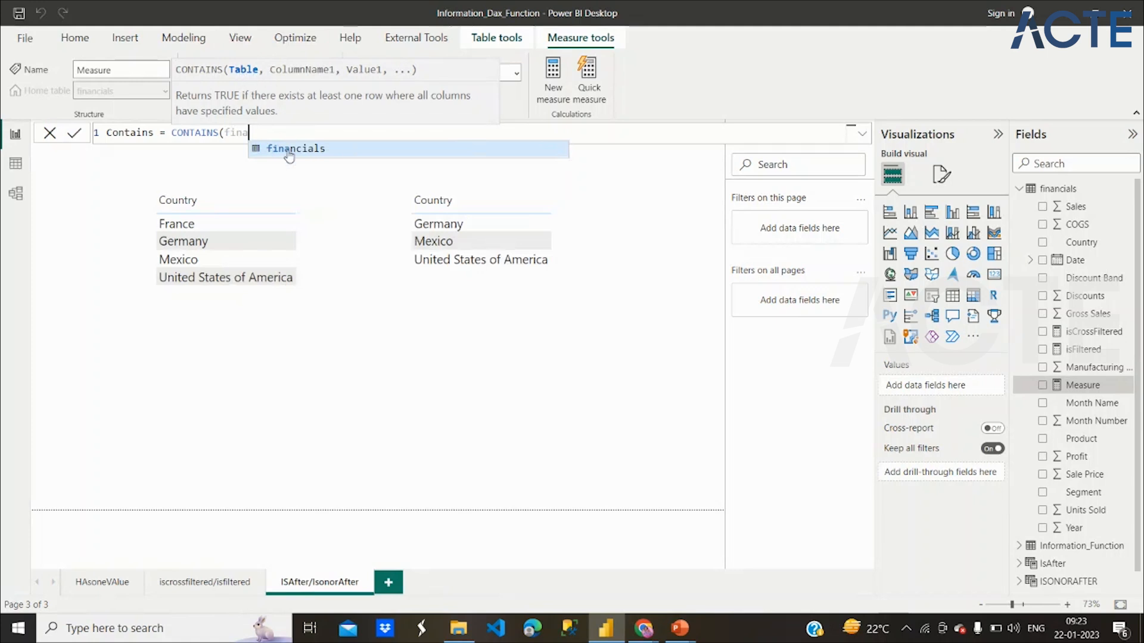
pyautogui.click(288, 150)
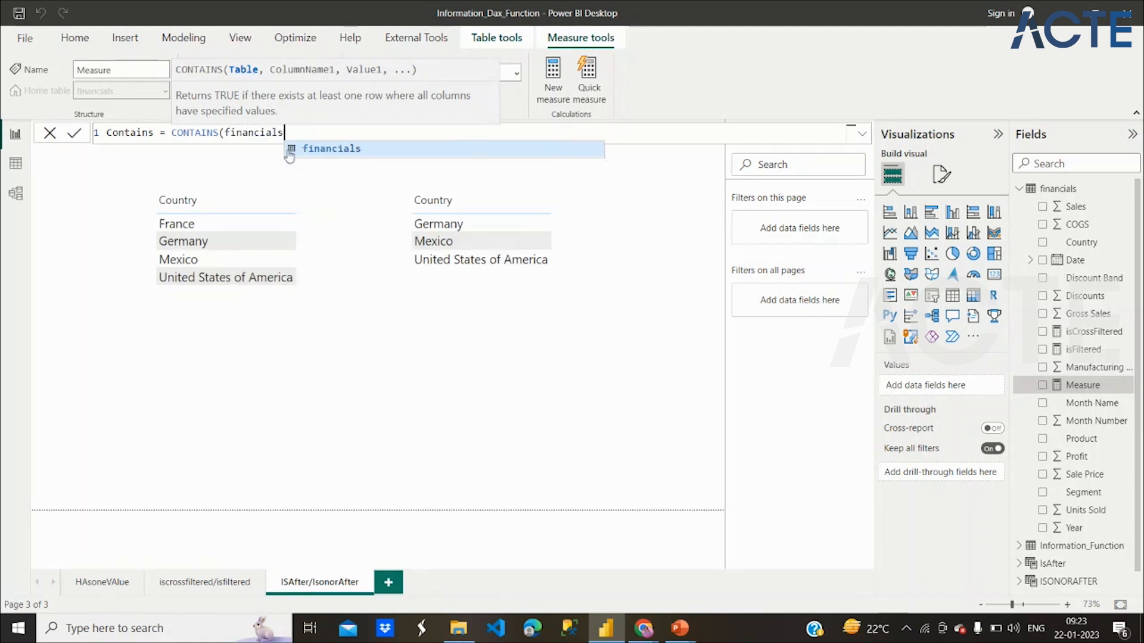
pyautogui.write(',')
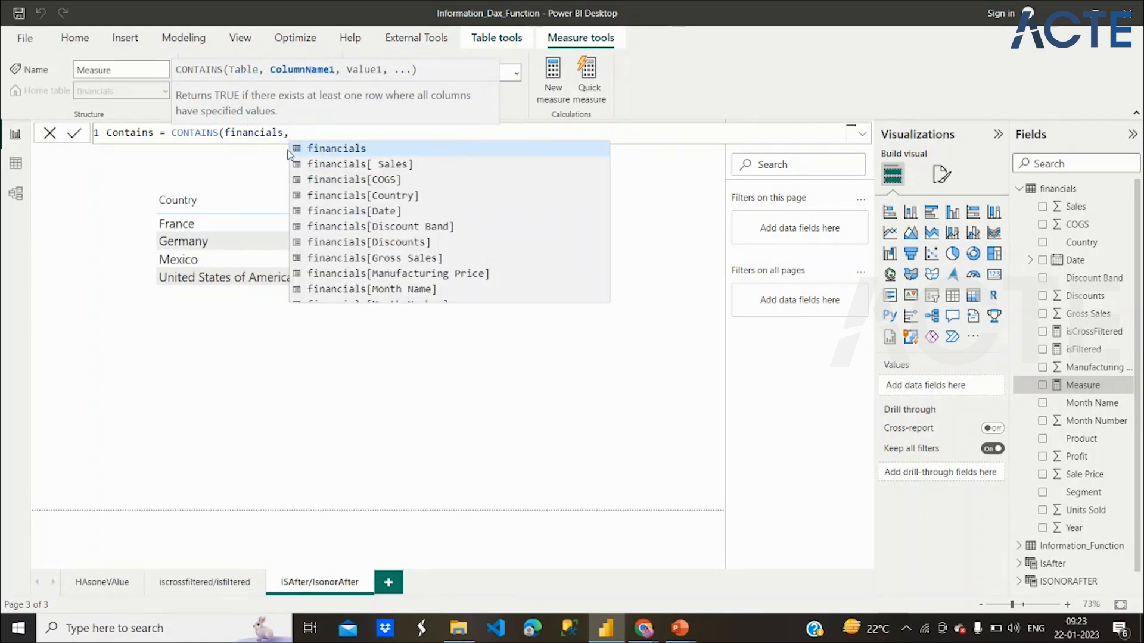
pyautogui.hotkey('shift', 'Return')
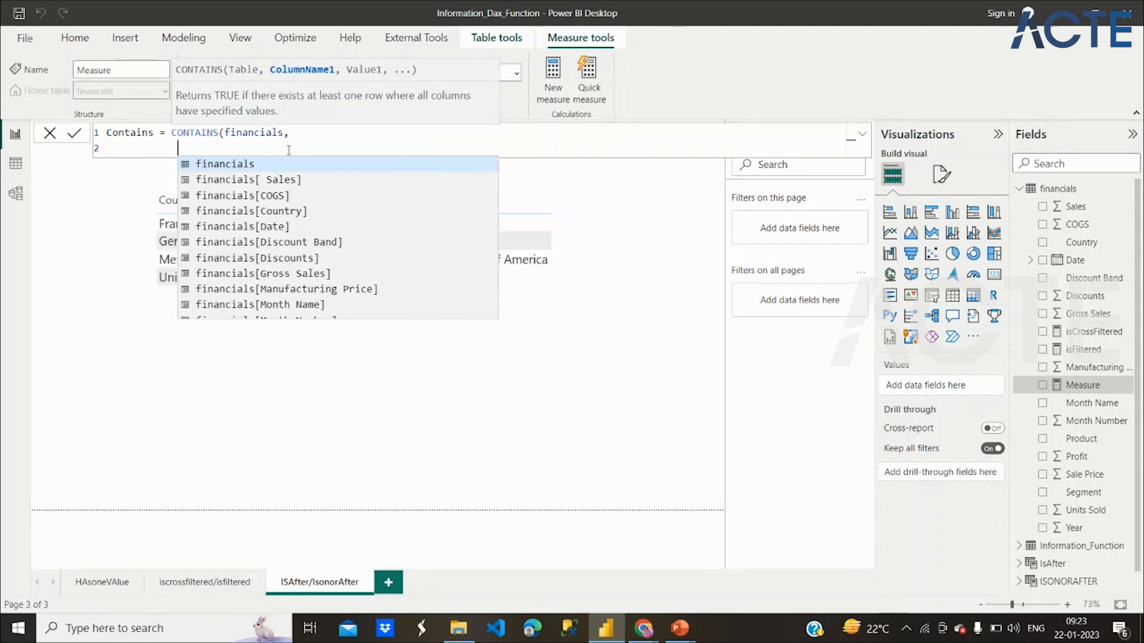
pyautogui.press('BackSpace')
pyautogui.press('BackSpace')
pyautogui.press('BackSpace')
pyautogui.press('BackSpace')
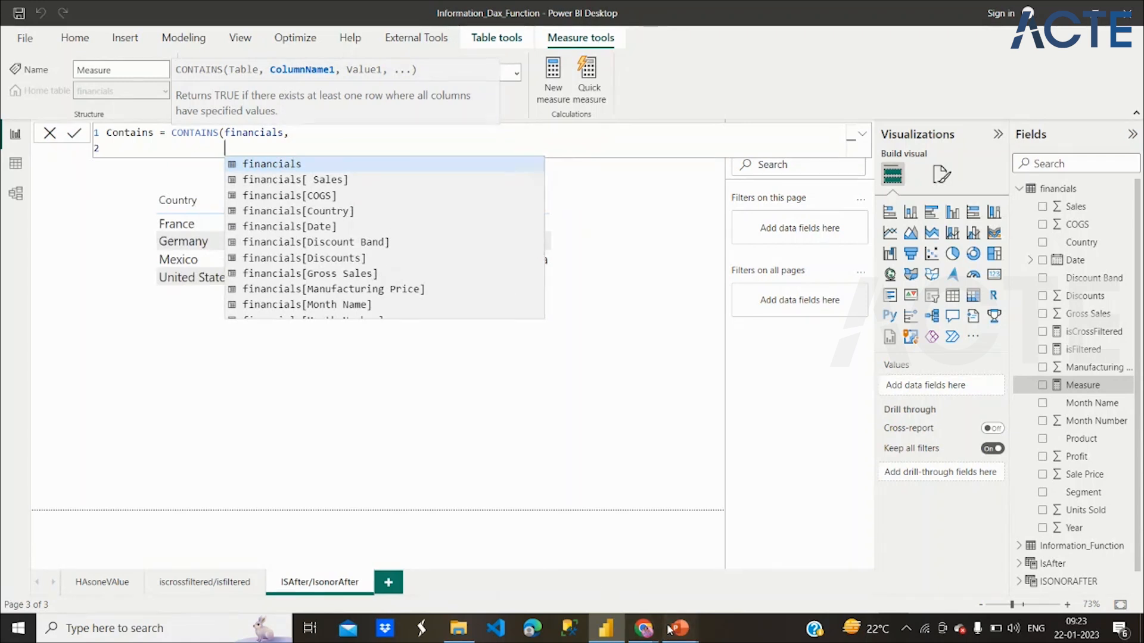
# Reread the first exercise on the Case slide in PowerPoint, and return to the measure in Power BI Desktop
pyautogui.moveTo(680, 628)
pyautogui.click(754, 535)
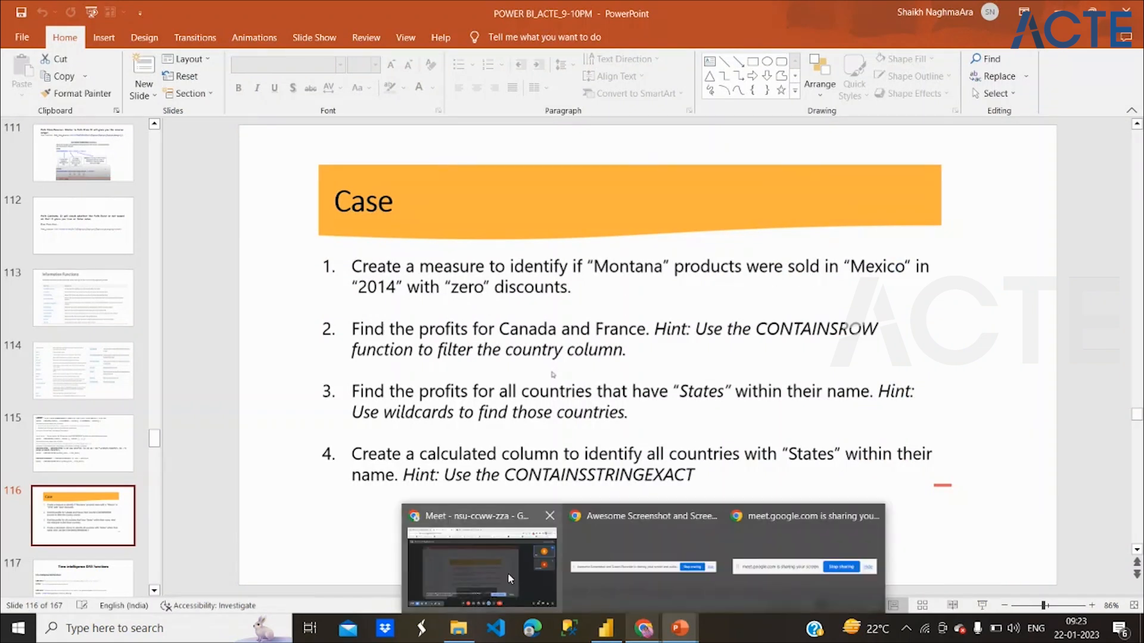
pyautogui.moveTo(612, 635)
pyautogui.click(605, 560)
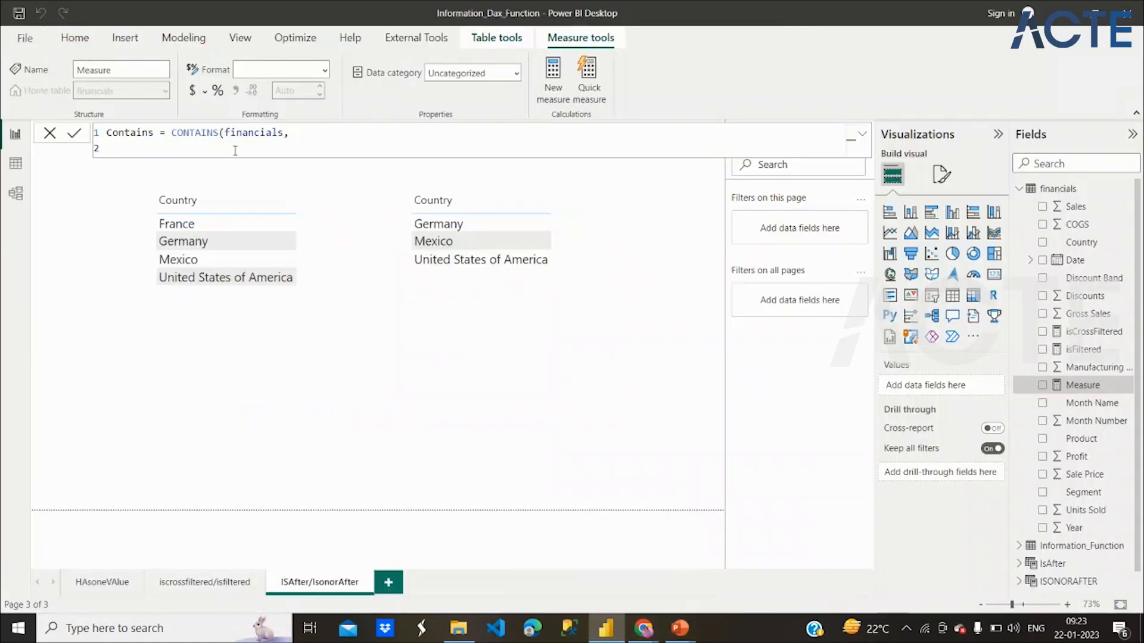
# Add the condition financials[Country]="Mexico", as the second line of the Contains formula
pyautogui.write('finan')
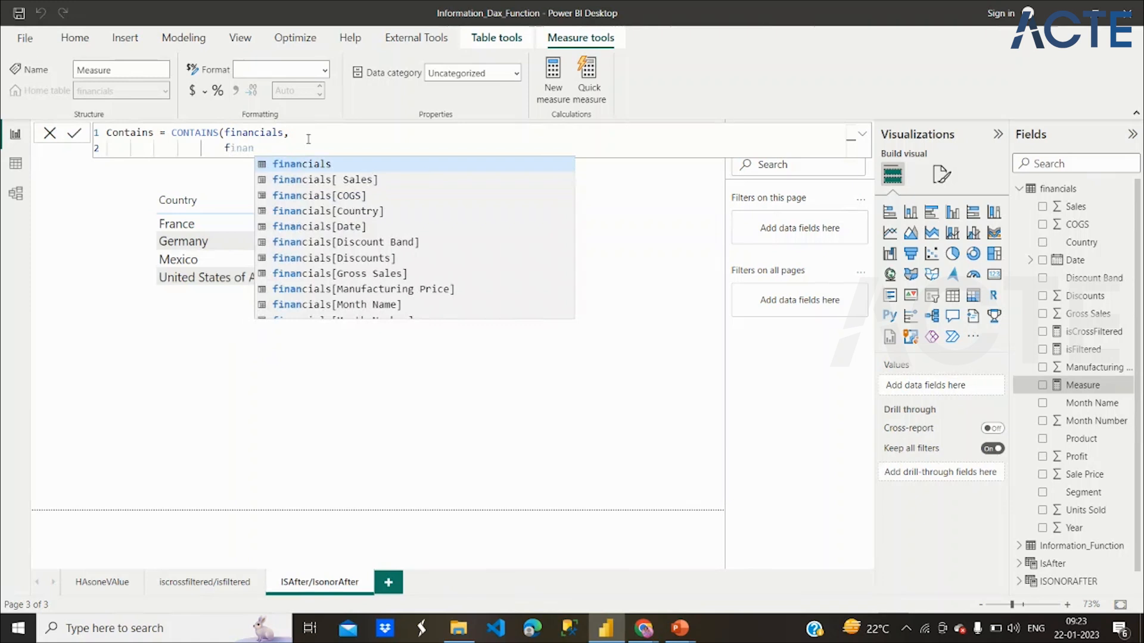
pyautogui.click(309, 212)
pyautogui.write('="')
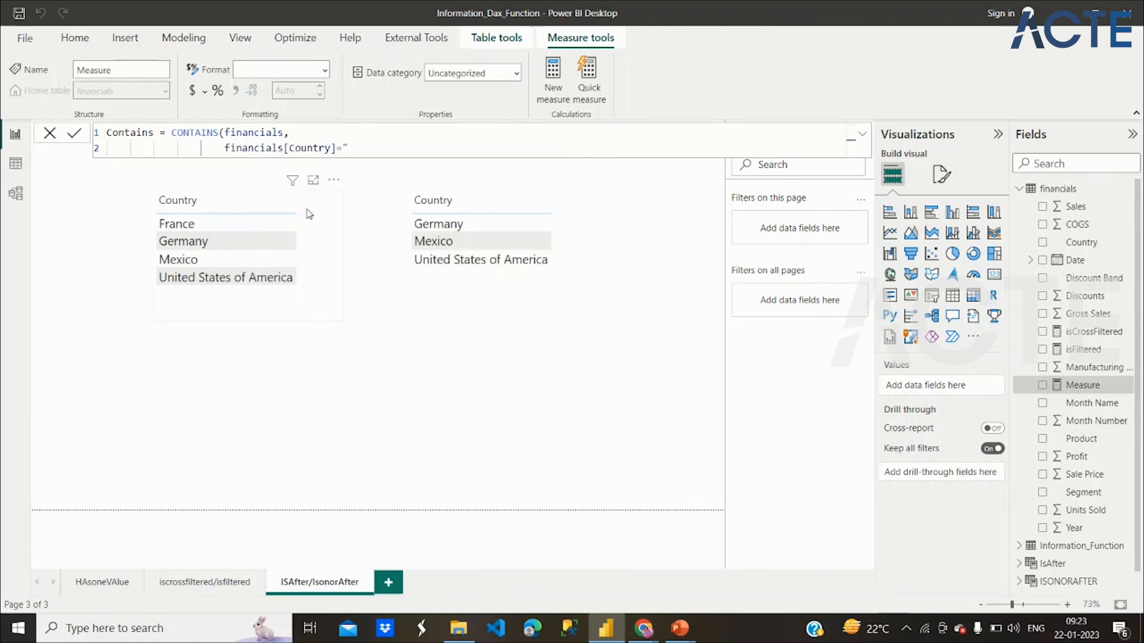
pyautogui.write('Mexico",')
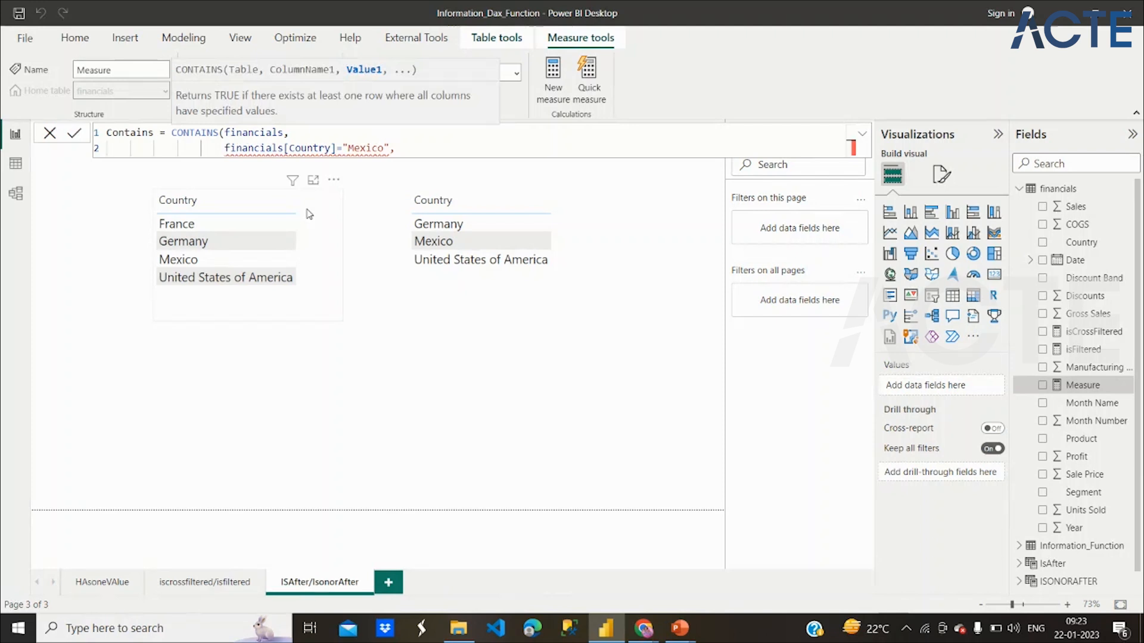
pyautogui.hotkey('shift', 'Return')
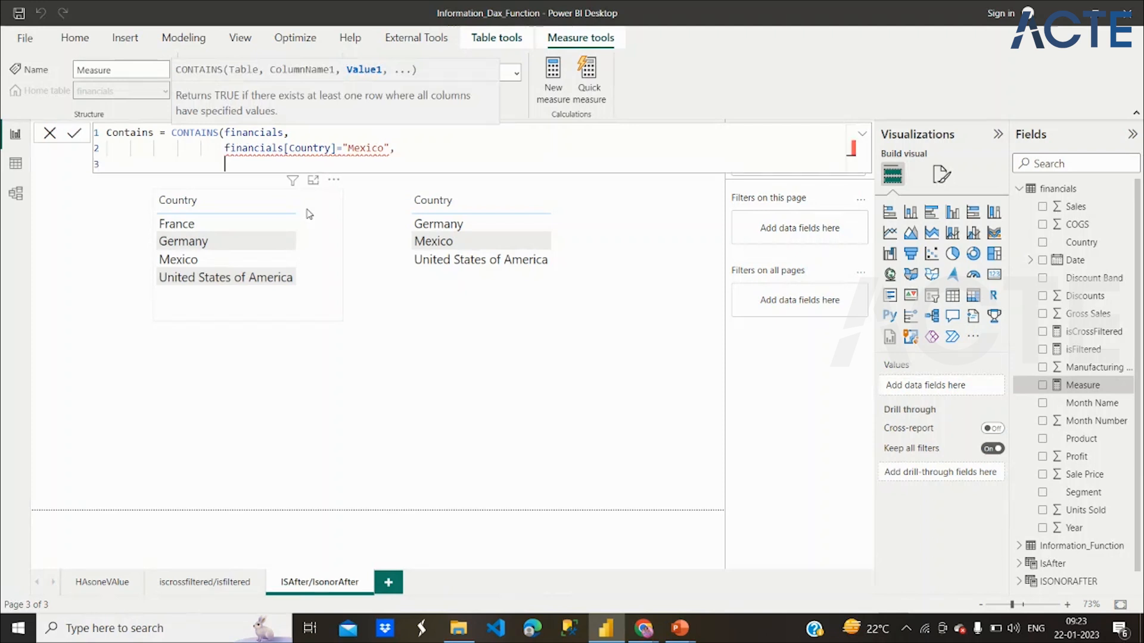
# Replace the equals sign between financials[Country] and "Mexico" with a comma
pyautogui.click(314, 147)
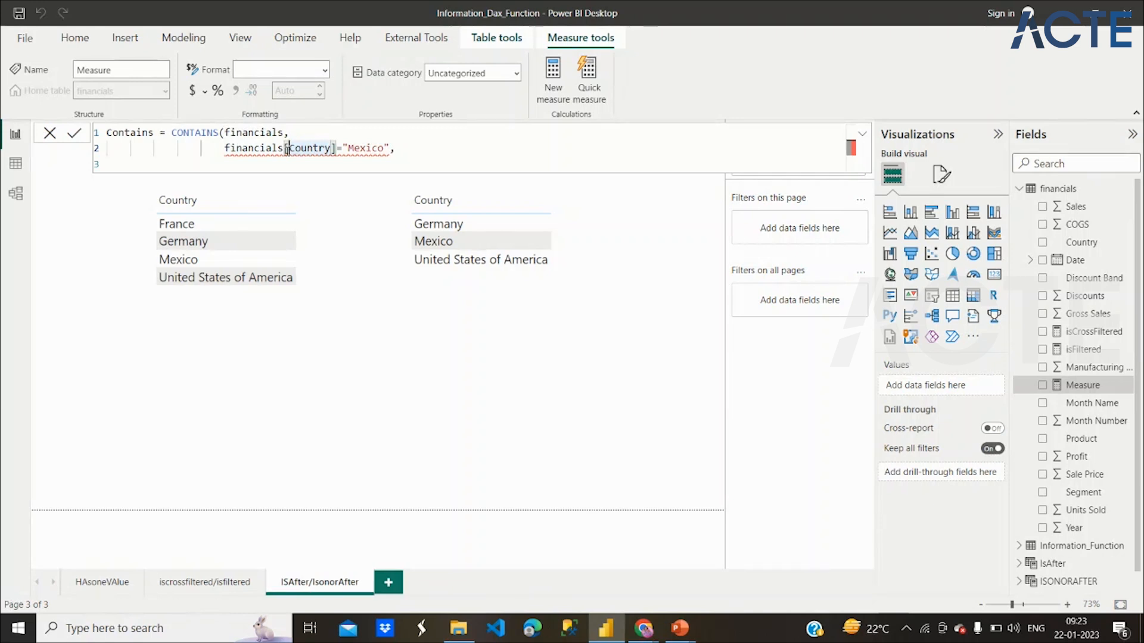
pyautogui.click(380, 150)
pyautogui.click(404, 150)
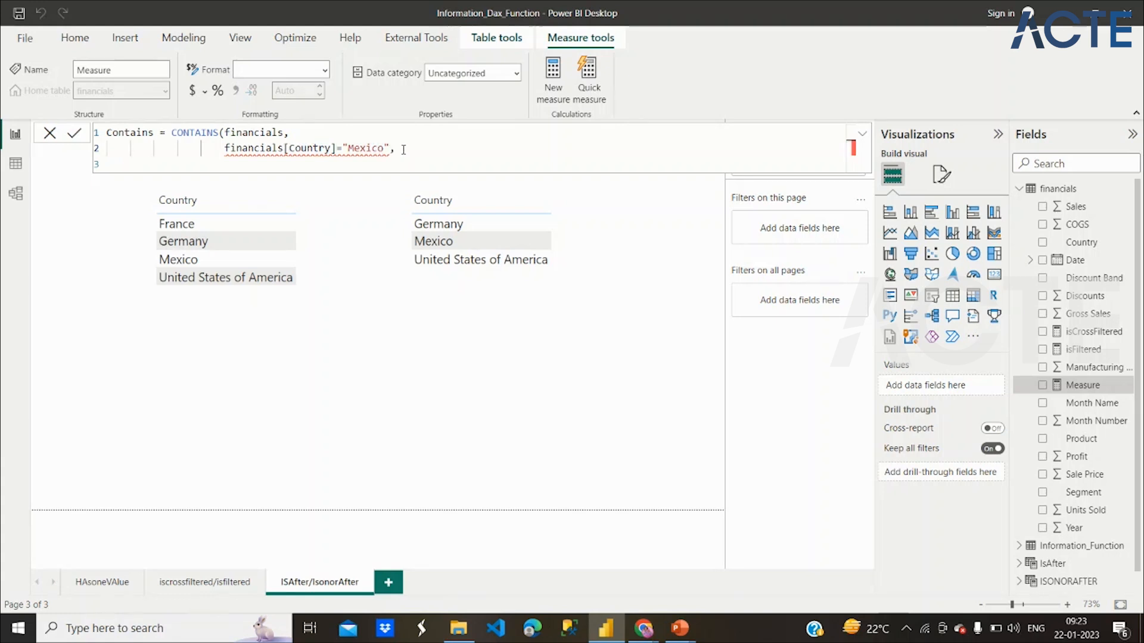
pyautogui.click(343, 147)
pyautogui.press('BackSpace')
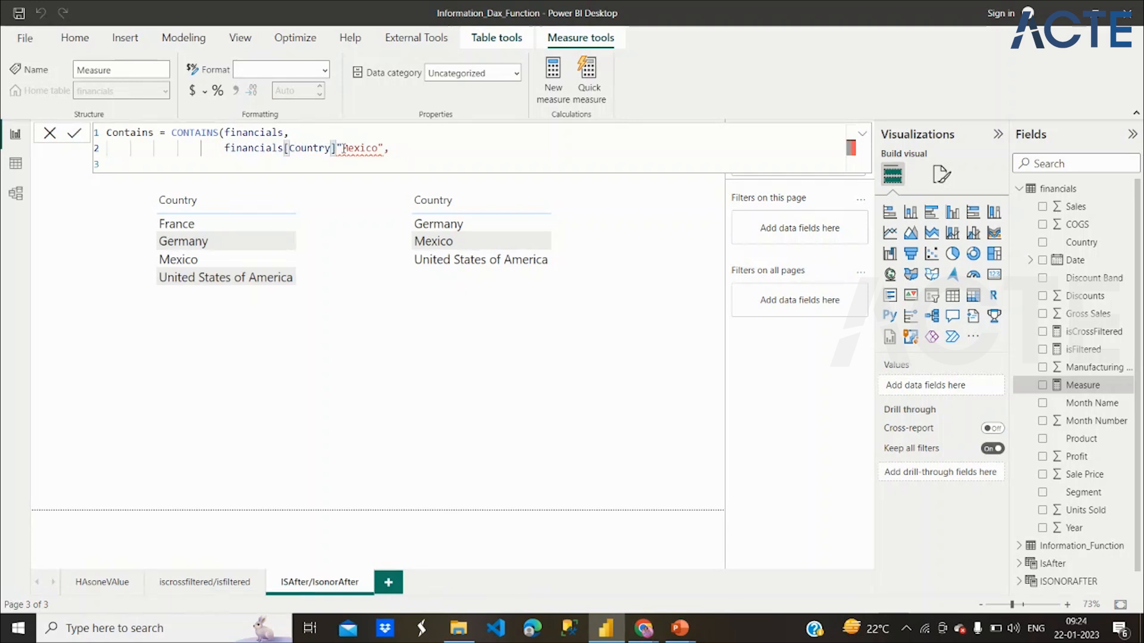
pyautogui.write(',')
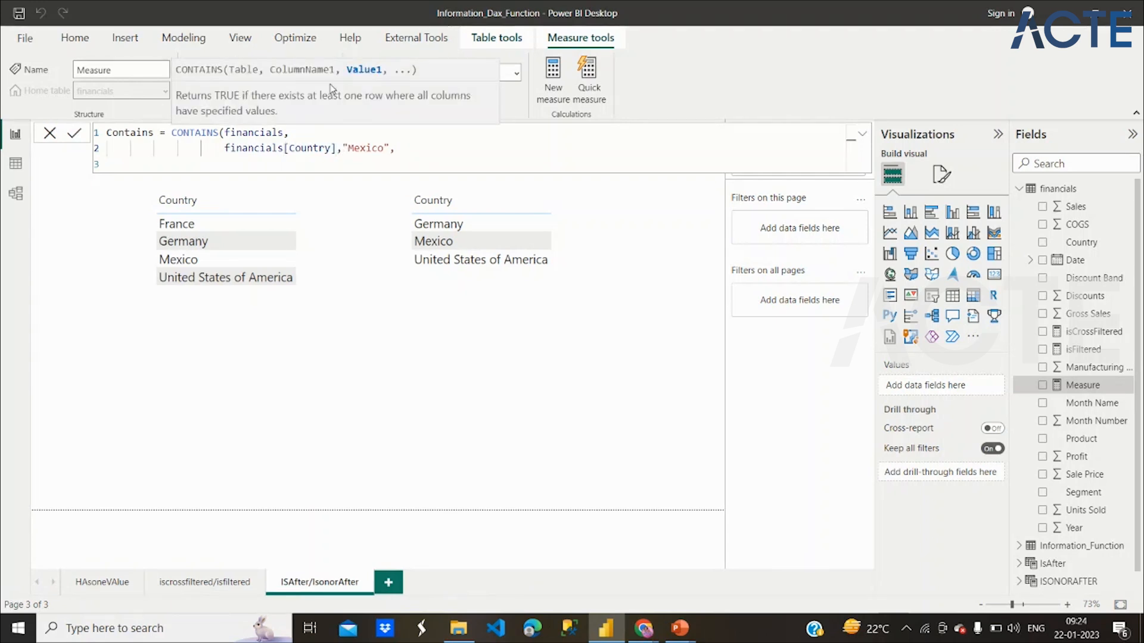
# Add the pair financials[Product],"Montana", on the line below the Country condition
pyautogui.click(411, 151)
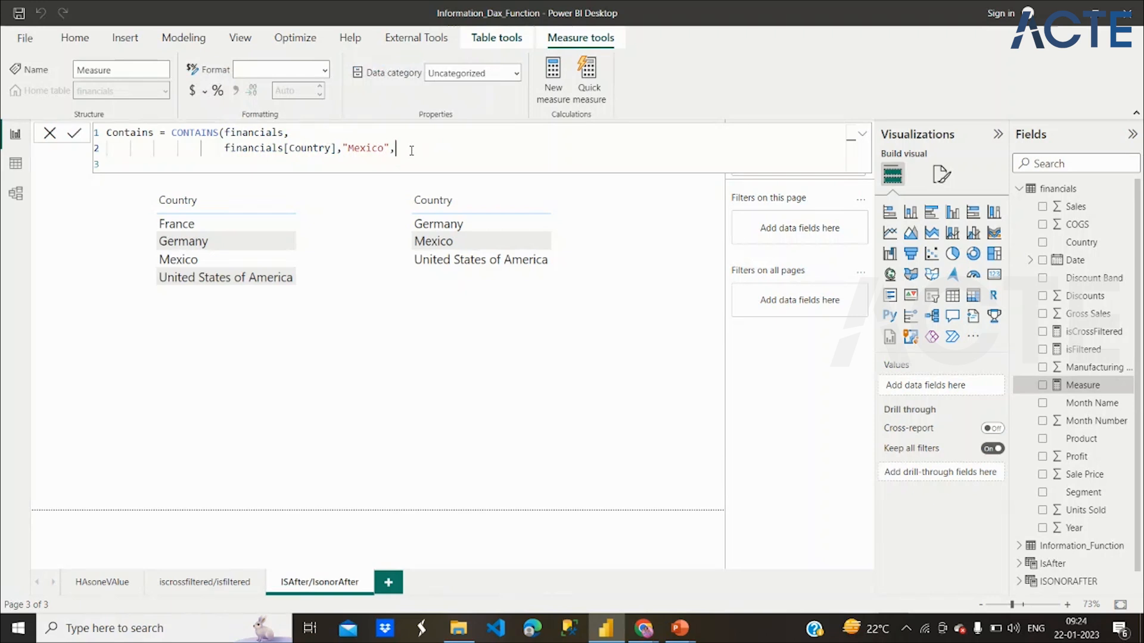
pyautogui.hotkey('shift', 'Return')
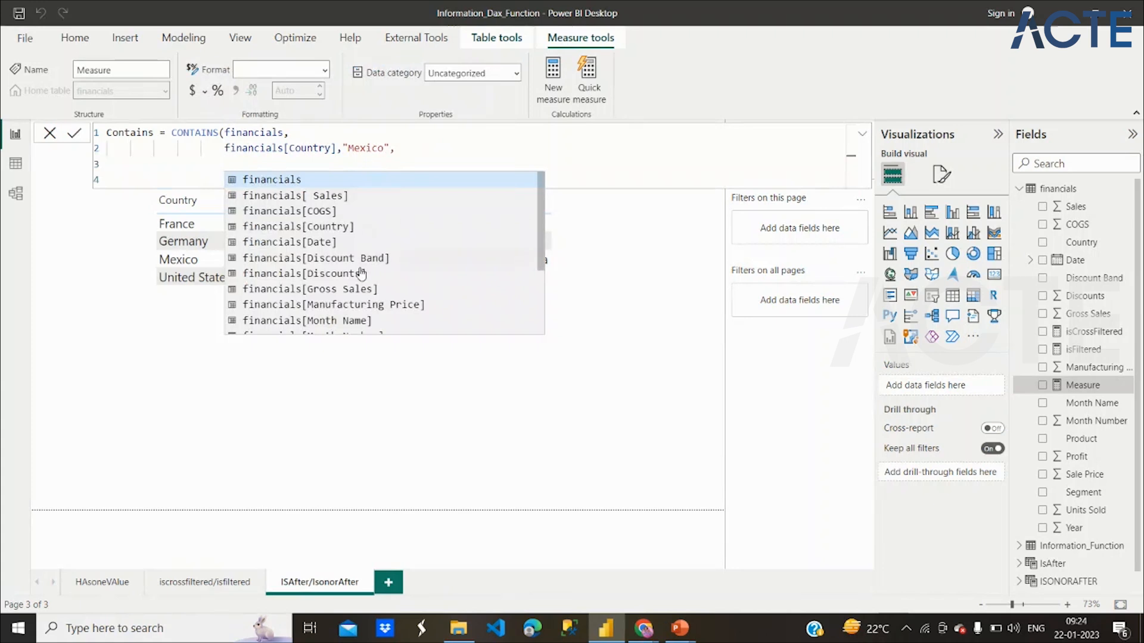
pyautogui.scroll(-3, 362, 302)
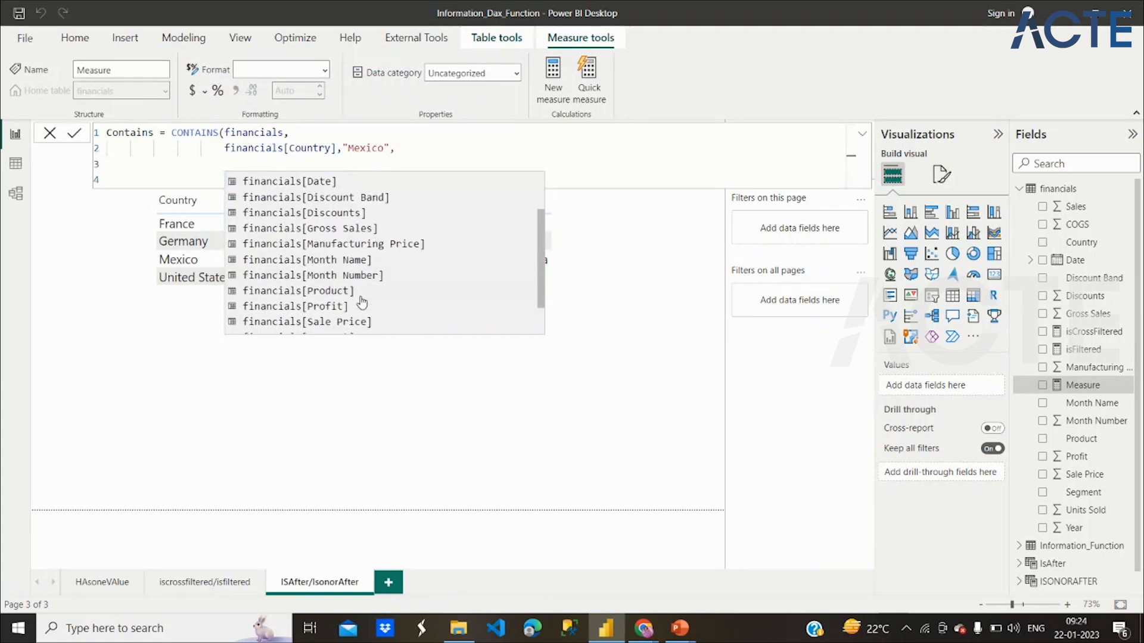
pyautogui.click(336, 265)
pyautogui.write(',')
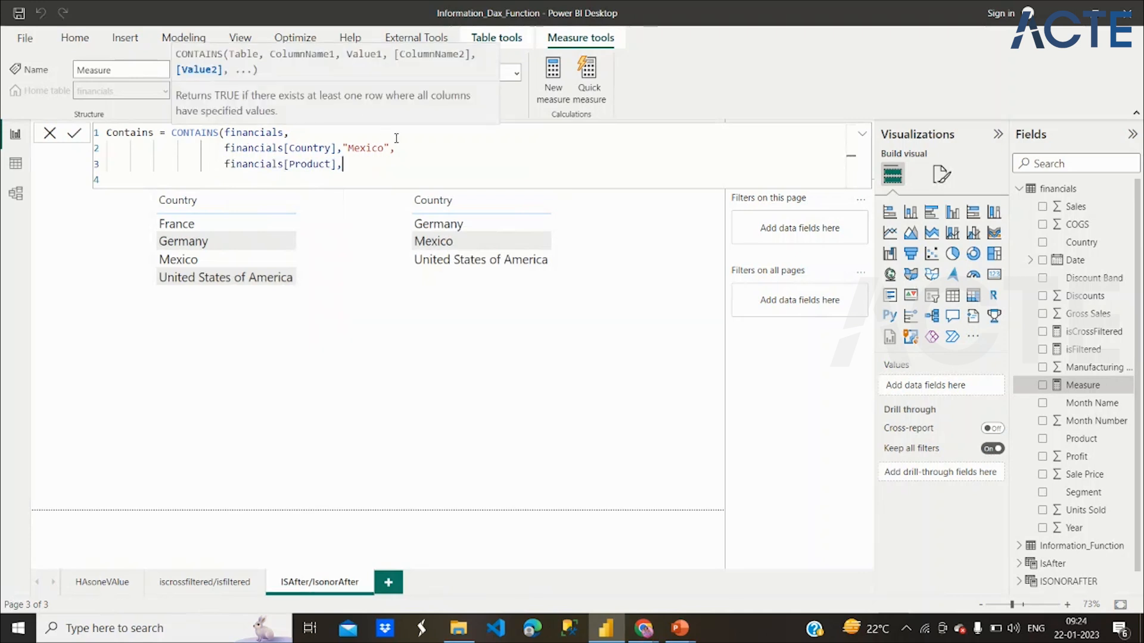
pyautogui.write('"Montana",')
# Add the pair financials[Year],2014, on the line below the Product condition
pyautogui.hotkey('shift', 'Return')
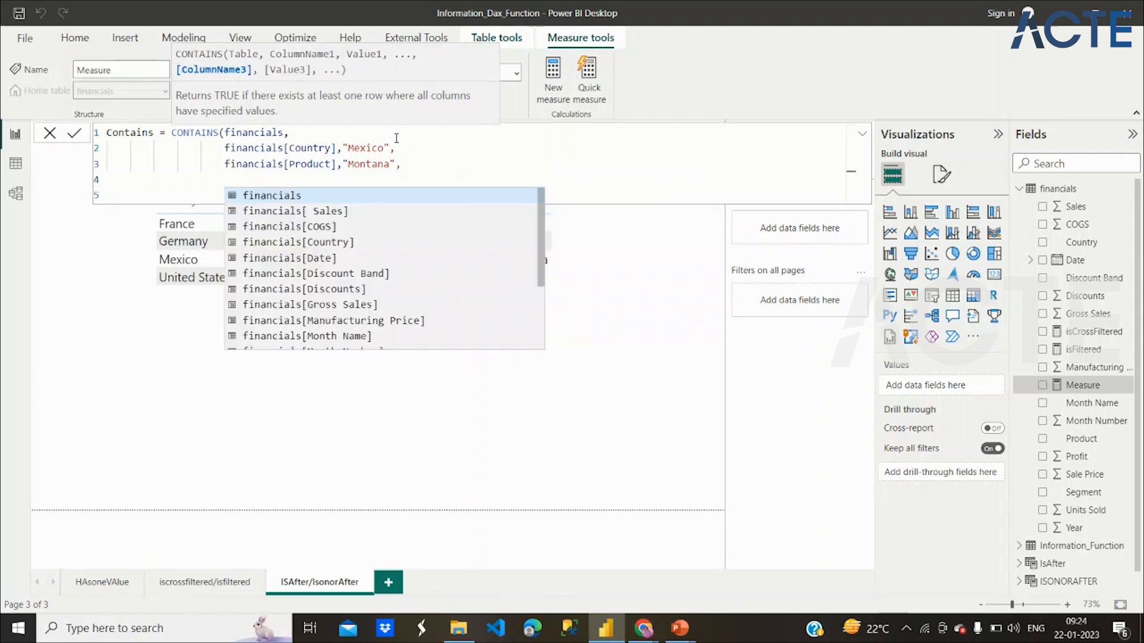
pyautogui.scroll(-3, 371, 277)
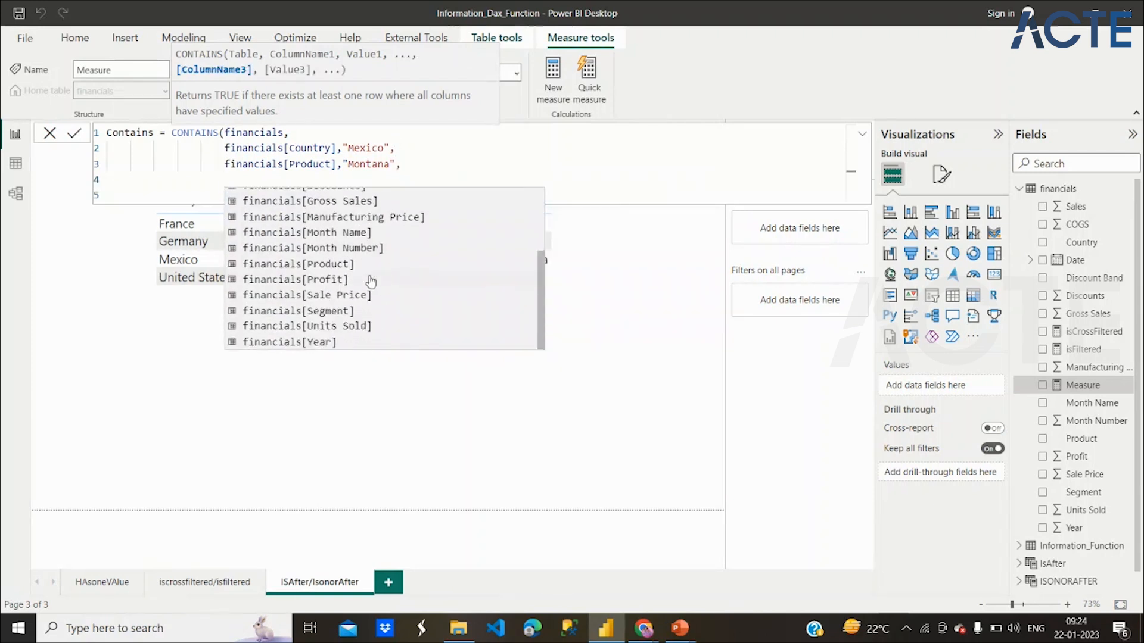
pyautogui.click(359, 341)
pyautogui.write(',201')
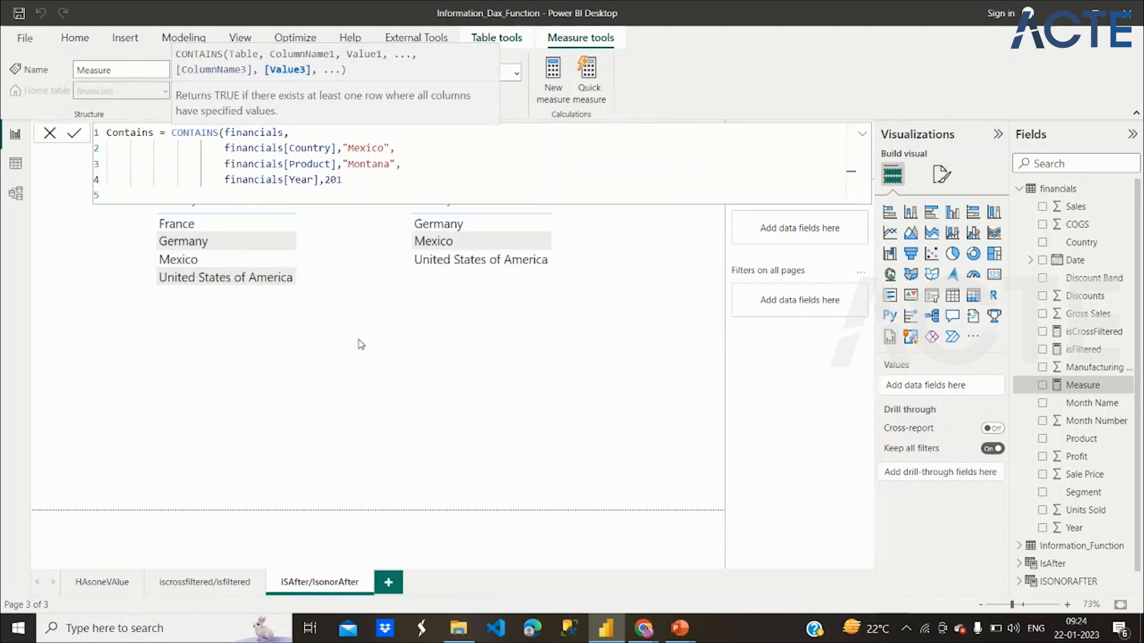
pyautogui.write('4,')
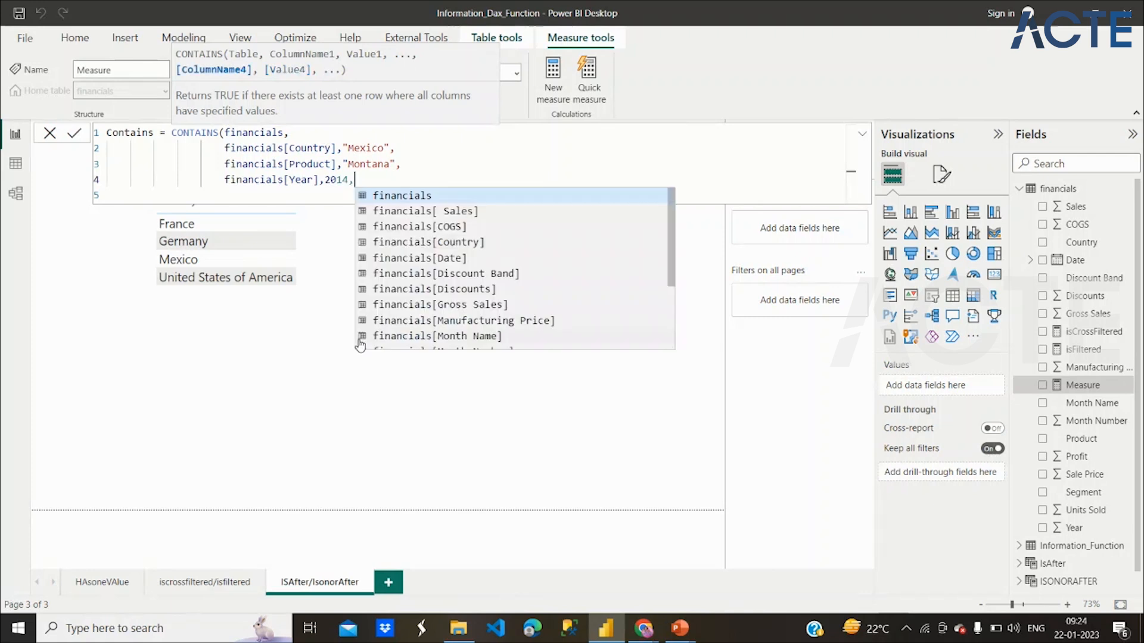
# Add the pair financials[Discounts],0 on the line below the Year pair, close the CONTAINS formula and commit the measure
pyautogui.hotkey('shift', 'Return')
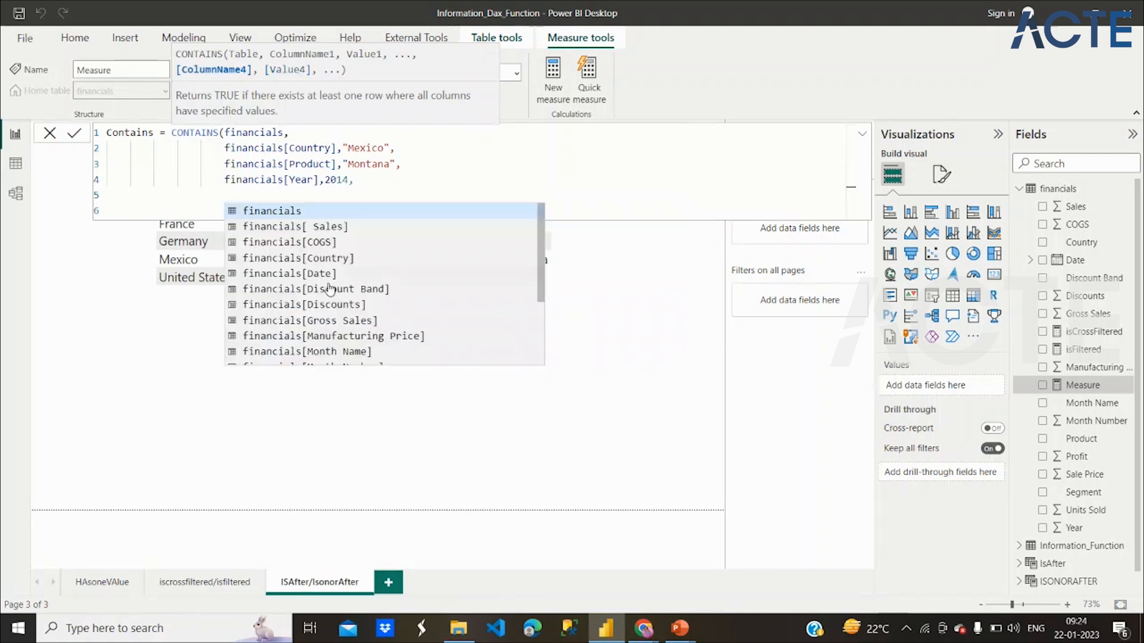
pyautogui.click(339, 305)
pyautogui.write(',')
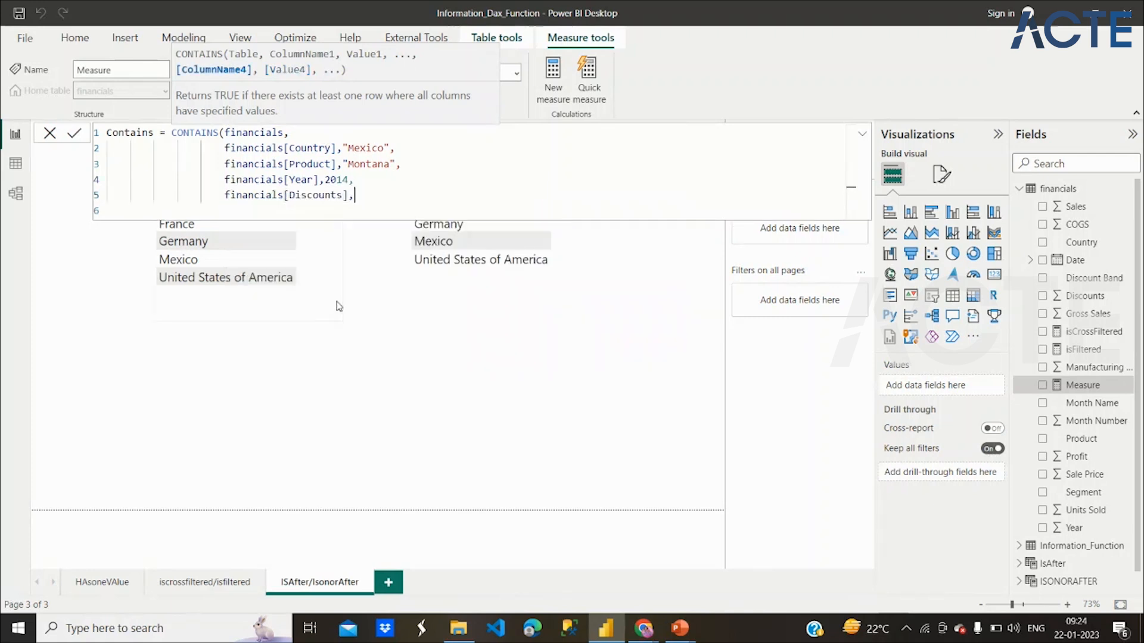
pyautogui.write('0')
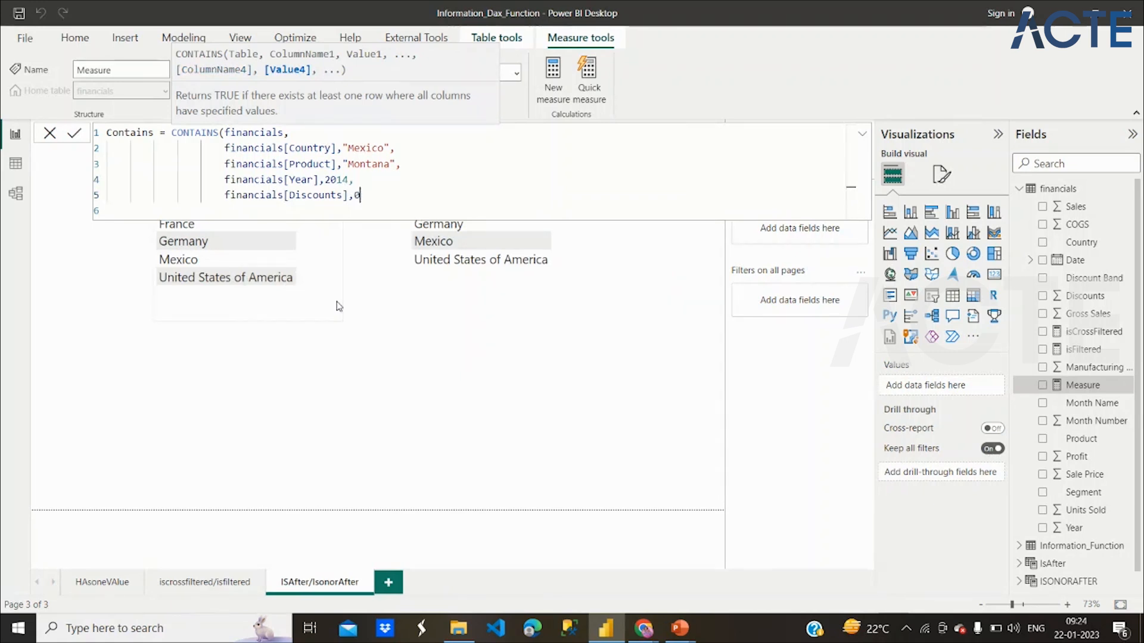
pyautogui.hotkey('shift', 'Return')
pyautogui.write(')')
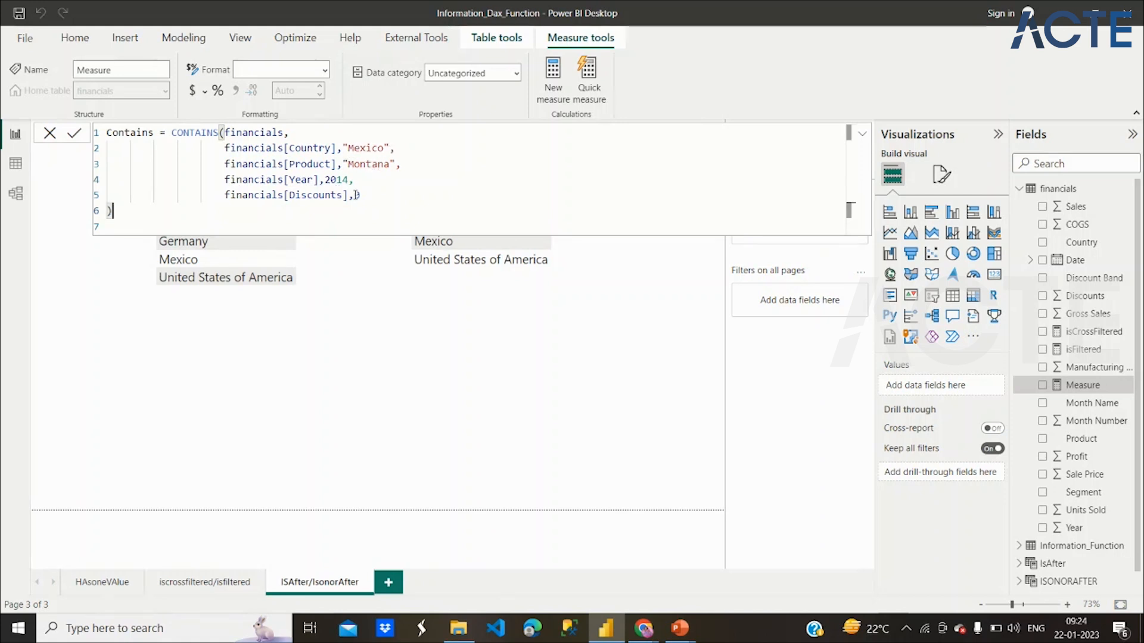
pyautogui.press('Return')
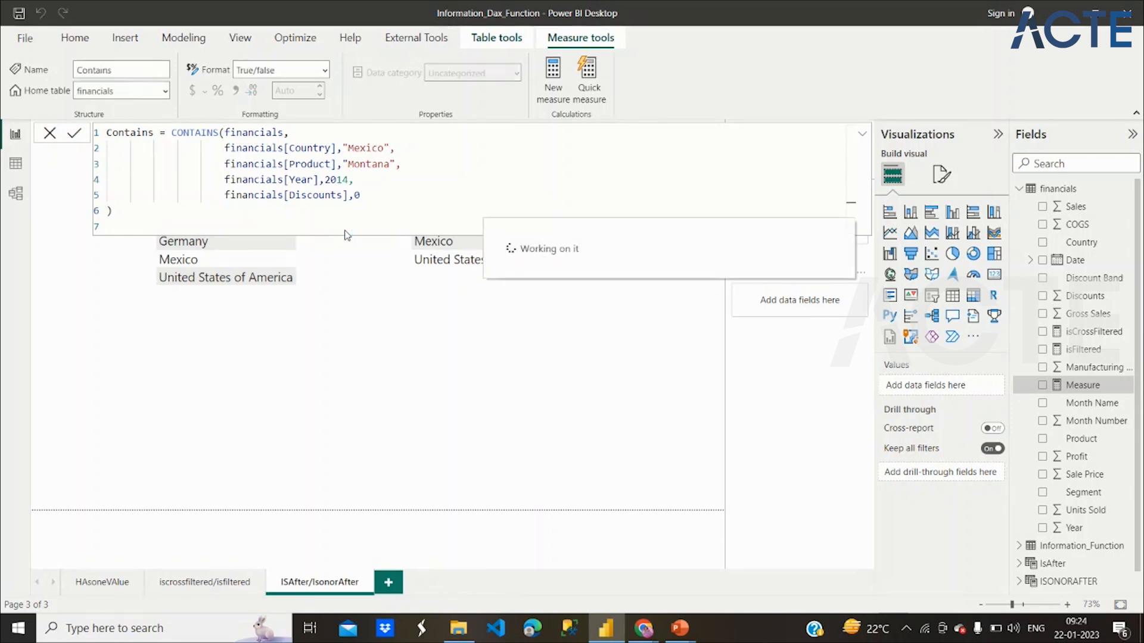
# Add a new report page and rename it Contains
pyautogui.click(388, 583)
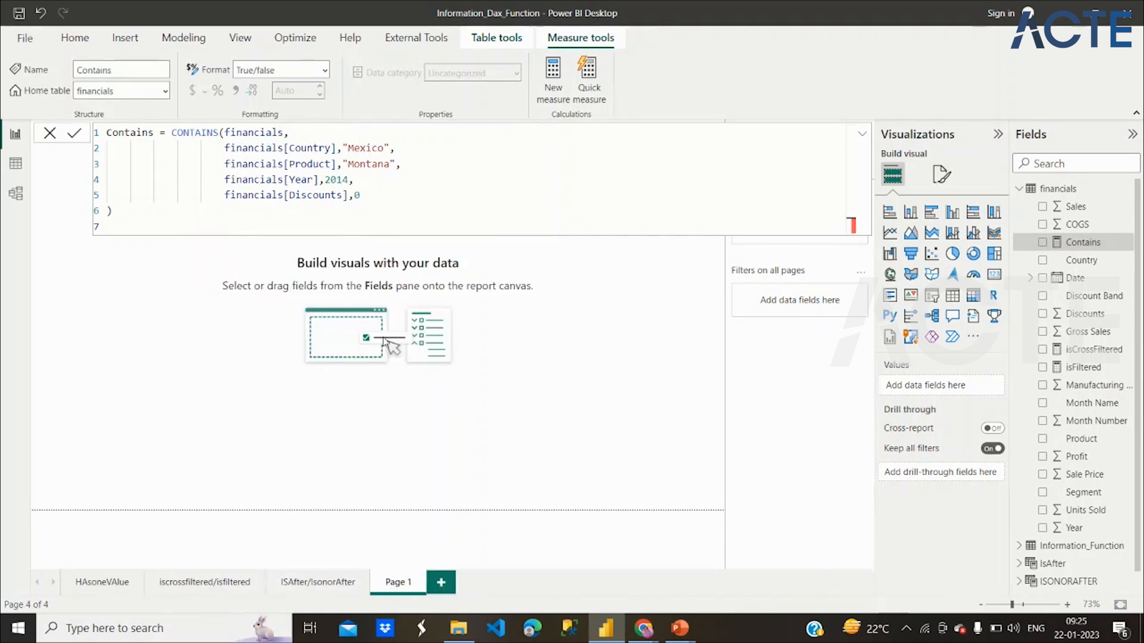
pyautogui.click(398, 364)
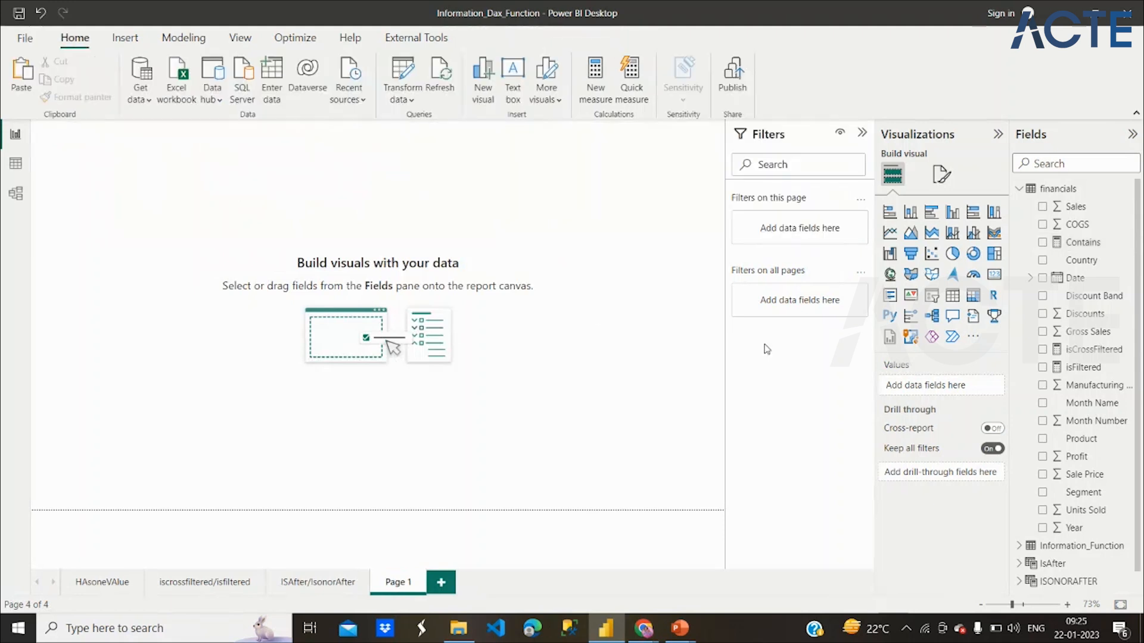
pyautogui.doubleClick(387, 587)
pyautogui.write('Contains')
pyautogui.press('Return')
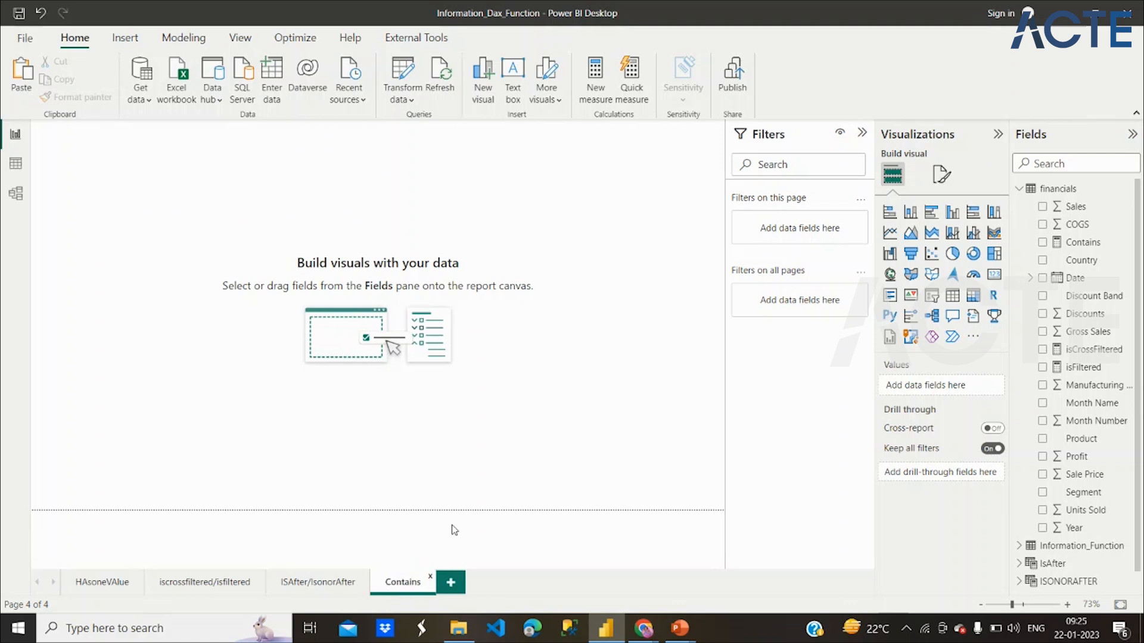
# Add a card visual showing the Contains measure near the middle of the page and widen it slightly
pyautogui.click(994, 278)
pyautogui.moveTo(121, 171); pyautogui.dragTo(381, 279)
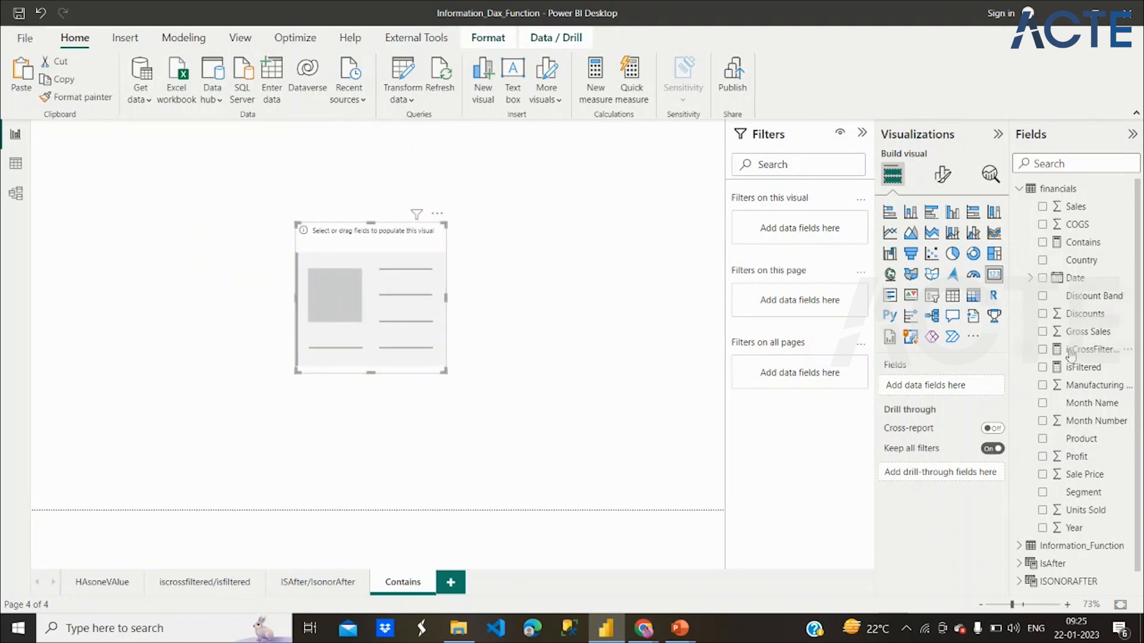
pyautogui.scroll(-1, 1044, 450)
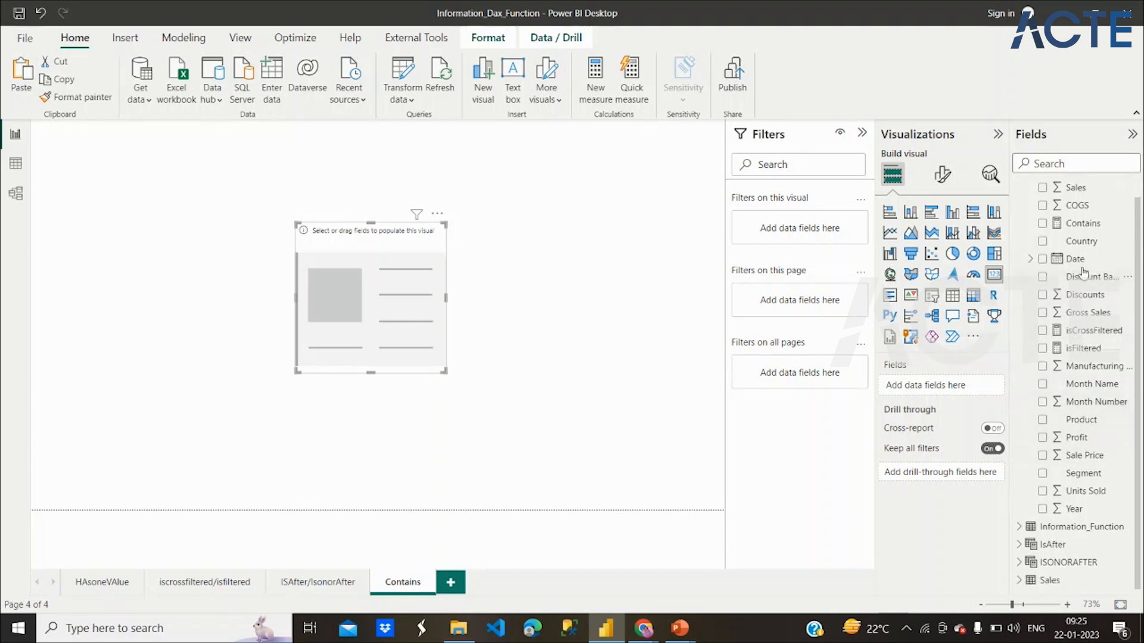
pyautogui.click(1044, 224)
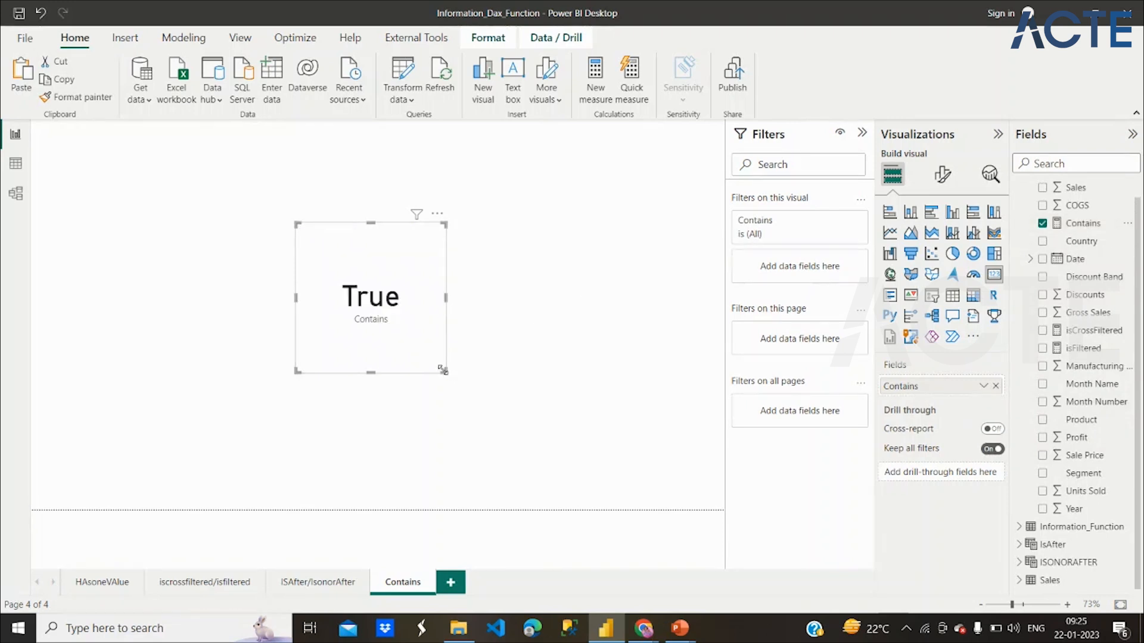
pyautogui.moveTo(443, 370); pyautogui.dragTo(488, 360)
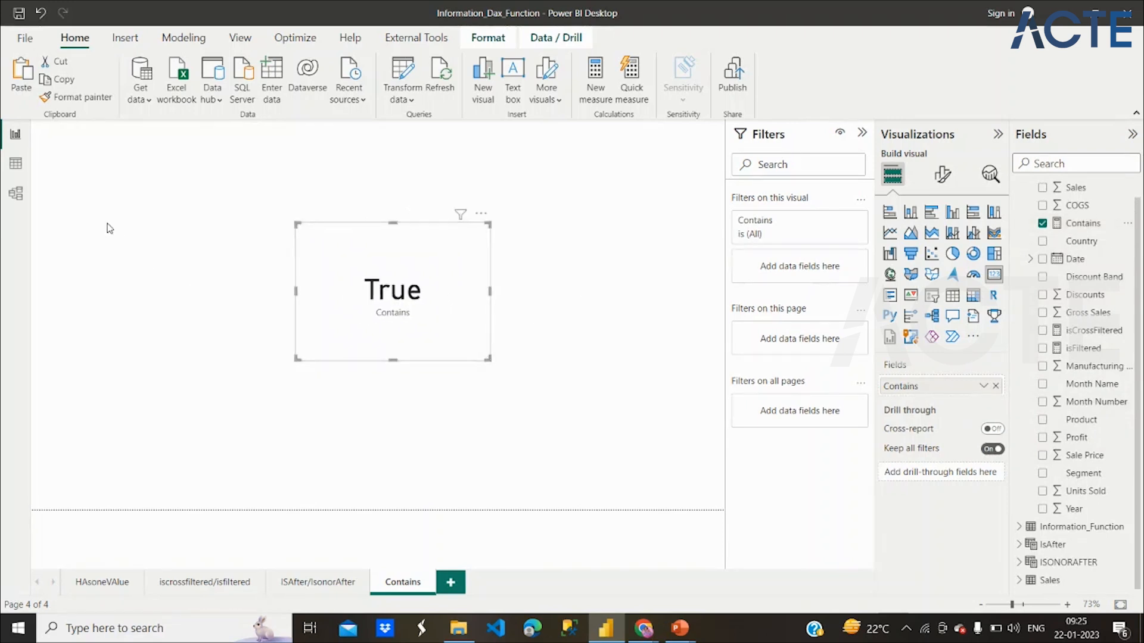
# Open the financials table's data and filter the Product column to Montana only
pyautogui.click(17, 165)
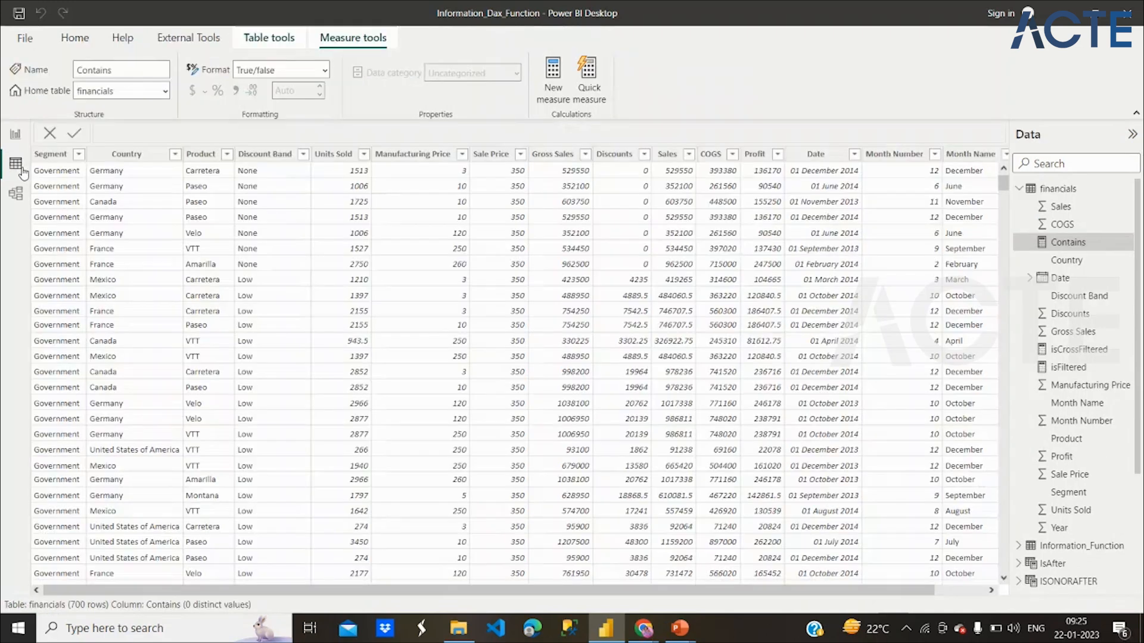
pyautogui.click(227, 154)
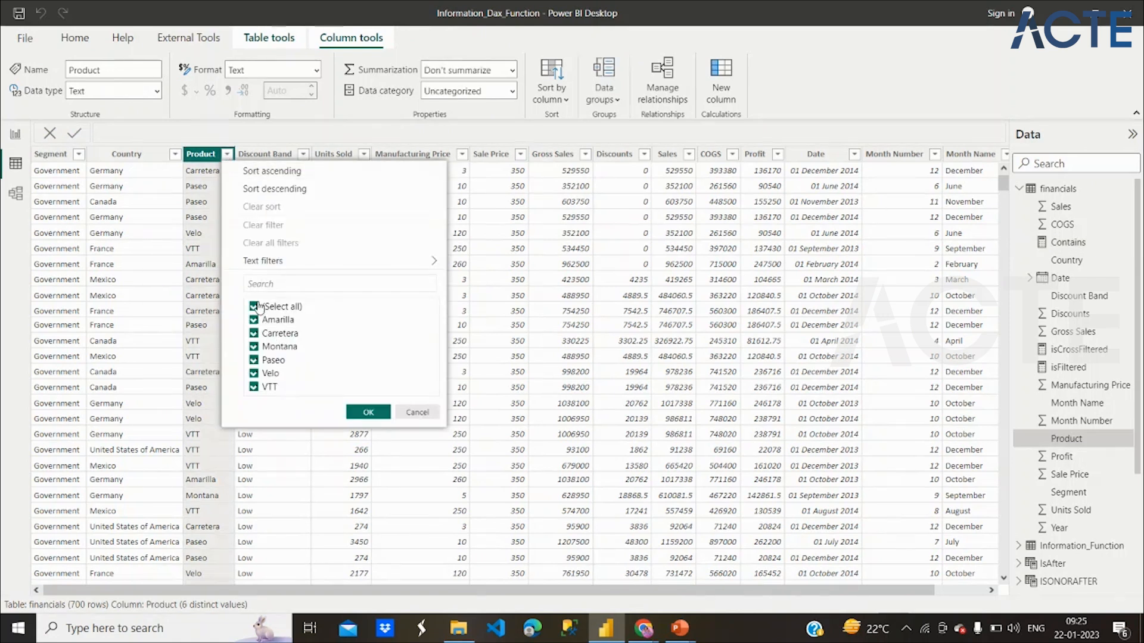
pyautogui.click(256, 308)
pyautogui.click(254, 346)
pyautogui.click(367, 416)
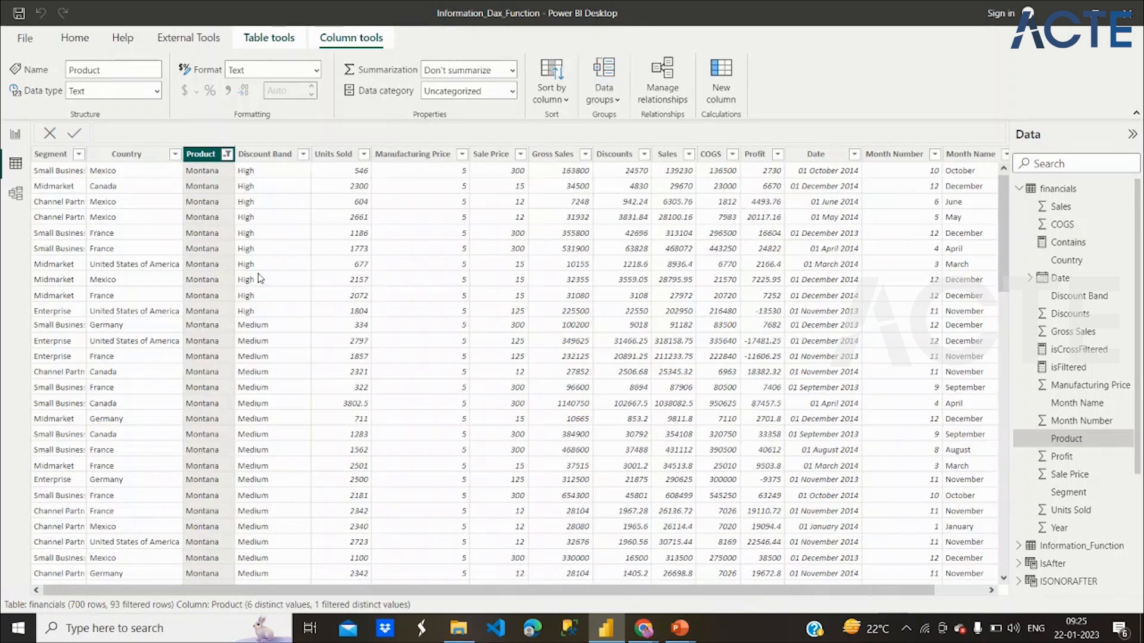
# Filter the Country column of the financials table to Mexico only
pyautogui.click(175, 154)
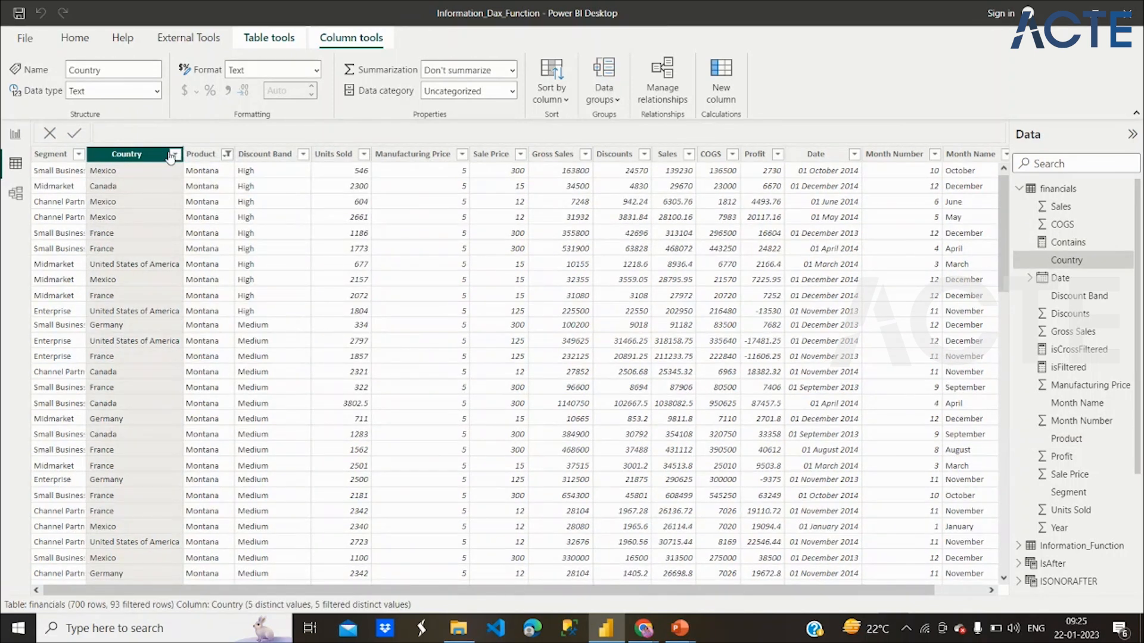
pyautogui.click(174, 154)
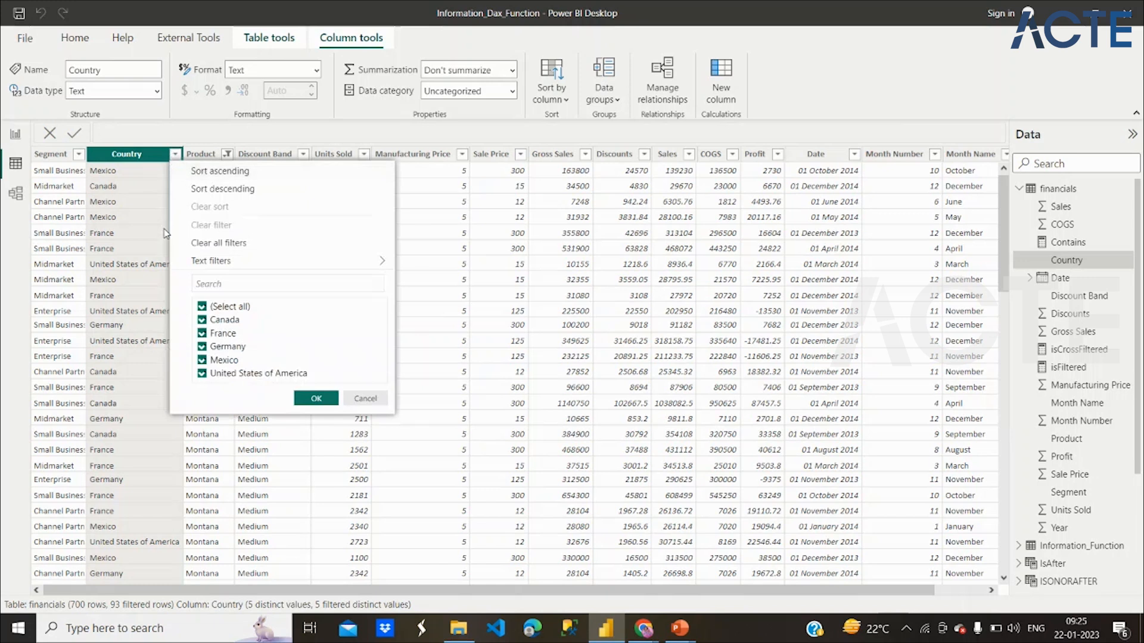
pyautogui.click(202, 360)
pyautogui.click(316, 399)
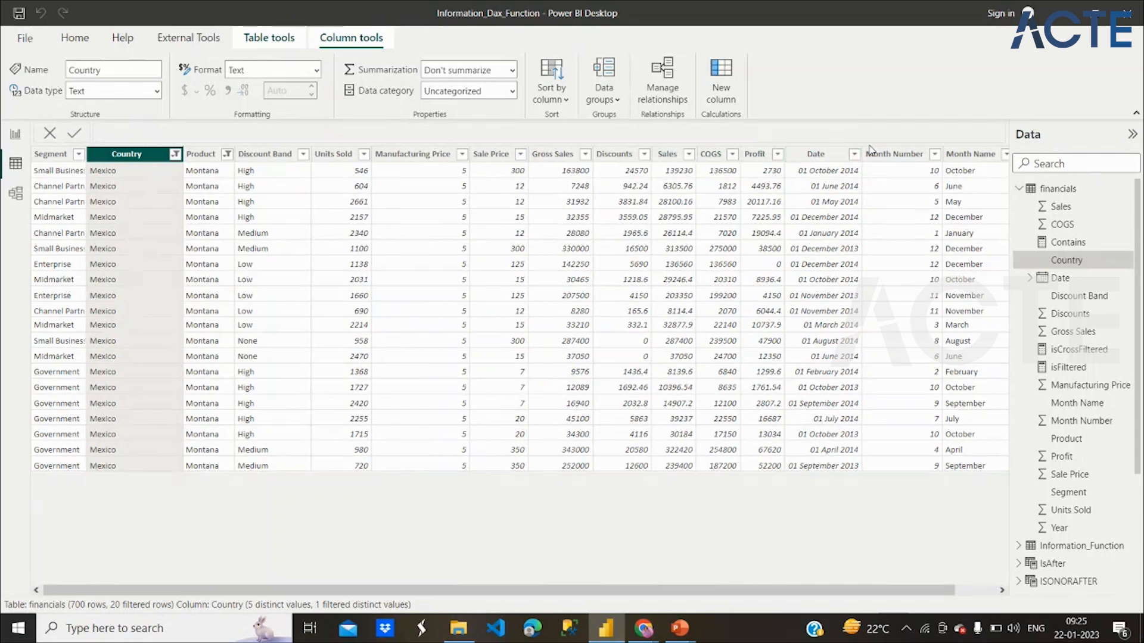
# Filter the Year column of the financials table to 2014 only
pyautogui.hscroll(1, 912, 172)
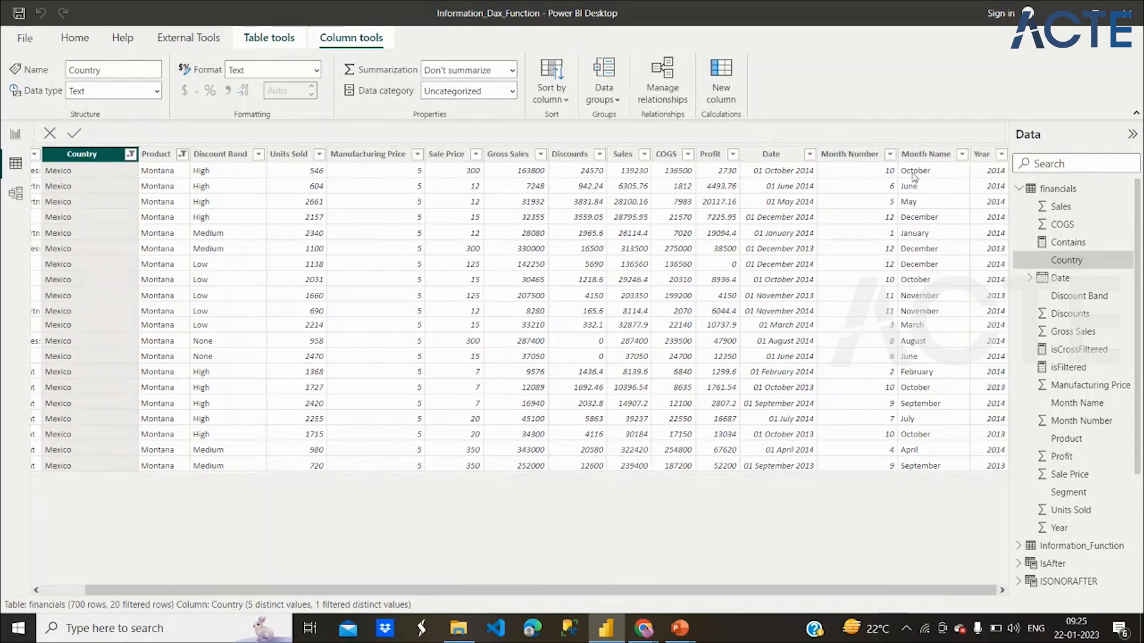
pyautogui.click(1003, 153)
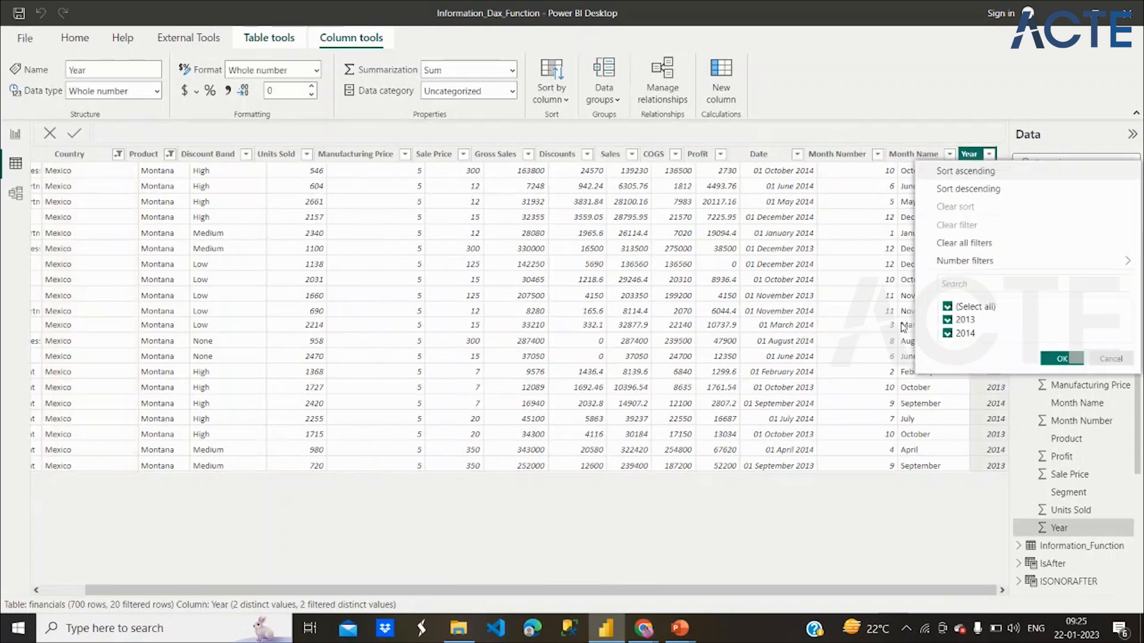
pyautogui.click(947, 306)
pyautogui.click(948, 335)
pyautogui.click(1066, 360)
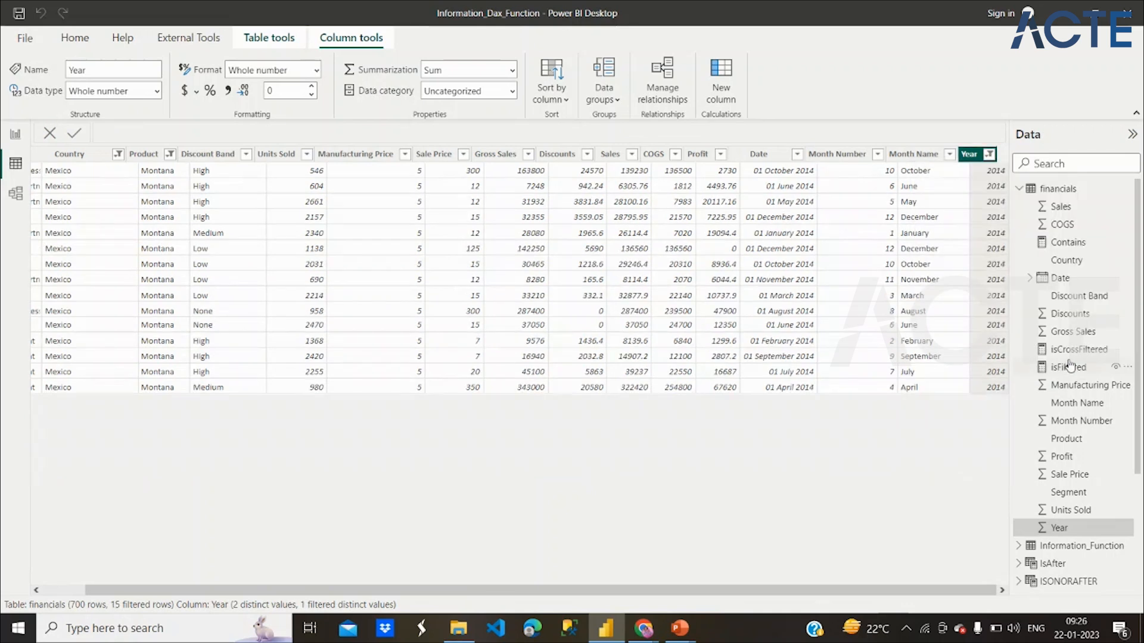
# Filter the Discounts column to 0 and examine the rows that match all four conditions
pyautogui.click(586, 156)
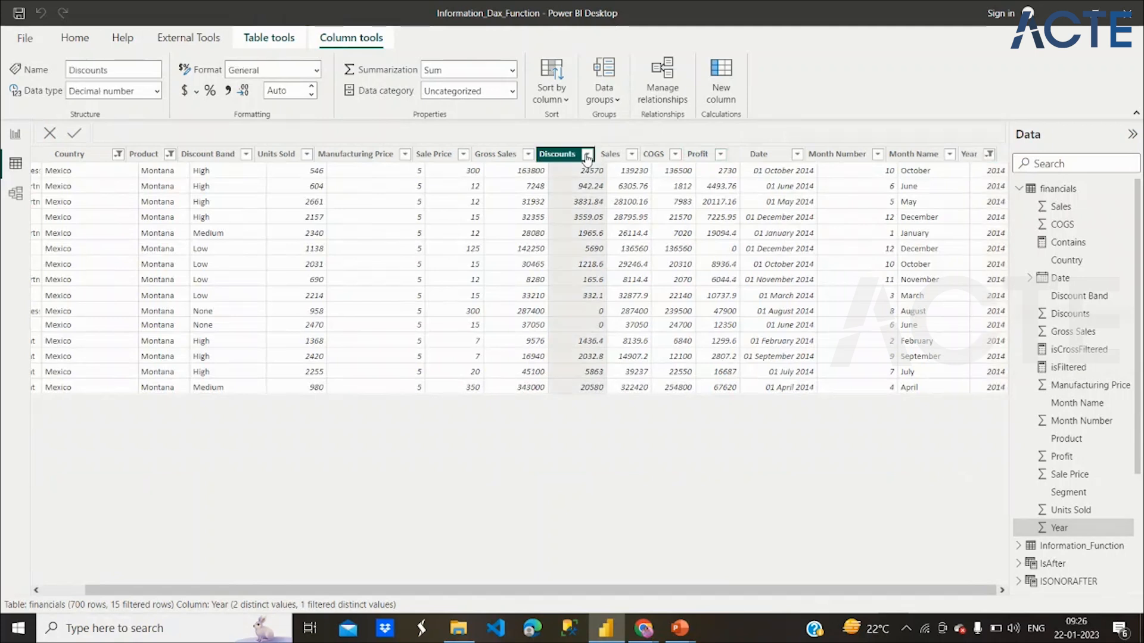
pyautogui.click(587, 154)
pyautogui.click(613, 307)
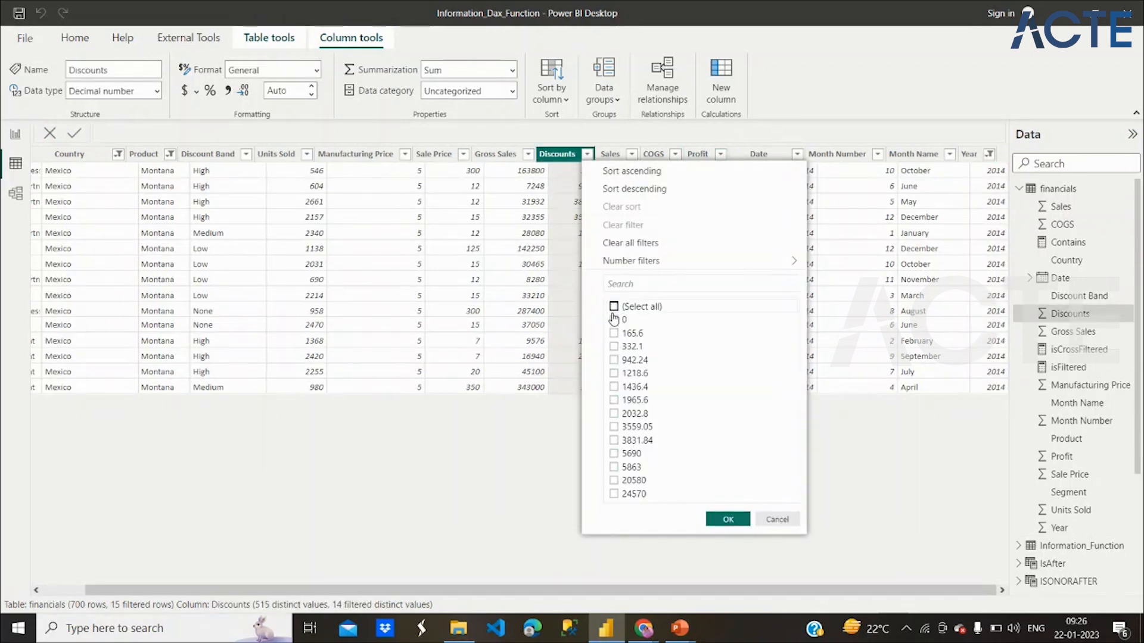
pyautogui.click(614, 319)
pyautogui.click(728, 520)
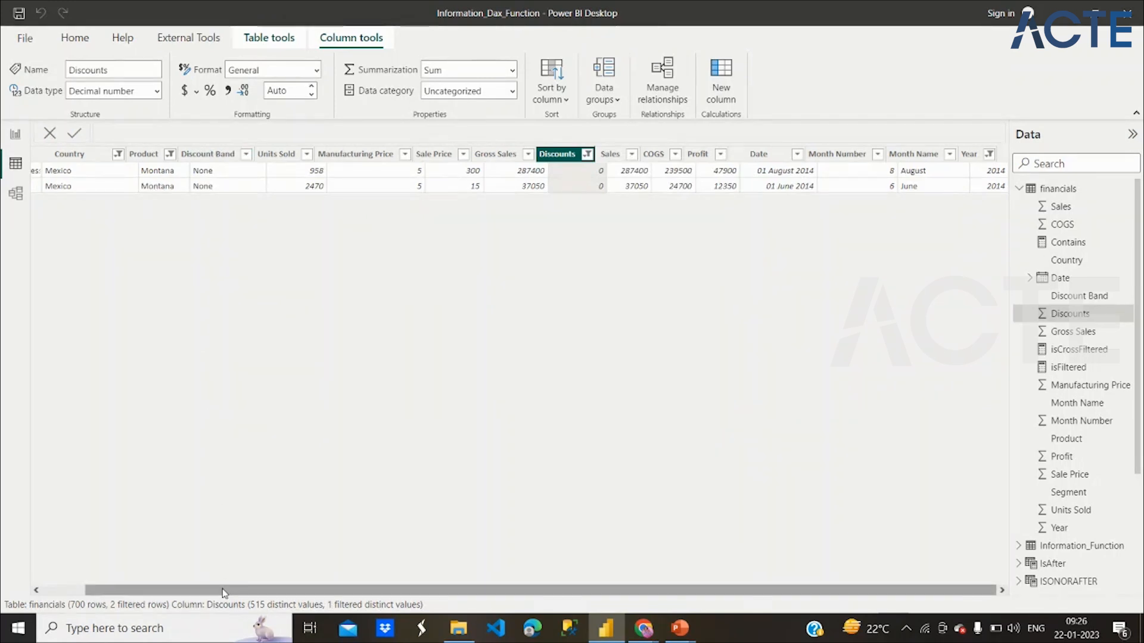
pyautogui.moveTo(202, 590); pyautogui.dragTo(159, 591)
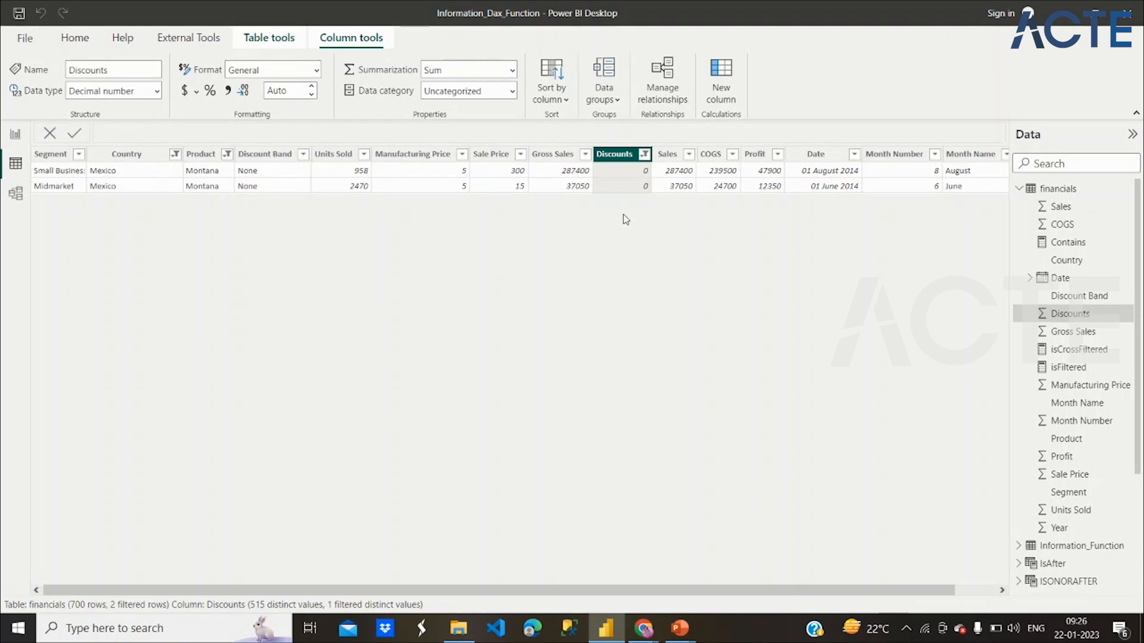
# Reset the Country column's filter so that all countries are included
pyautogui.click(175, 154)
pyautogui.click(202, 306)
pyautogui.click(202, 307)
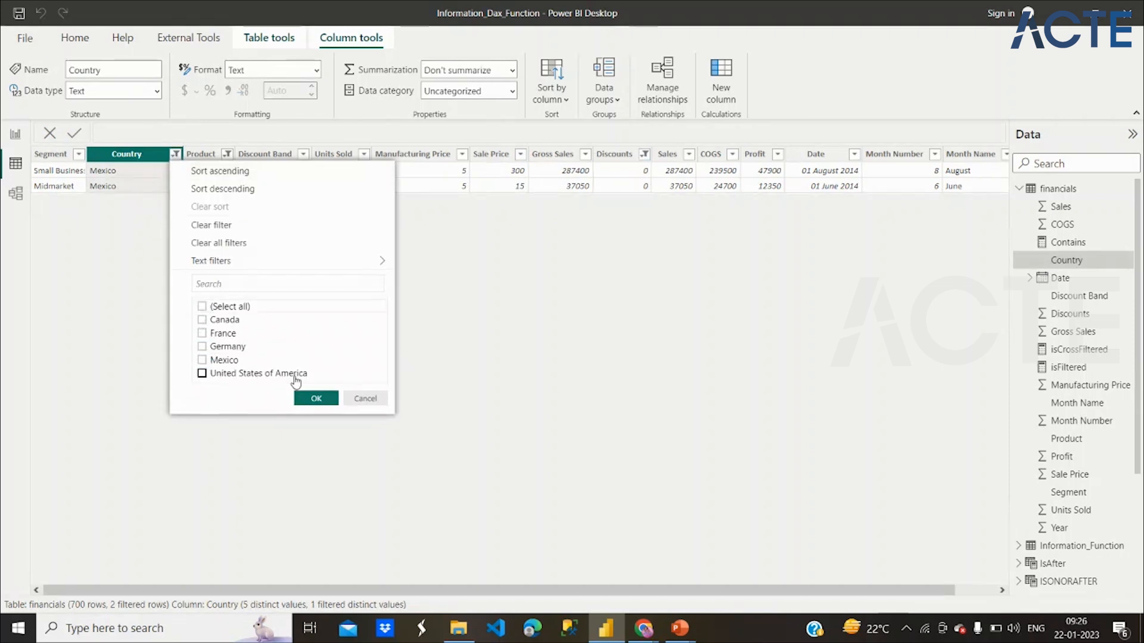
pyautogui.click(201, 307)
pyautogui.click(315, 399)
# Clear all remaining filters on the financials table and return to the Contains report page
pyautogui.click(223, 157)
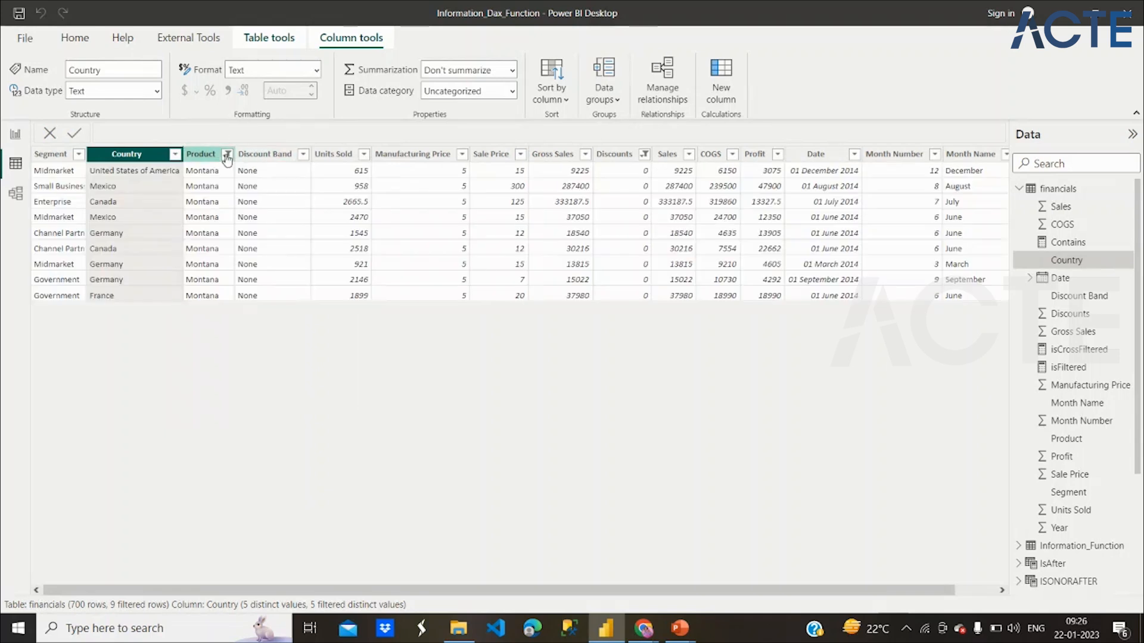
pyautogui.click(227, 155)
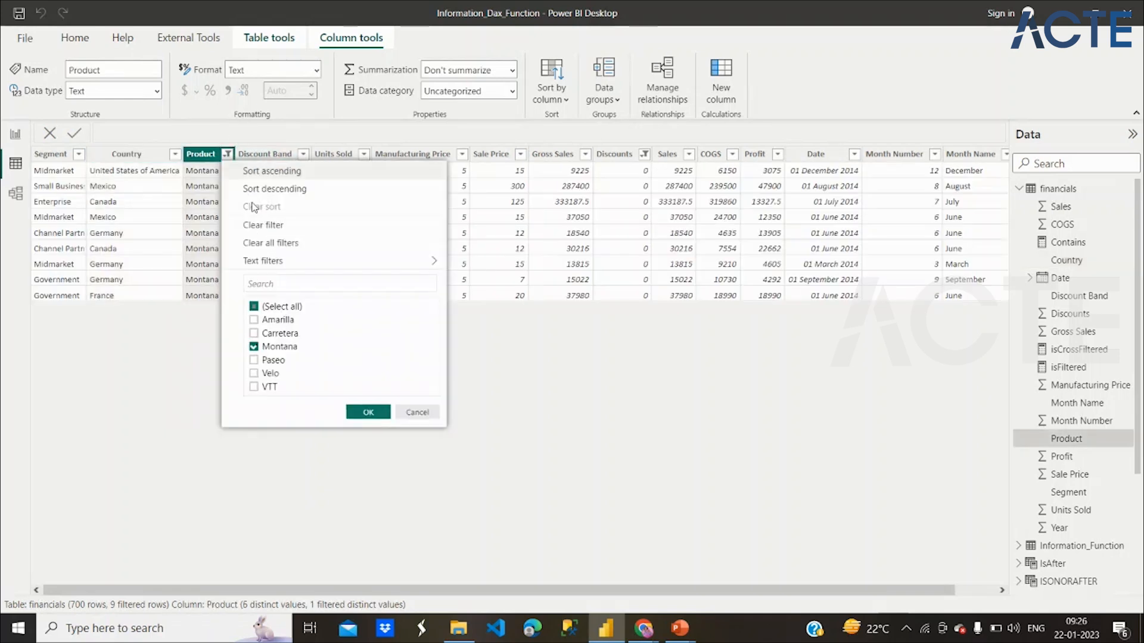
pyautogui.click(280, 240)
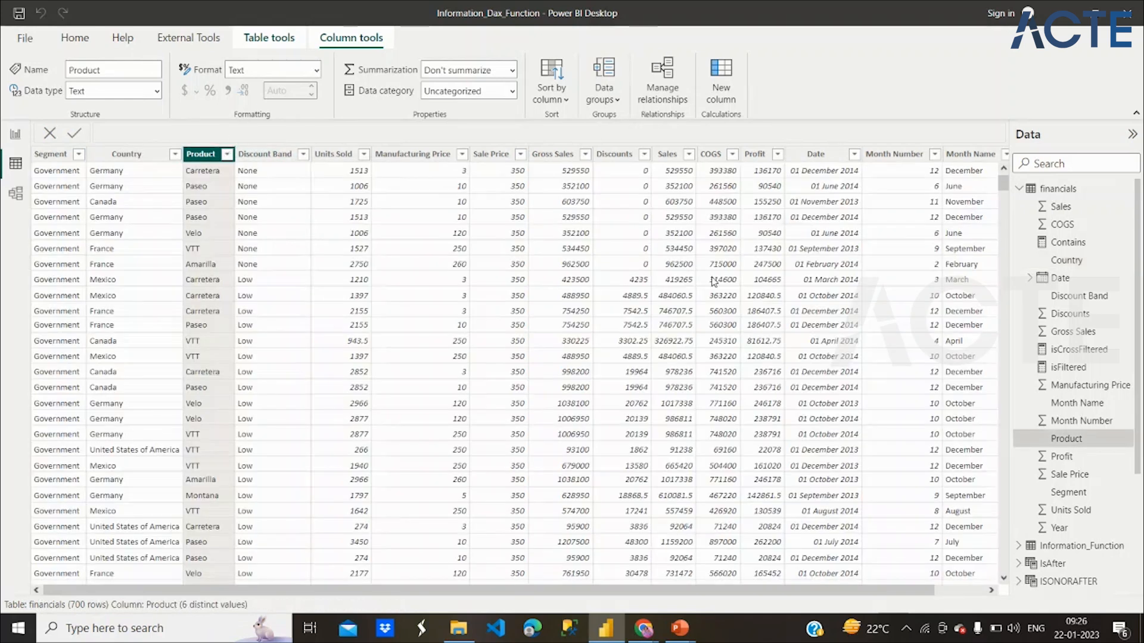
pyautogui.hscroll(2, 712, 280)
pyautogui.hscroll(-2, 713, 280)
pyautogui.click(15, 136)
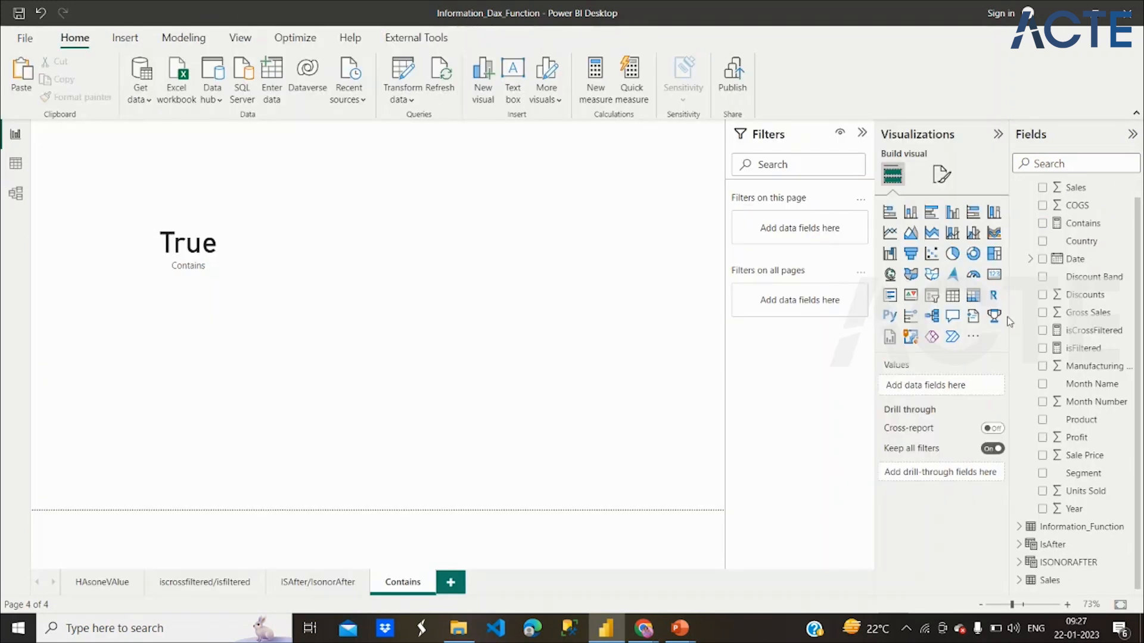
# Try showing the Contains measure in a table visual beside the card, and remove that table visual
pyautogui.click(952, 295)
pyautogui.moveTo(204, 410); pyautogui.dragTo(407, 240)
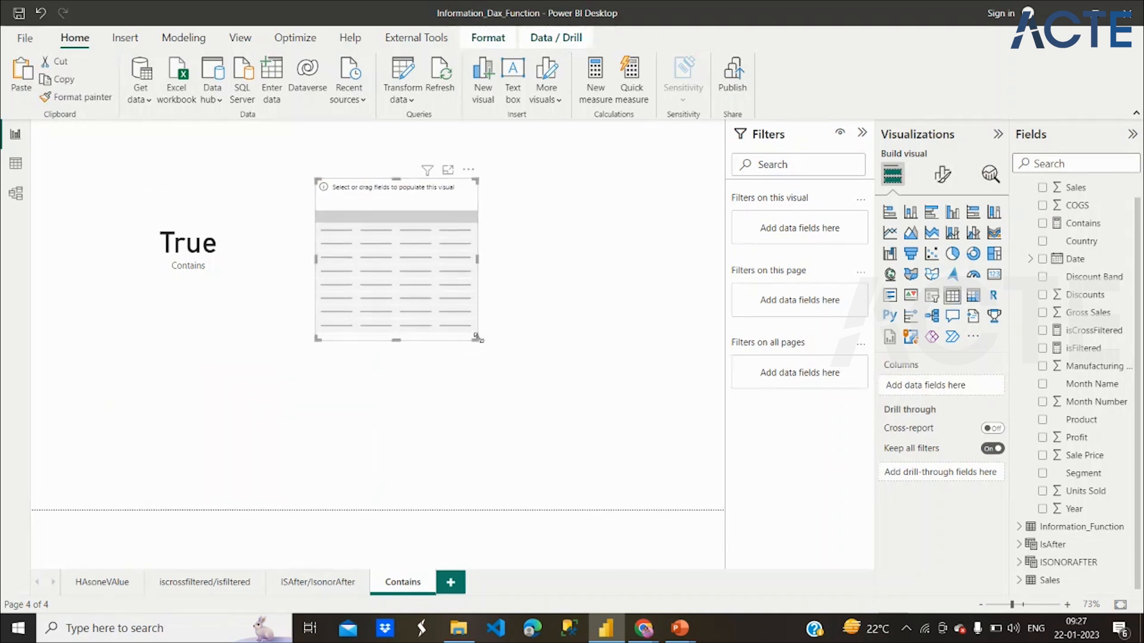
pyautogui.moveTo(477, 339); pyautogui.dragTo(524, 360)
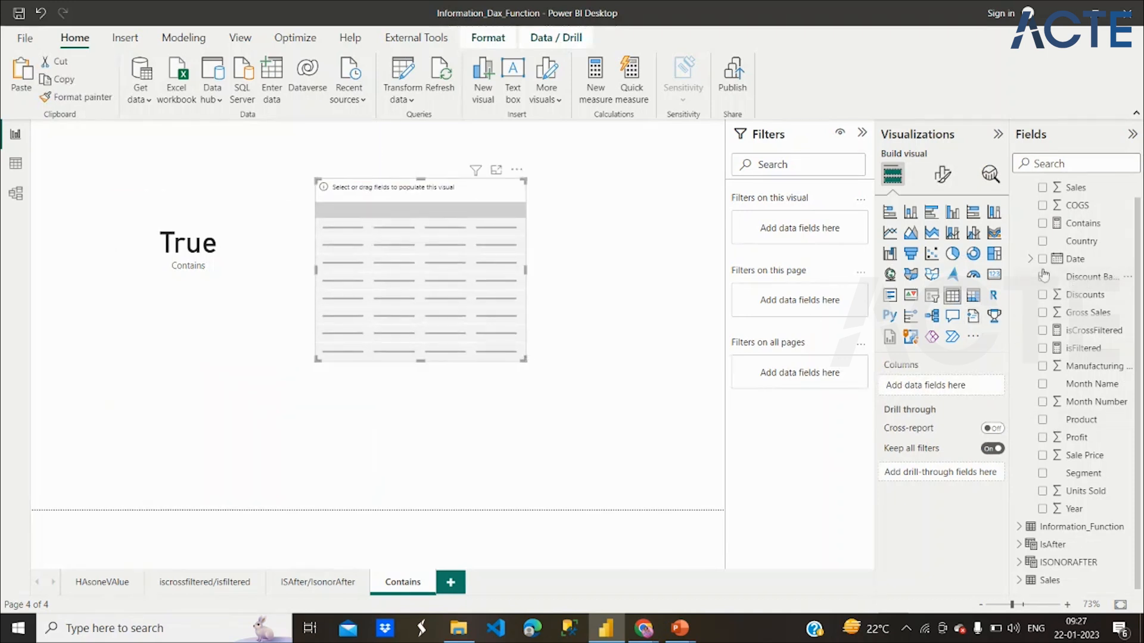
pyautogui.click(1042, 224)
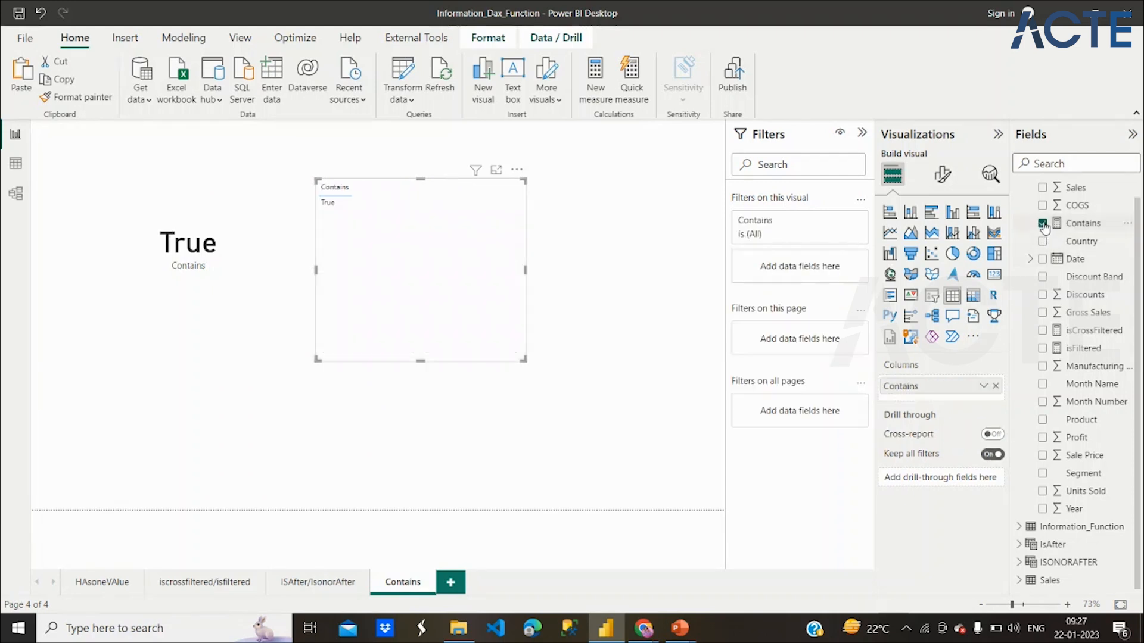
pyautogui.click(517, 170)
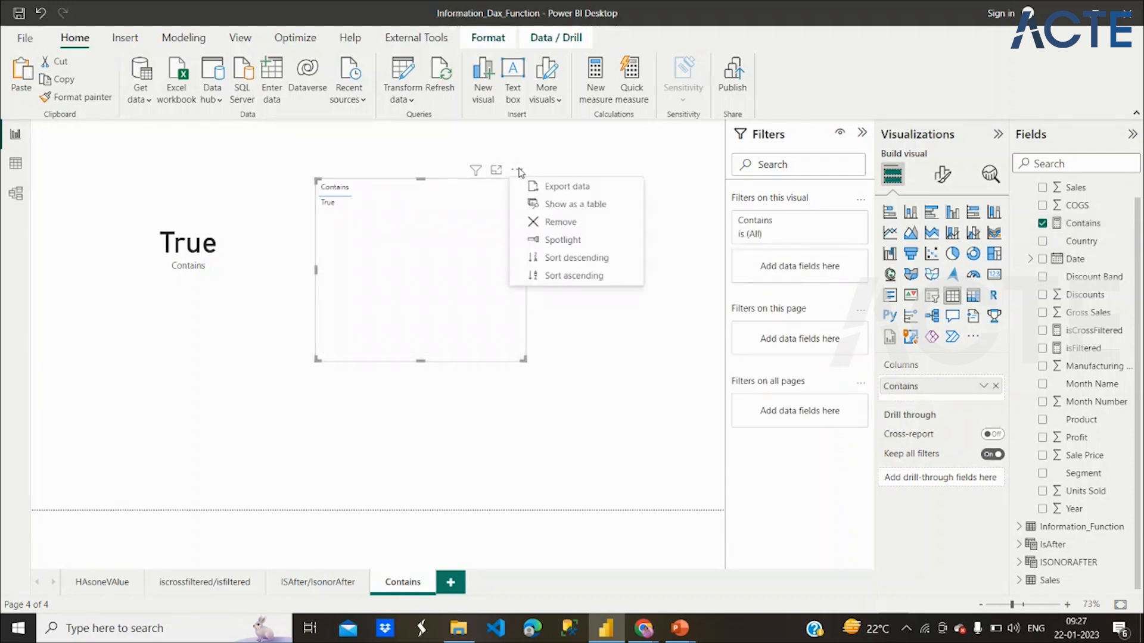
pyautogui.click(561, 223)
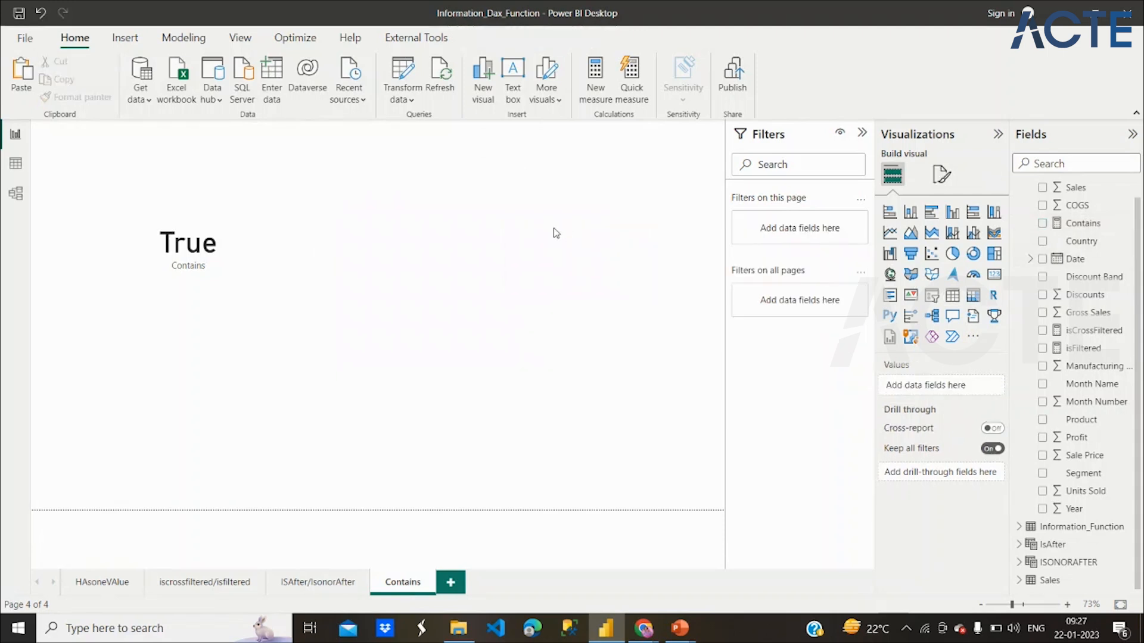
# Shrink the Contains card visual from its lower corner so it takes up less space on the page
pyautogui.click(223, 285)
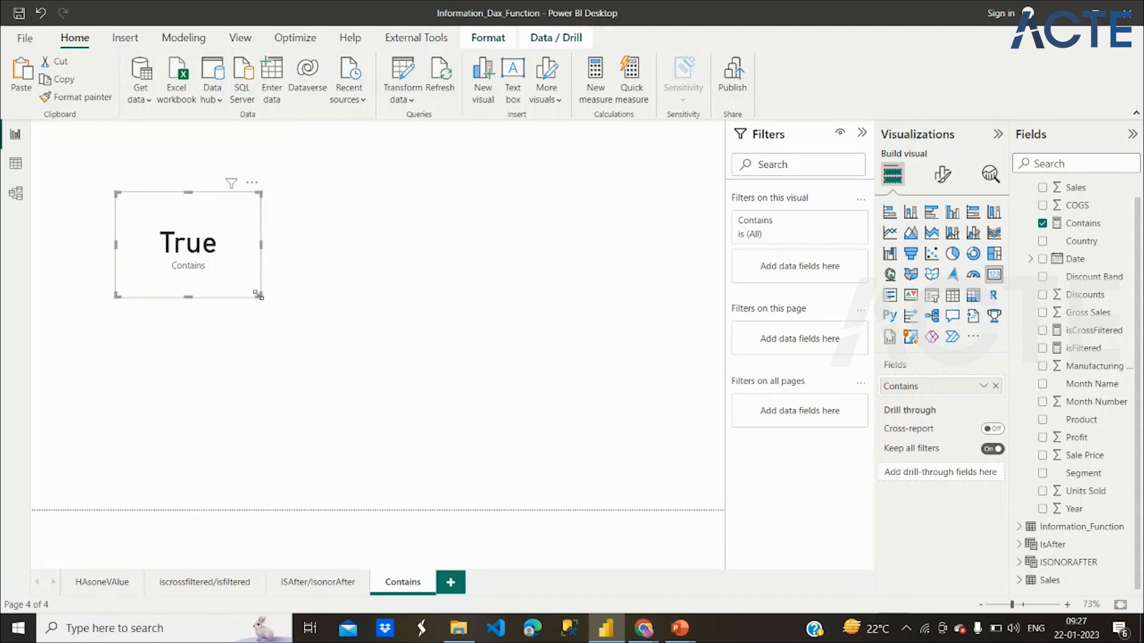
pyautogui.moveTo(259, 295); pyautogui.dragTo(229, 278)
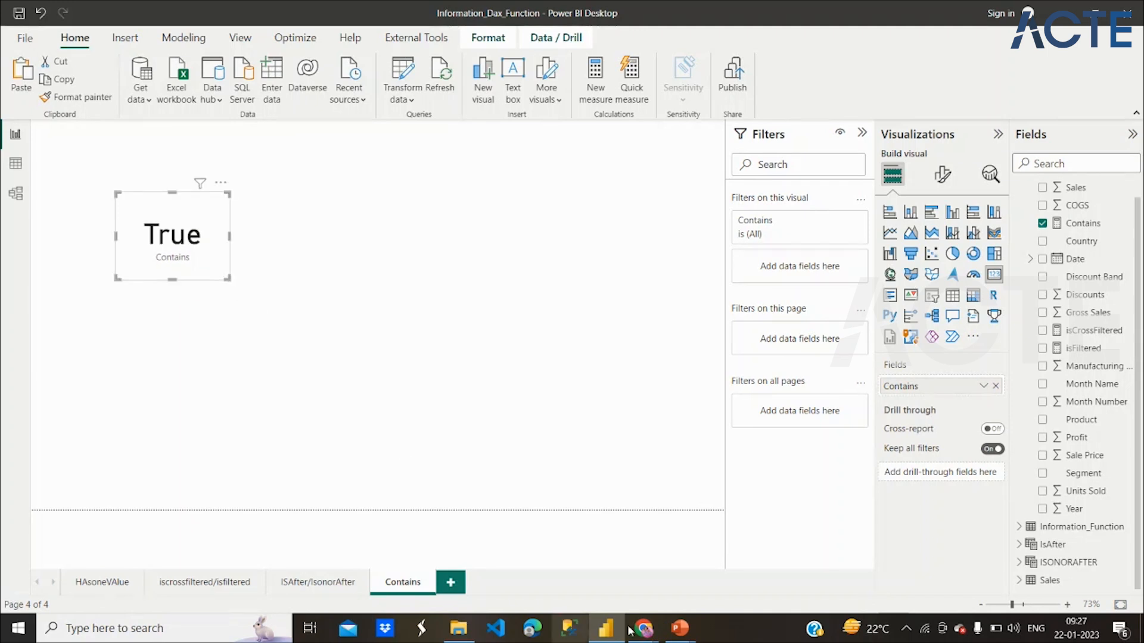
# Switch to PowerPoint to read the case question on profits for Canada and France, and return to Power BI
pyautogui.moveTo(679, 629)
pyautogui.click(745, 569)
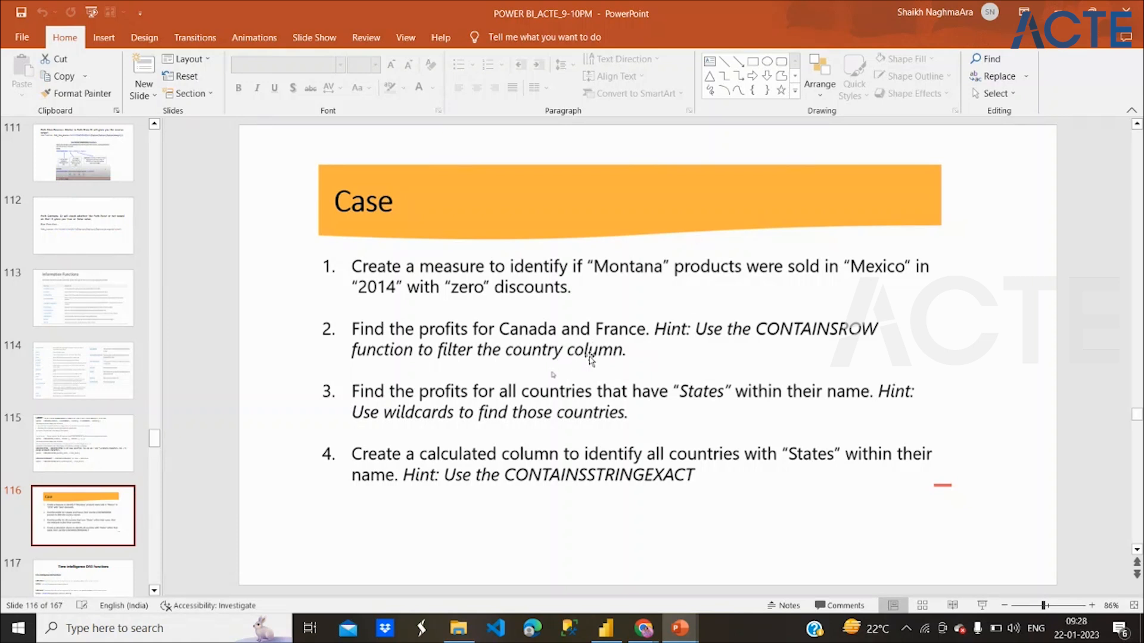
pyautogui.click(621, 638)
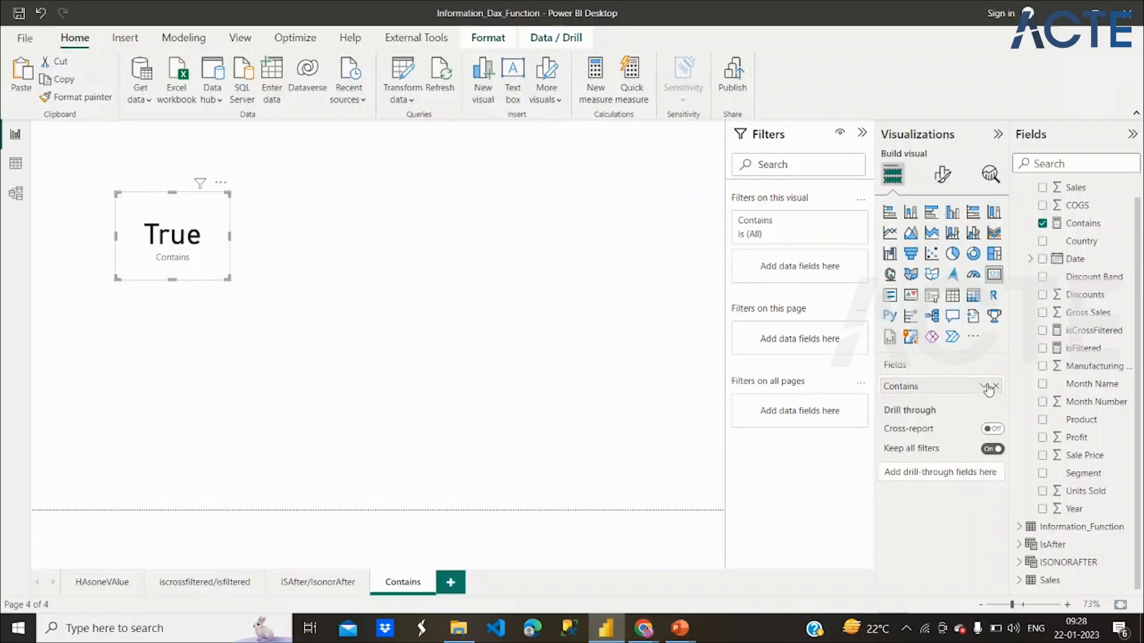
# Create a new measure in the financials table and name it Contains_CF
pyautogui.scroll(1, 1061, 290)
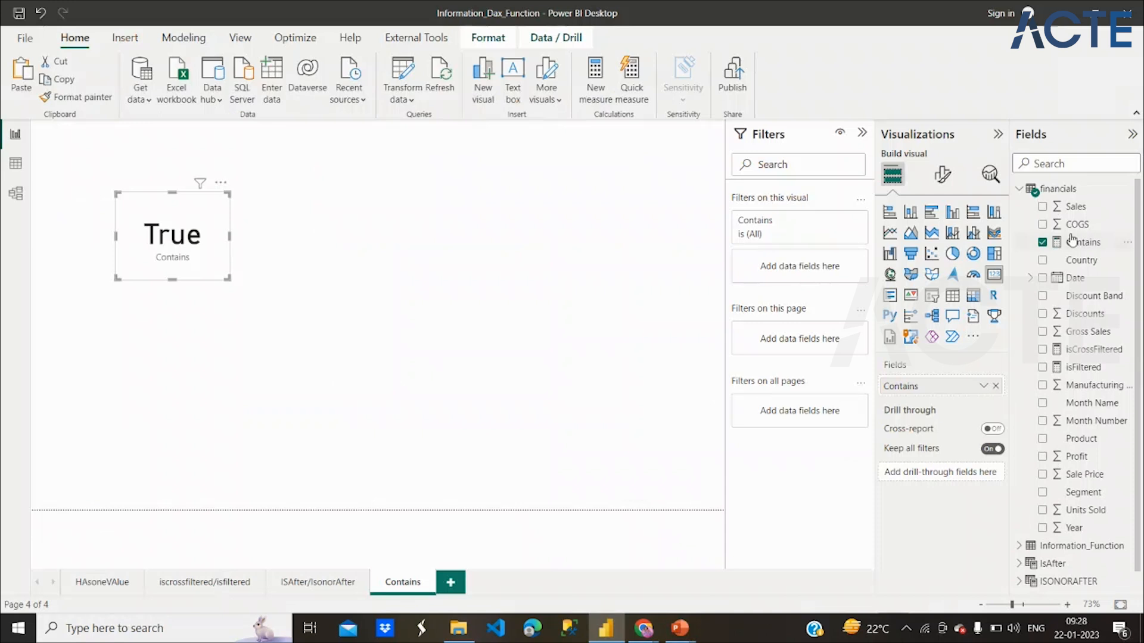
pyautogui.rightClick(1054, 189)
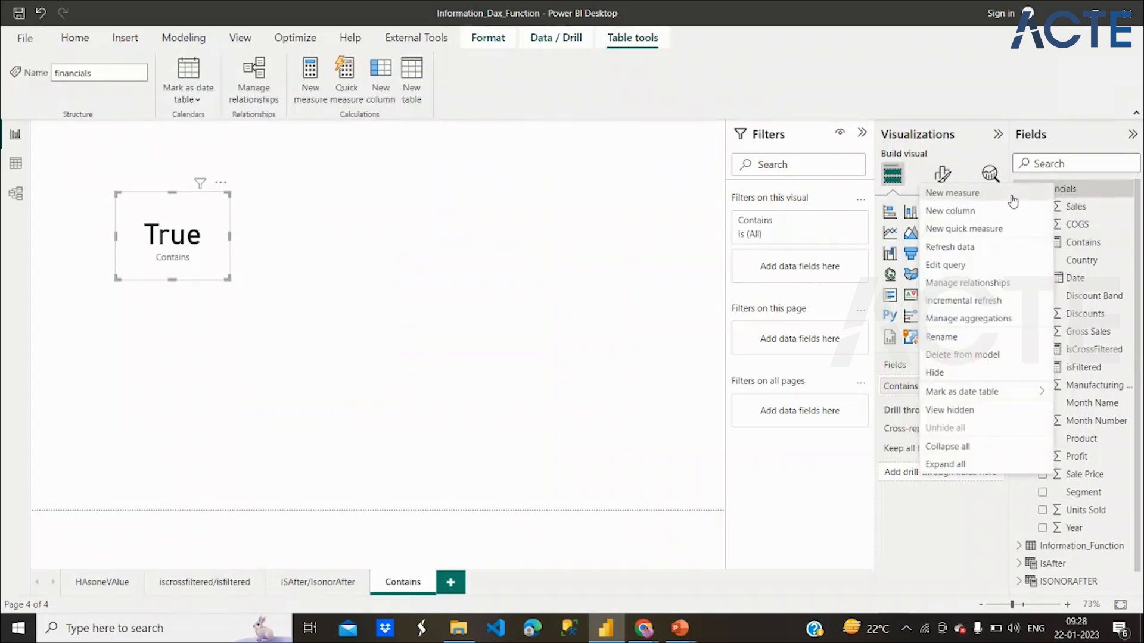
pyautogui.press('Escape')
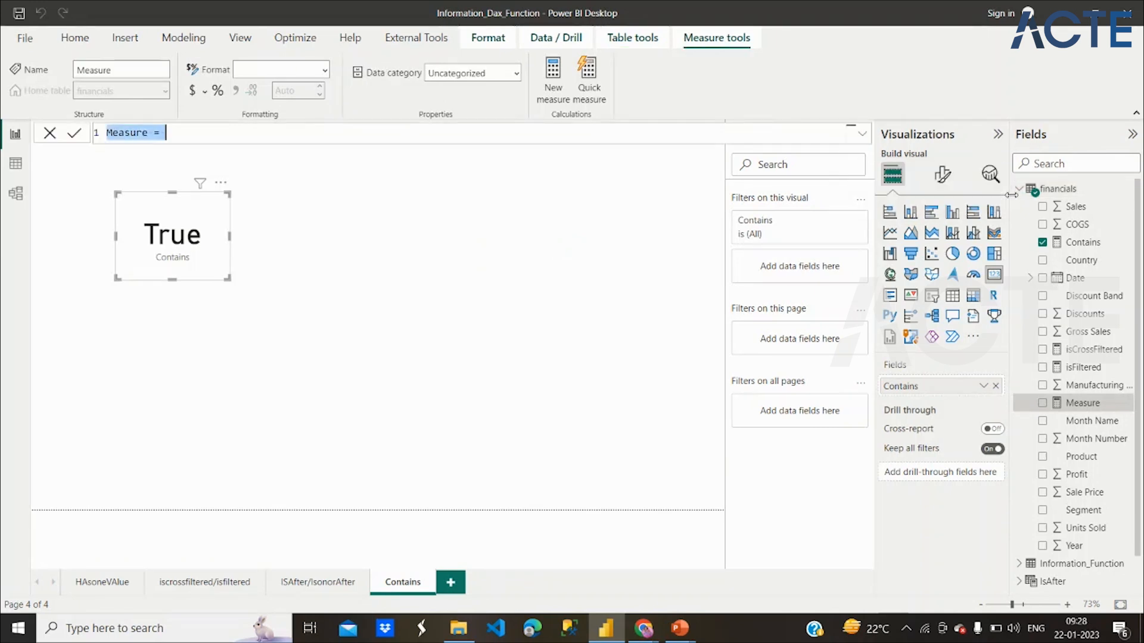
pyautogui.write('Contains')
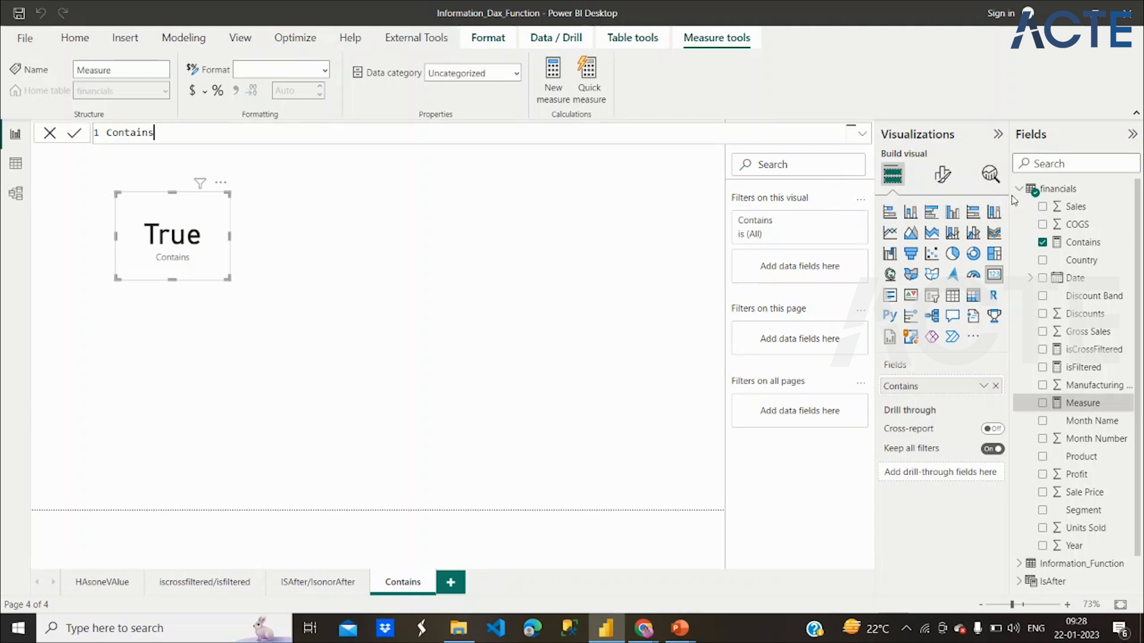
pyautogui.press('Return')
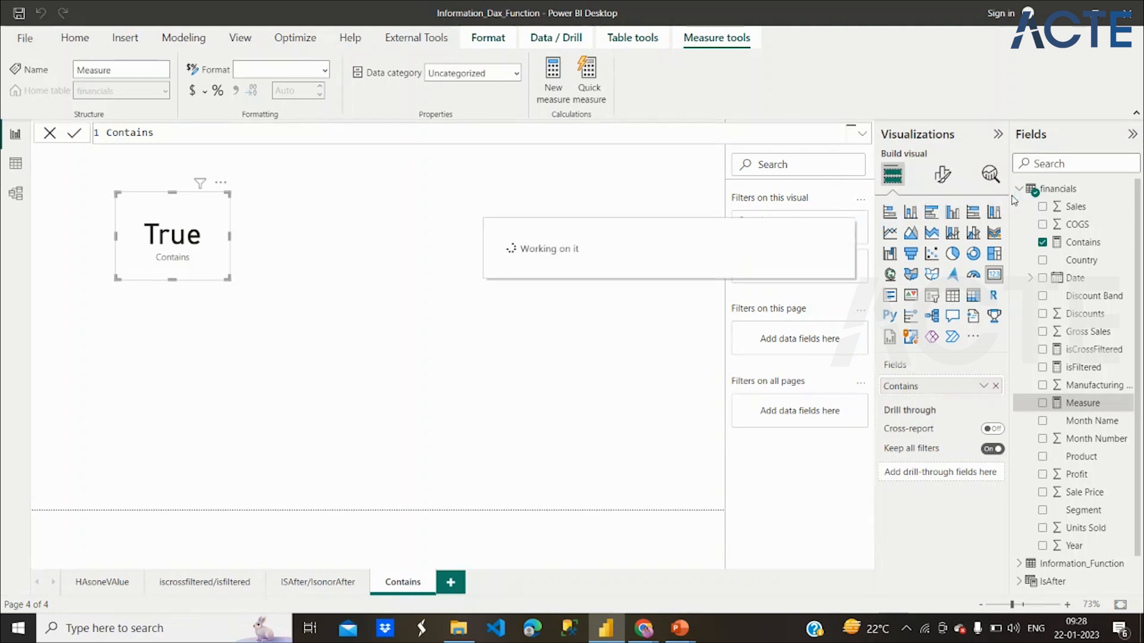
pyautogui.write('F')
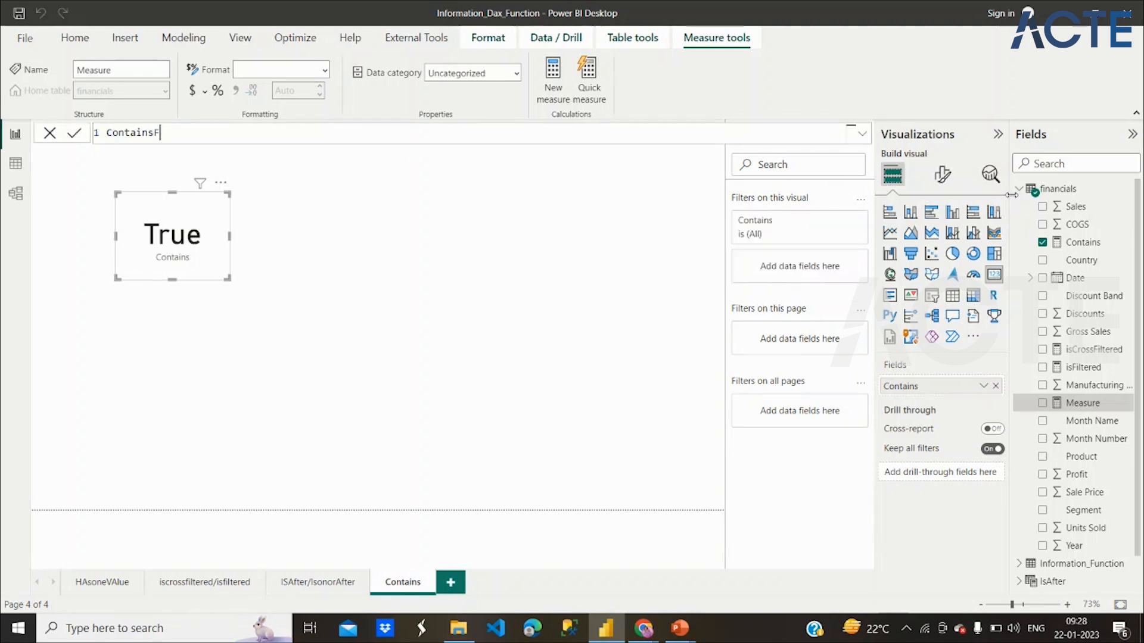
pyautogui.press('BackSpace')
pyautogui.write('_CF=')
# Begin the measure's formula with CALCULATE(SUM(financials[Profit]), to total the profit
pyautogui.write('cal')
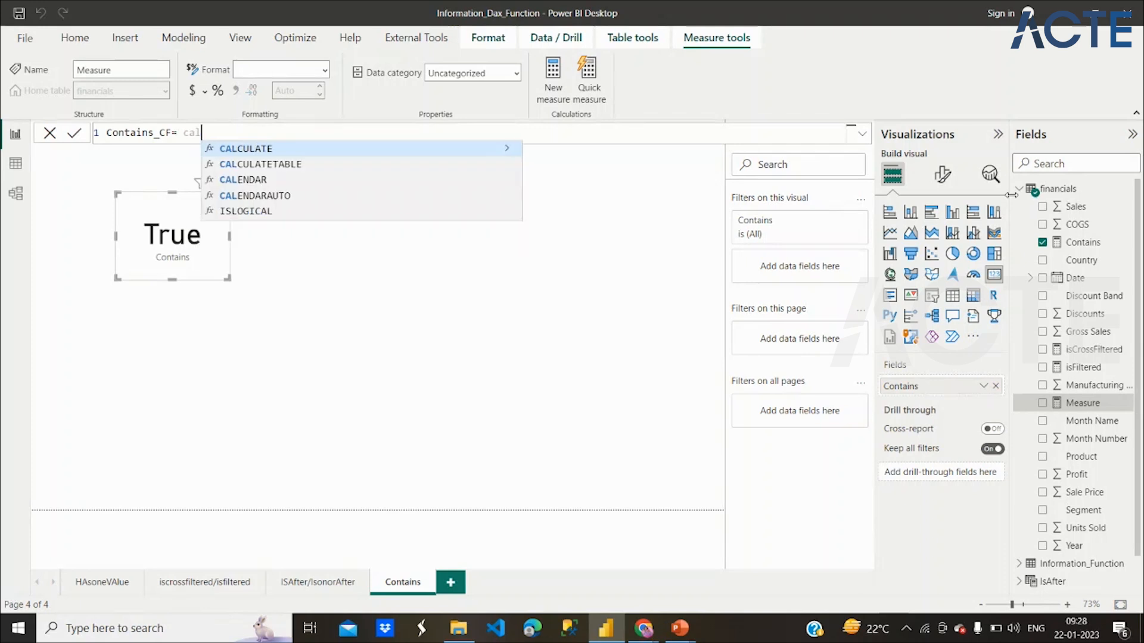
pyautogui.write('cu')
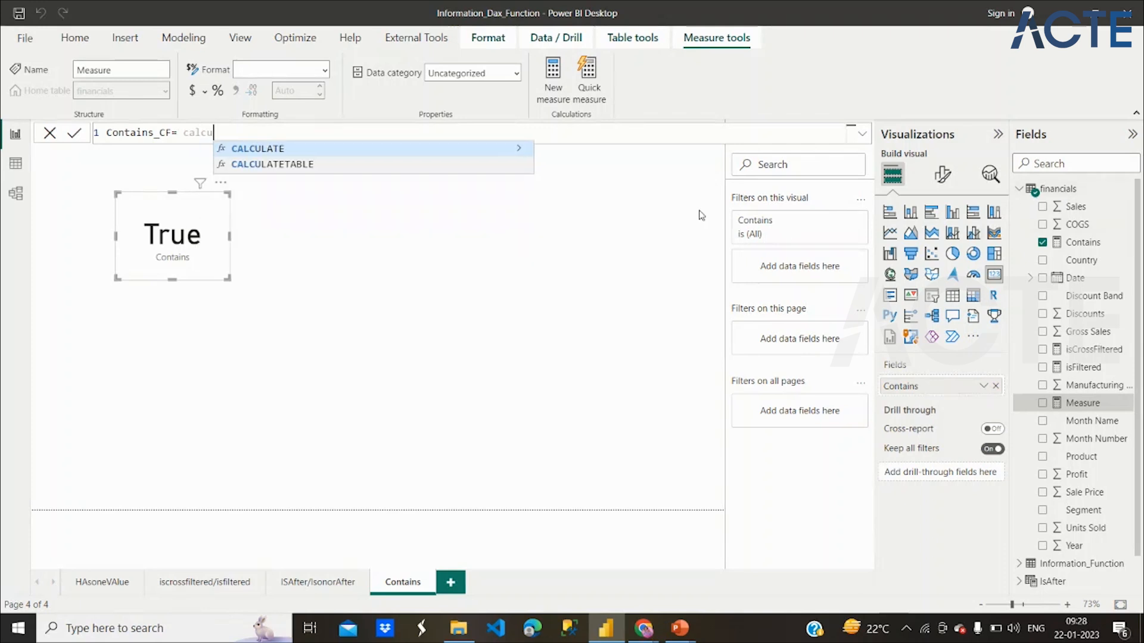
pyautogui.click(508, 156)
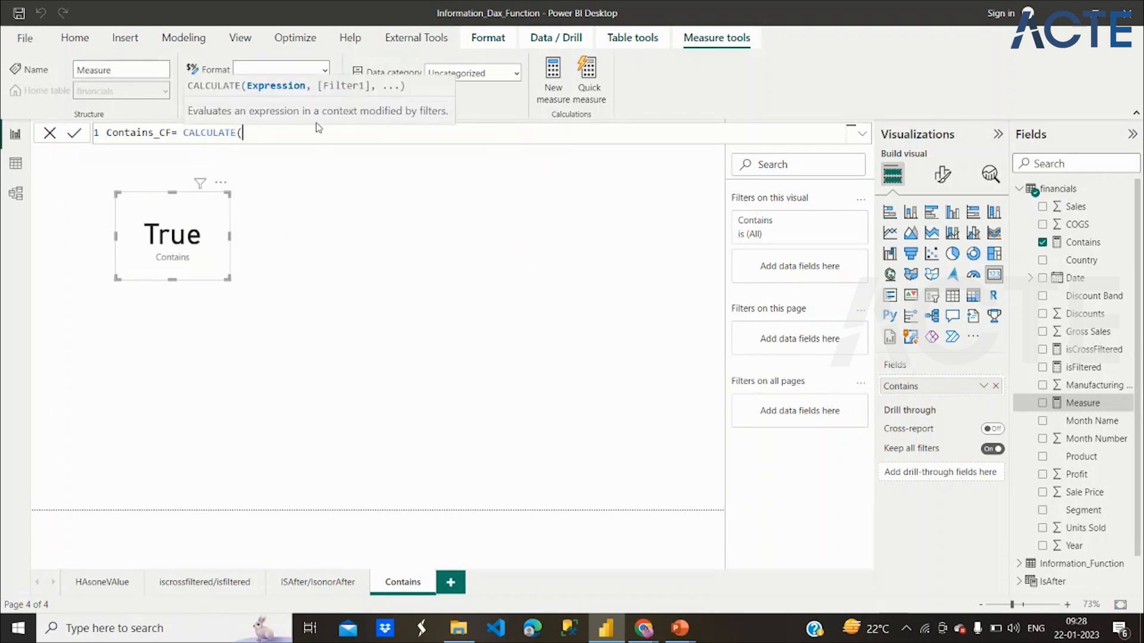
pyautogui.write('sum')
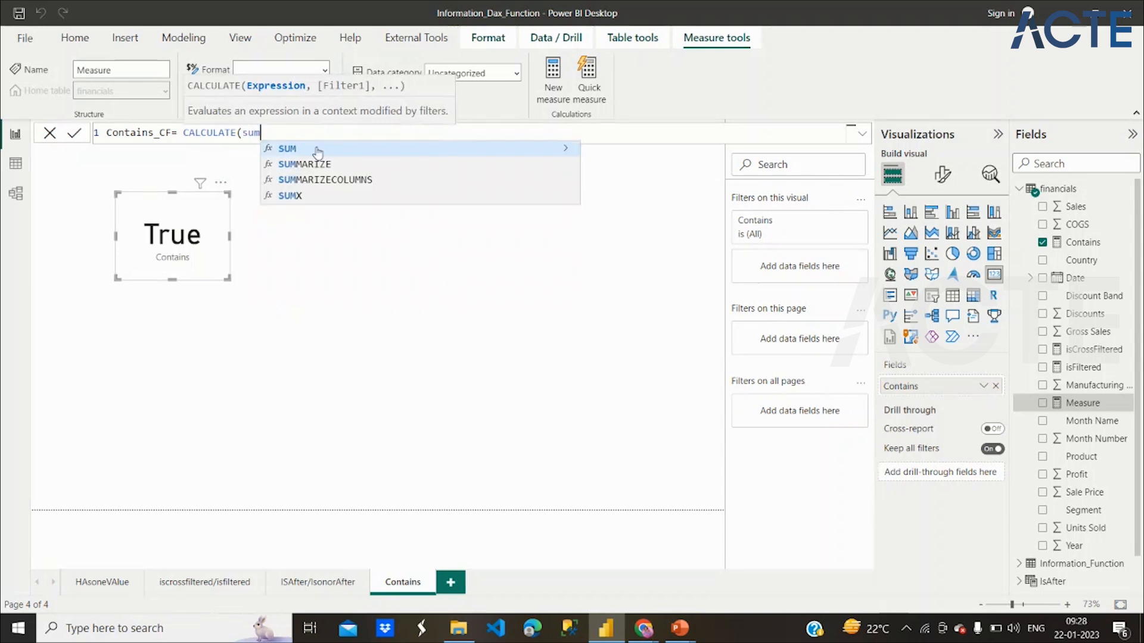
pyautogui.click(318, 149)
pyautogui.scroll(-2, 354, 239)
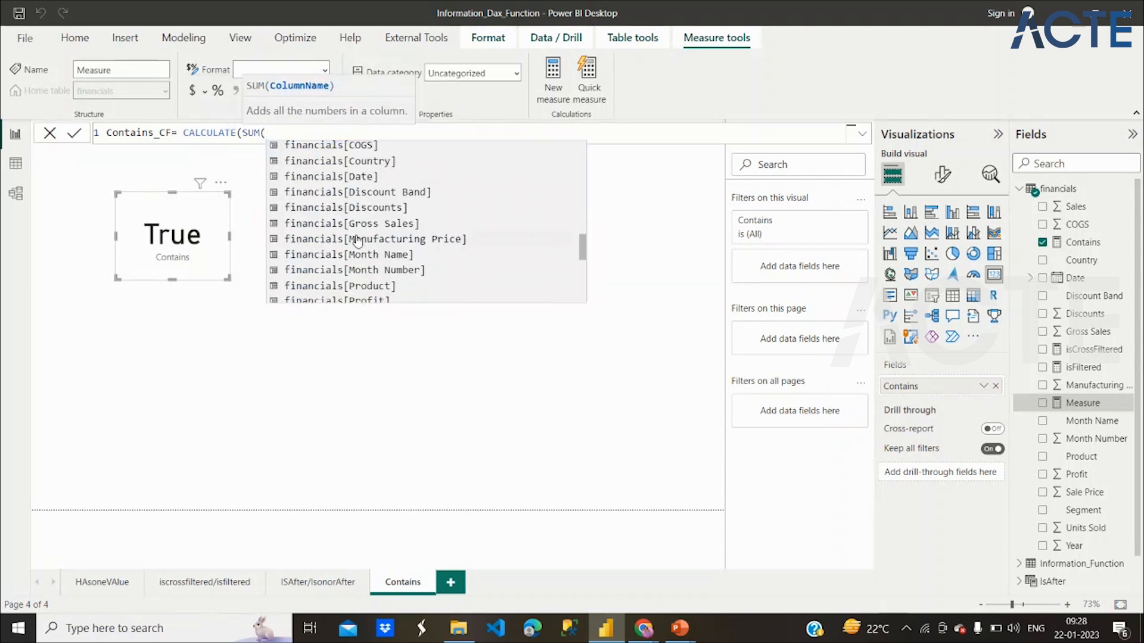
pyautogui.click(359, 276)
pyautogui.write('),')
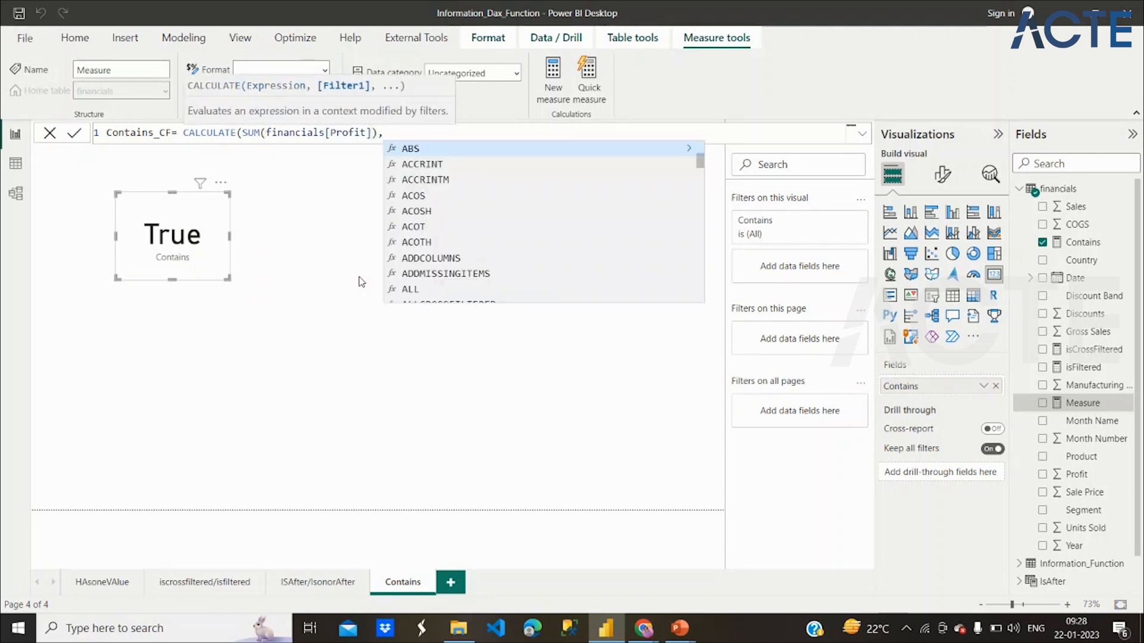
# Add a CONTAINSROW filter on an indented new line of the formula, with the financials table as its first argument
pyautogui.hotkey('shift', 'Return')
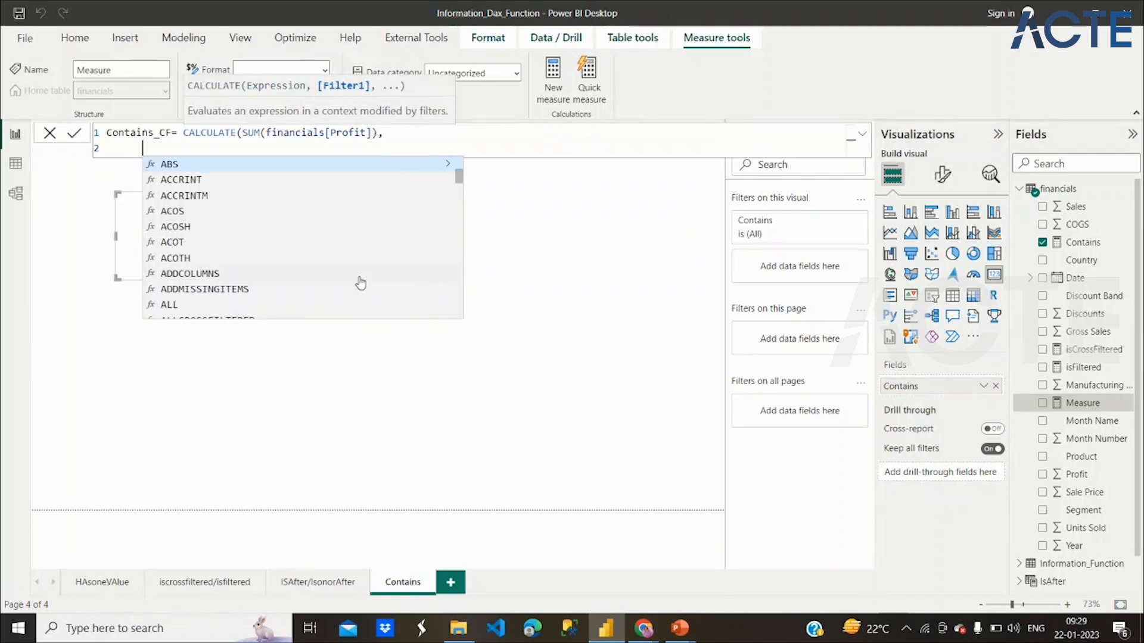
pyautogui.press('BackSpace')
pyautogui.press('BackSpace')
pyautogui.press('BackSpace')
pyautogui.press('BackSpace')
pyautogui.press('BackSpace')
pyautogui.press('BackSpace')
pyautogui.press('BackSpace')
pyautogui.press('BackSpace')
pyautogui.press('BackSpace')
pyautogui.press('BackSpace')
pyautogui.press('BackSpace')
pyautogui.press('BackSpace')
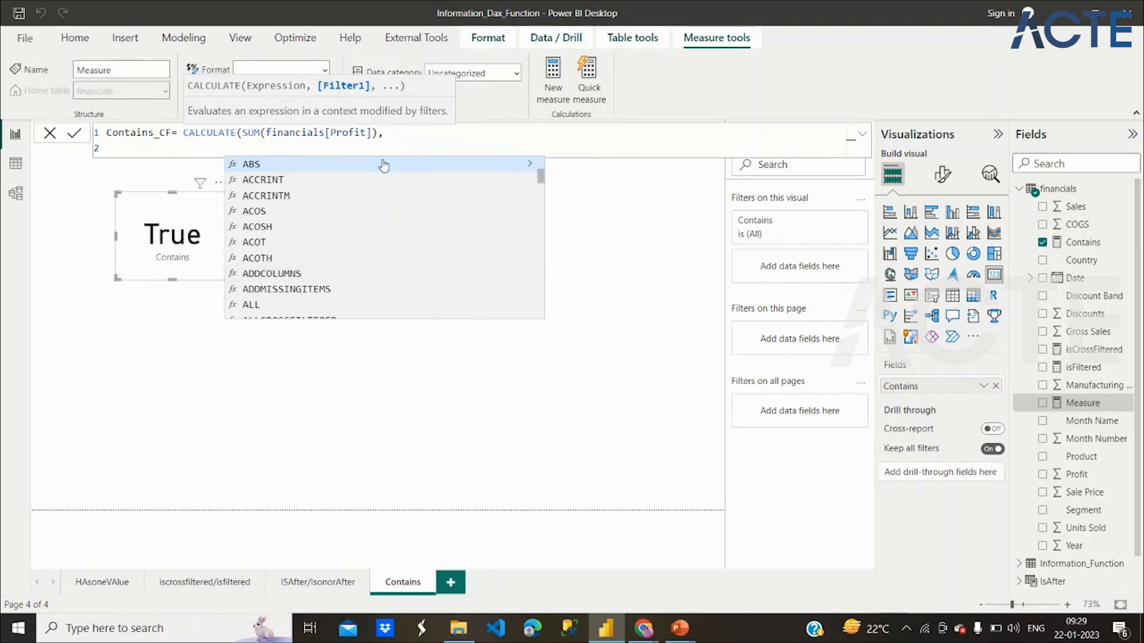
pyautogui.write('conta')
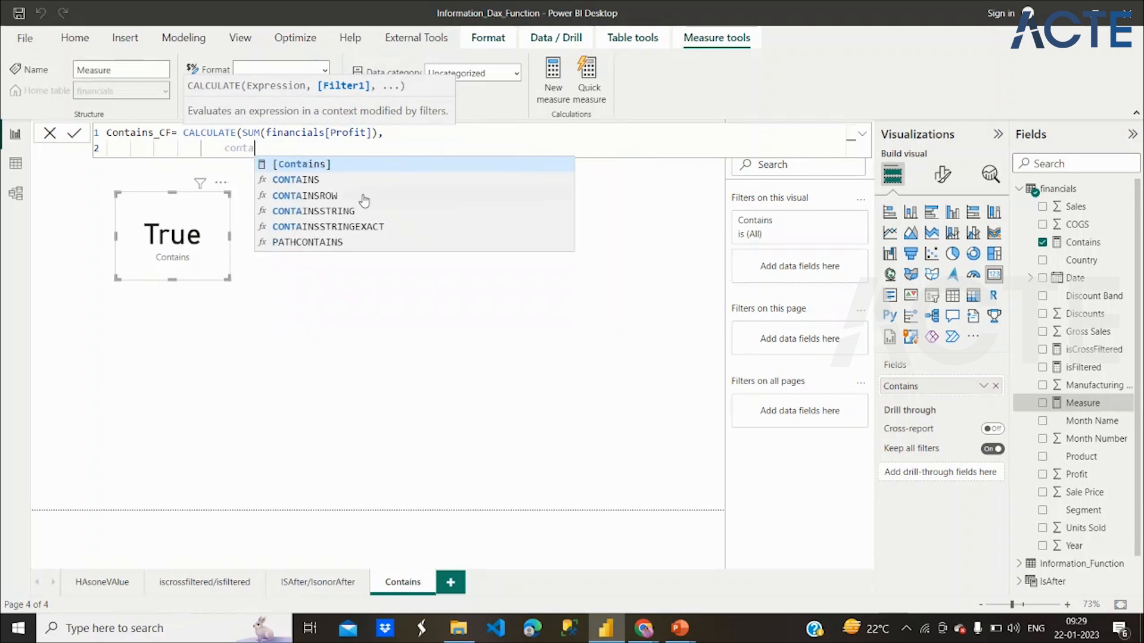
pyautogui.click(363, 197)
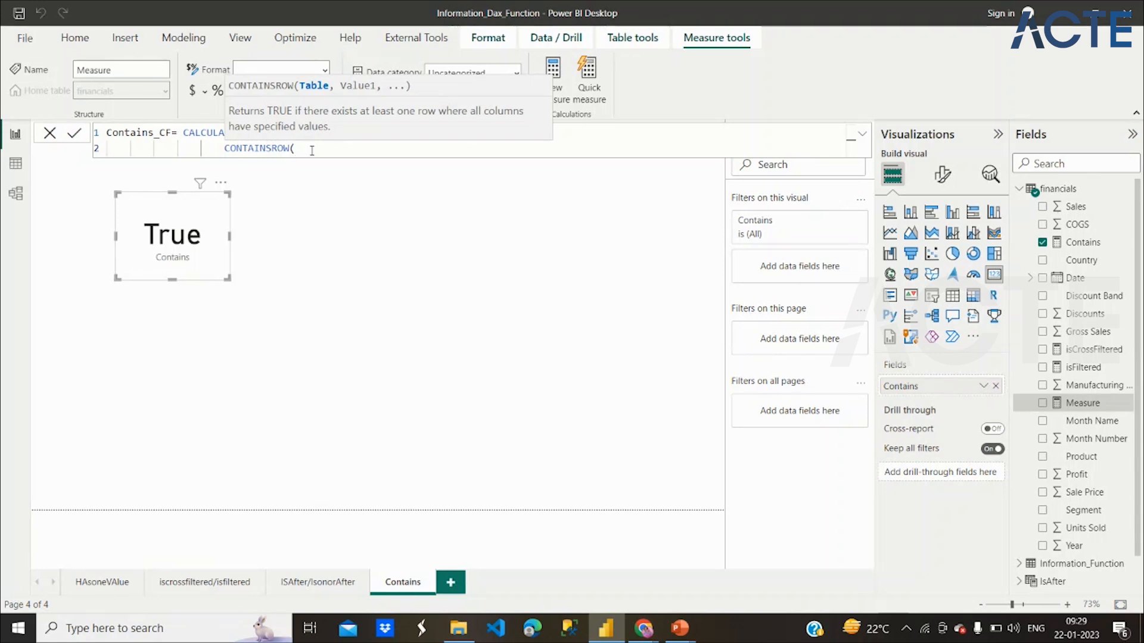
pyautogui.write('financials')
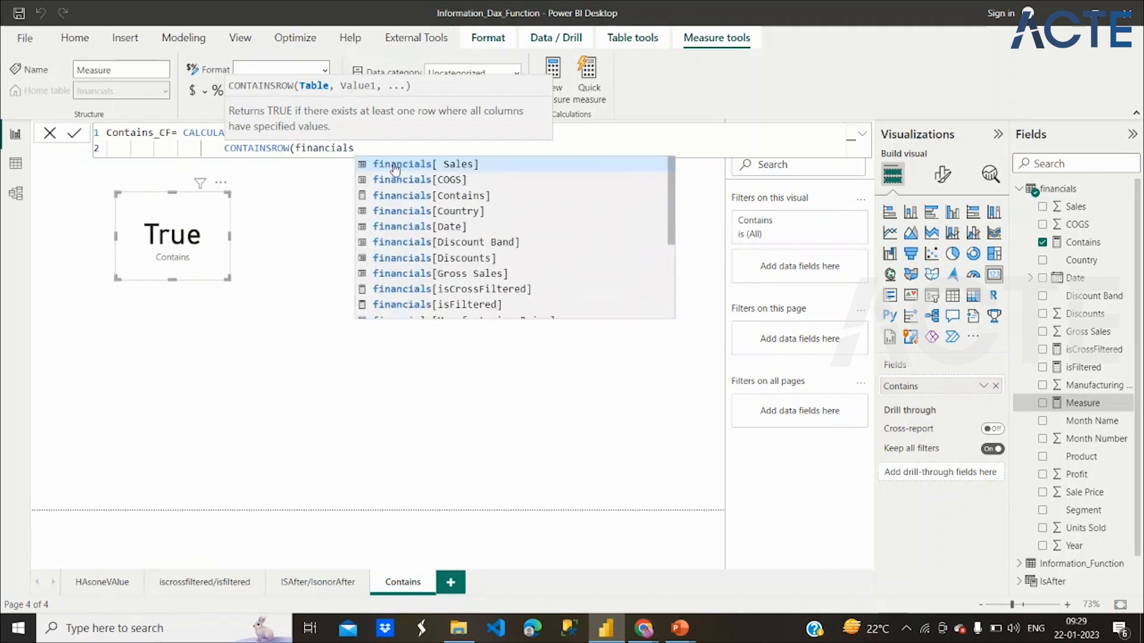
pyautogui.write(',')
pyautogui.hotkey('shift', 'Return')
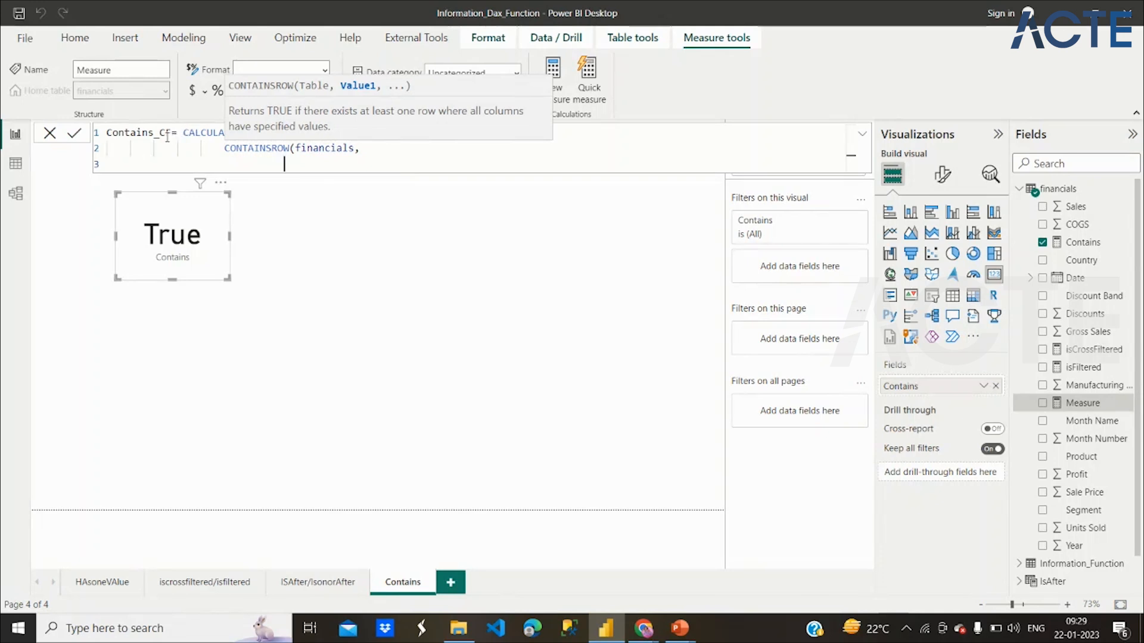
# Enter the country list {"Canada","France"} as the next CONTAINSROW argument on its own line
pyautogui.write('{"Canada","France")')
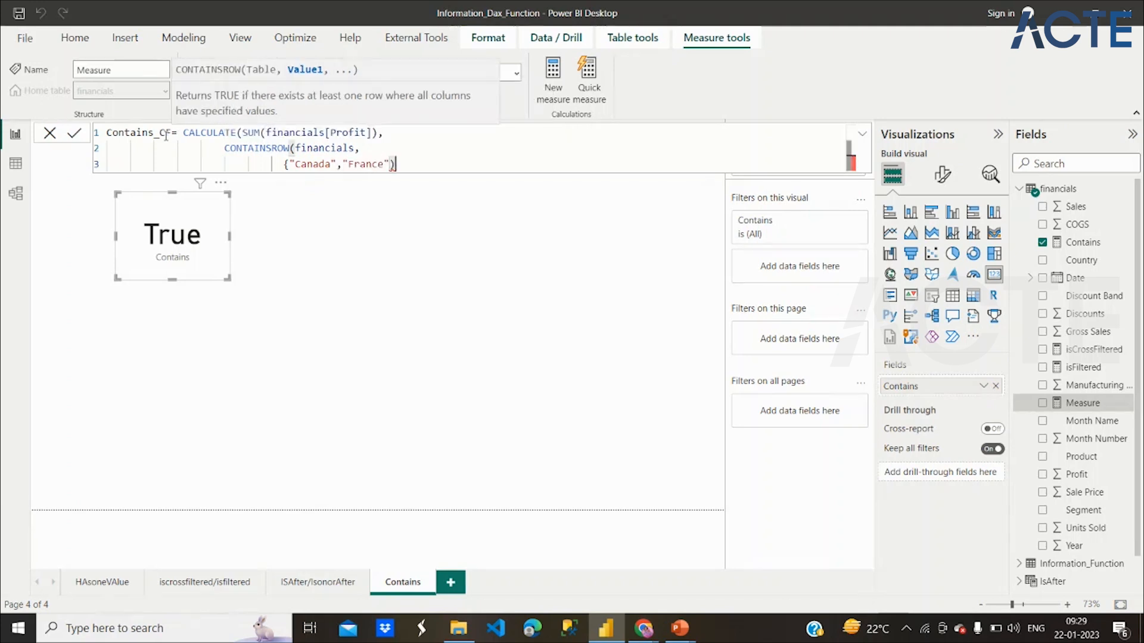
pyautogui.press('BackSpace')
pyautogui.write('}')
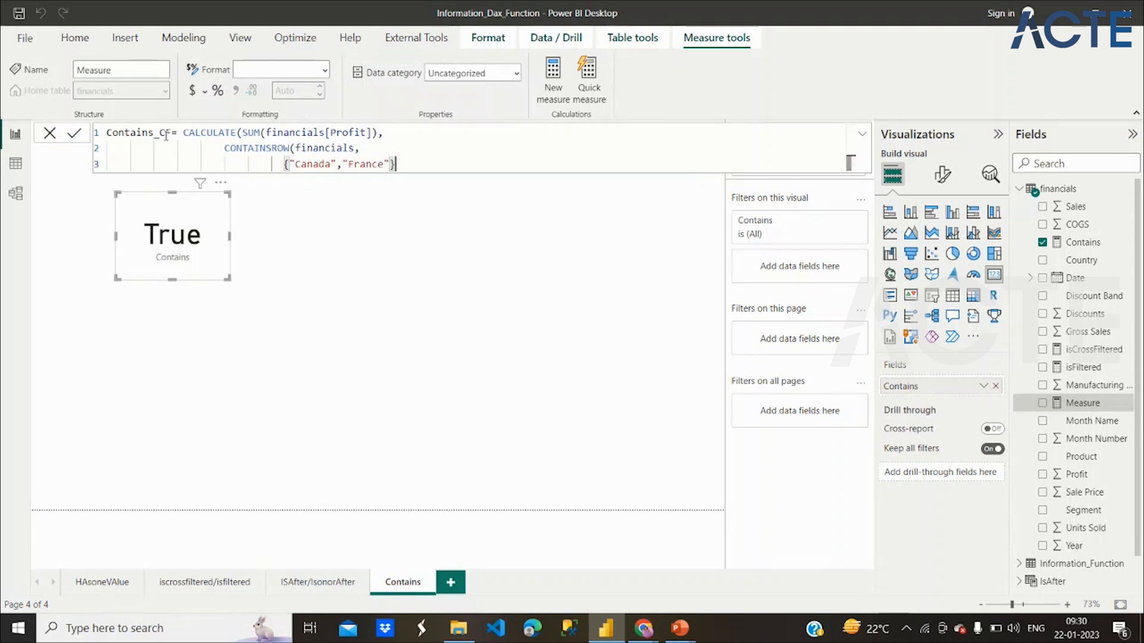
pyautogui.write(',')
pyautogui.hotkey('shift', 'Return')
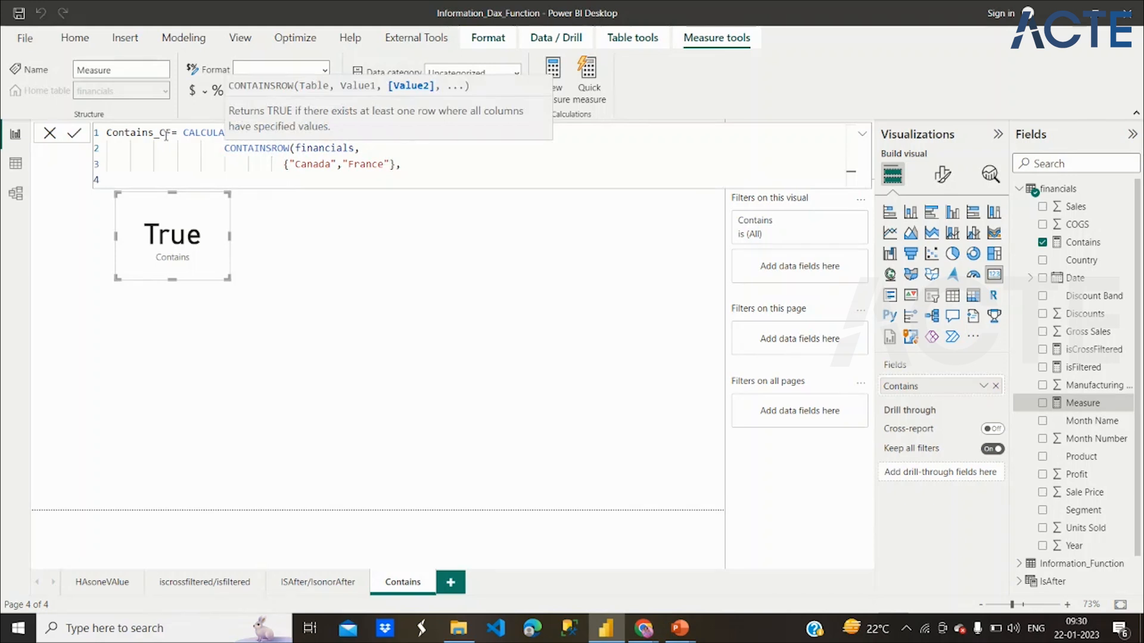
# Add financials[Country] as the last CONTAINSROW argument, close both functions and commit the measure
pyautogui.write('fin')
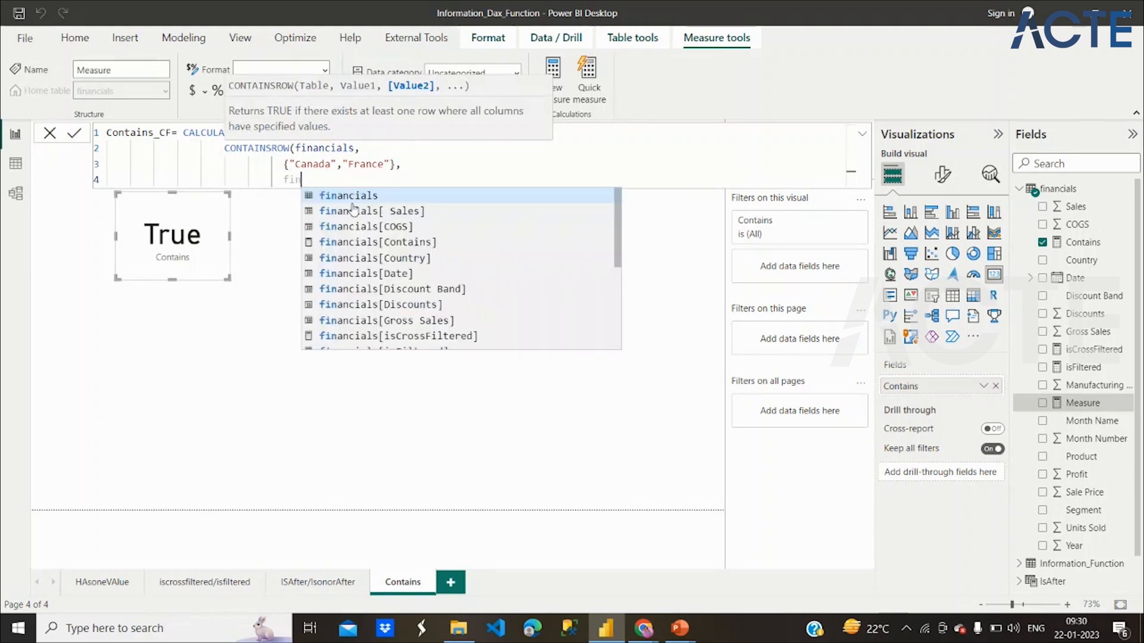
pyautogui.click(403, 259)
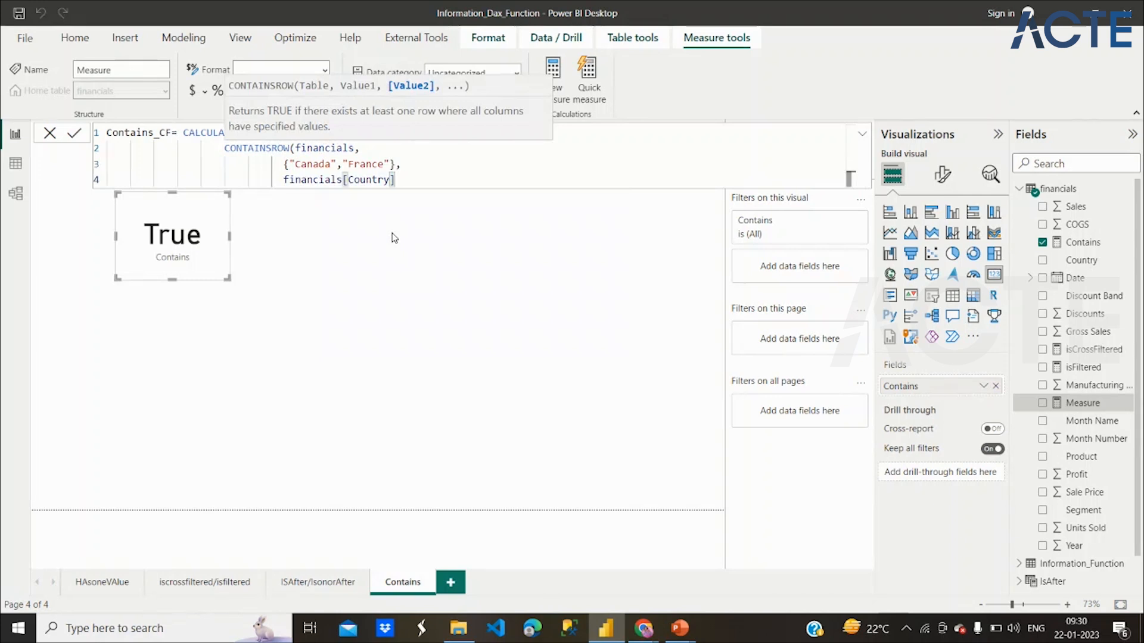
pyautogui.click(397, 163)
pyautogui.write(',')
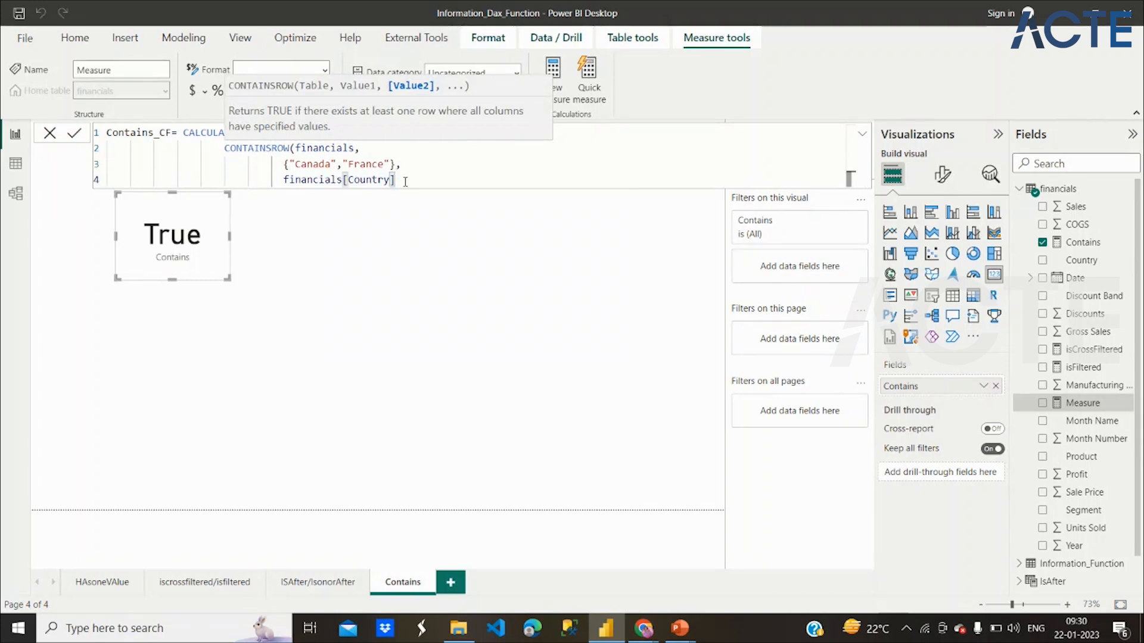
pyautogui.write('))')
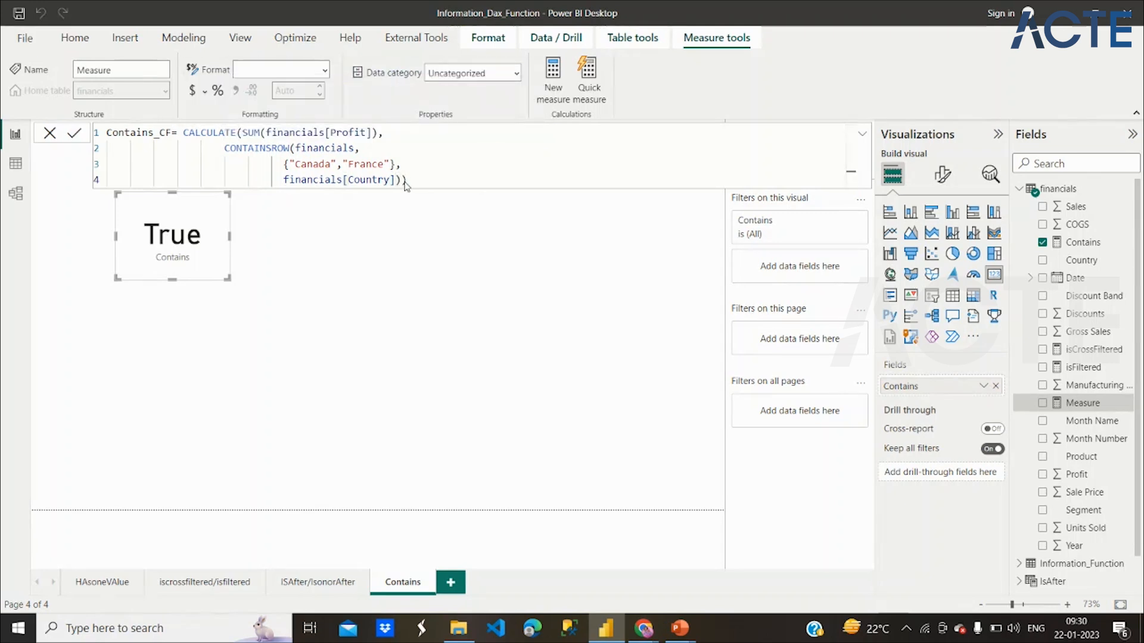
pyautogui.press('Return')
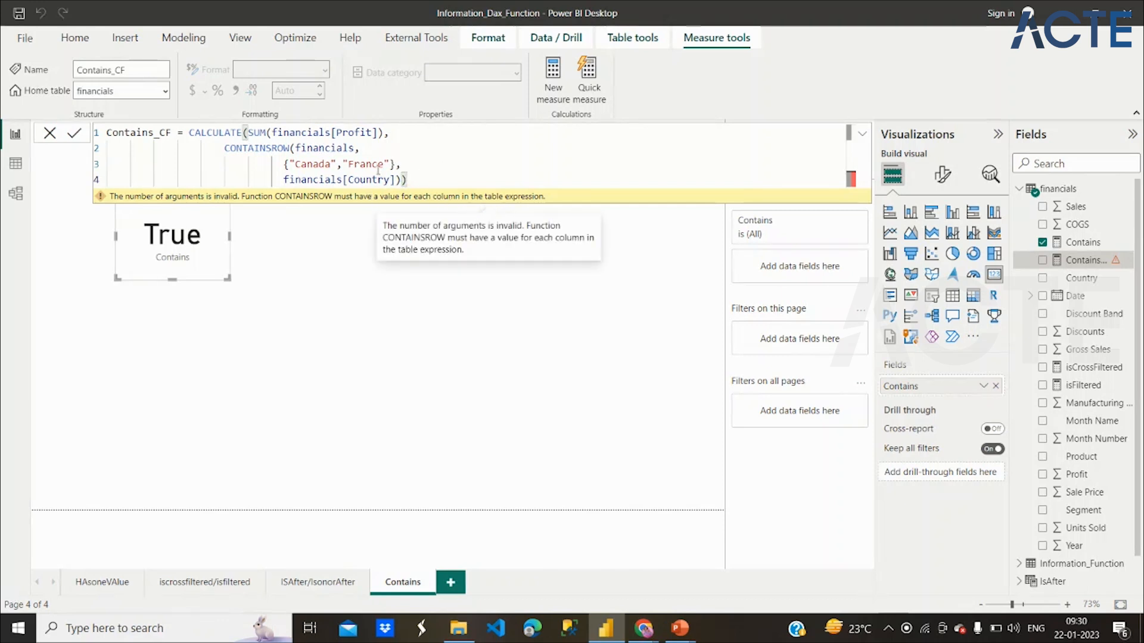
# Remove the financials table argument from CONTAINSROW in Contains_CF, commit the corrected formula and deselect the card
pyautogui.moveTo(359, 148); pyautogui.dragTo(295, 149)
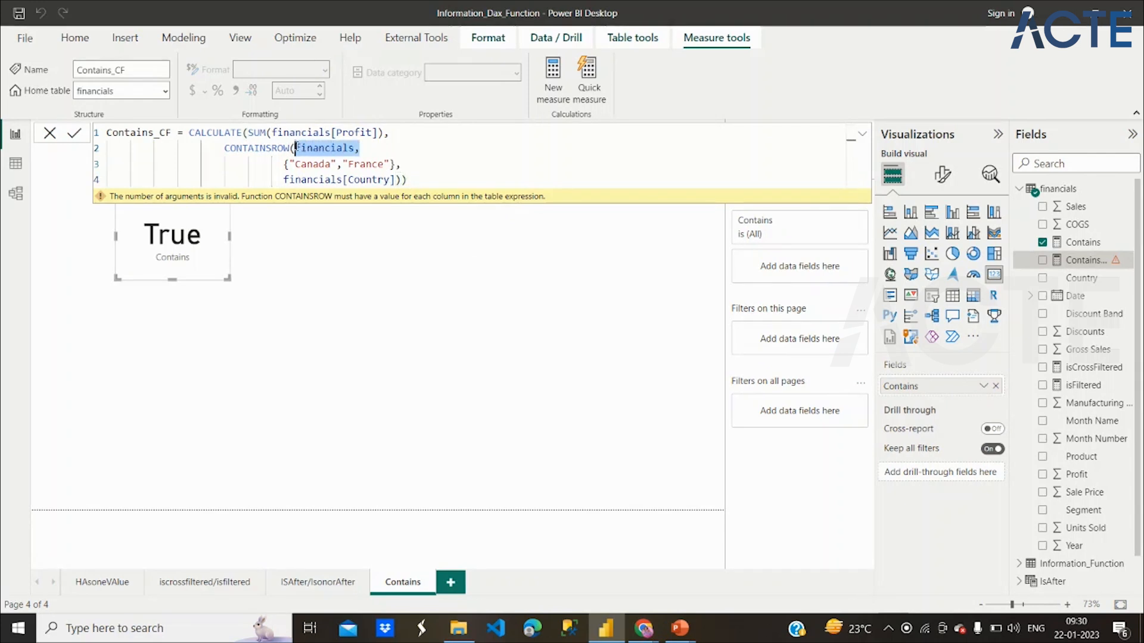
pyautogui.press('BackSpace')
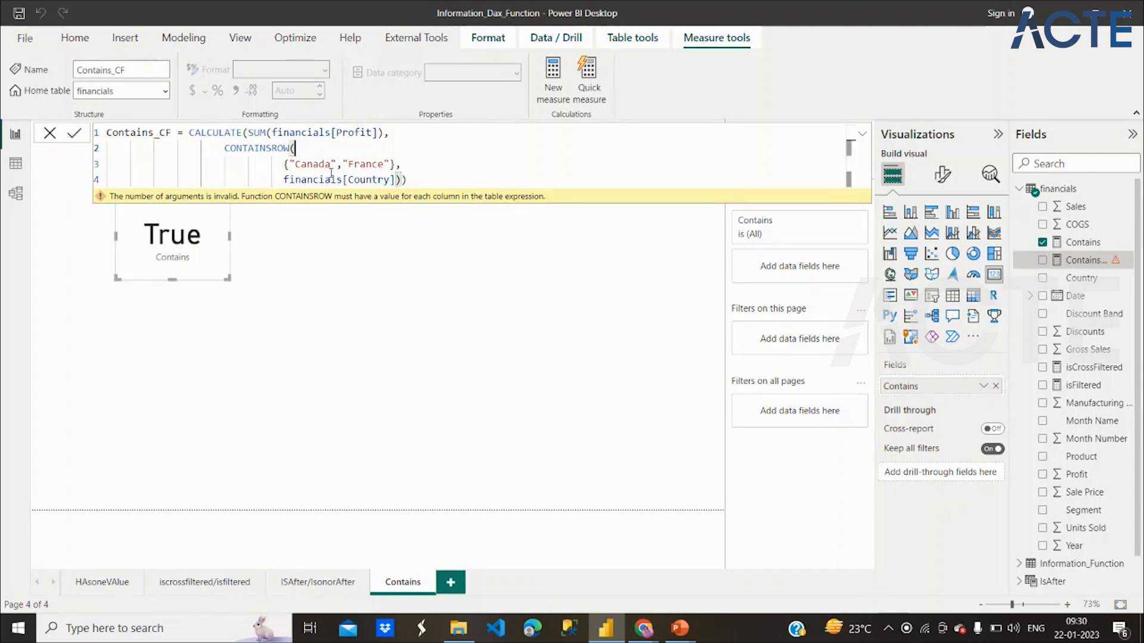
pyautogui.moveTo(290, 164); pyautogui.dragTo(397, 165)
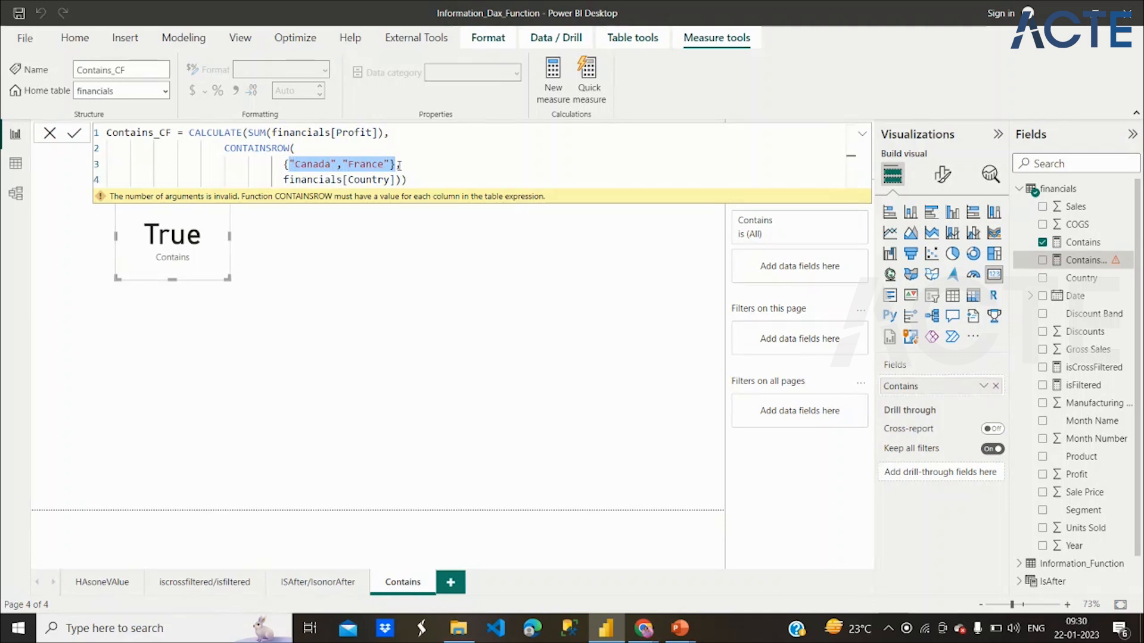
pyautogui.click(427, 176)
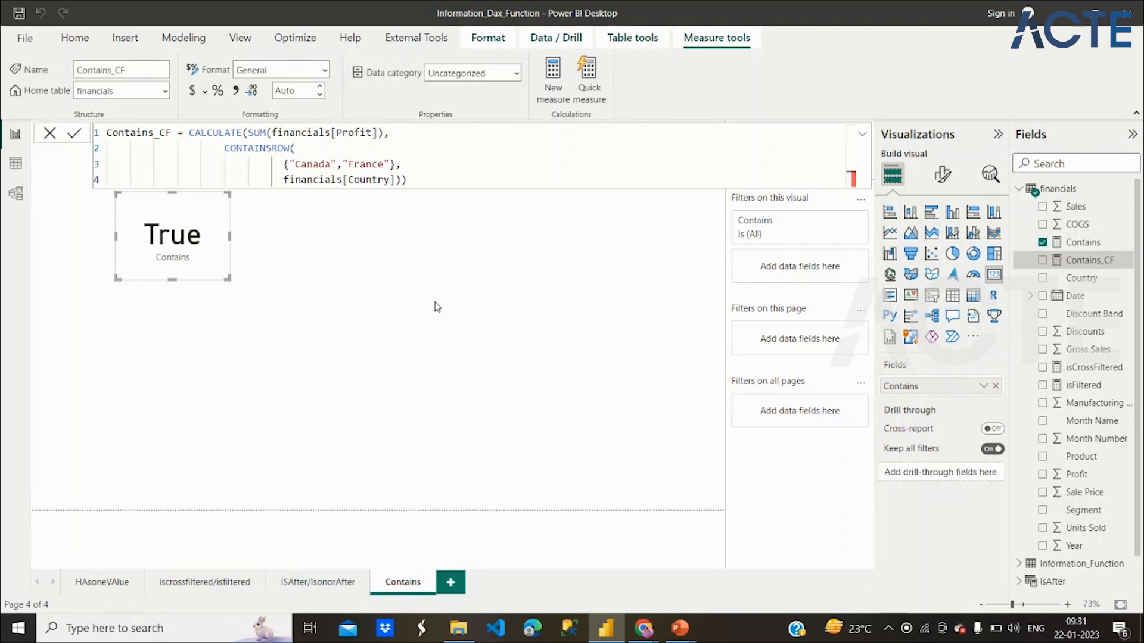
pyautogui.click(422, 327)
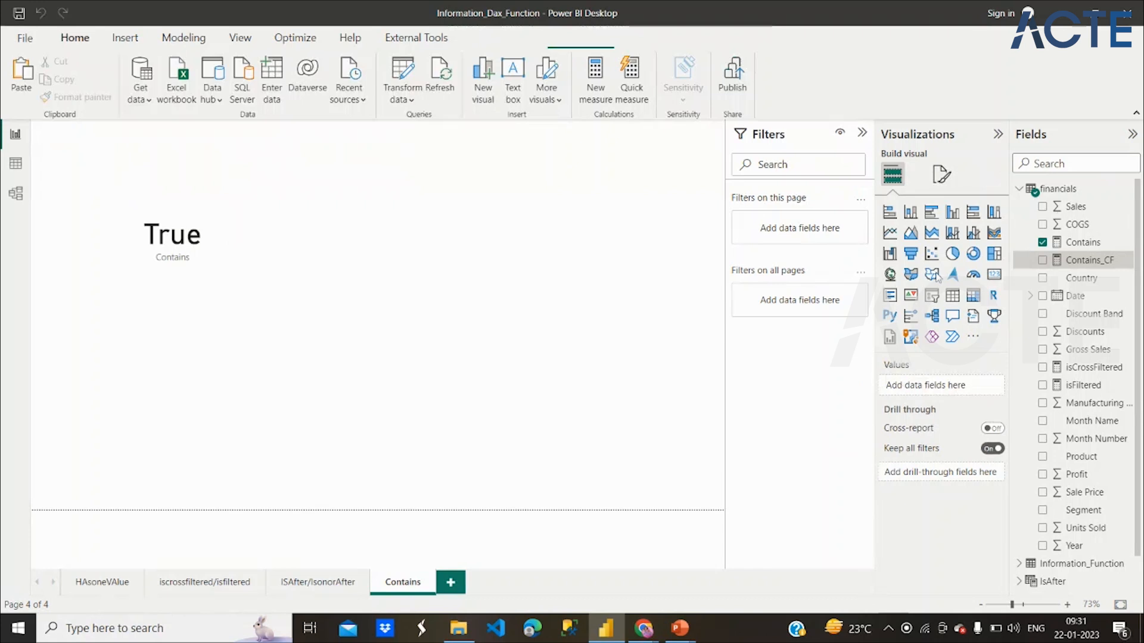
# Insert a blank table visual, place it beside the Contains card and enlarge it
pyautogui.click(954, 302)
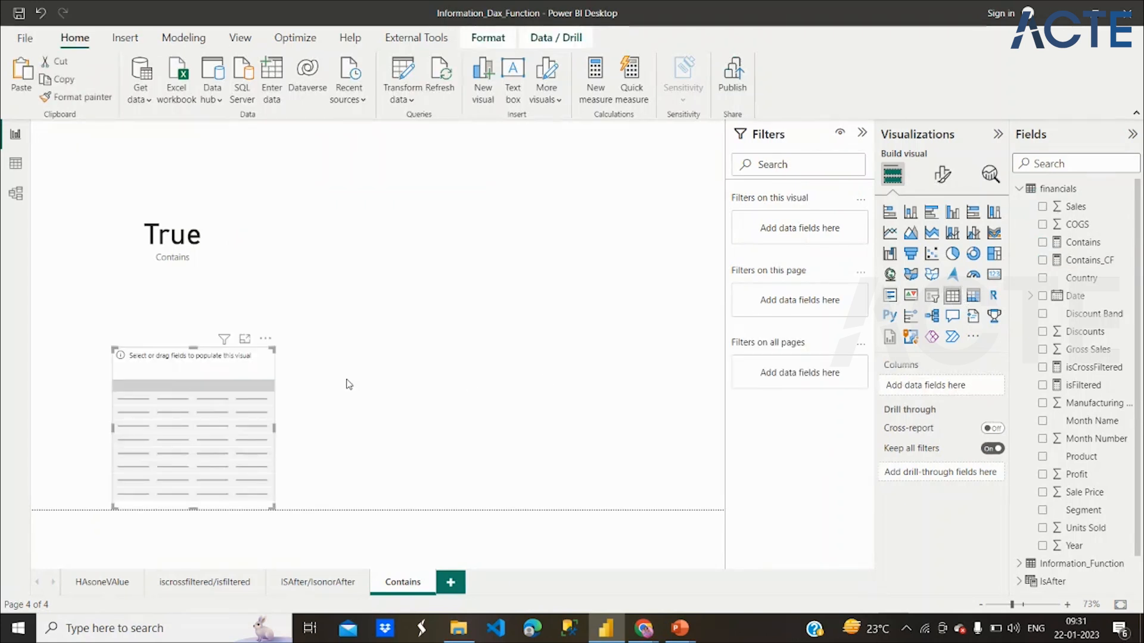
pyautogui.moveTo(246, 392); pyautogui.dragTo(414, 268)
pyautogui.moveTo(429, 357); pyautogui.dragTo(543, 391)
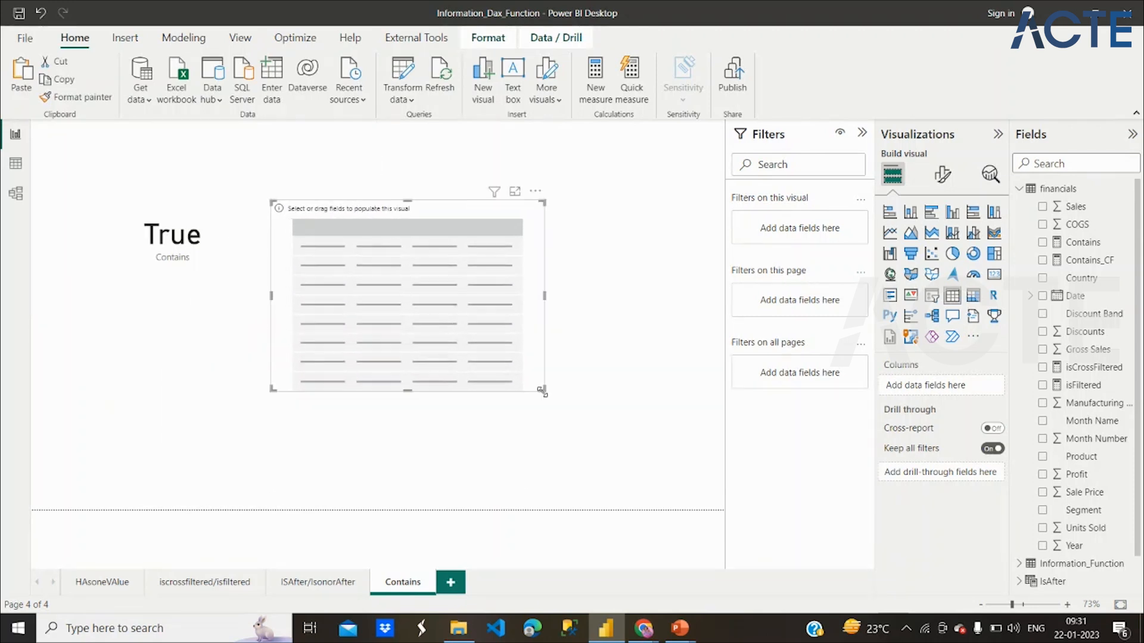
# Fill the table with Country as the first column and Contains_CF as the second
pyautogui.click(1043, 262)
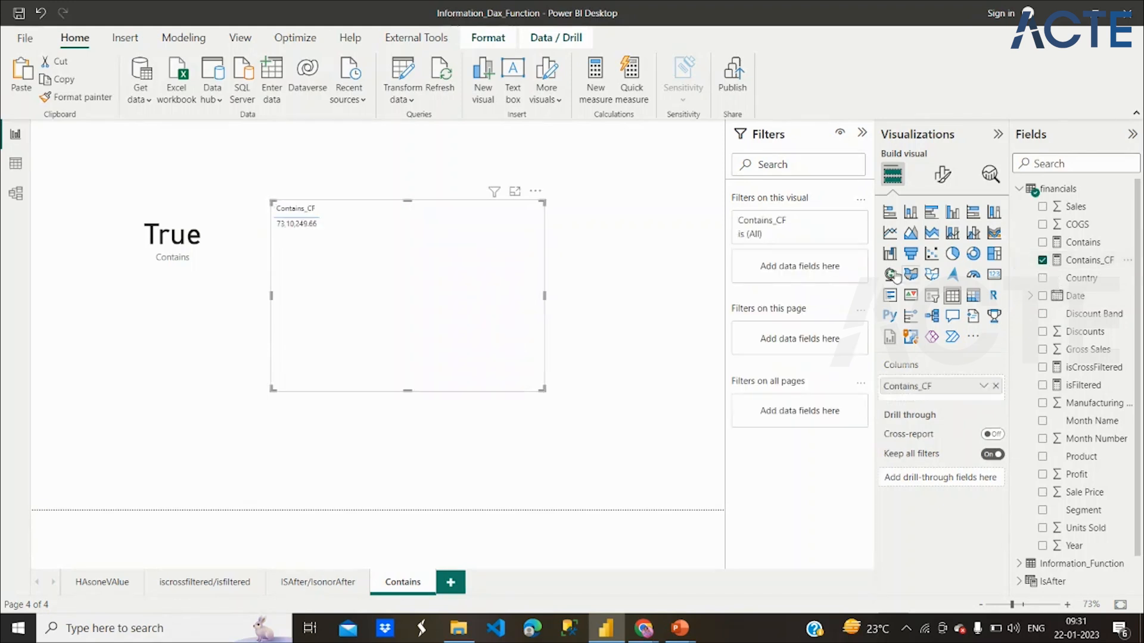
pyautogui.click(996, 386)
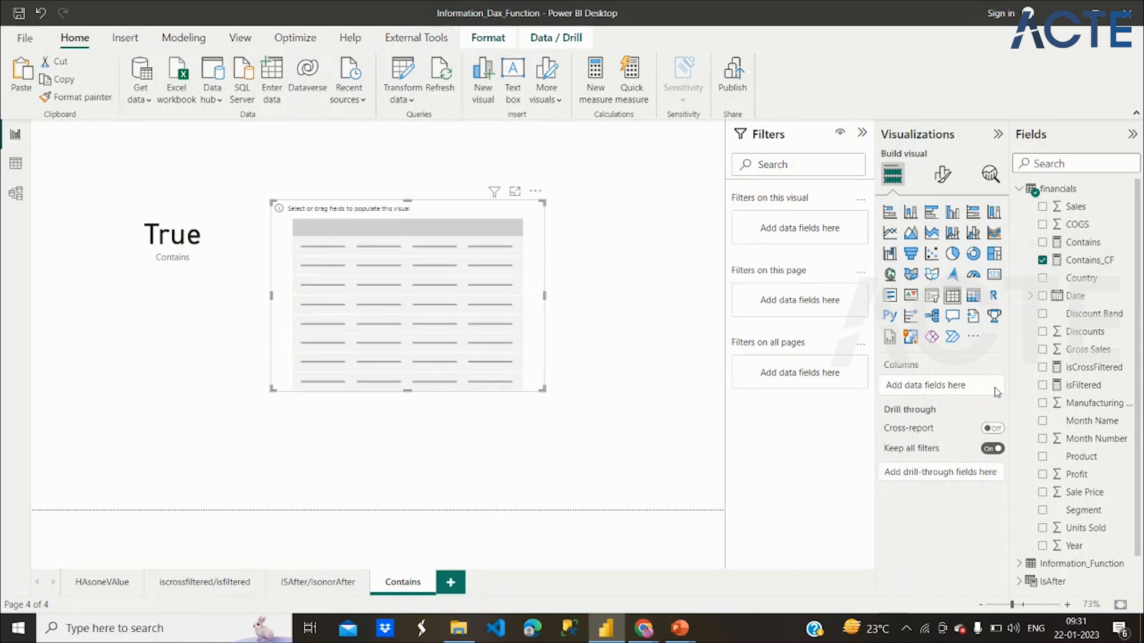
pyautogui.click(1042, 280)
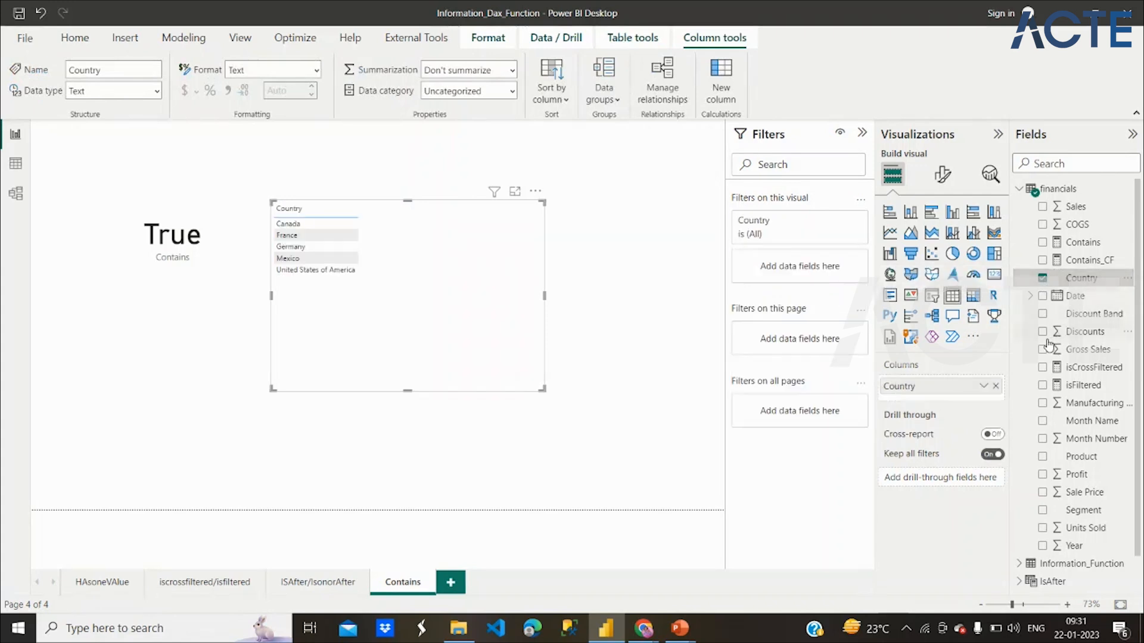
pyautogui.click(1042, 261)
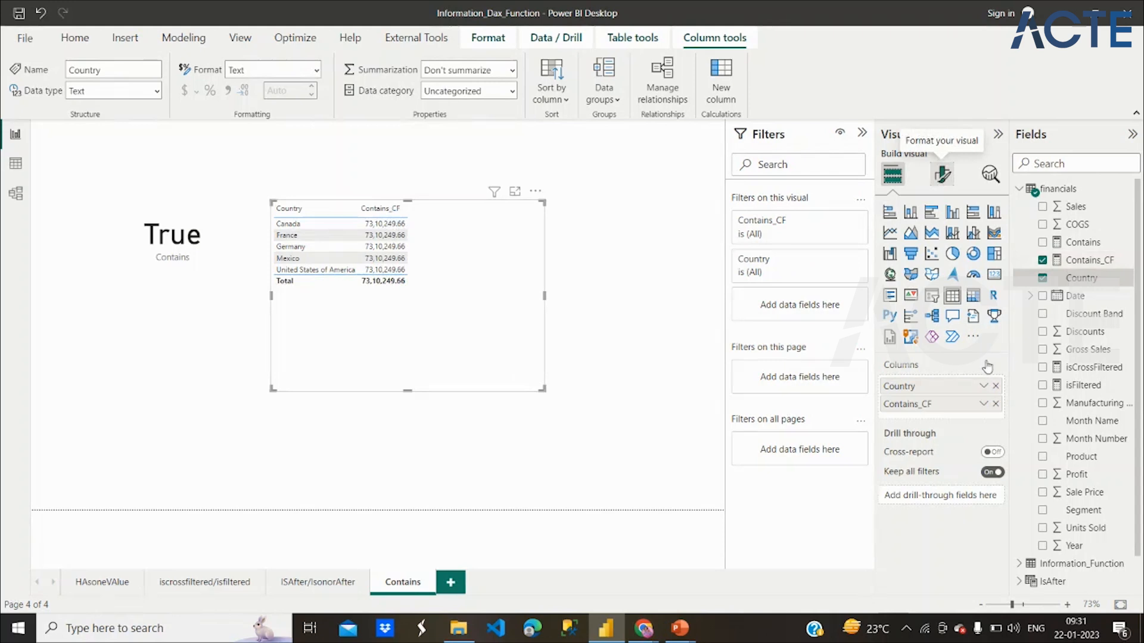
# Set the font size of the table's column headers to 12
pyautogui.click(953, 182)
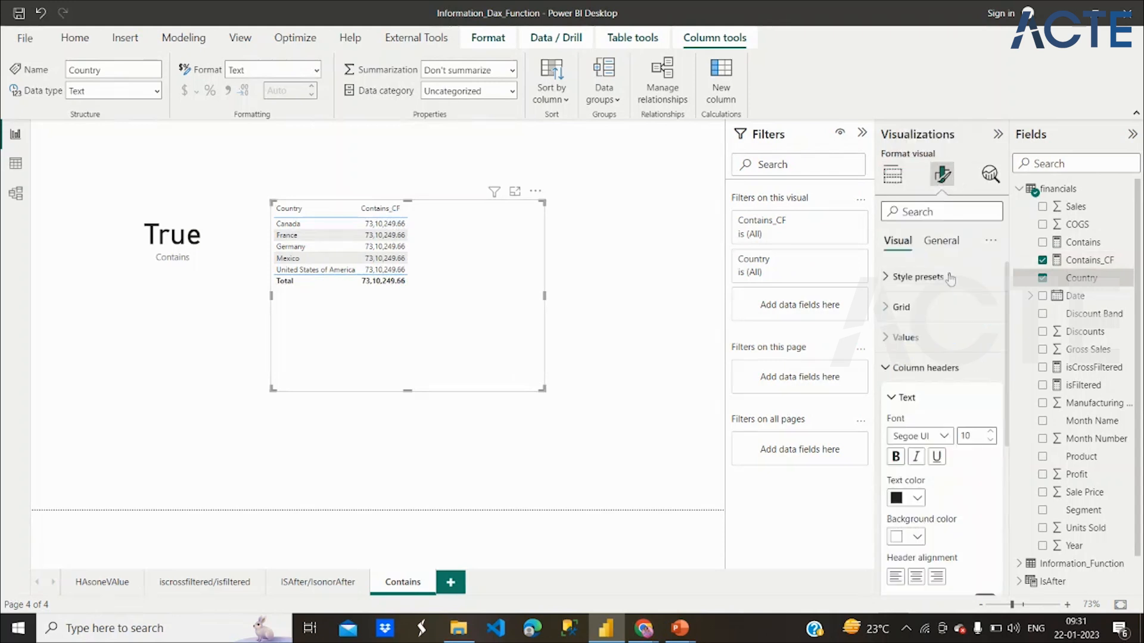
pyautogui.click(990, 433)
pyautogui.click(990, 433)
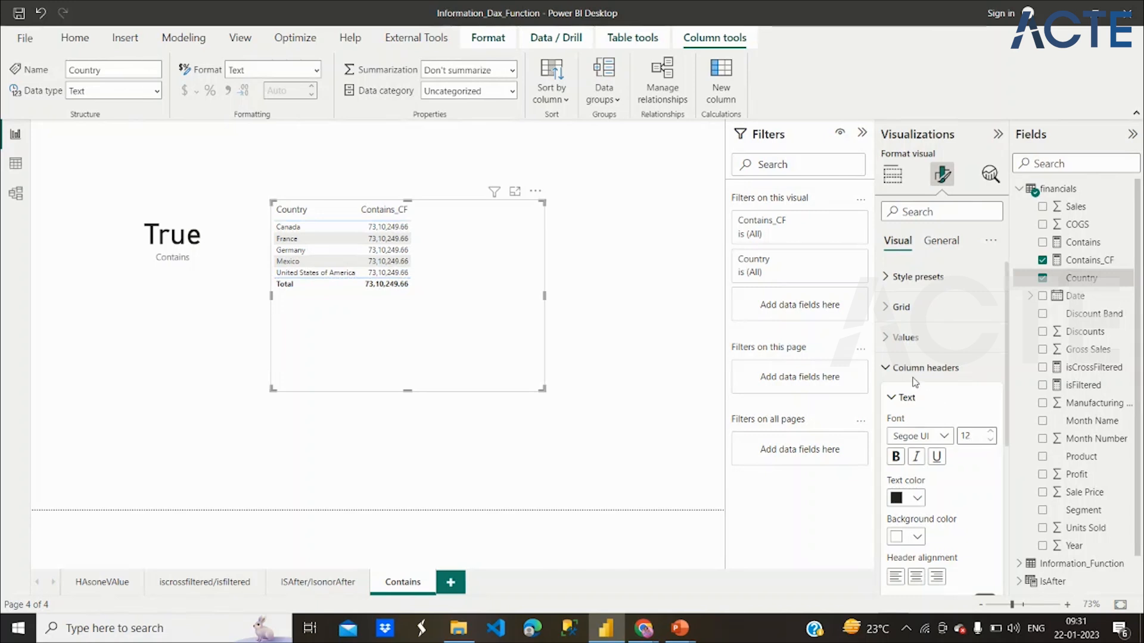
pyautogui.click(909, 359)
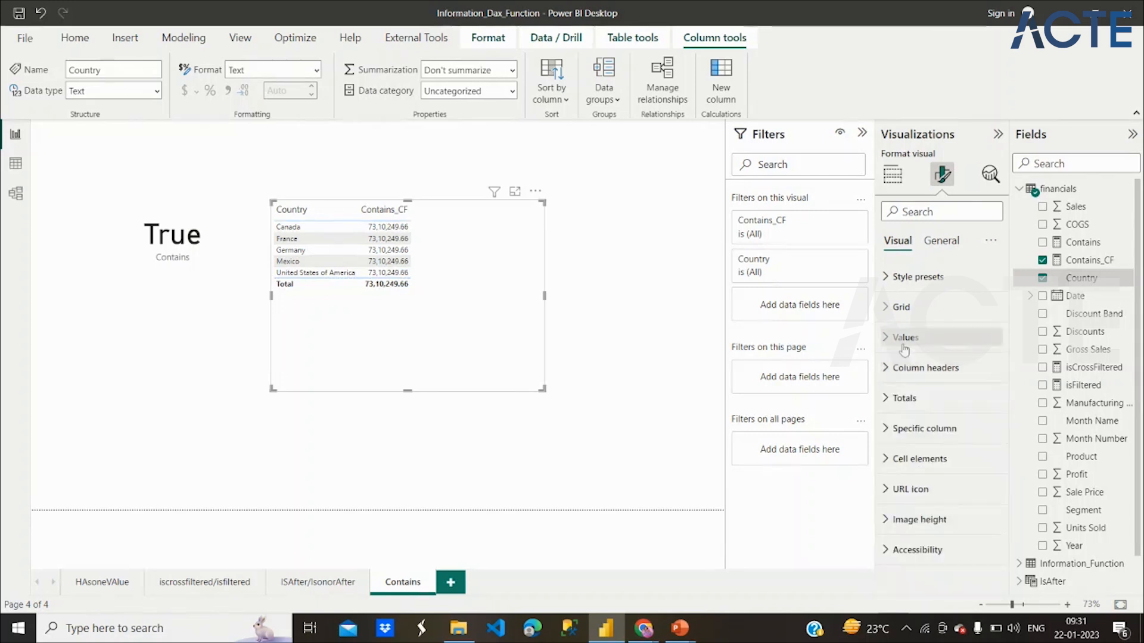
# Set the font size of the table's values to 14, shrink the table closer to its contents and deselect it
pyautogui.click(904, 337)
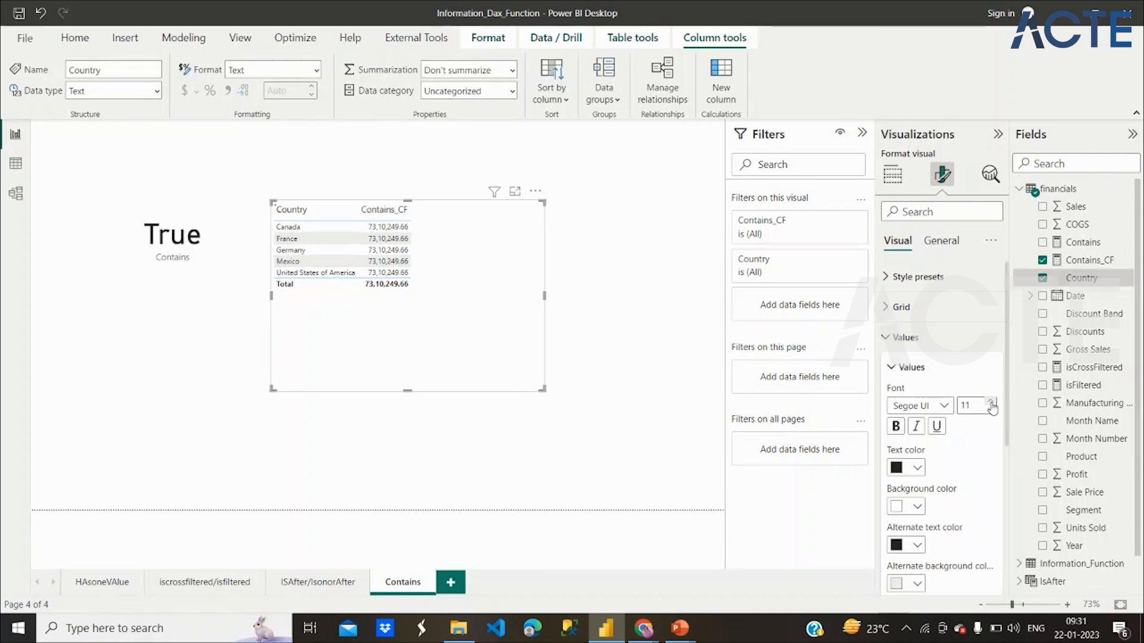
pyautogui.click(991, 404)
pyautogui.click(991, 403)
pyautogui.click(990, 403)
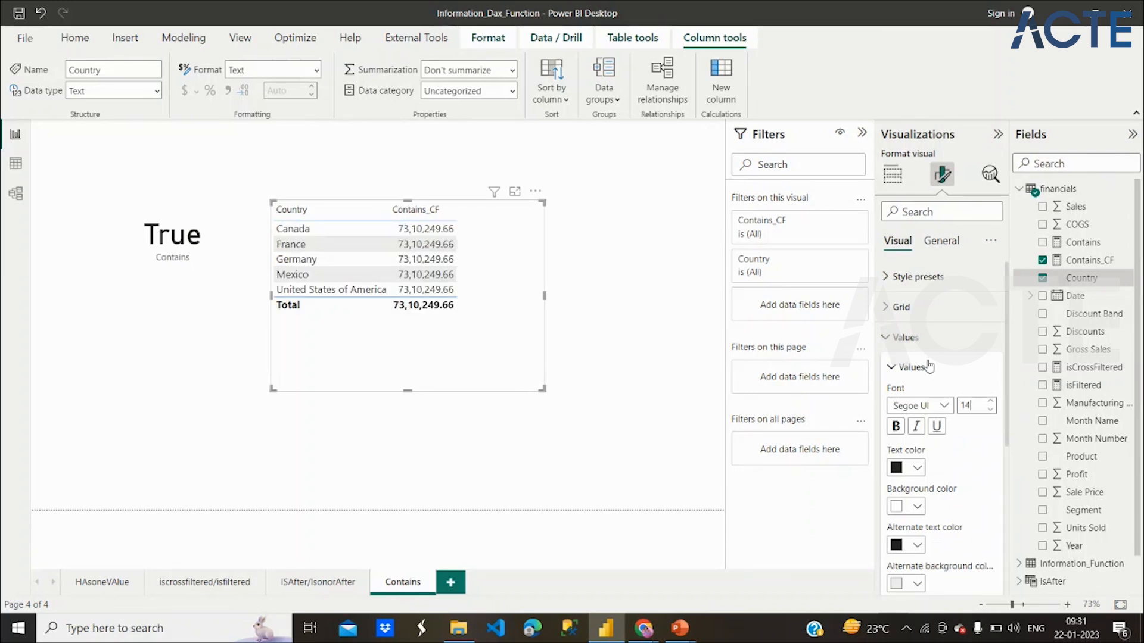
pyautogui.click(910, 337)
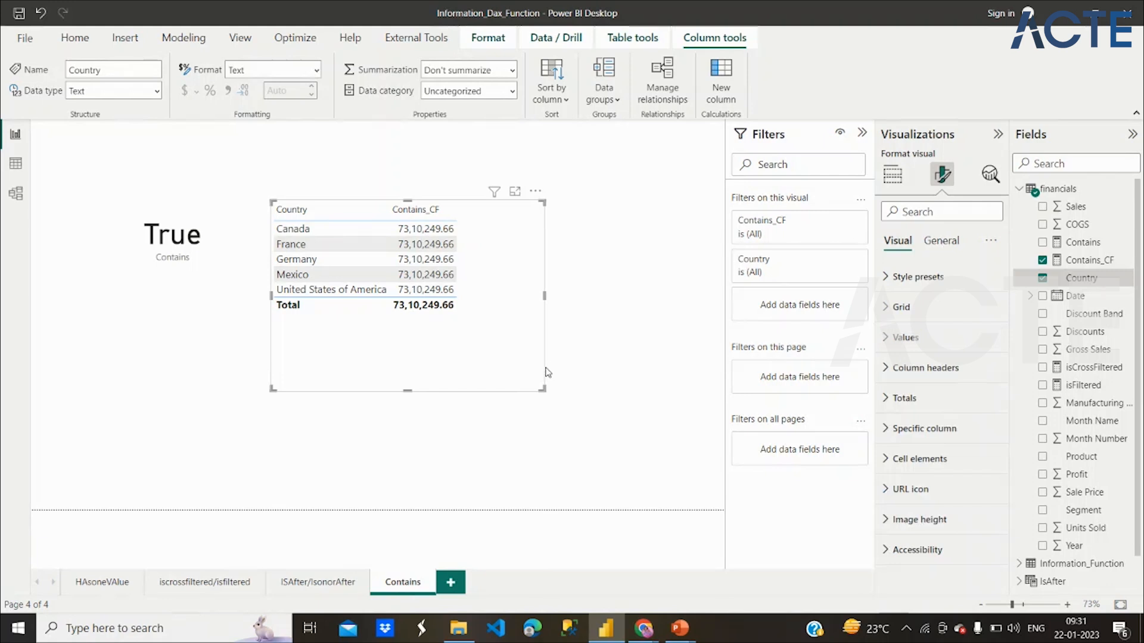
pyautogui.moveTo(521, 377); pyautogui.dragTo(492, 335)
pyautogui.click(650, 278)
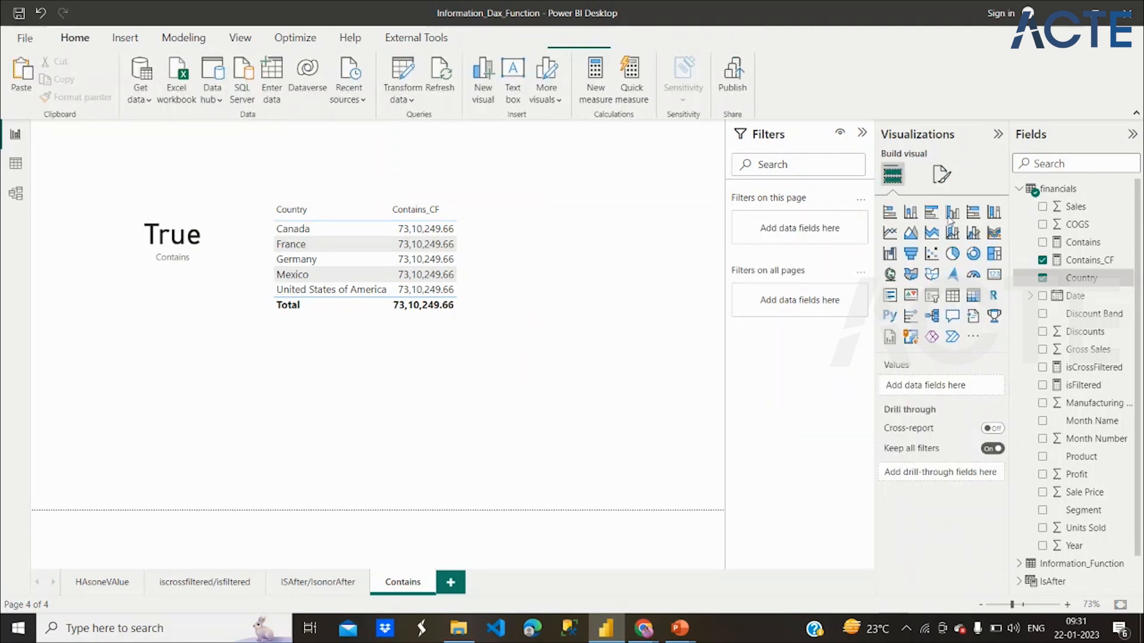
# Add a smaller card visual on the far side of the table from the Contains card, showing Contains_CF
pyautogui.click(1003, 277)
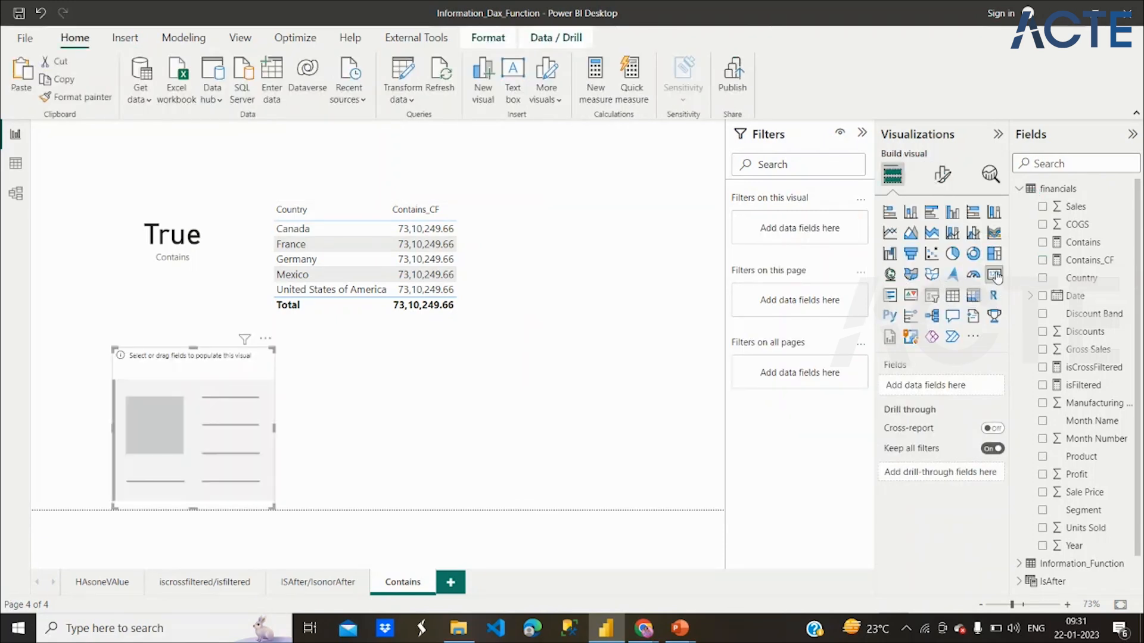
pyautogui.moveTo(225, 443); pyautogui.dragTo(609, 296)
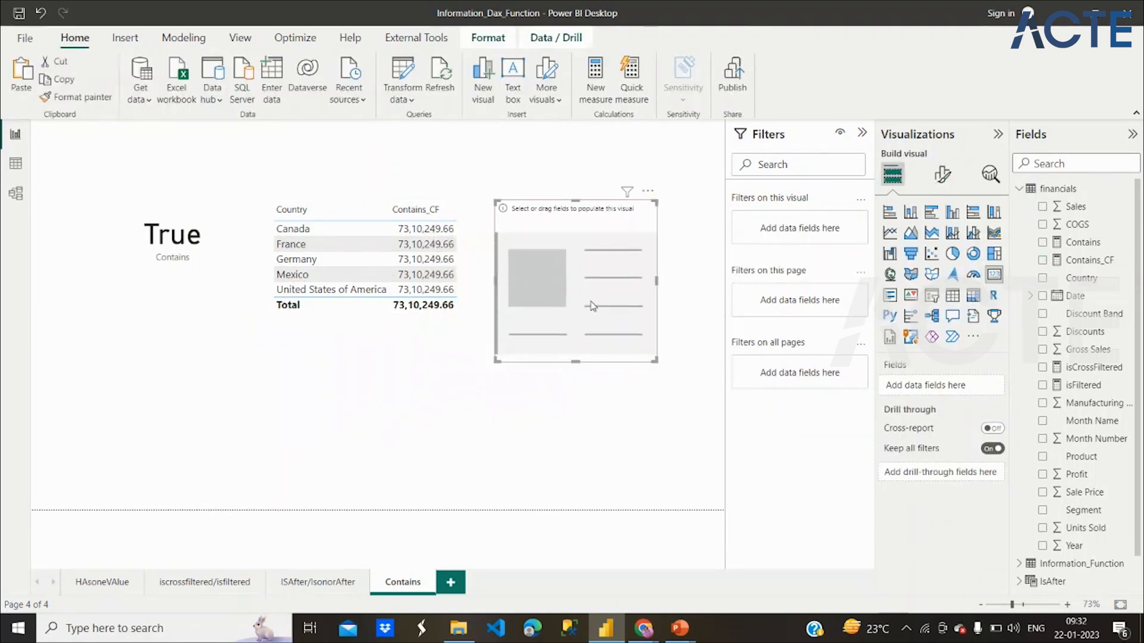
pyautogui.moveTo(655, 361); pyautogui.dragTo(636, 293)
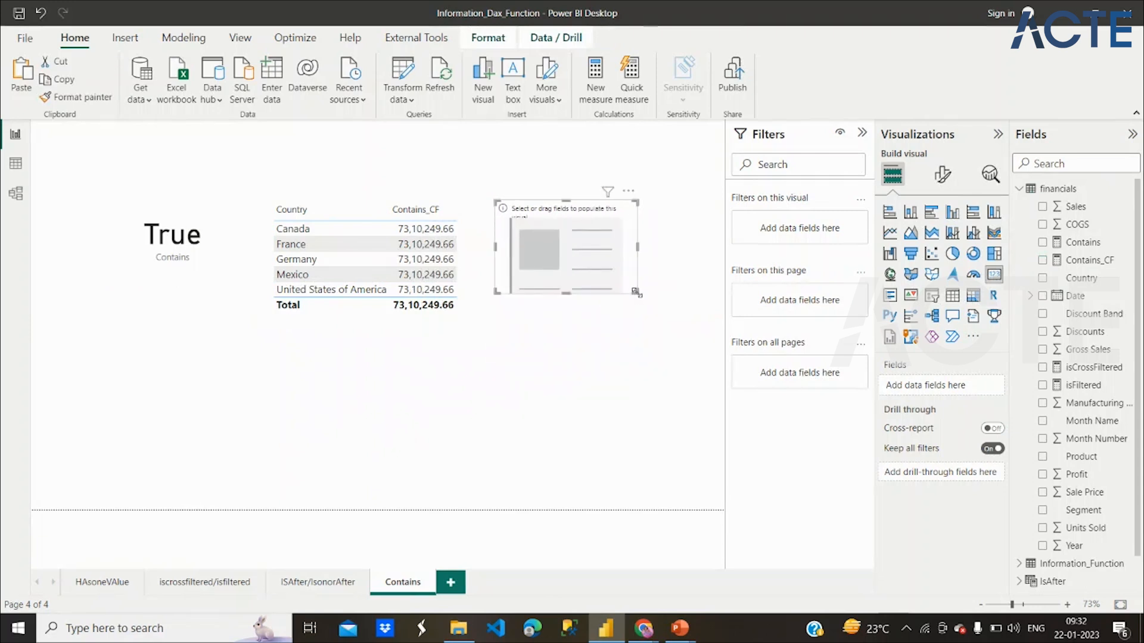
pyautogui.click(1042, 261)
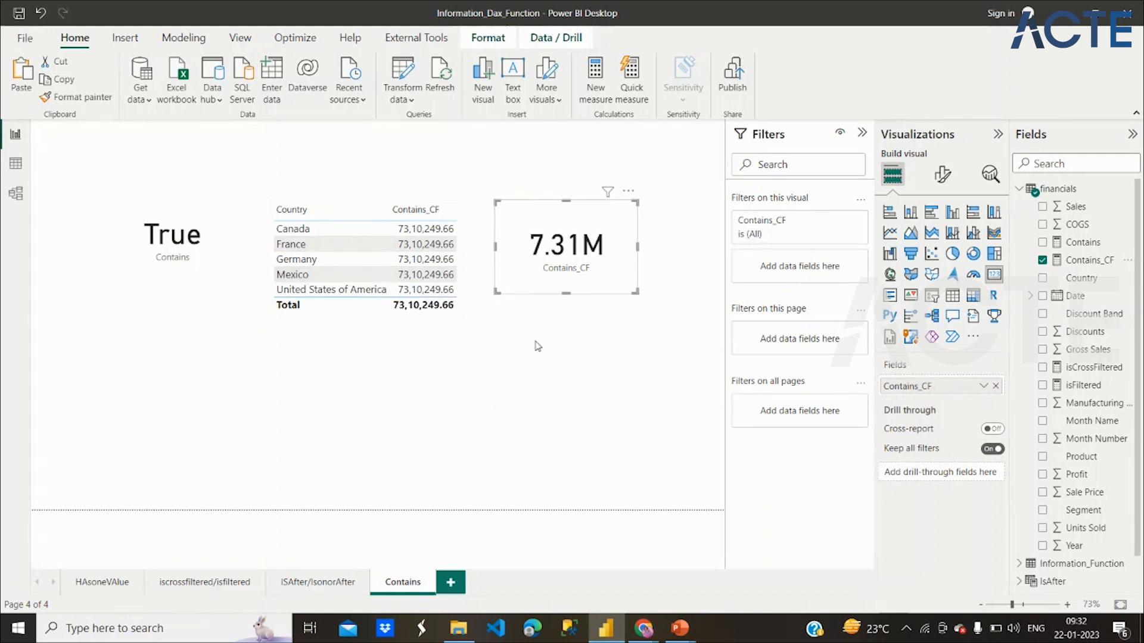
# Wrap the CONTAINSROW filter of Contains_CF in KEEPFILTERS, add the extra closing parenthesis and commit the measure
pyautogui.click(1089, 261)
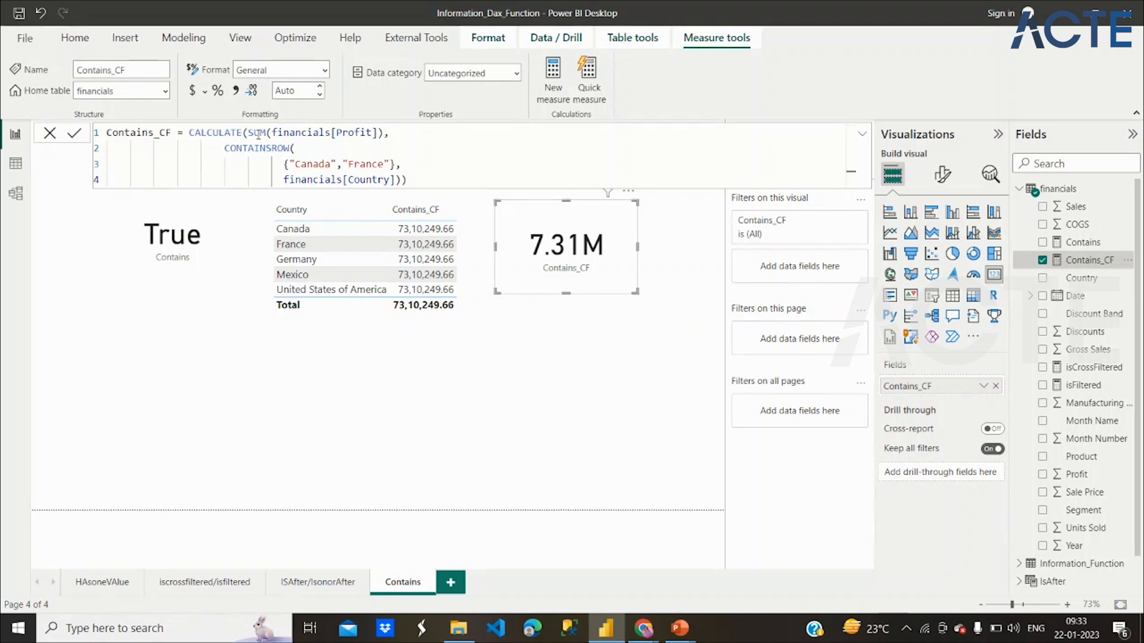
pyautogui.click(221, 148)
pyautogui.write('keepfilters ')
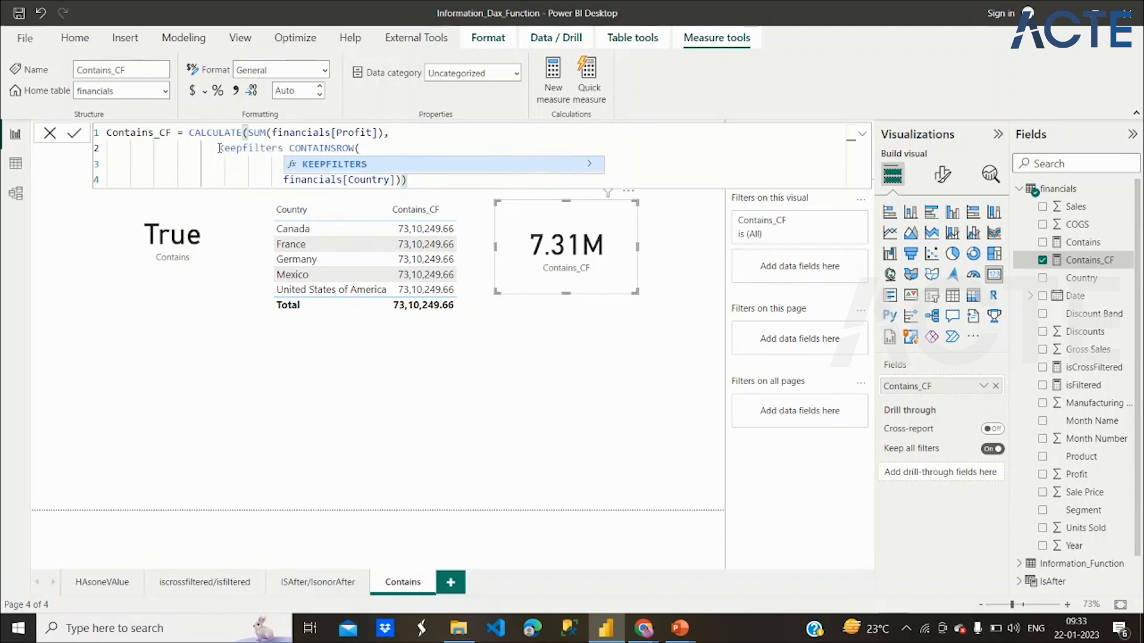
pyautogui.write('(')
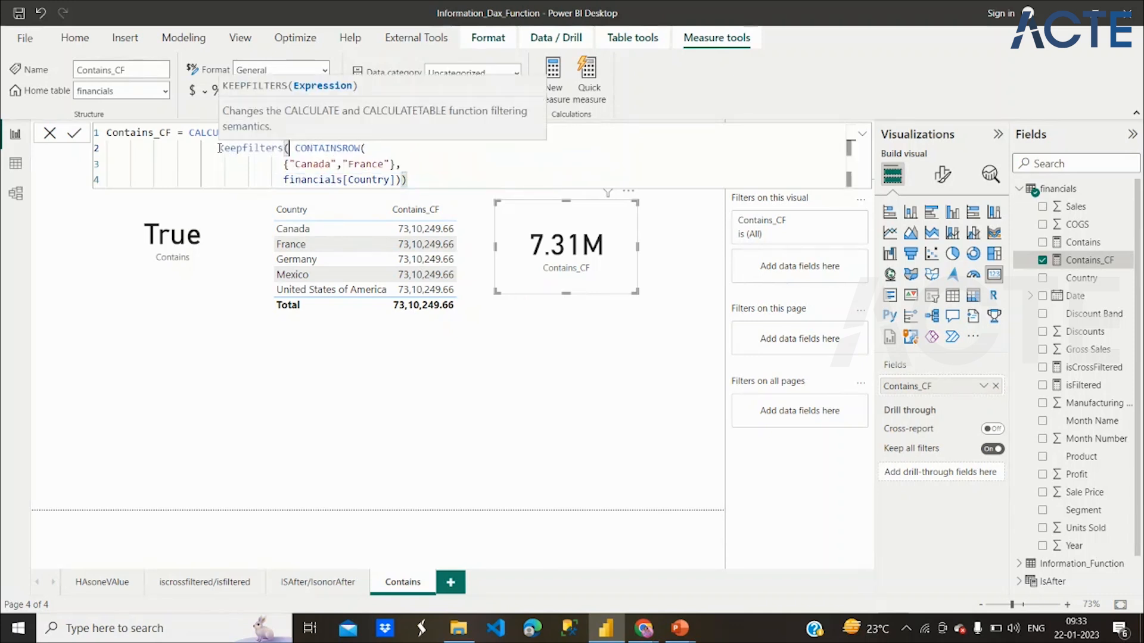
pyautogui.click(413, 182)
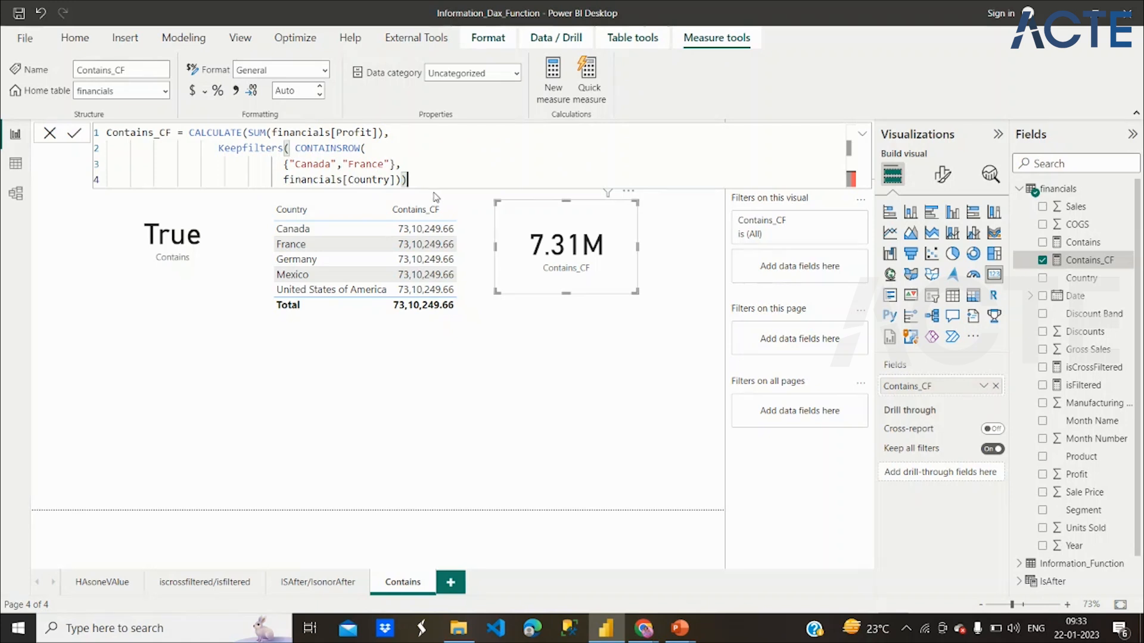
pyautogui.write(')')
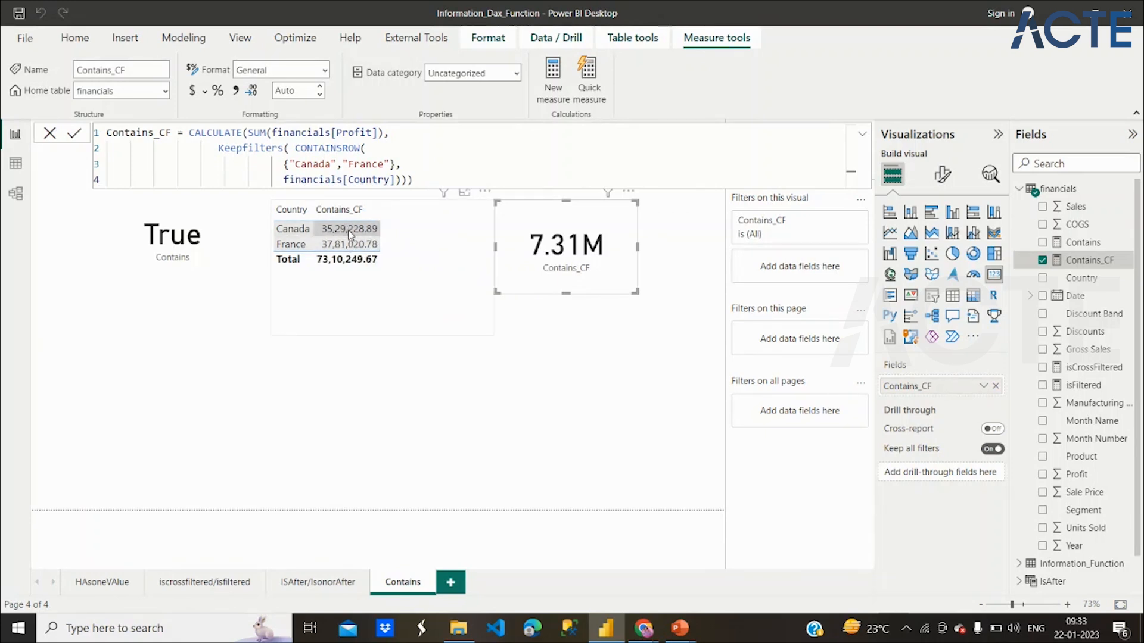
# Review the KEEPFILTERS wrapper and country list in the formula, and shrink the table around its Canada and France rows
pyautogui.doubleClick(265, 148)
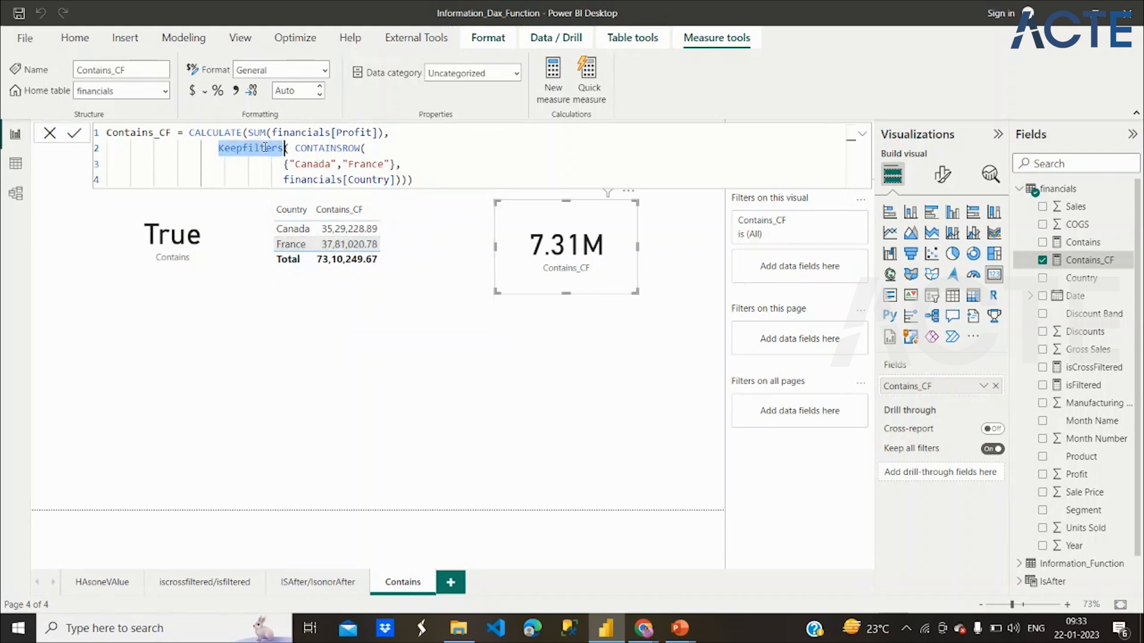
pyautogui.click(296, 165)
pyautogui.moveTo(305, 164); pyautogui.dragTo(388, 164)
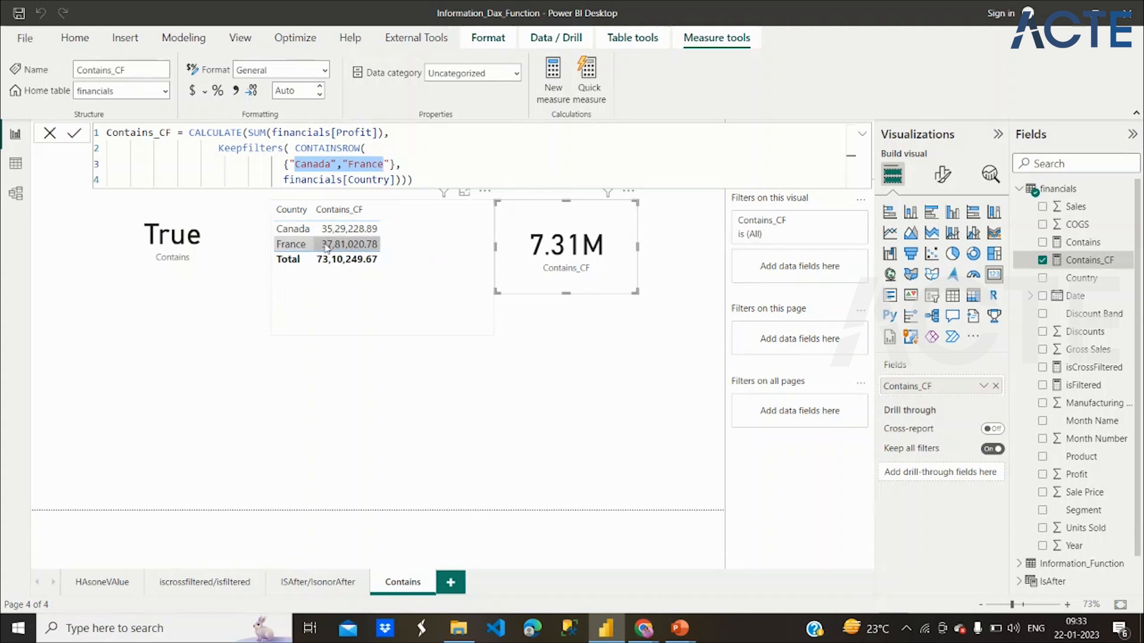
pyautogui.click(416, 301)
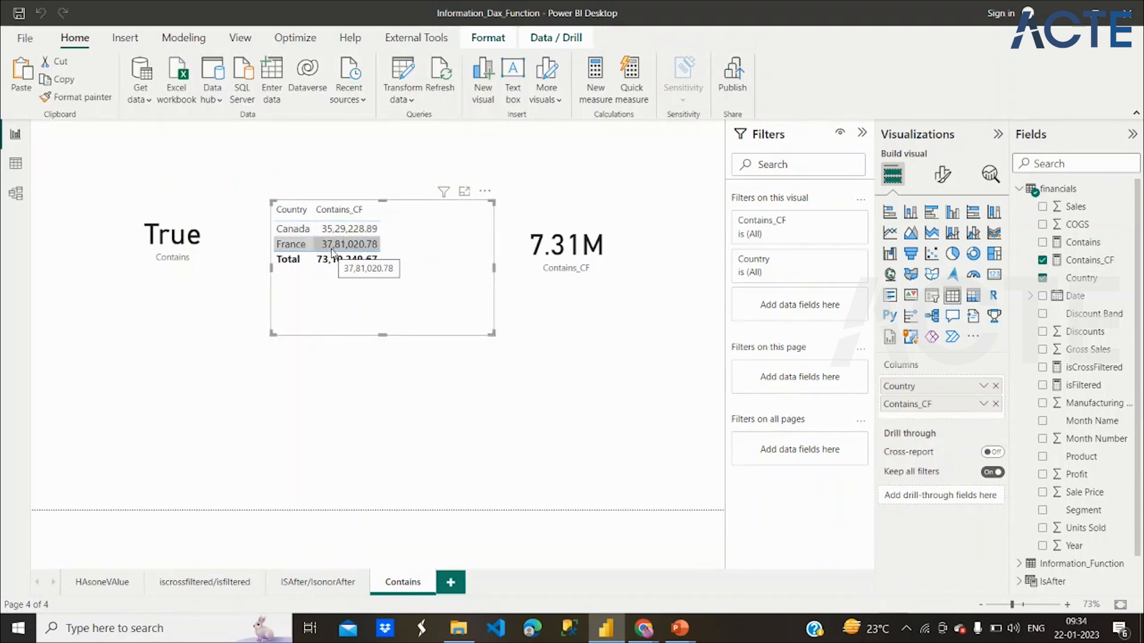
pyautogui.moveTo(493, 334); pyautogui.dragTo(440, 294)
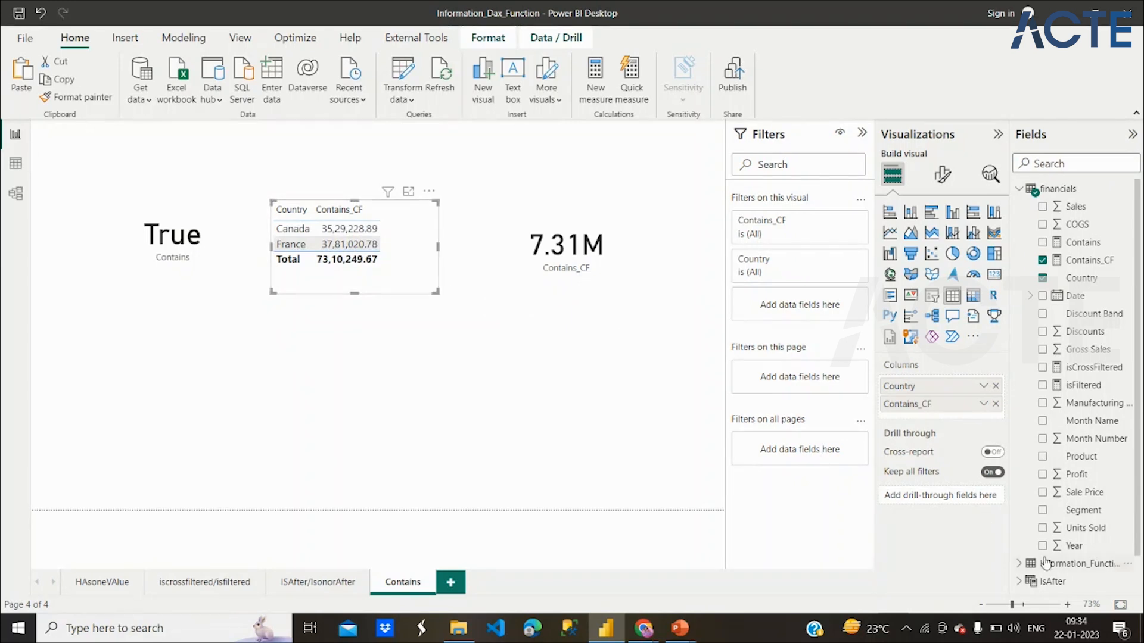
# Reopen the Contains_CF formula and examine its CALCULATE, KEEPFILTERS and CONTAINSROW parts and the country list
pyautogui.click(1083, 261)
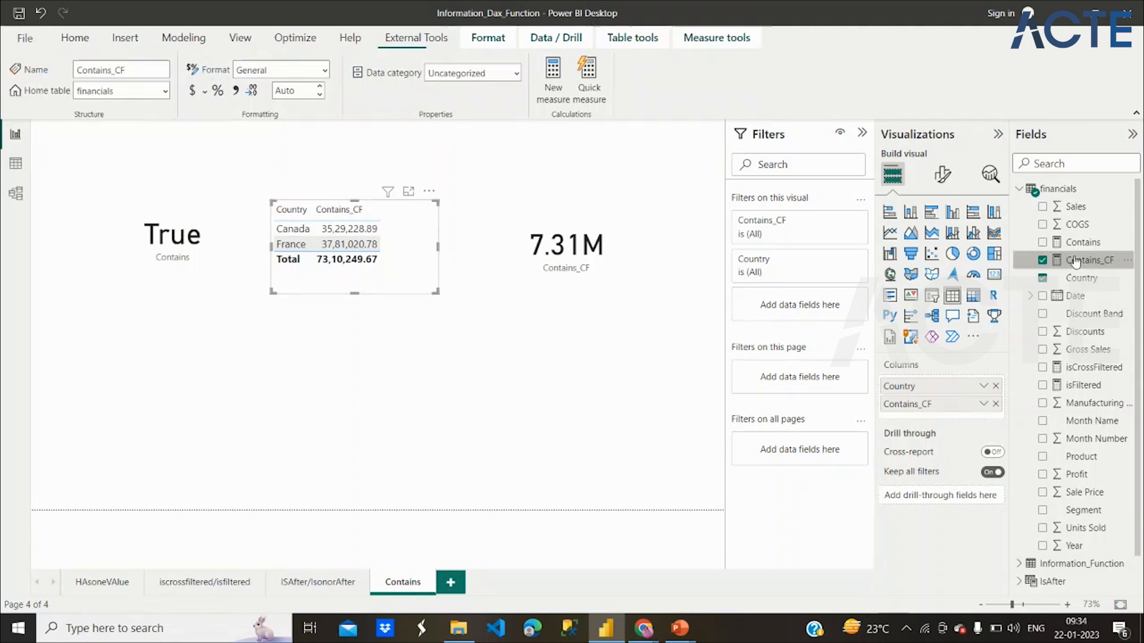
pyautogui.moveTo(213, 136); pyautogui.dragTo(319, 148)
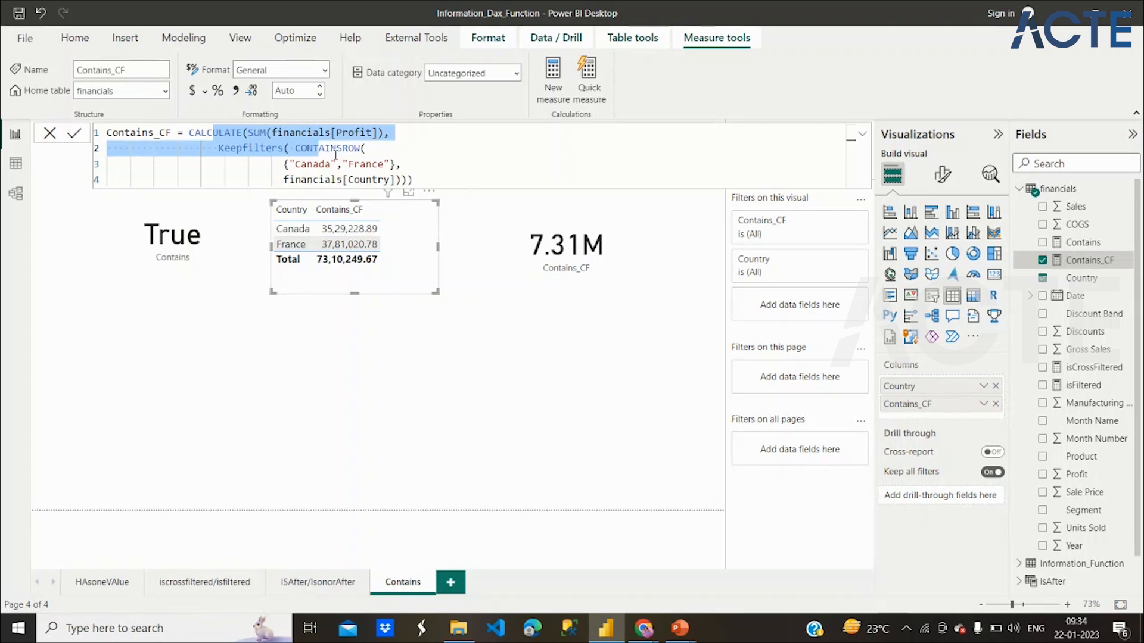
pyautogui.click(381, 151)
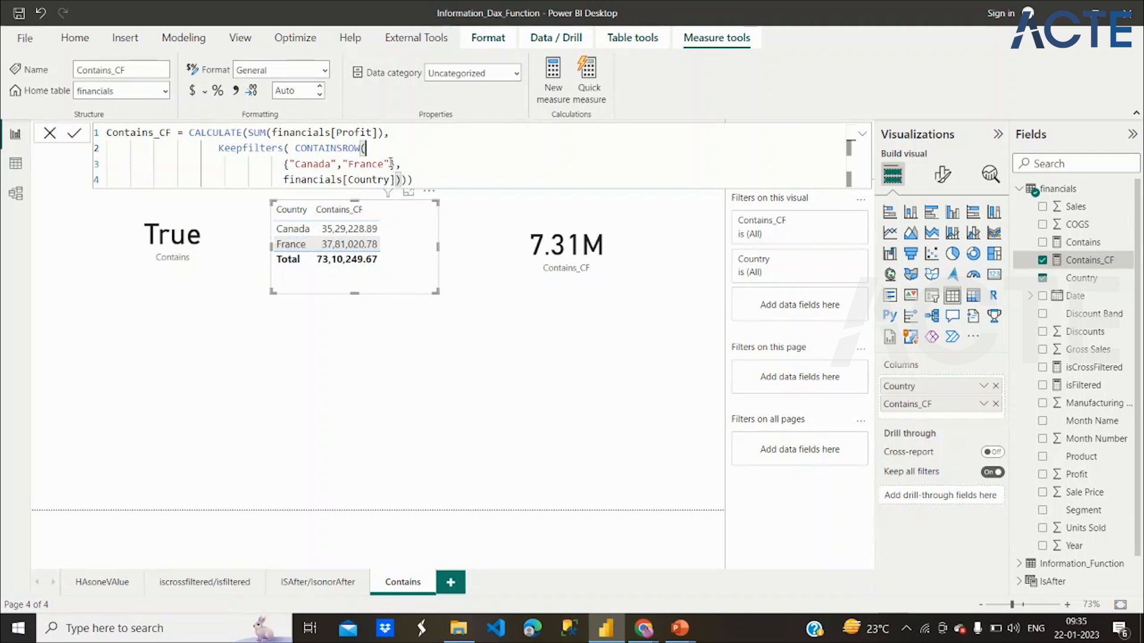
pyautogui.moveTo(390, 163); pyautogui.dragTo(291, 163)
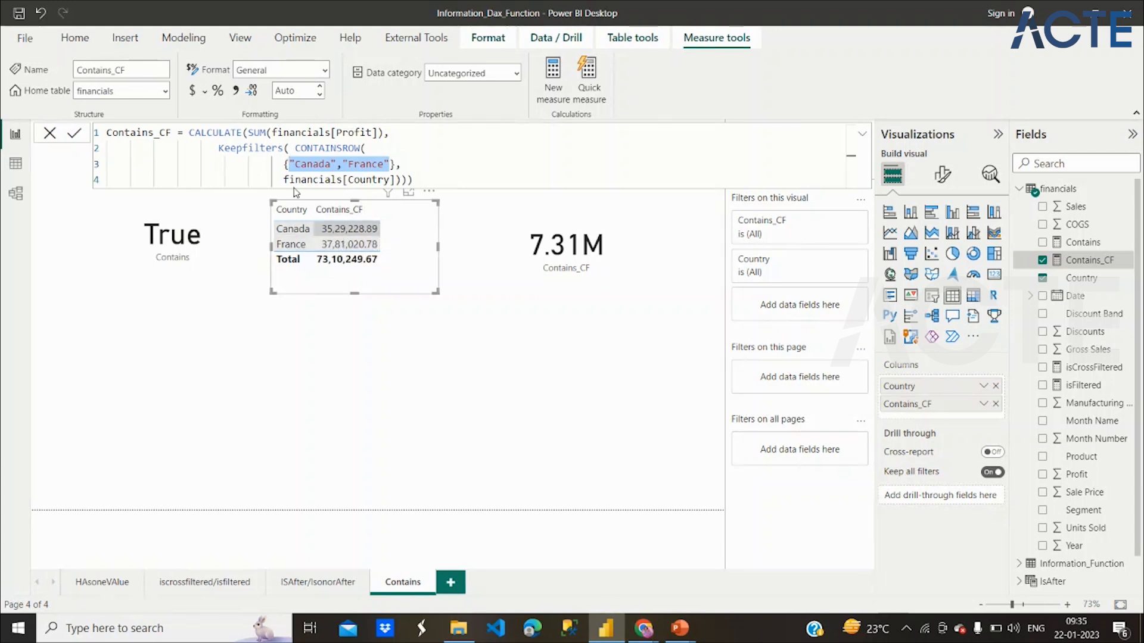
# Remove the KEEPFILTERS wrapper and its closing parenthesis from Contains_CF, commit the formula and enlarge the table to fit all countries
pyautogui.moveTo(293, 148); pyautogui.dragTo(218, 150)
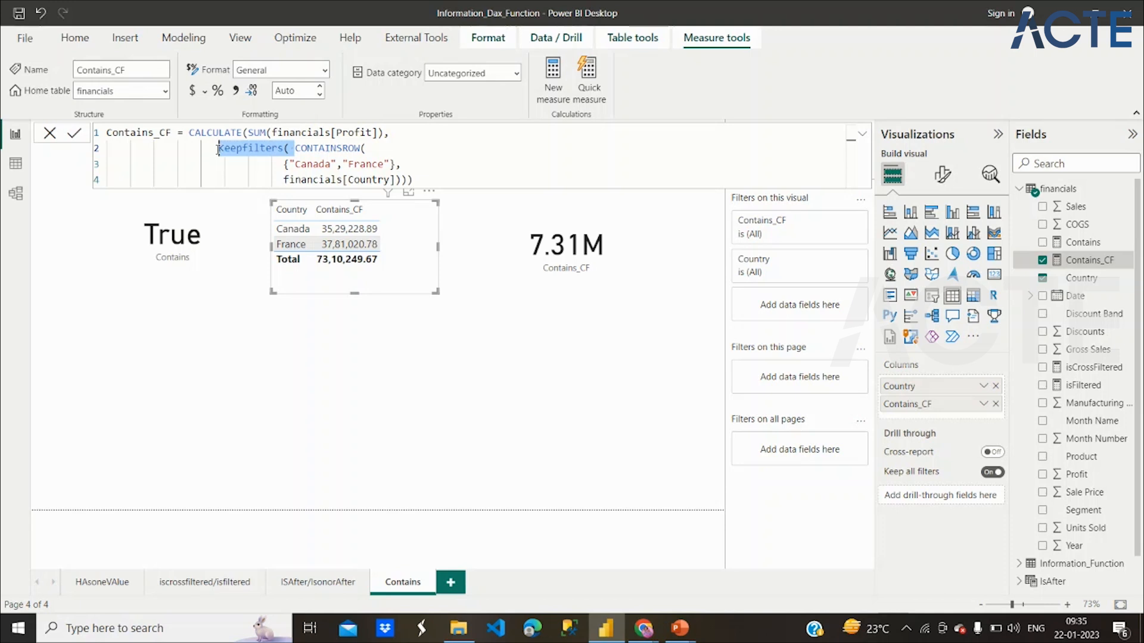
pyautogui.press('BackSpace')
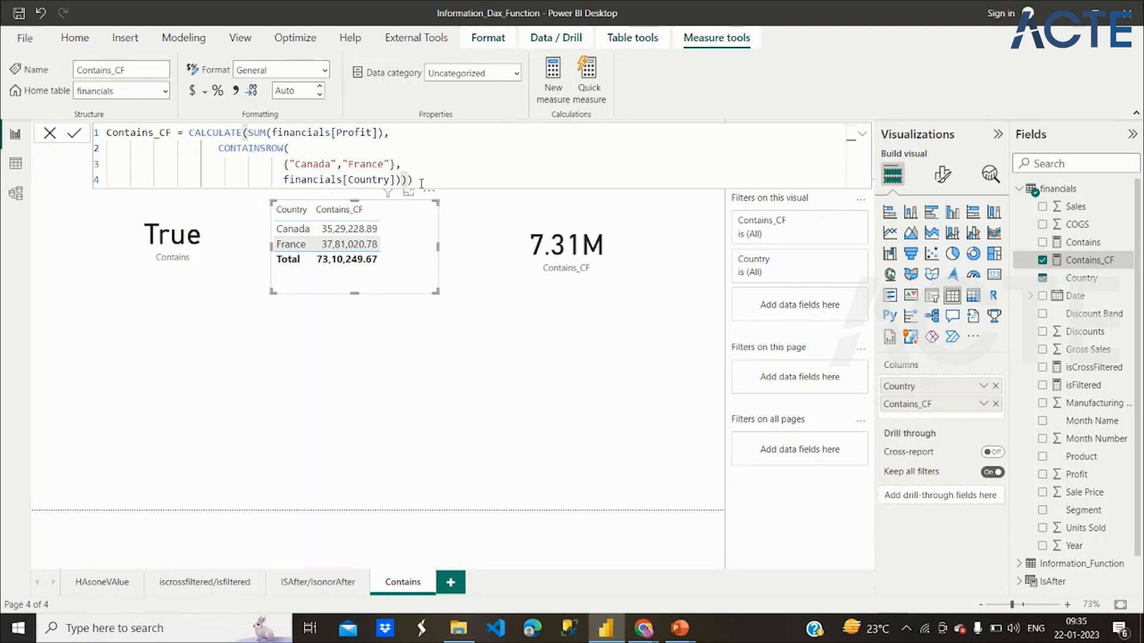
pyautogui.click(446, 184)
pyautogui.press('BackSpace')
pyautogui.click(382, 292)
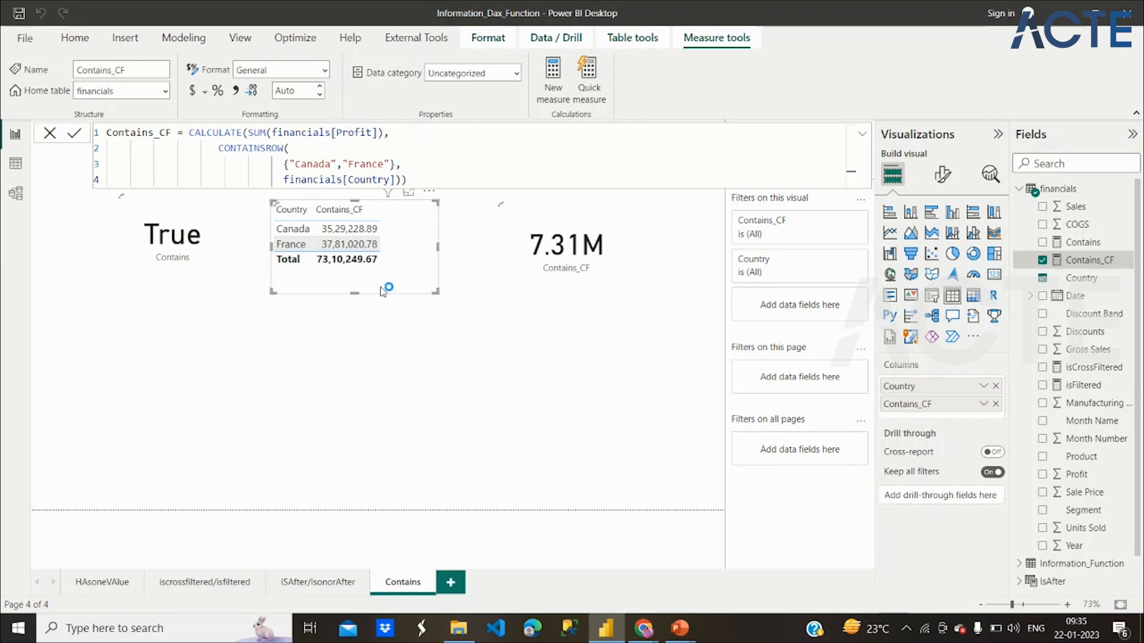
pyautogui.moveTo(435, 291); pyautogui.dragTo(487, 353)
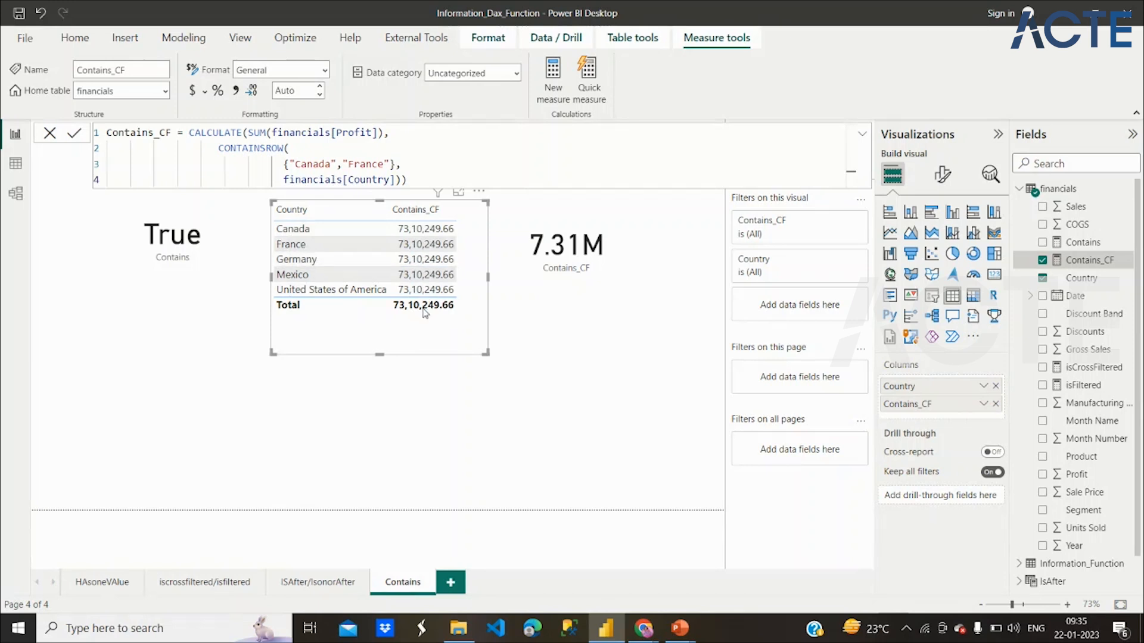
pyautogui.click(286, 165)
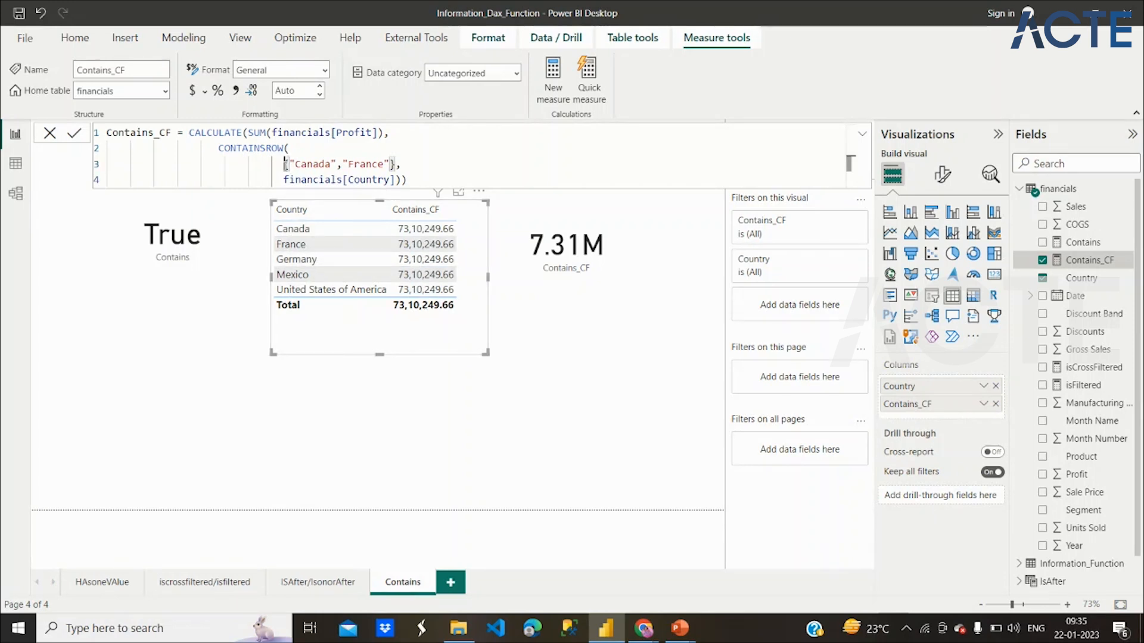
# Wrap the CONTAINSROW filter of Contains_CF in Keepfilters with an extra closing parenthesis and copy the whole formula
pyautogui.click(219, 149)
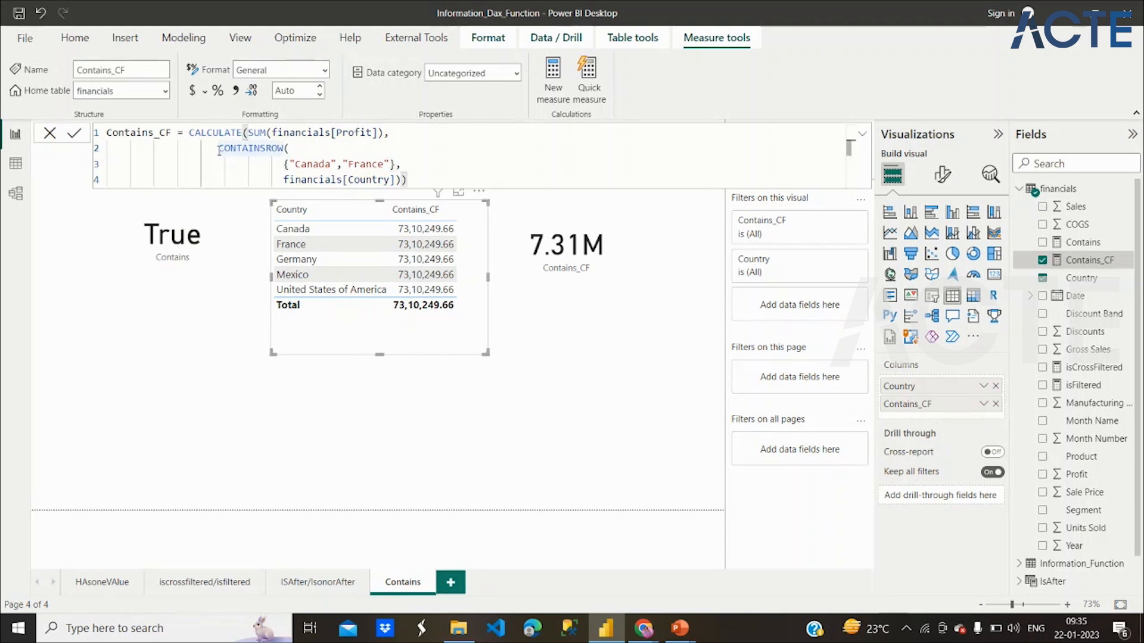
pyautogui.write('Keepfilters(')
pyautogui.click(421, 180)
pyautogui.write(')')
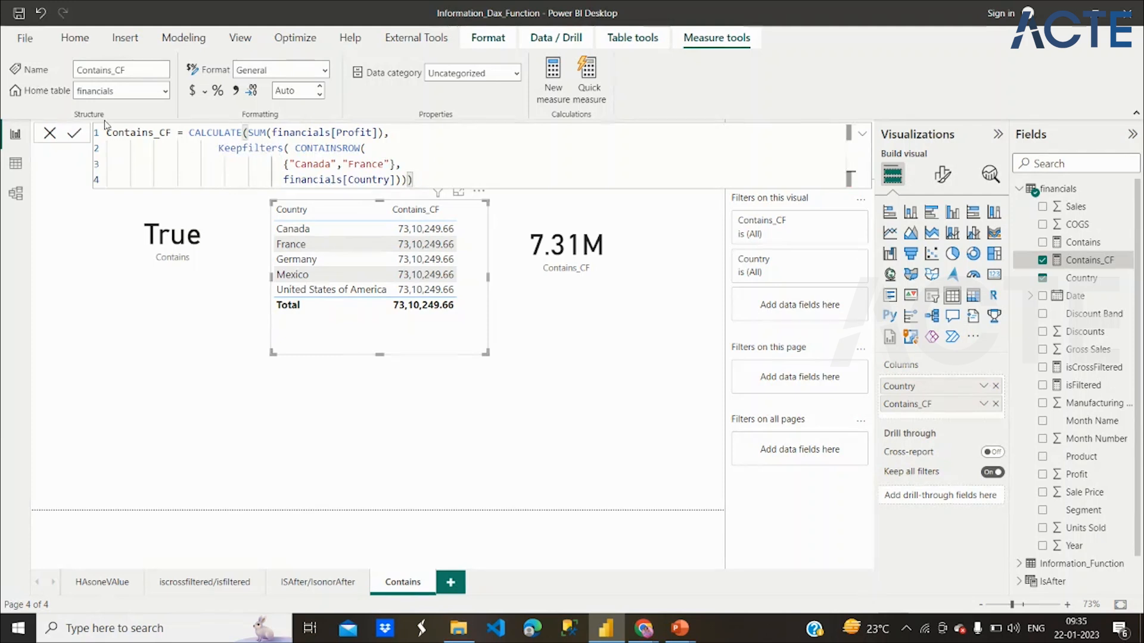
pyautogui.moveTo(107, 132); pyautogui.dragTo(437, 183)
pyautogui.hotkey('ctrl', 'c')
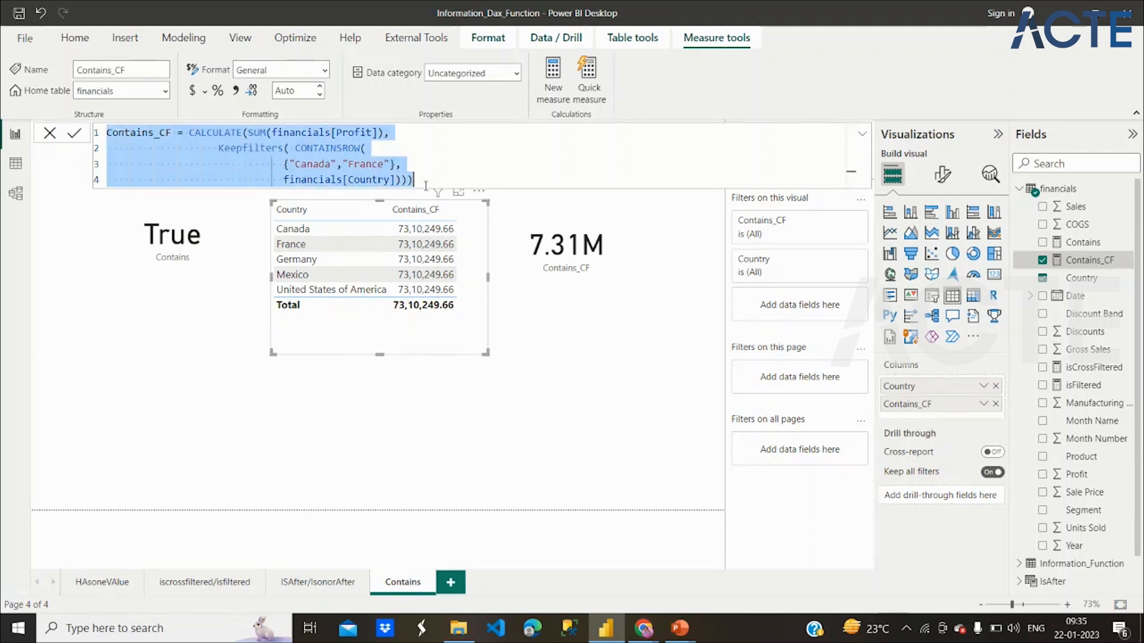
# Remove the Keepfilters wrapper and its closing parenthesis from the Contains_CF formula again
pyautogui.click(437, 183)
pyautogui.press('BackSpace')
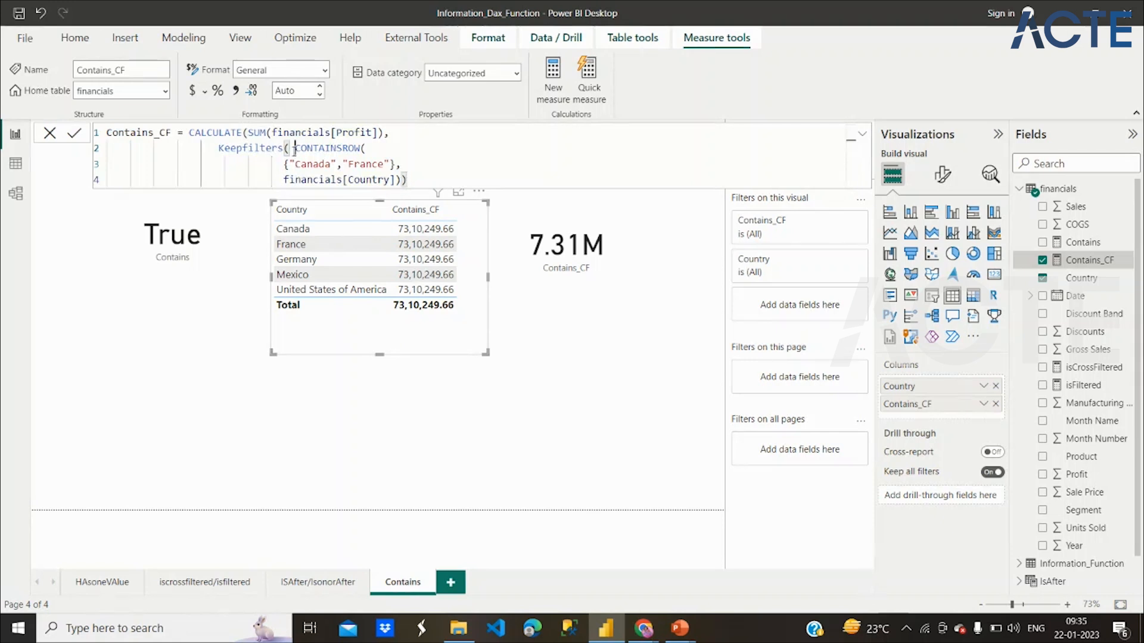
pyautogui.moveTo(293, 149); pyautogui.dragTo(219, 148)
pyautogui.press('BackSpace')
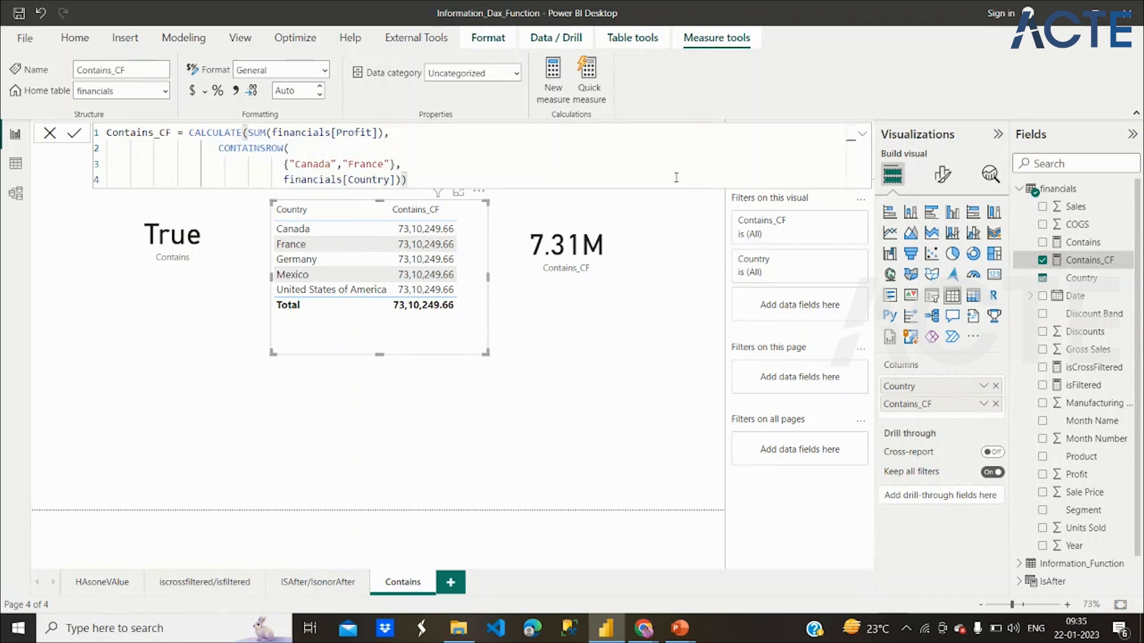
# Create a new measure in the financials table from the copied Keepfilters formula, name it Contains_CF 1 and commit it
pyautogui.rightClick(1043, 190)
pyautogui.click(983, 201)
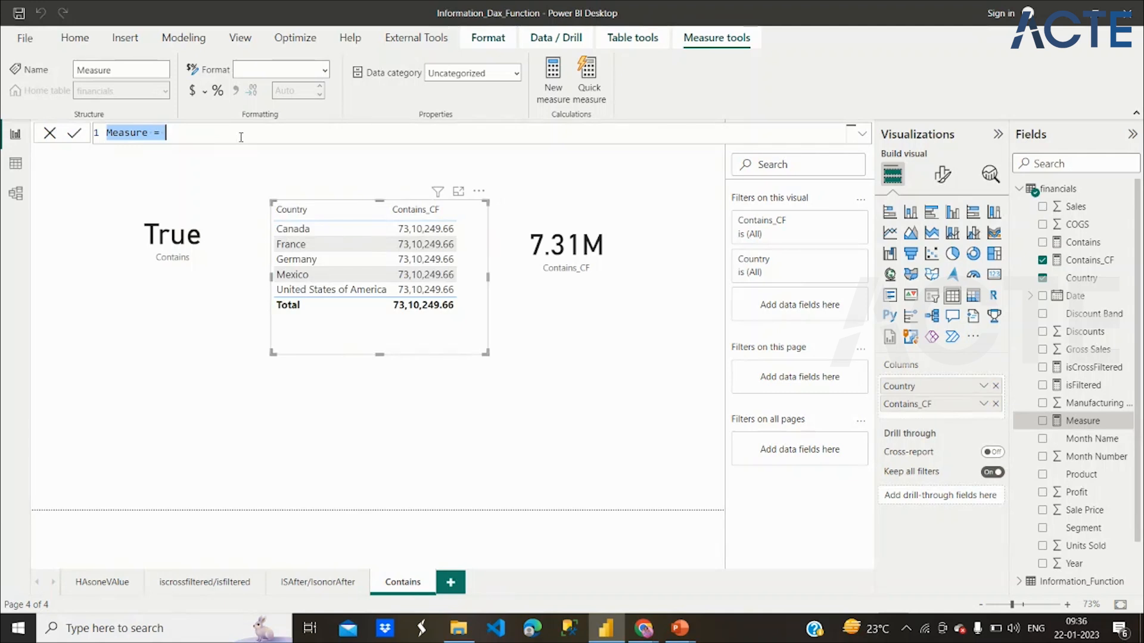
pyautogui.hotkey('ctrl', 'v')
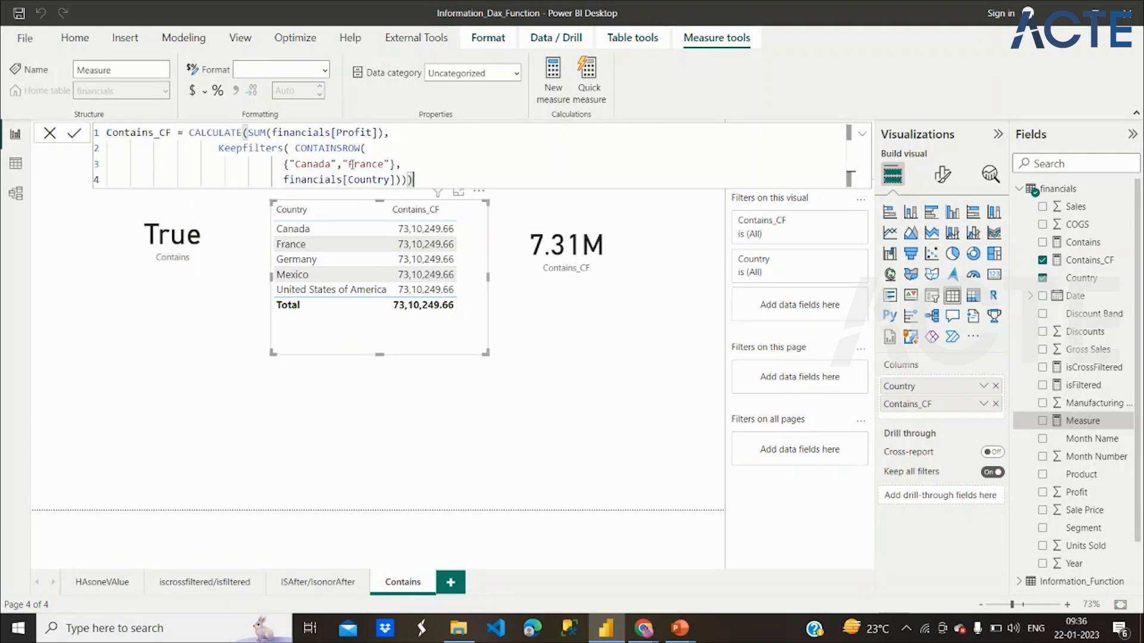
pyautogui.click(177, 132)
pyautogui.write('1')
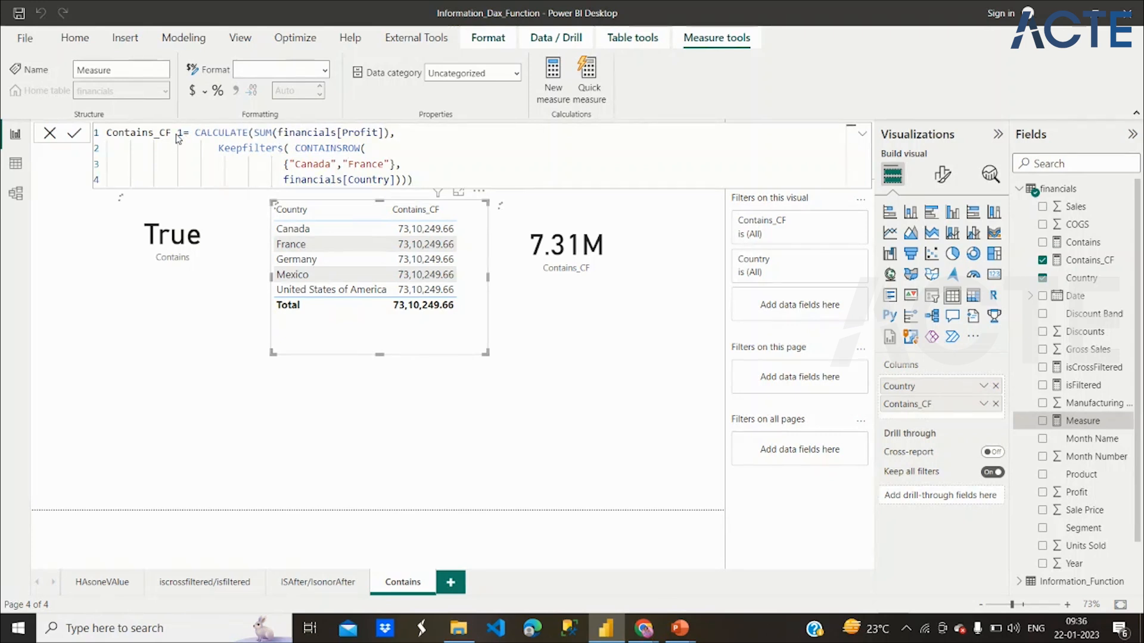
pyautogui.press('Return')
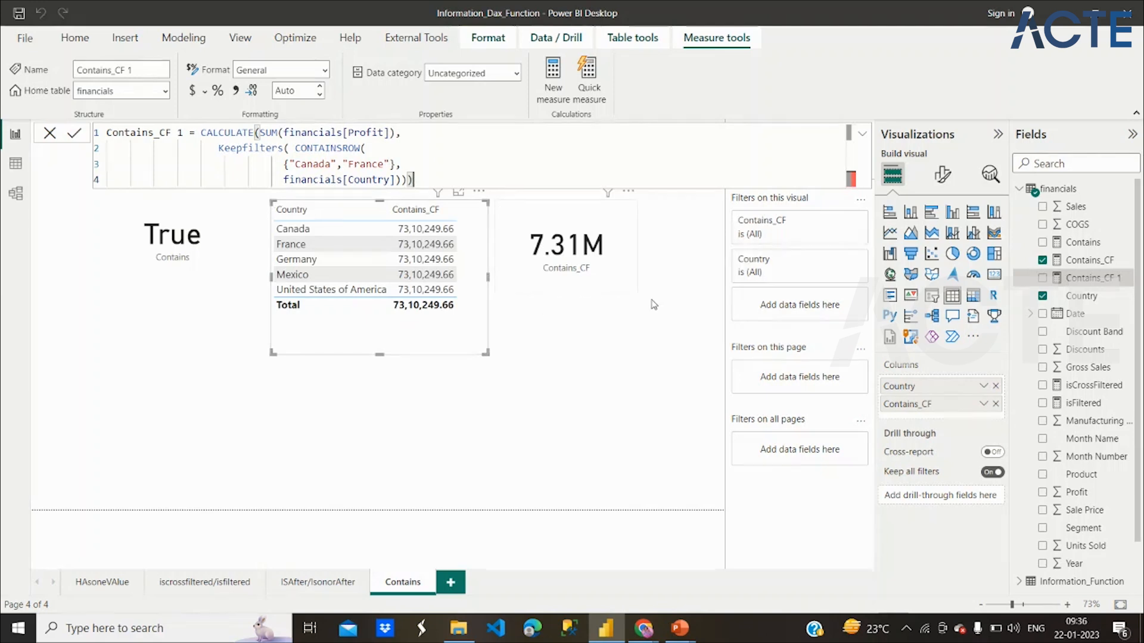
# Move the Contains_CF card away from the table, widen the table and add the Contains_CF 1 measure as a column
pyautogui.click(678, 308)
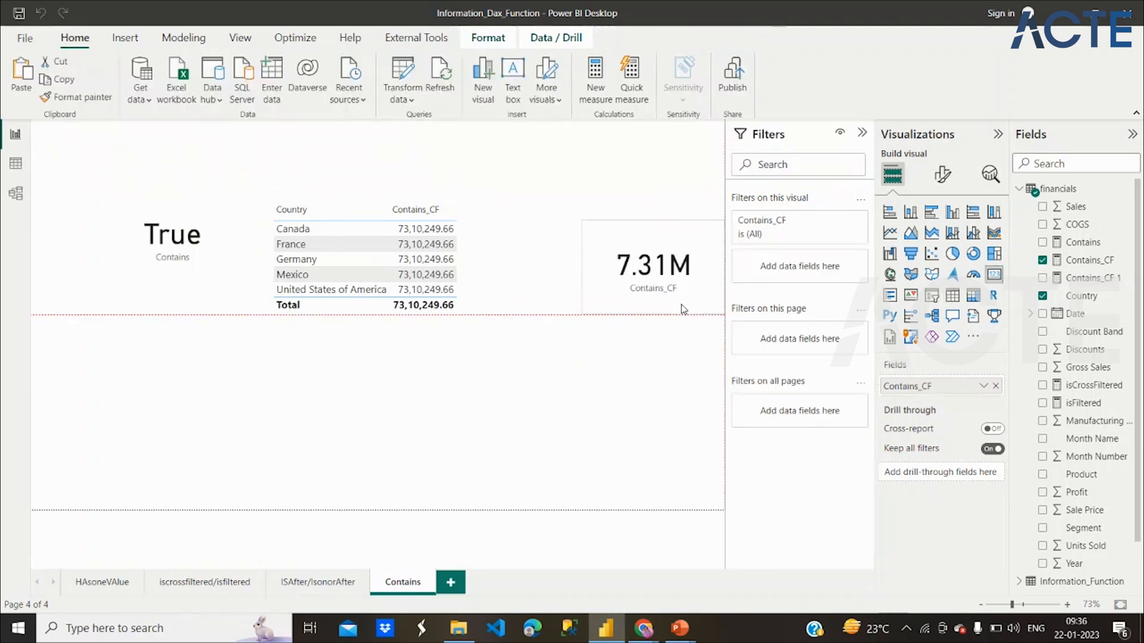
pyautogui.click(462, 309)
pyautogui.moveTo(463, 308); pyautogui.dragTo(569, 333)
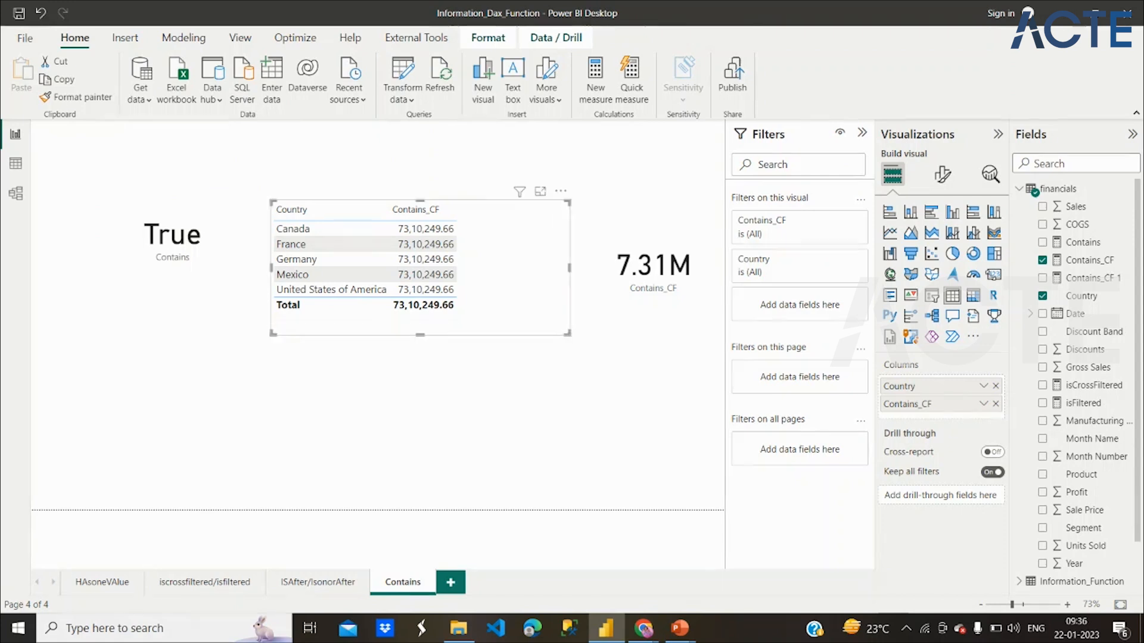
pyautogui.click(1043, 278)
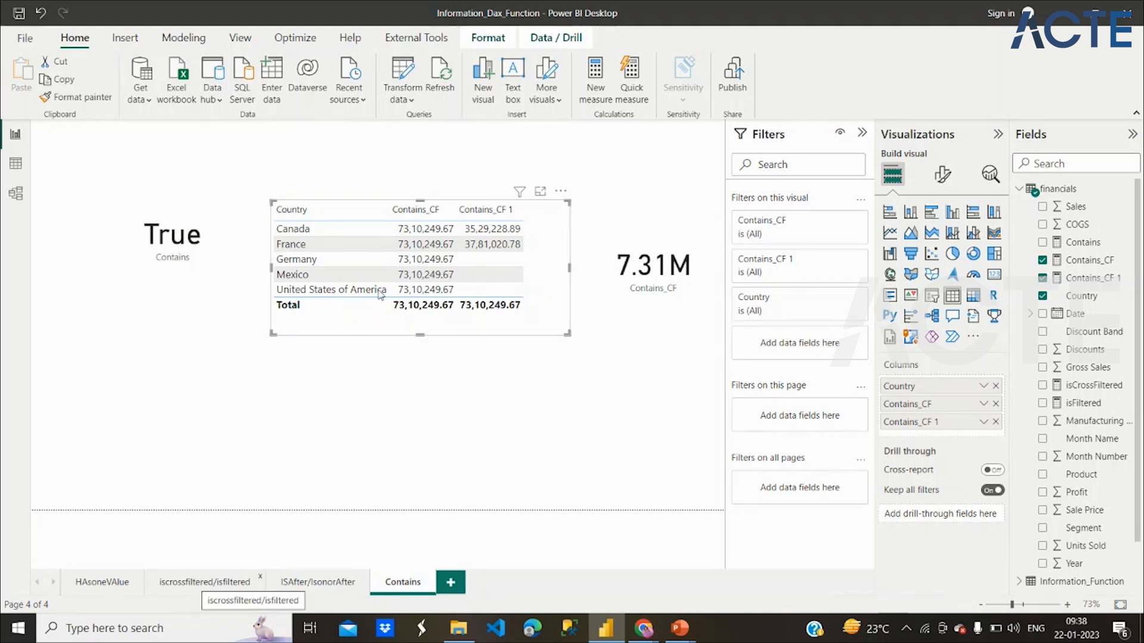
# On the iscrossfiltered/isfiltered page, filter Country to France and inspect the isFiltered card and its measure formula
pyautogui.click(196, 583)
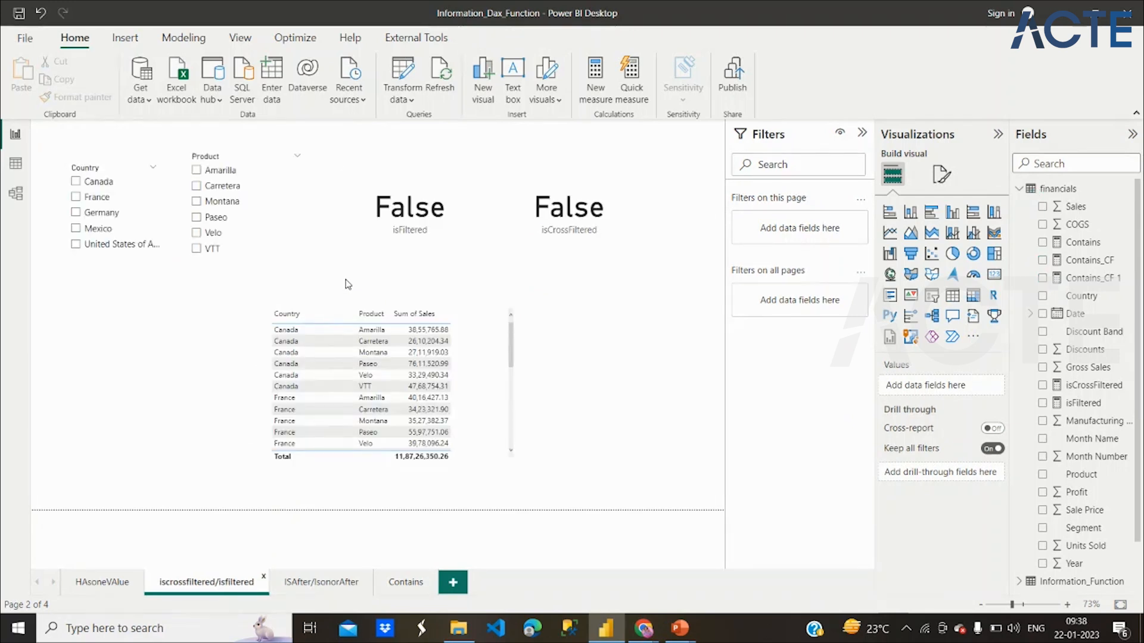
pyautogui.click(79, 200)
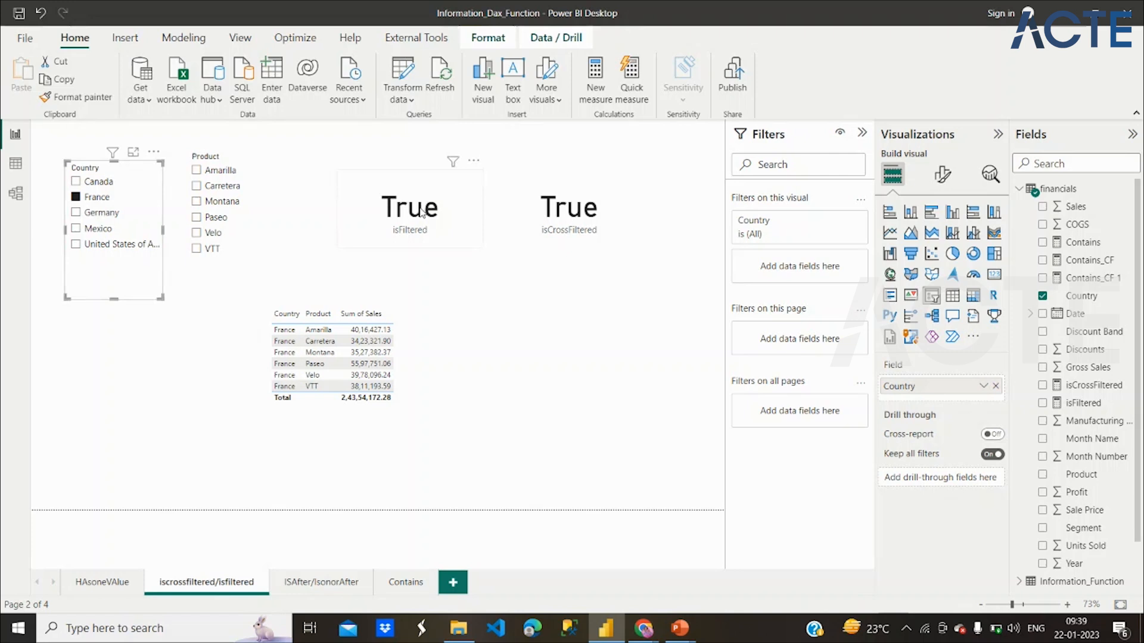
pyautogui.click(422, 214)
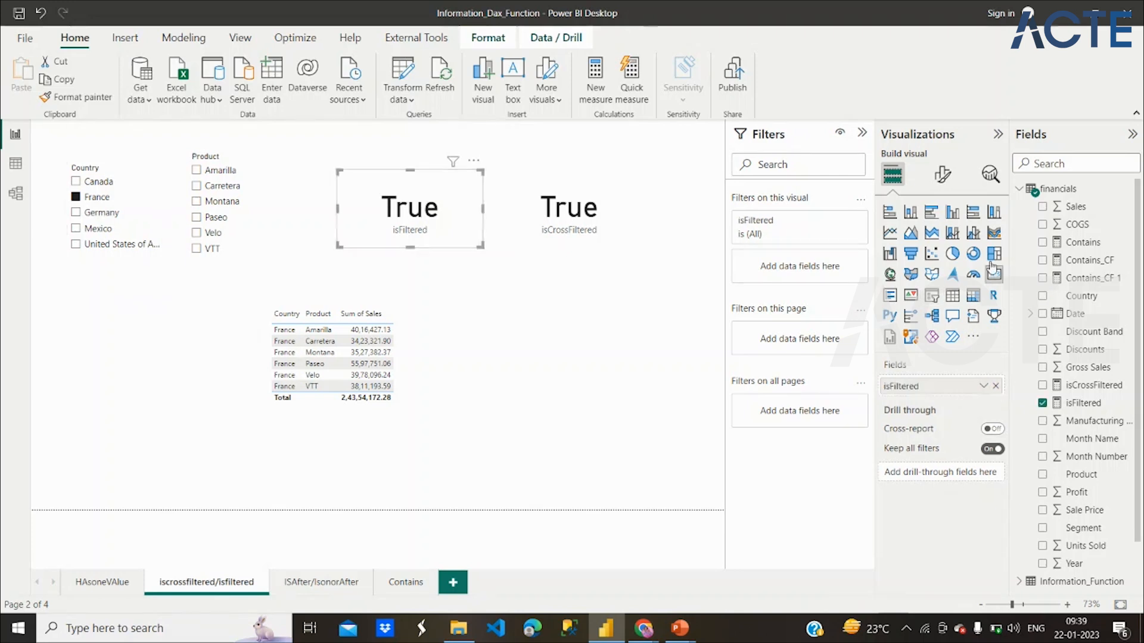
pyautogui.click(1083, 403)
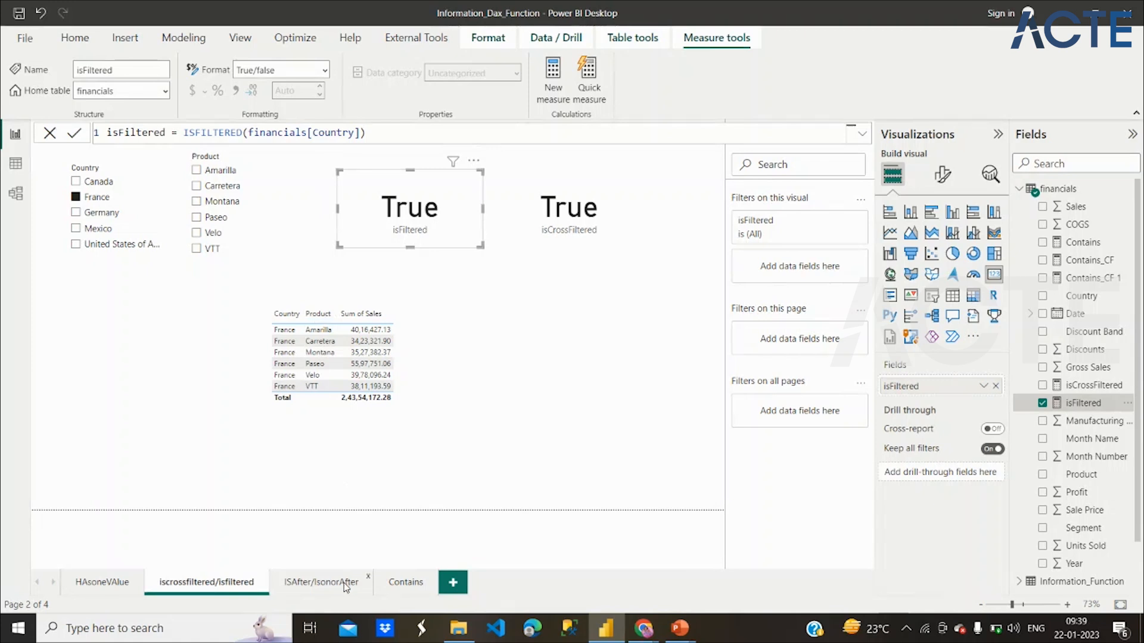
# Return to the Contains page and examine the CONTAINSROW country list and Country column in the Contains_CF 1 formula
pyautogui.click(410, 584)
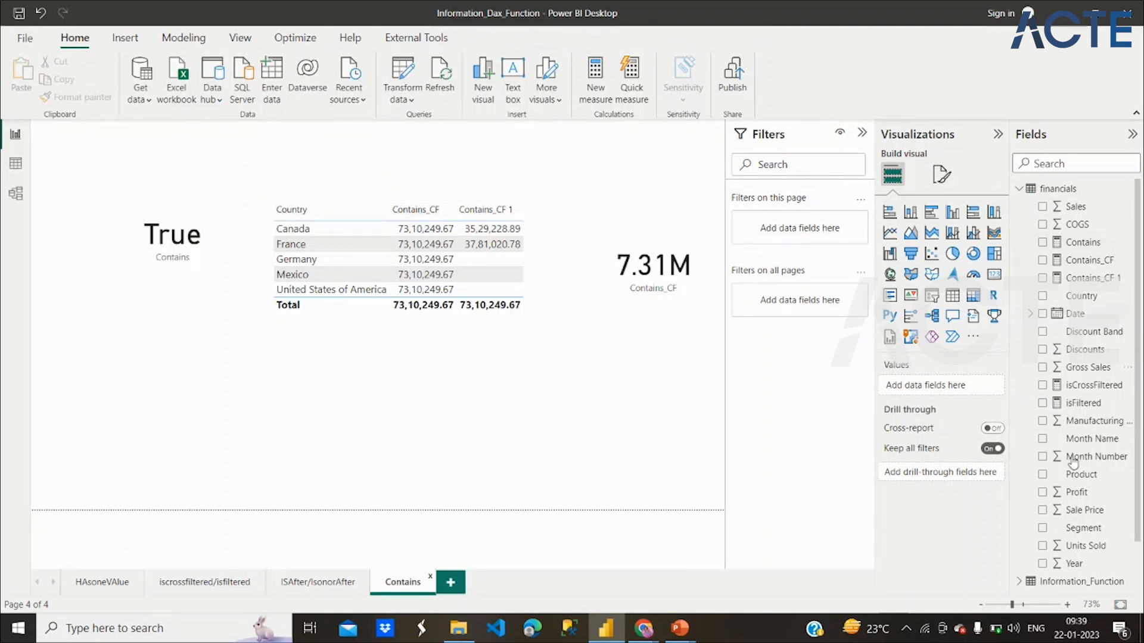
pyautogui.click(1089, 280)
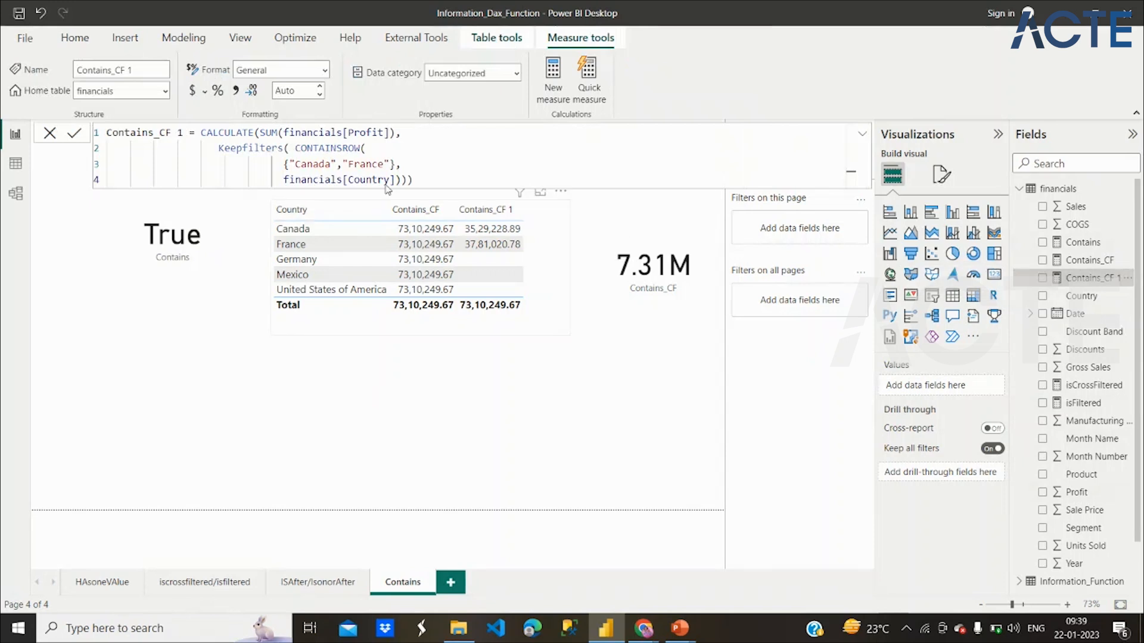
pyautogui.moveTo(400, 165); pyautogui.dragTo(308, 149)
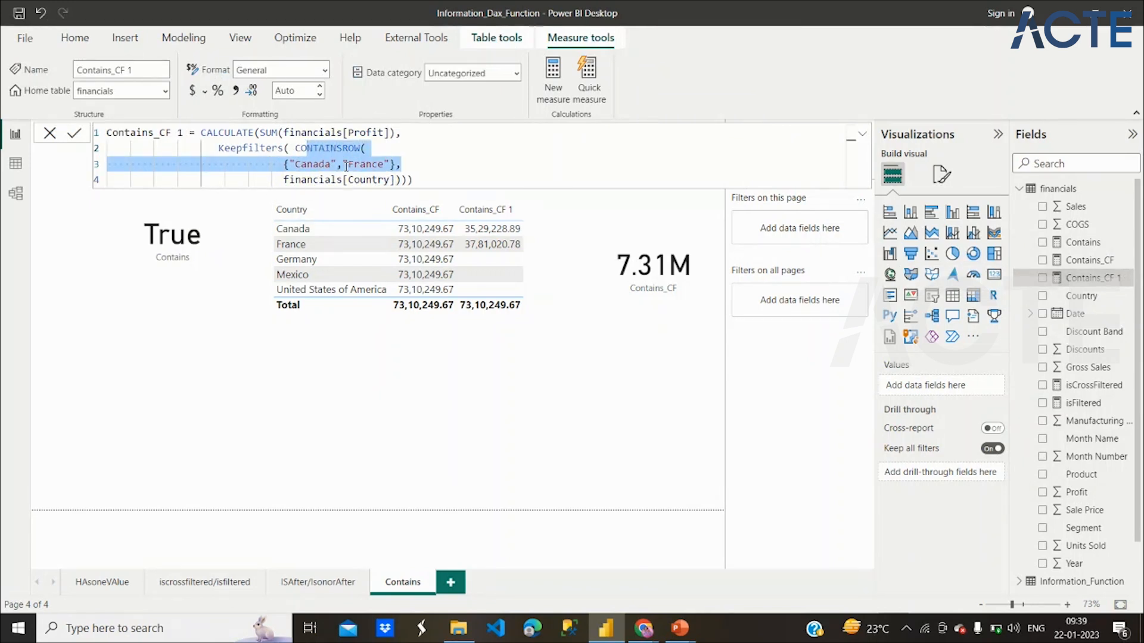
pyautogui.moveTo(400, 180); pyautogui.dragTo(349, 179)
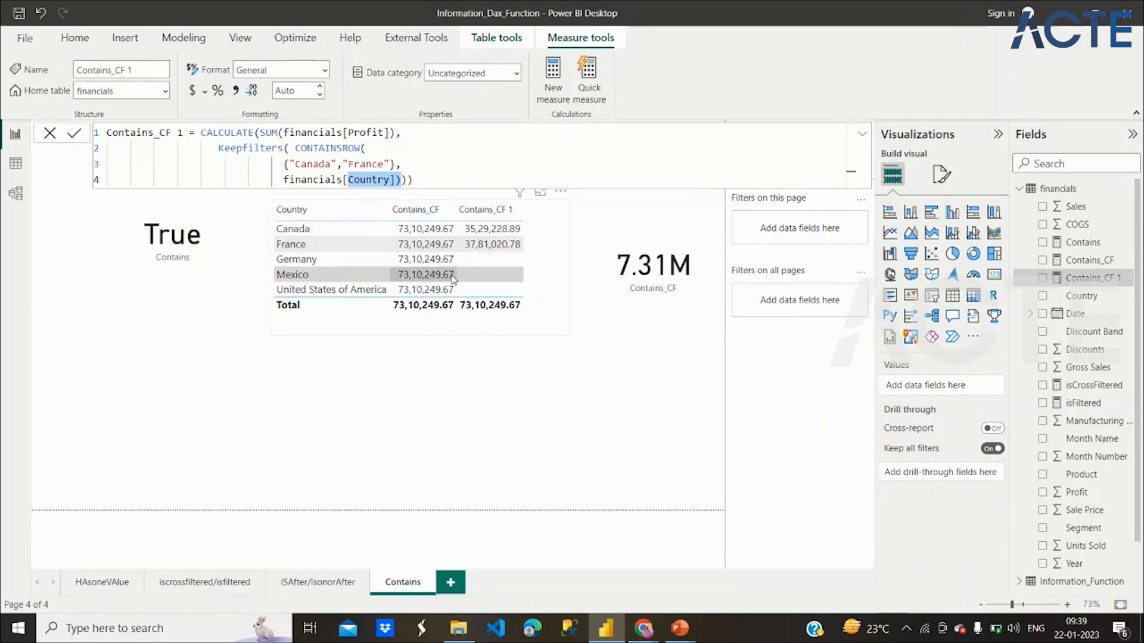
pyautogui.click(436, 356)
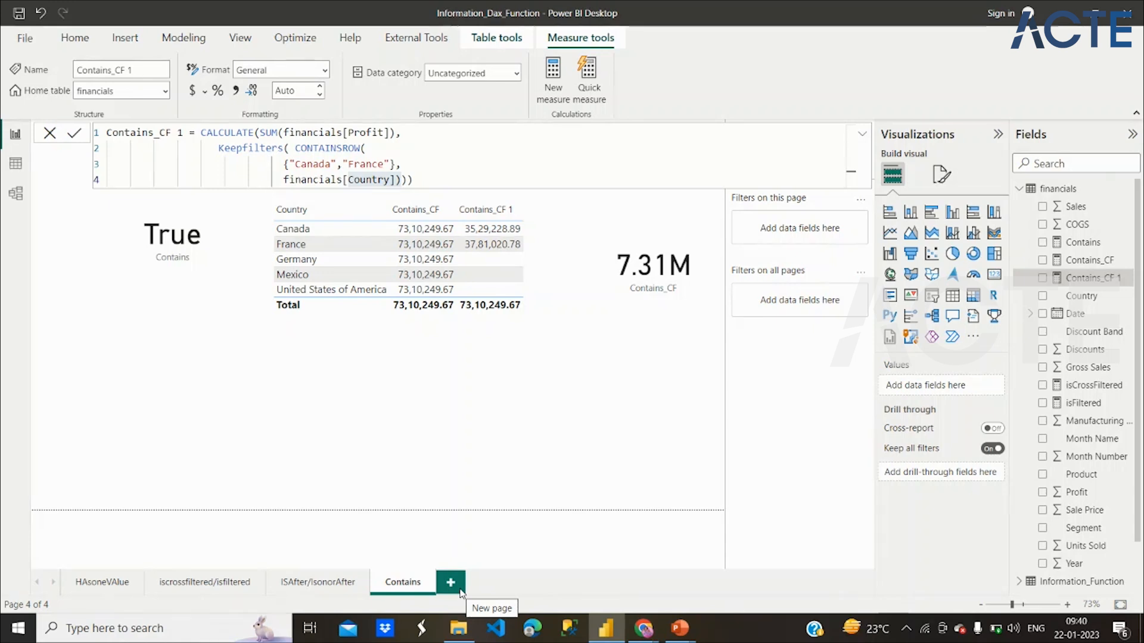
# Switch to the PowerPoint Case slide, read the task about countries with "States" in their name, and return to Power BI
pyautogui.click(678, 629)
pyautogui.click(737, 555)
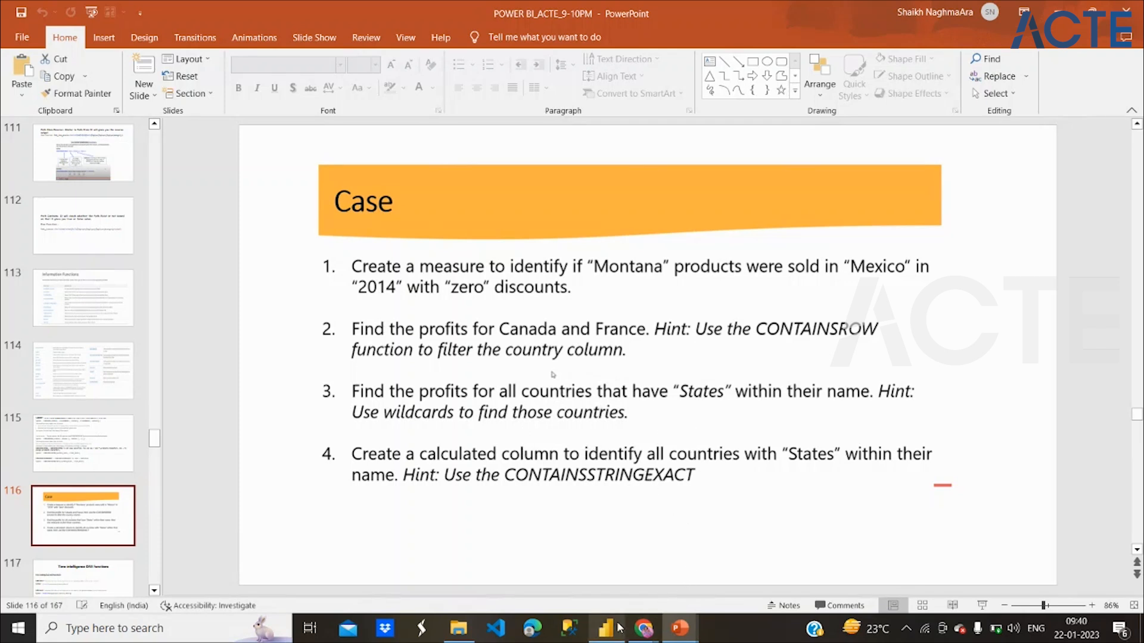
pyautogui.moveTo(644, 629)
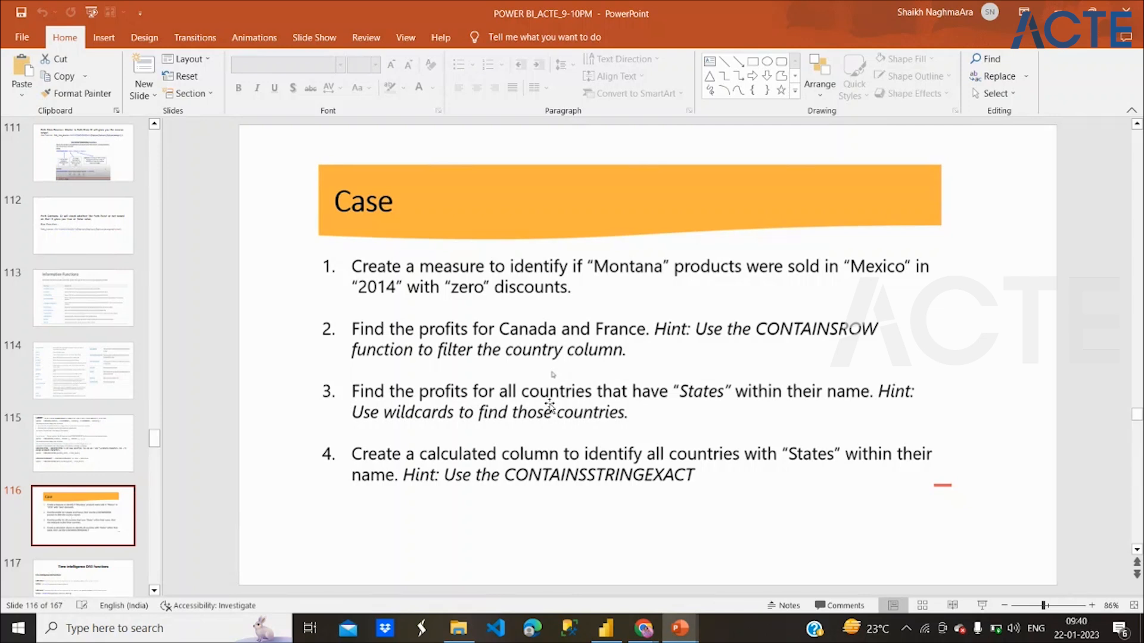
pyautogui.click(605, 631)
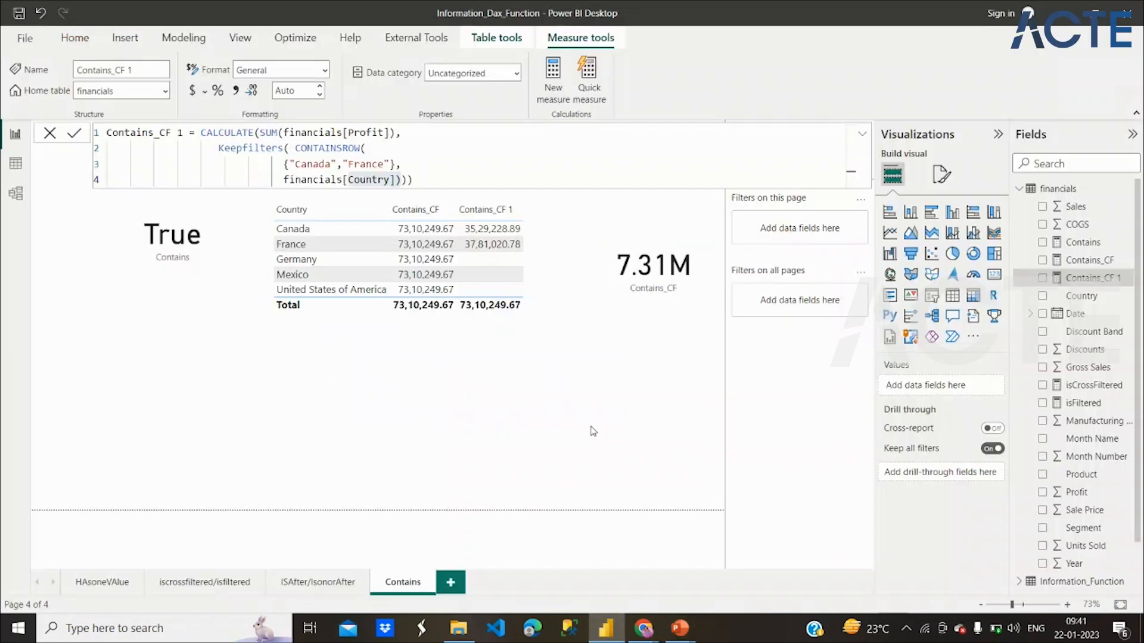
# Create a new measure named containsString in the financials table and continue its formula on a second line
pyautogui.rightClick(1056, 194)
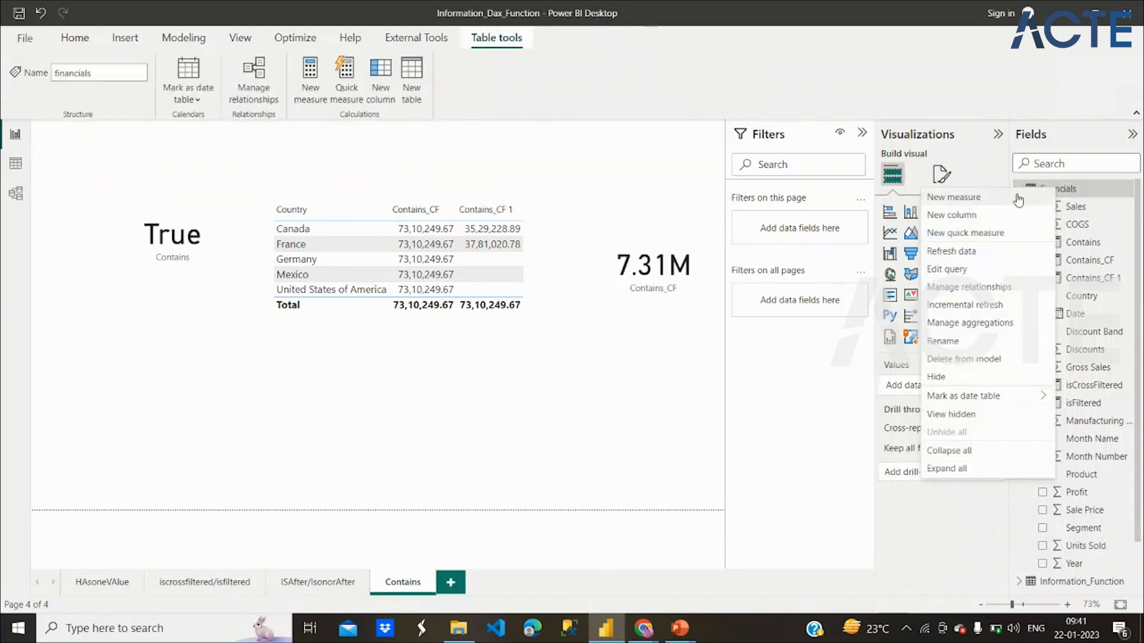
pyautogui.click(998, 198)
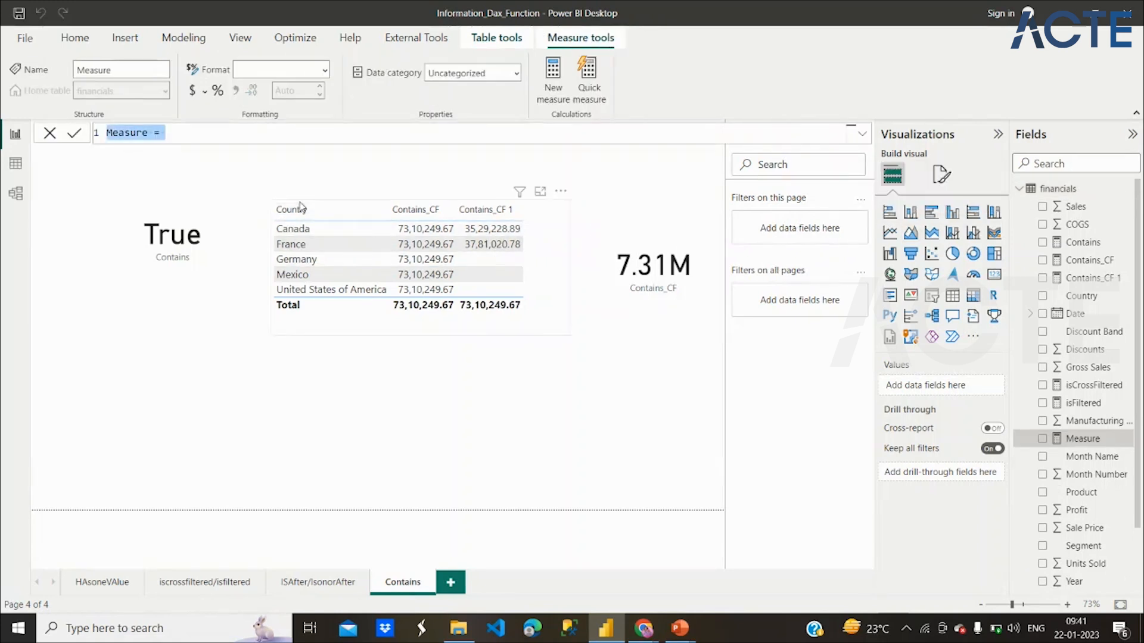
pyautogui.write('containsString')
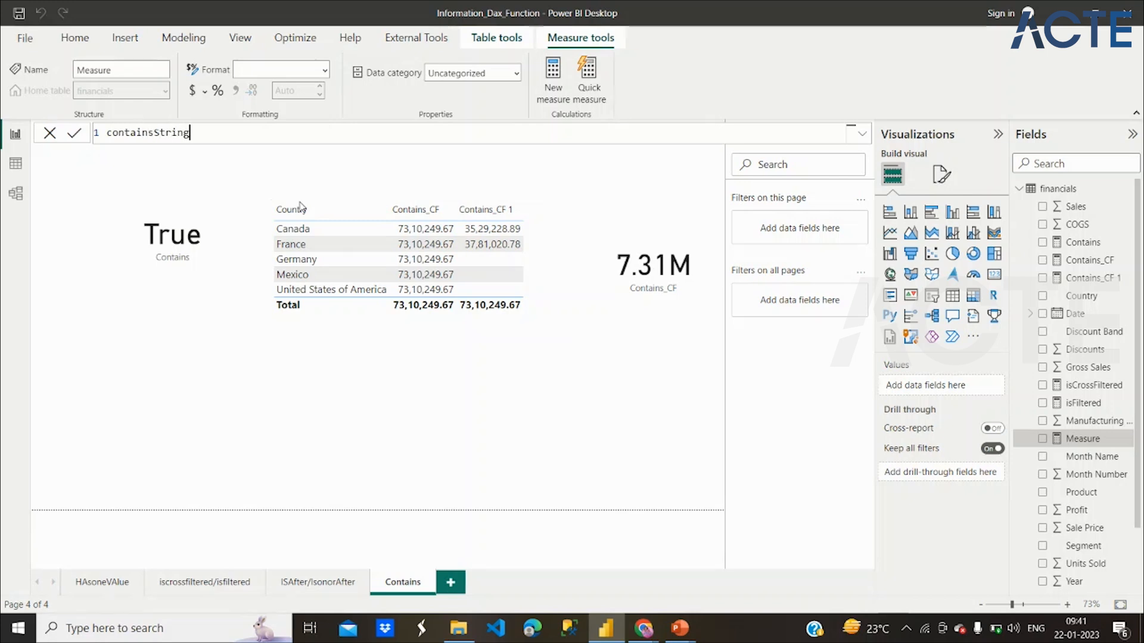
pyautogui.write(' =')
pyautogui.hotkey('shift', 'Return')
# Start the containsString formula with CALCULATE and the sum of financials[Profit] as its expression
pyautogui.write('cal')
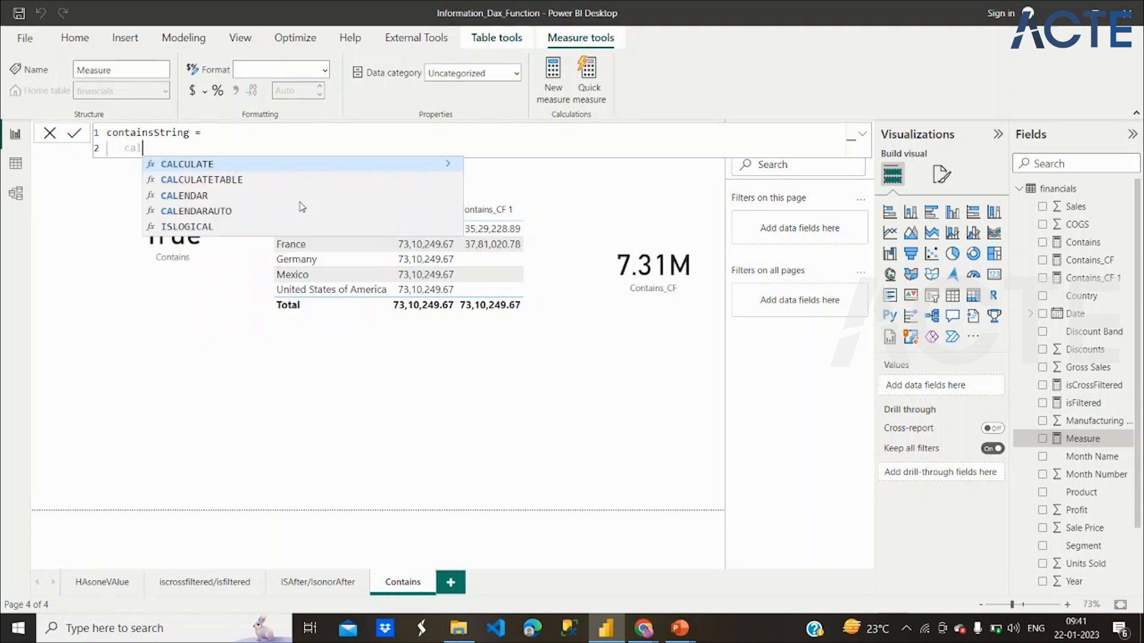
pyautogui.click(294, 166)
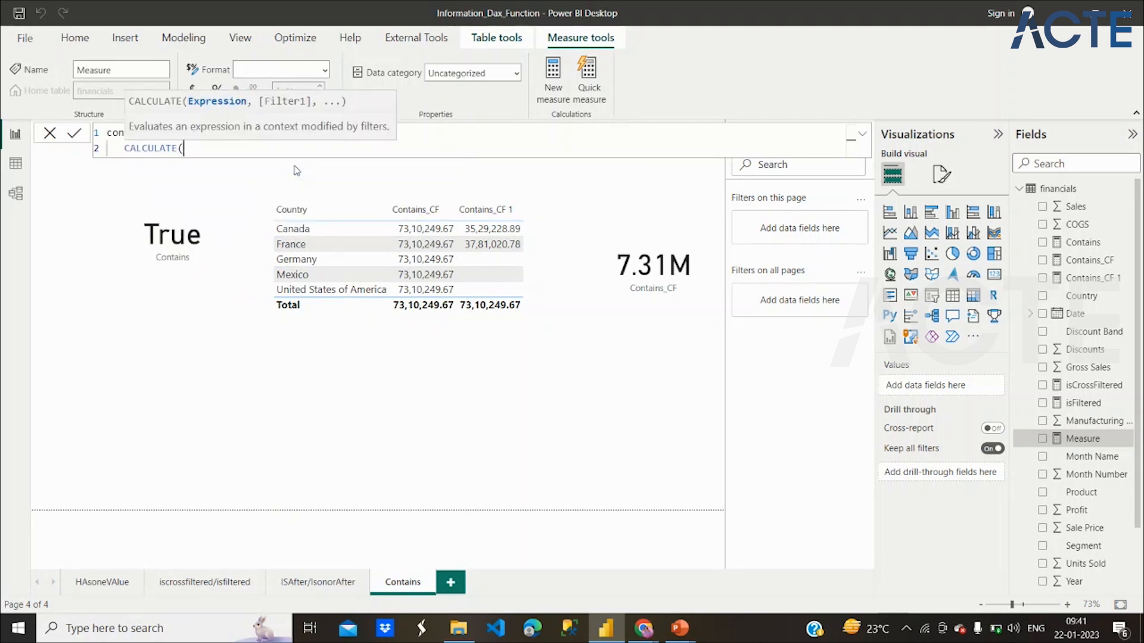
pyautogui.write('sum(')
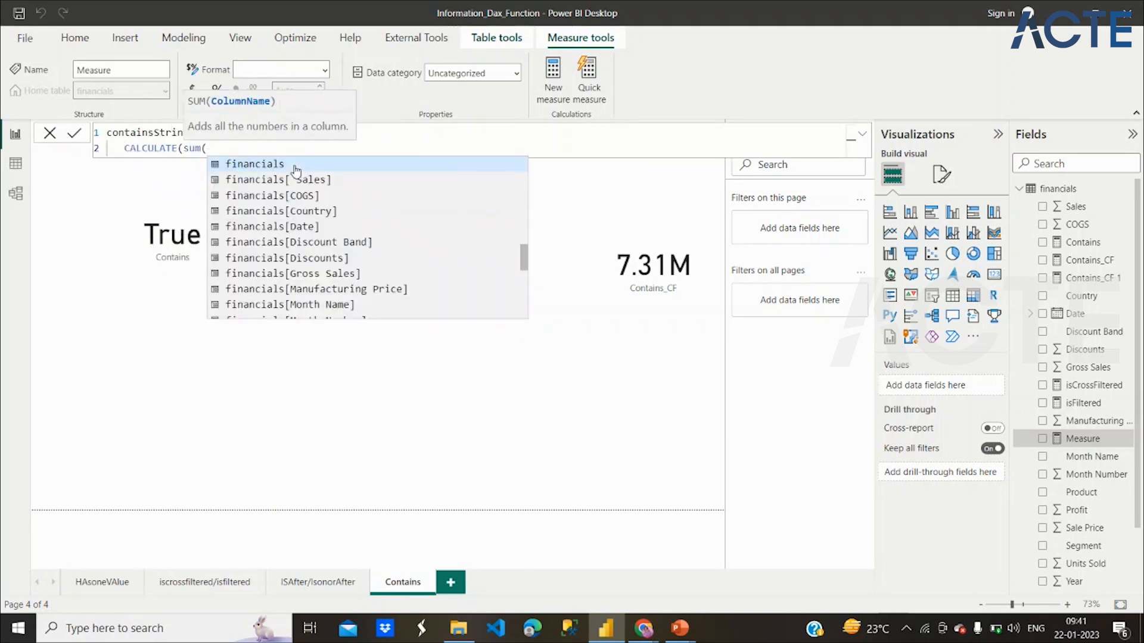
pyautogui.scroll(-4, 316, 268)
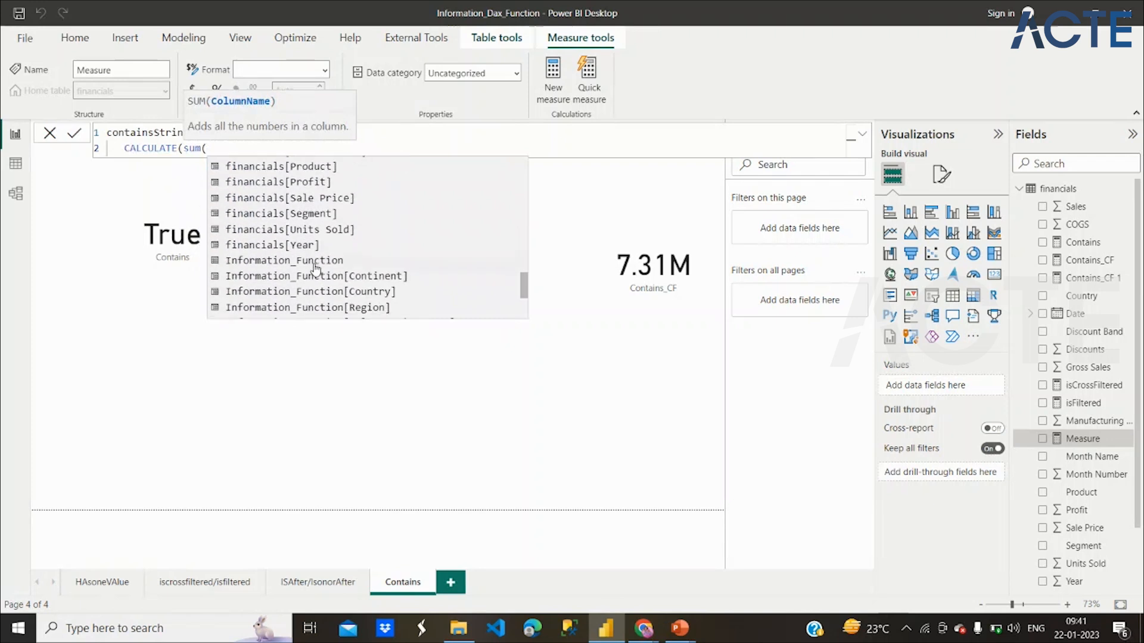
pyautogui.click(310, 182)
pyautogui.write(')')
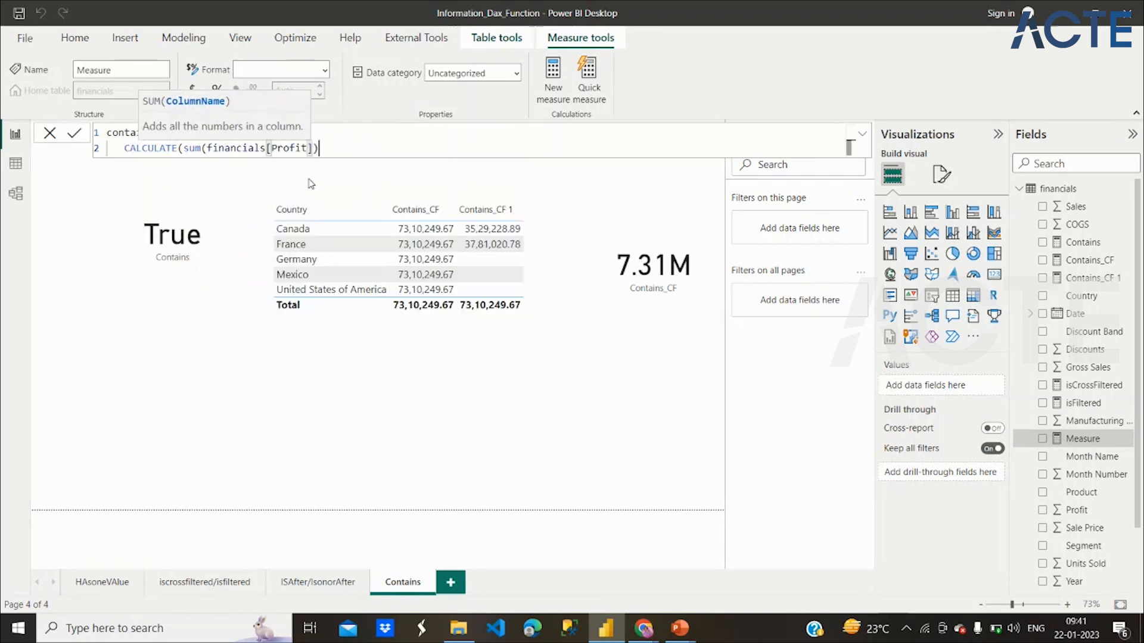
# Begin the CALCULATE filter argument on a new line by looking up the functions starting with "conta"
pyautogui.write(',')
pyautogui.hotkey('shift', 'Return')
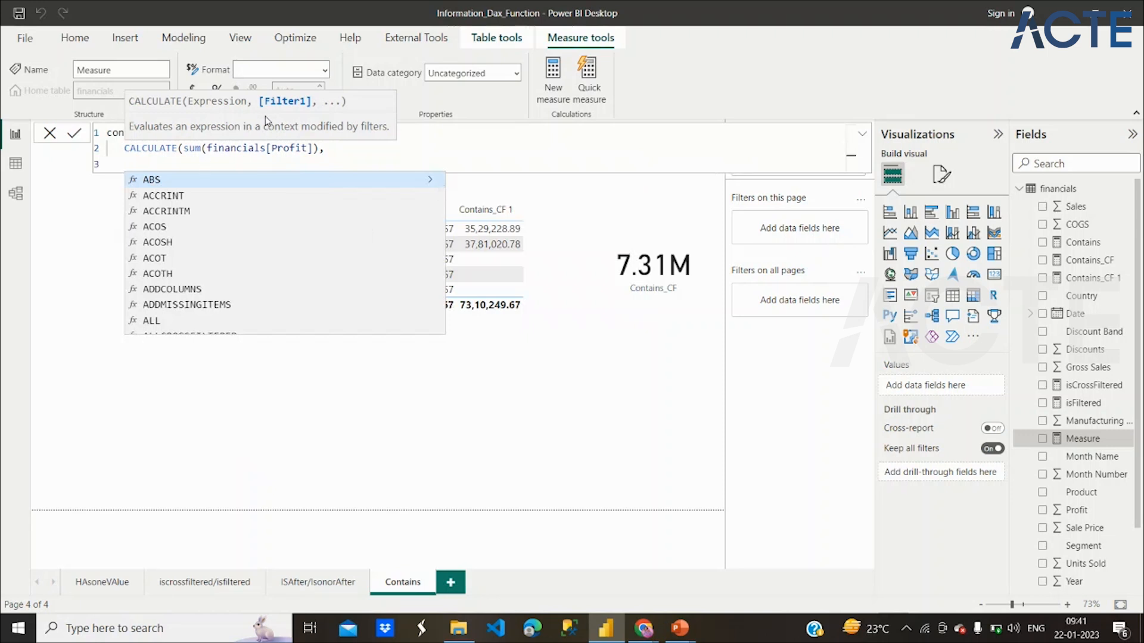
pyautogui.write('conta')
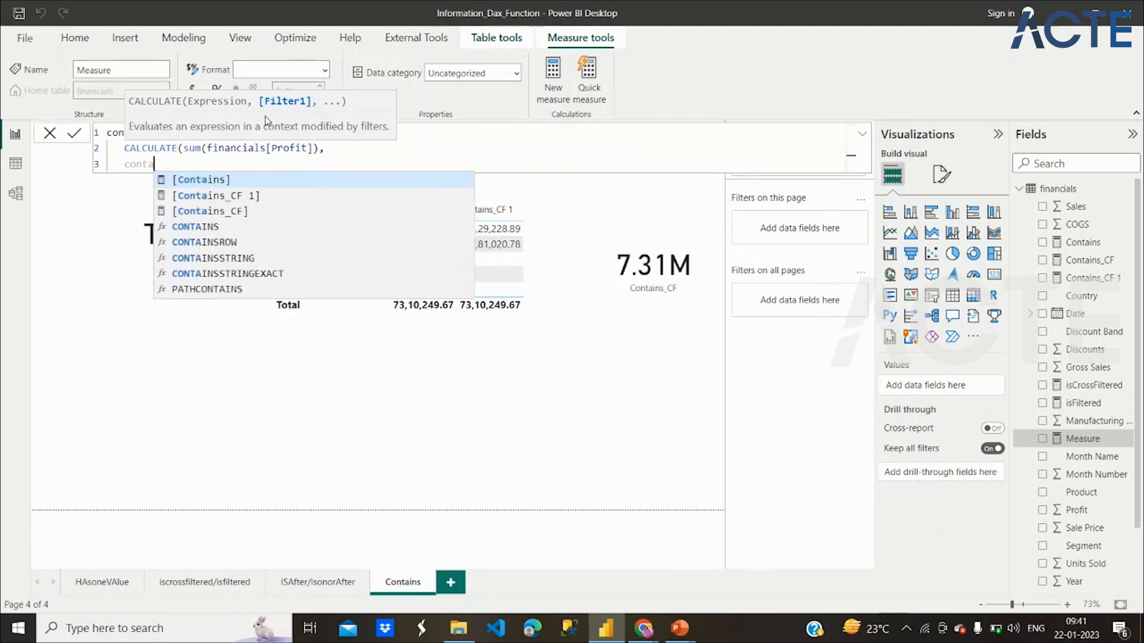
# Complete the containsString measure with the filter CONTAINSSTRING(financials[Country],"?States") and commit the formula
pyautogui.click(259, 258)
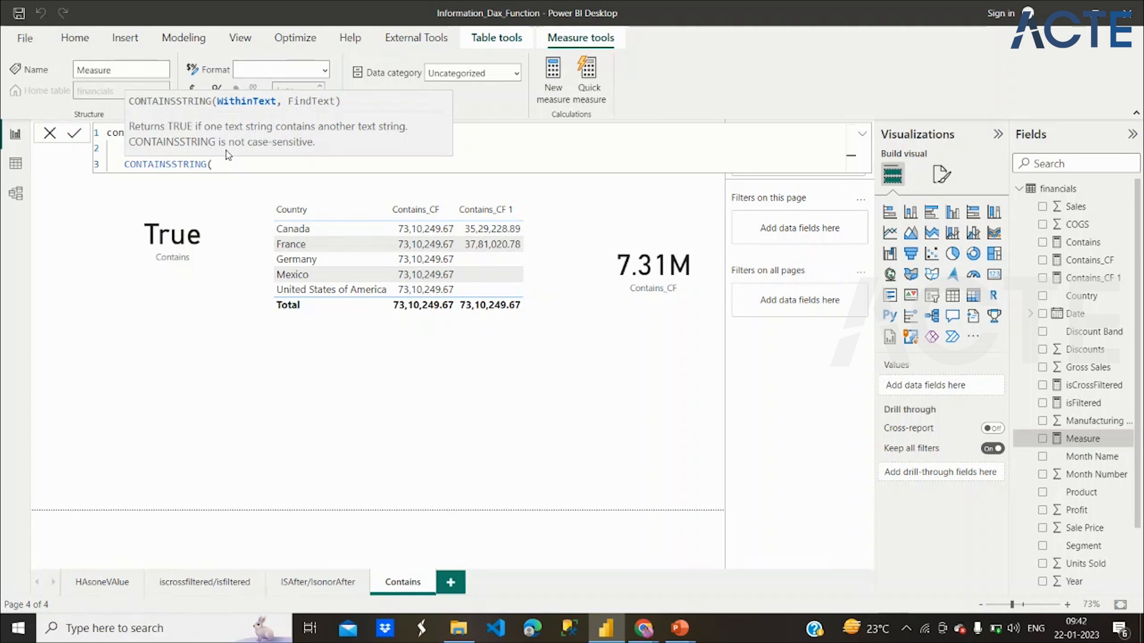
pyautogui.write('fin')
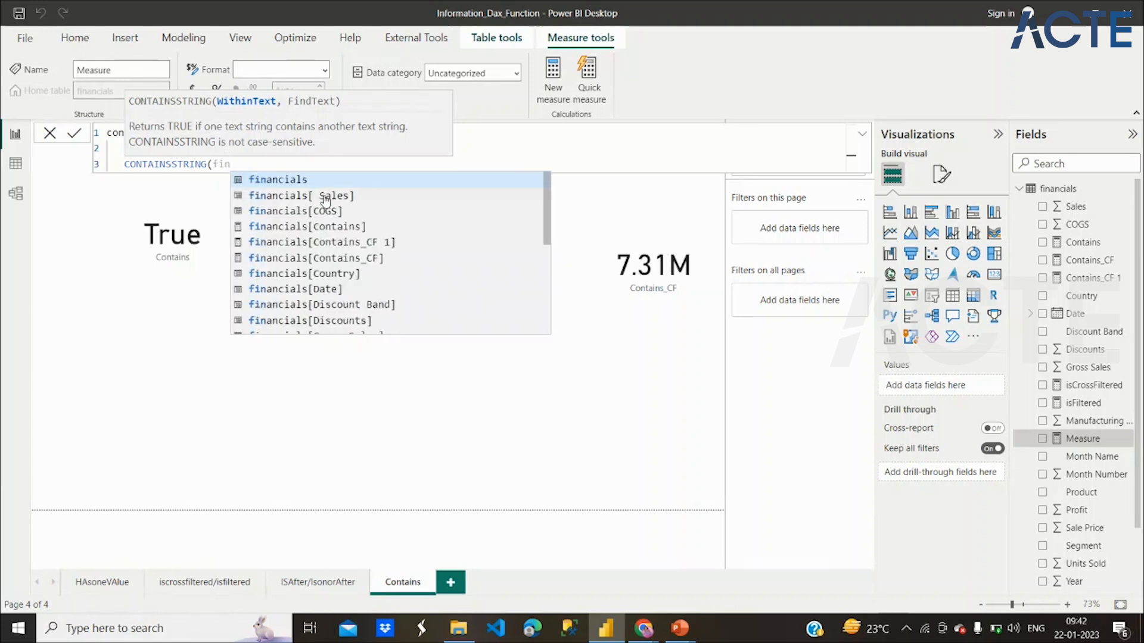
pyautogui.click(337, 275)
pyautogui.write(',"')
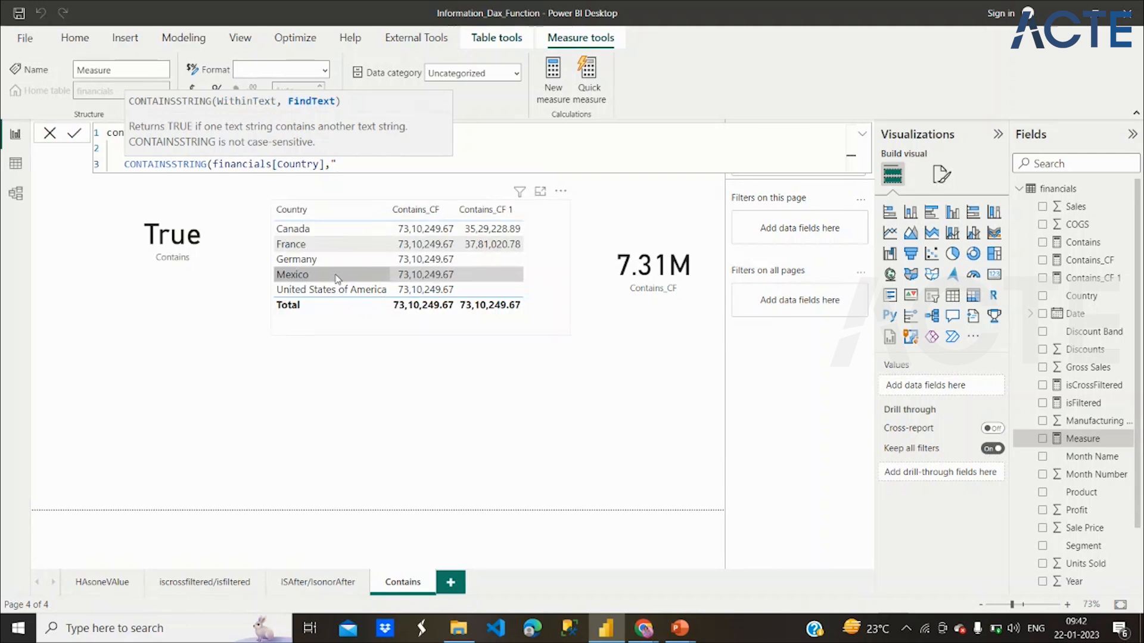
pyautogui.write('?States"))')
pyautogui.press('Return')
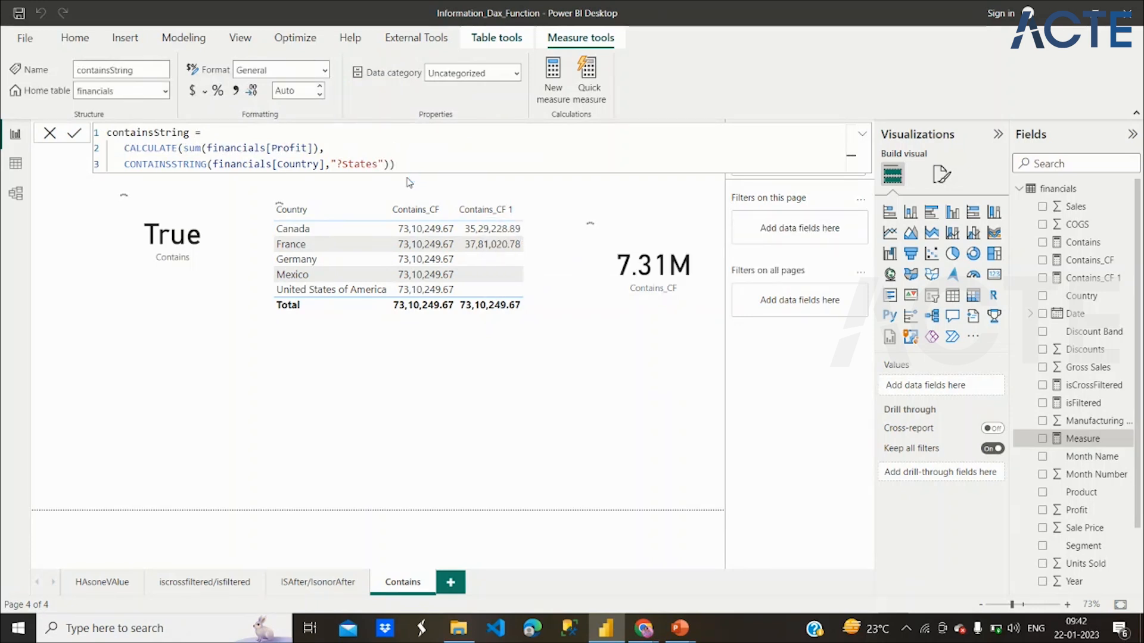
# Move the Contains_CF card slightly up, duplicate it, and place the copy directly below the original
pyautogui.click(526, 372)
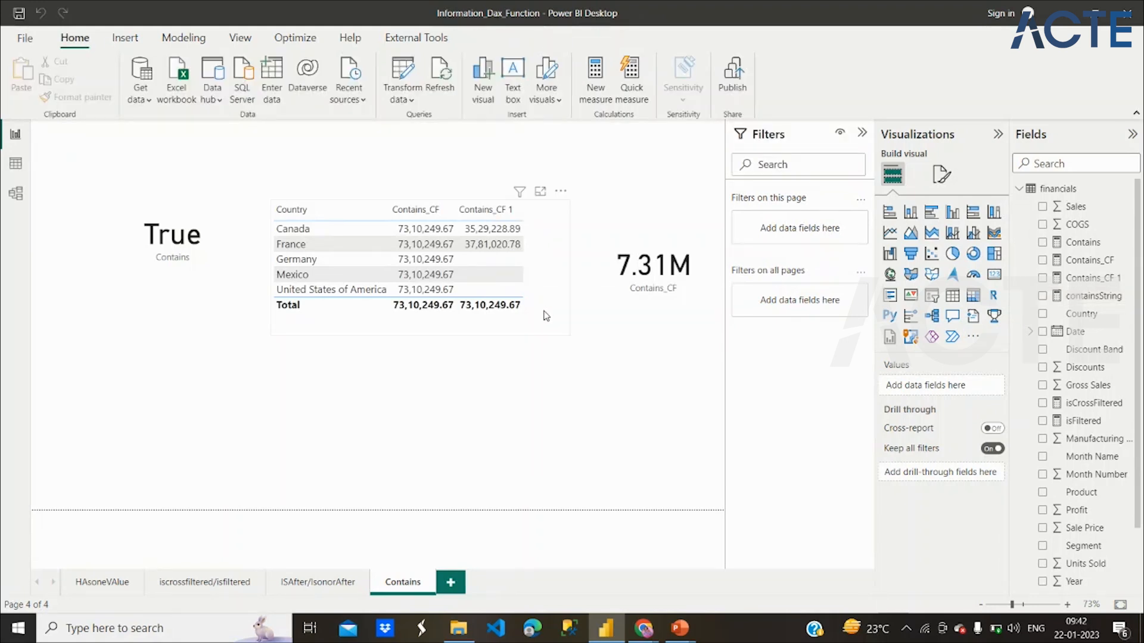
pyautogui.click(650, 293)
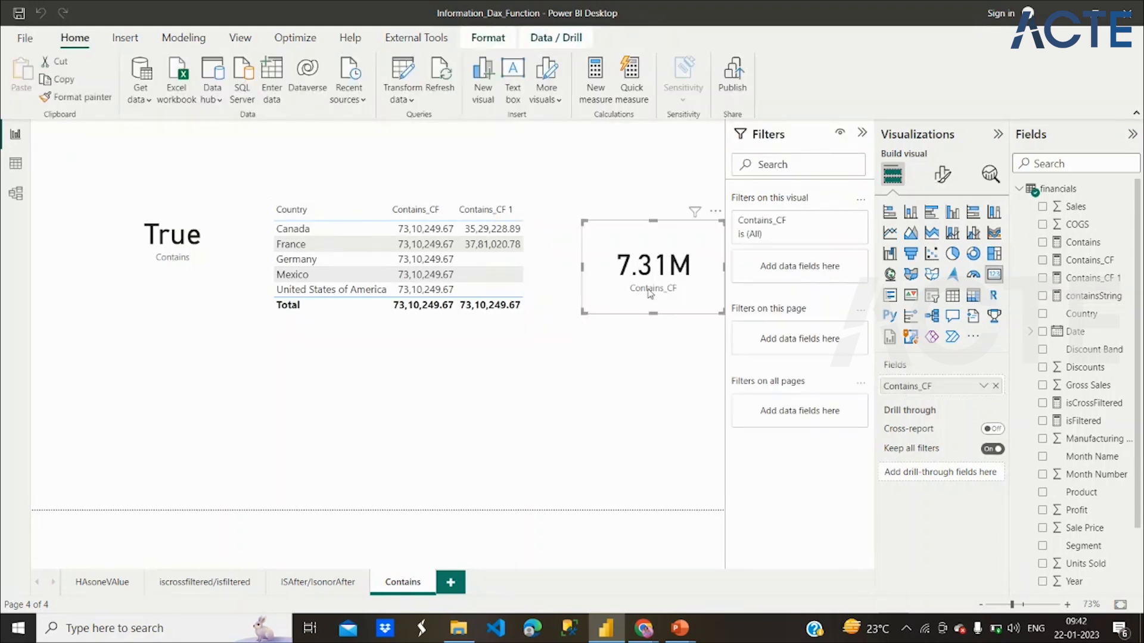
pyautogui.moveTo(650, 293); pyautogui.dragTo(635, 288)
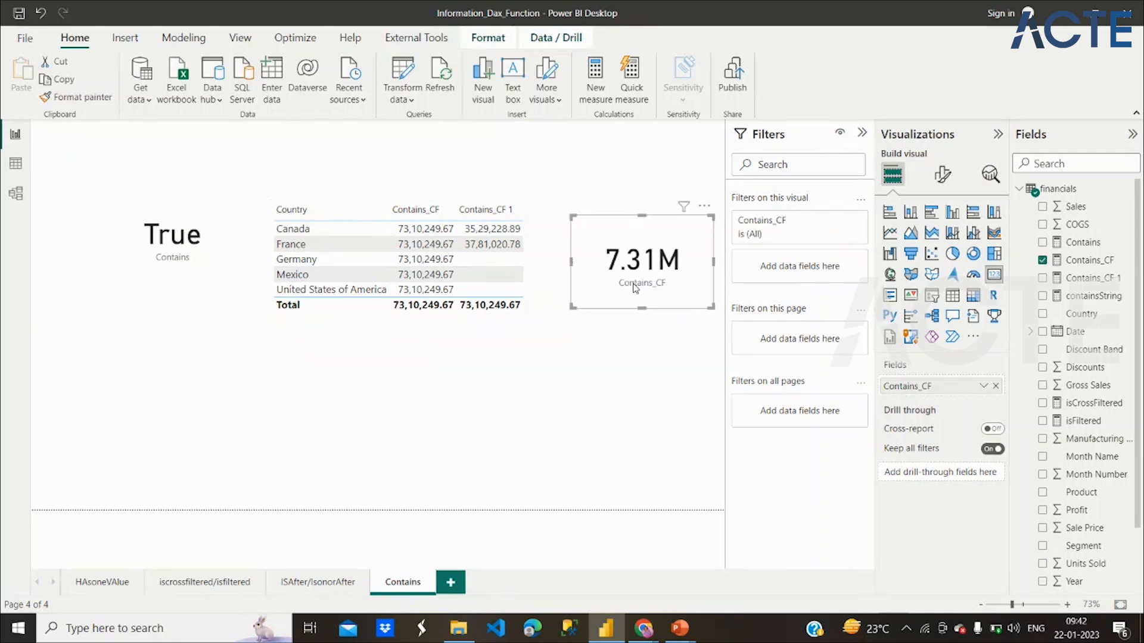
pyautogui.hotkey('ctrl', 'c')
pyautogui.moveTo(635, 288); pyautogui.dragTo(636, 250)
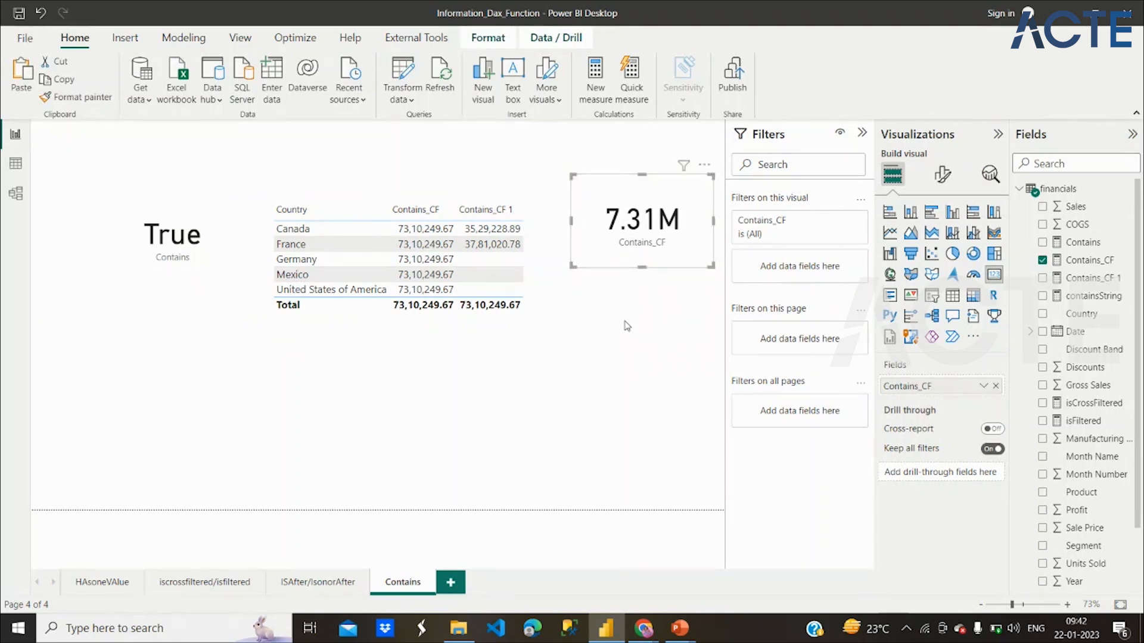
pyautogui.click(627, 326)
pyautogui.hotkey('ctrl', 'v')
pyautogui.moveTo(619, 296); pyautogui.dragTo(617, 371)
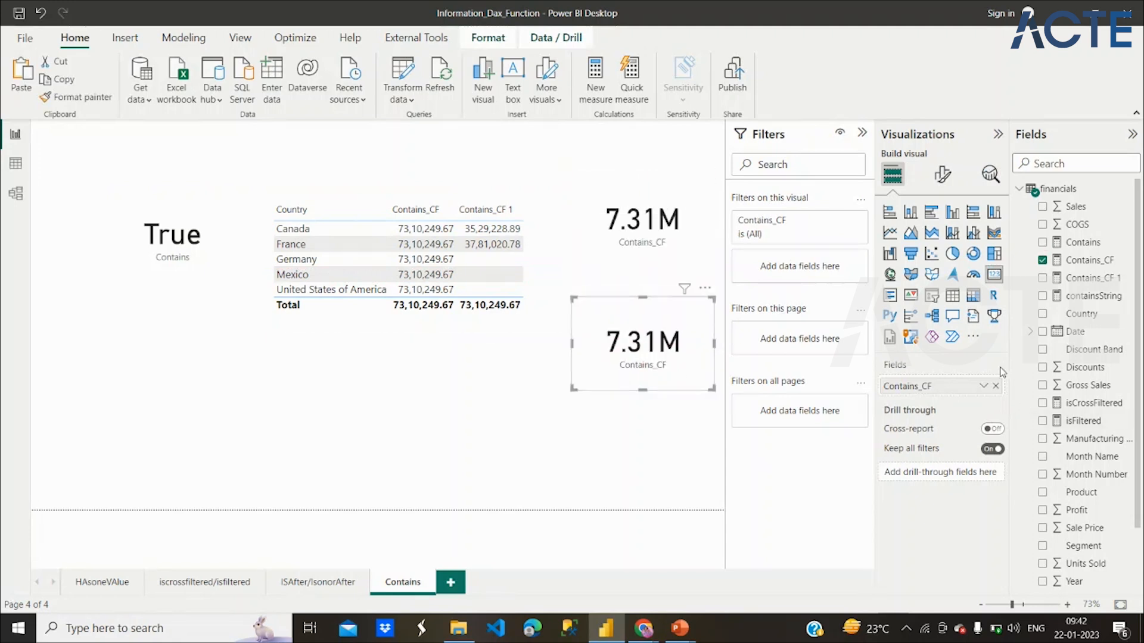
# Replace the Contains_CF field in the copied card with the containsString measure
pyautogui.click(996, 386)
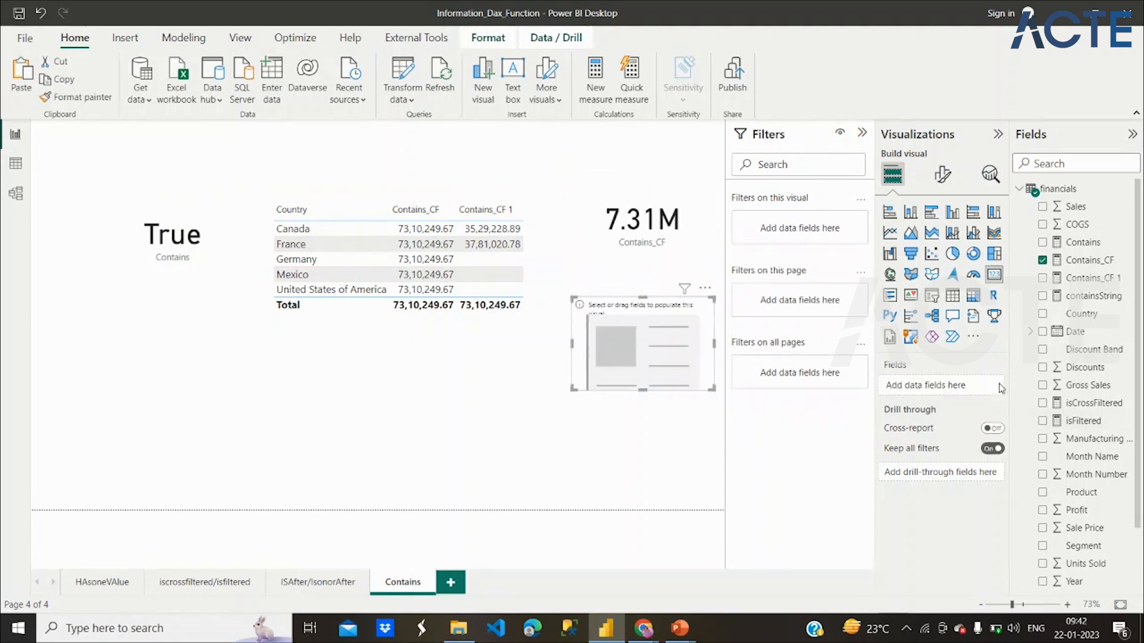
pyautogui.click(1046, 298)
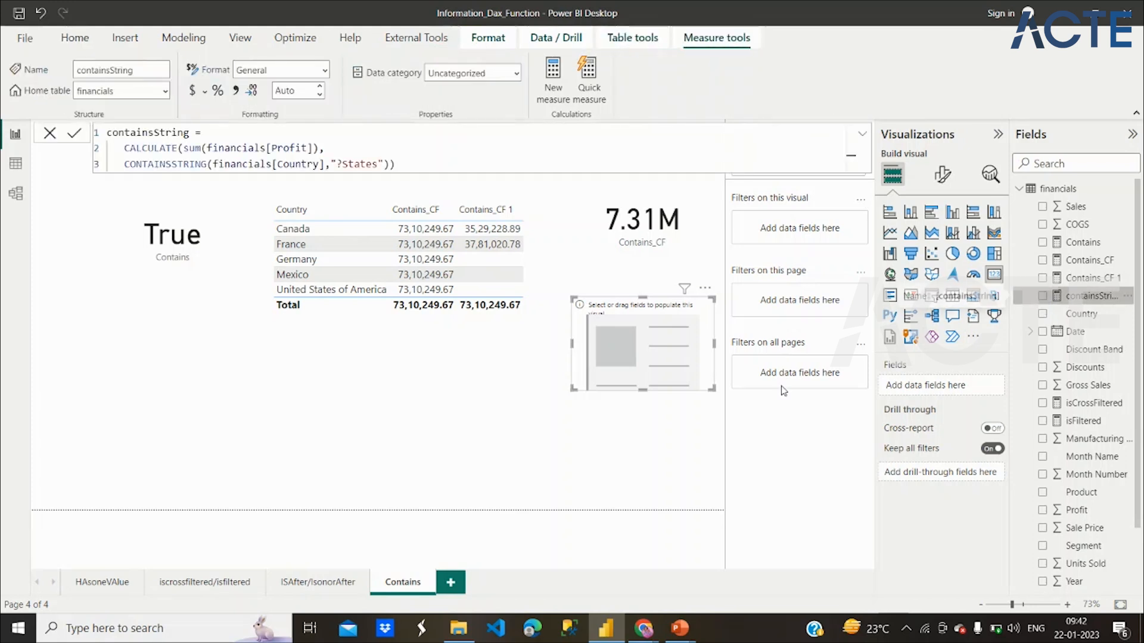
pyautogui.click(1043, 297)
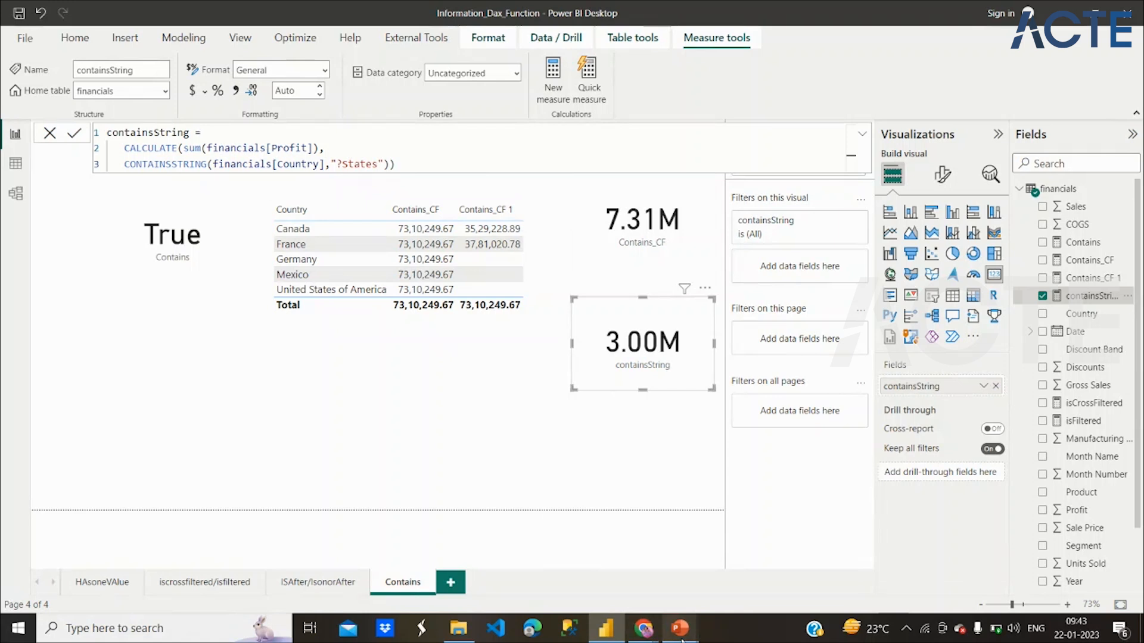
# Check the Case exercises on the PowerPoint slide and return to the Power BI report
pyautogui.moveTo(680, 629)
pyautogui.click(718, 561)
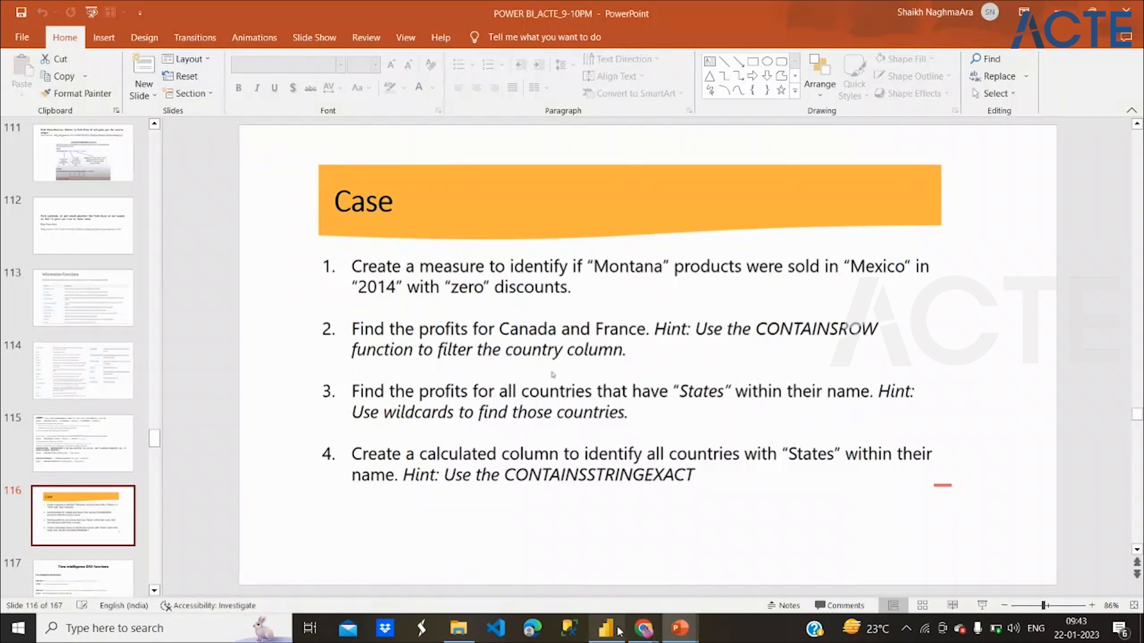
pyautogui.moveTo(621, 630)
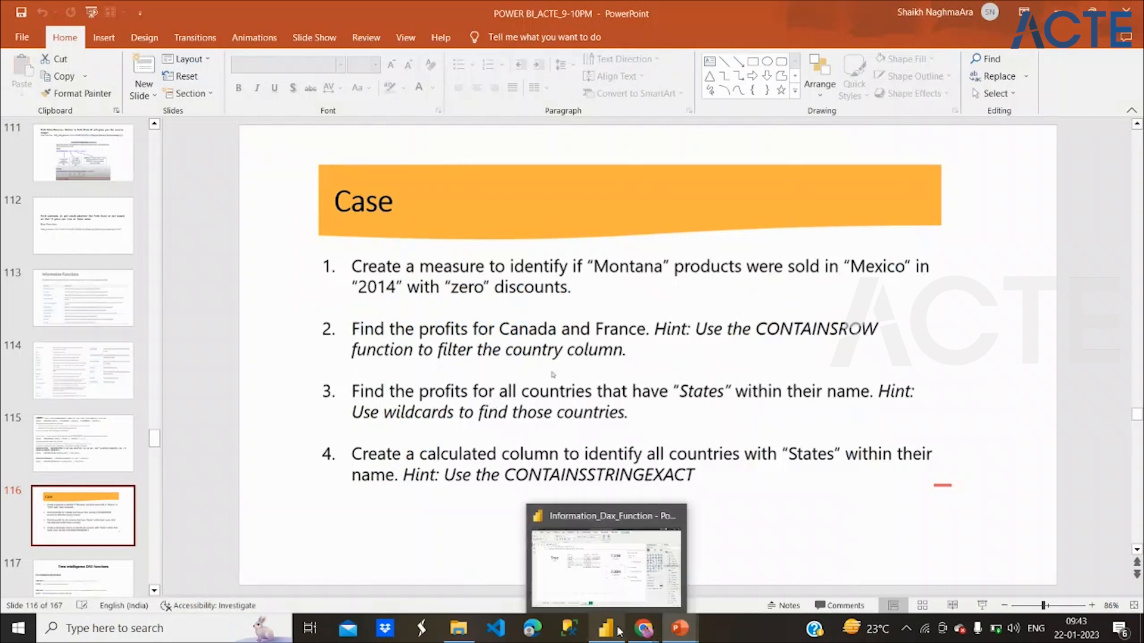
pyautogui.click(606, 556)
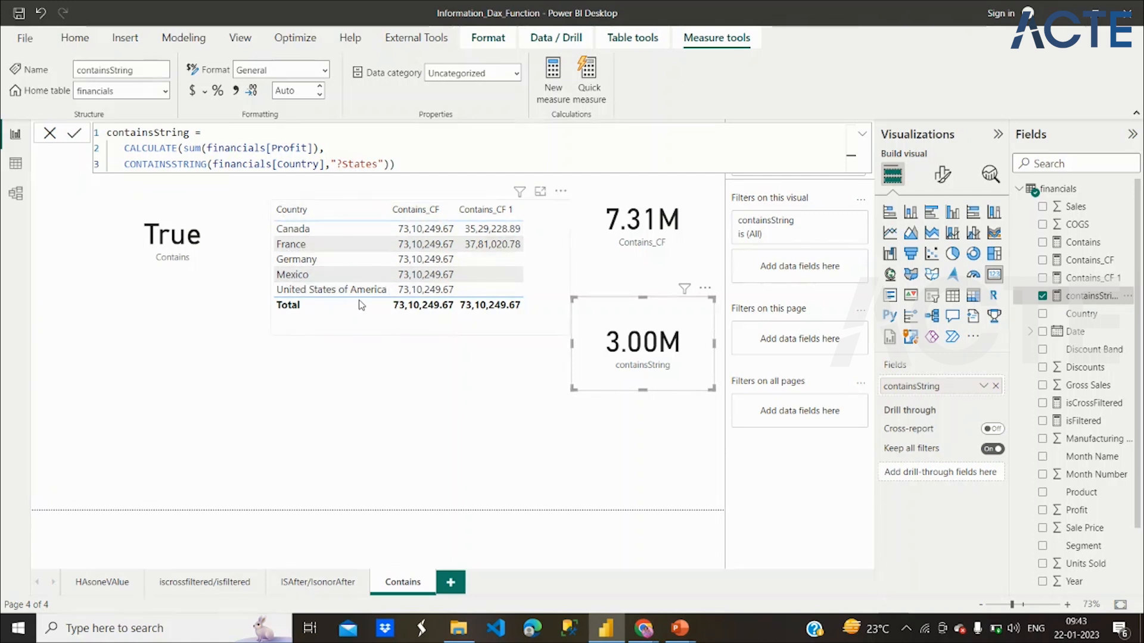
pyautogui.click(546, 445)
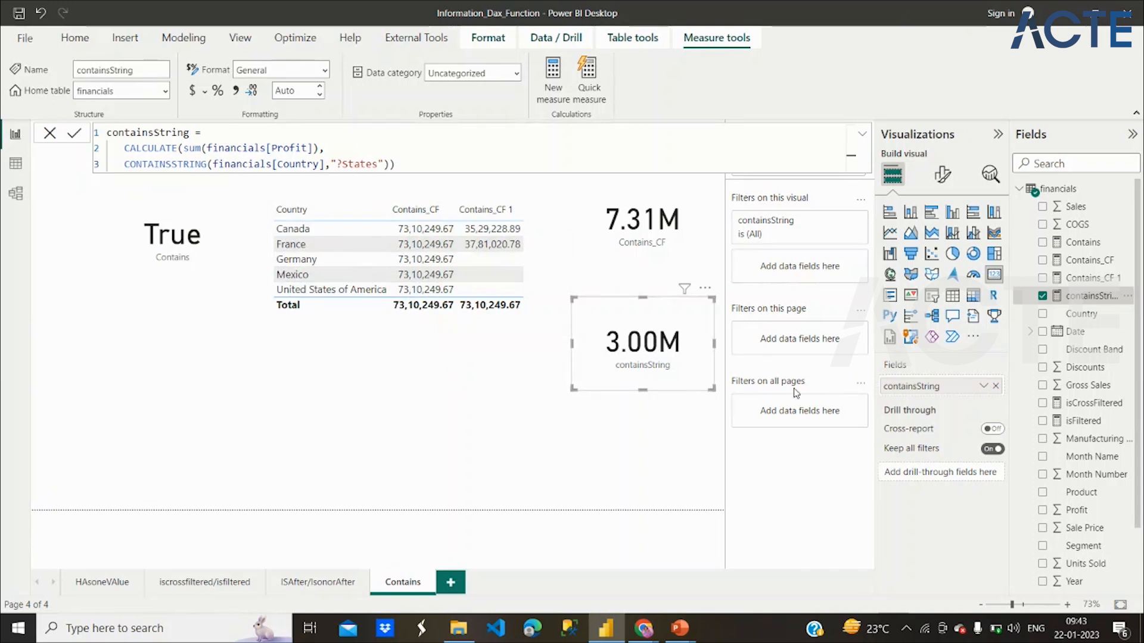
pyautogui.click(953, 296)
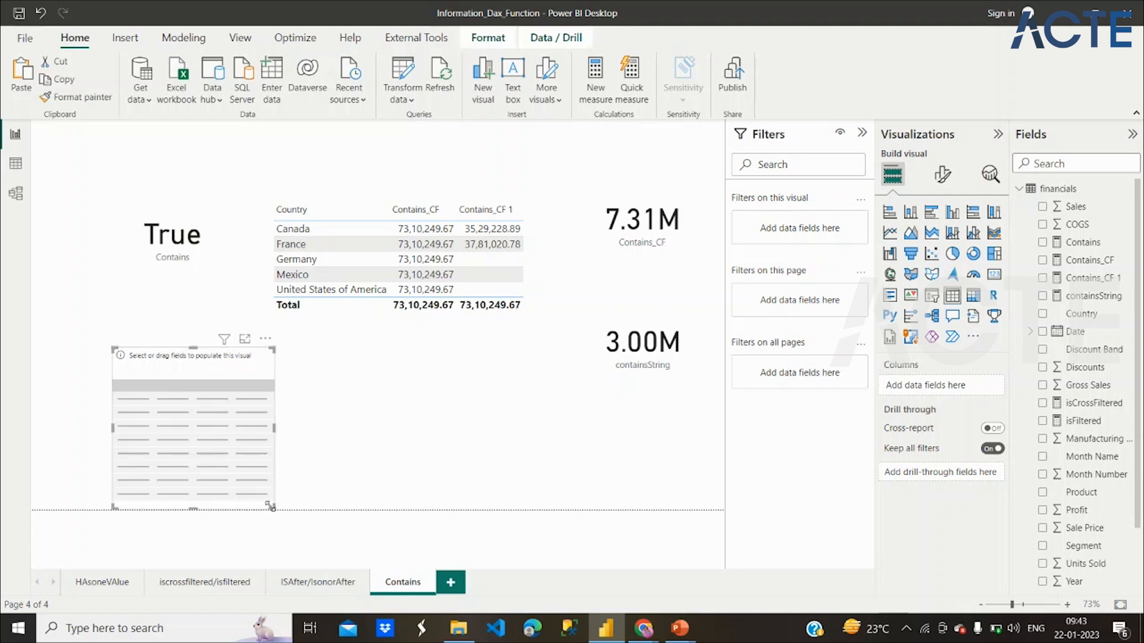
pyautogui.moveTo(274, 508); pyautogui.dragTo(377, 462)
pyautogui.moveTo(277, 441); pyautogui.dragTo(445, 431)
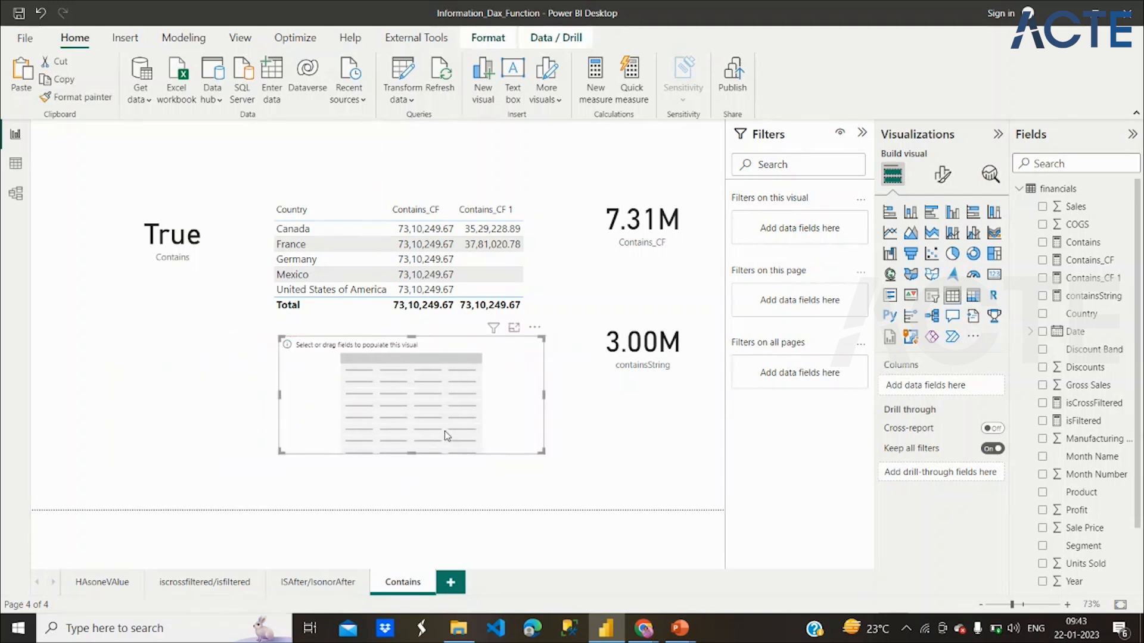
pyautogui.click(534, 327)
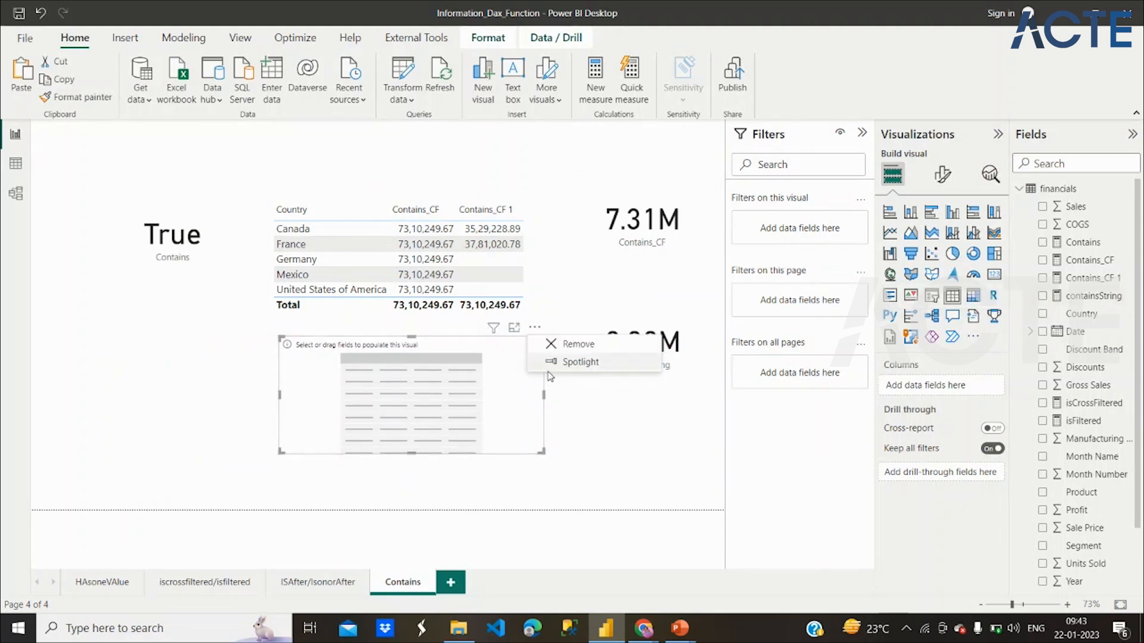
pyautogui.click(570, 345)
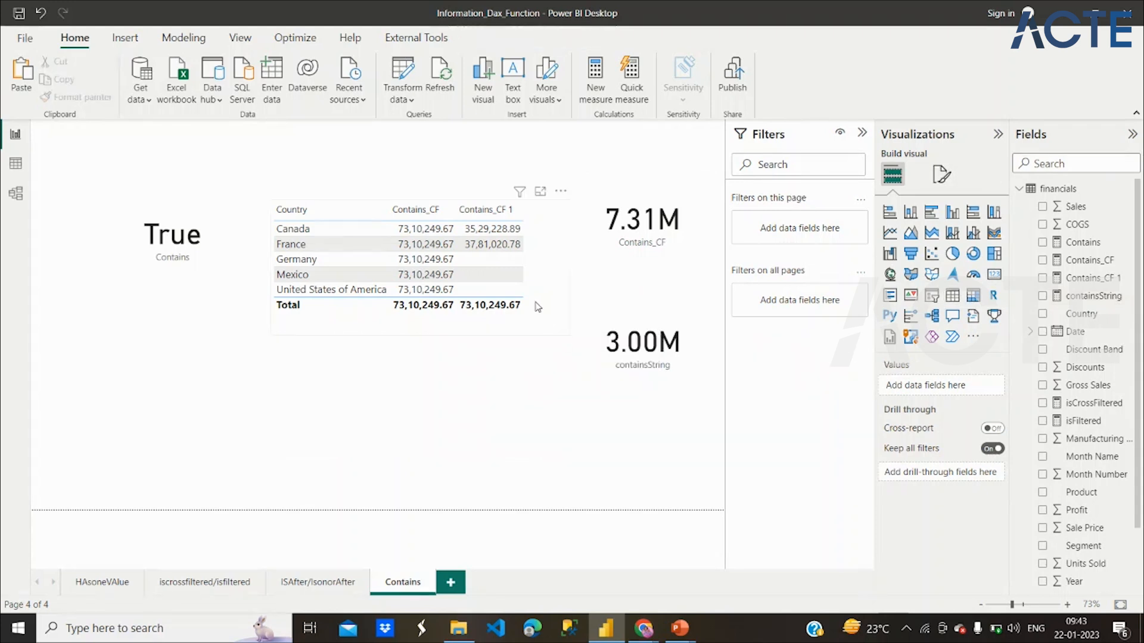
# Duplicate the country table and place the copy directly below the original
pyautogui.click(538, 307)
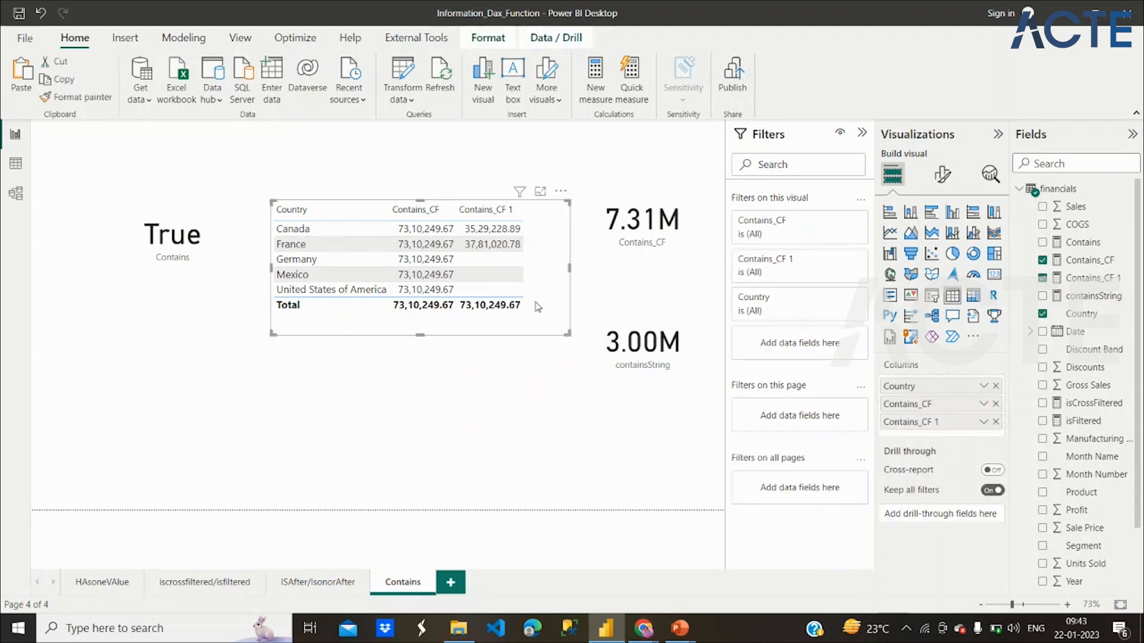
pyautogui.click(522, 429)
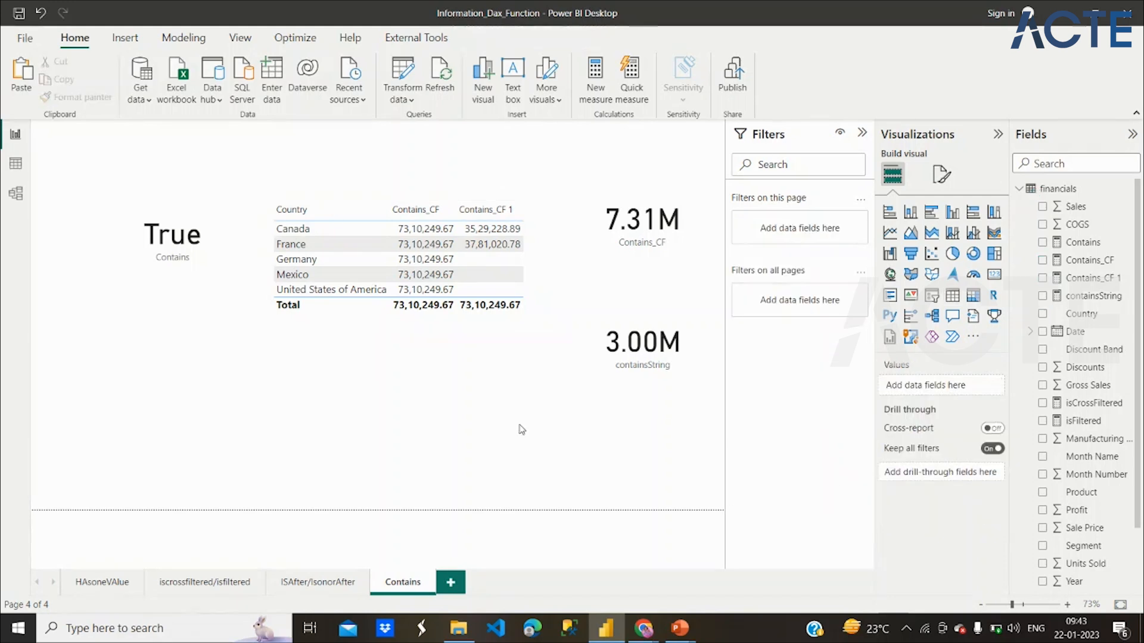
pyautogui.hotkey('ctrl', 'v')
pyautogui.moveTo(554, 331); pyautogui.dragTo(546, 457)
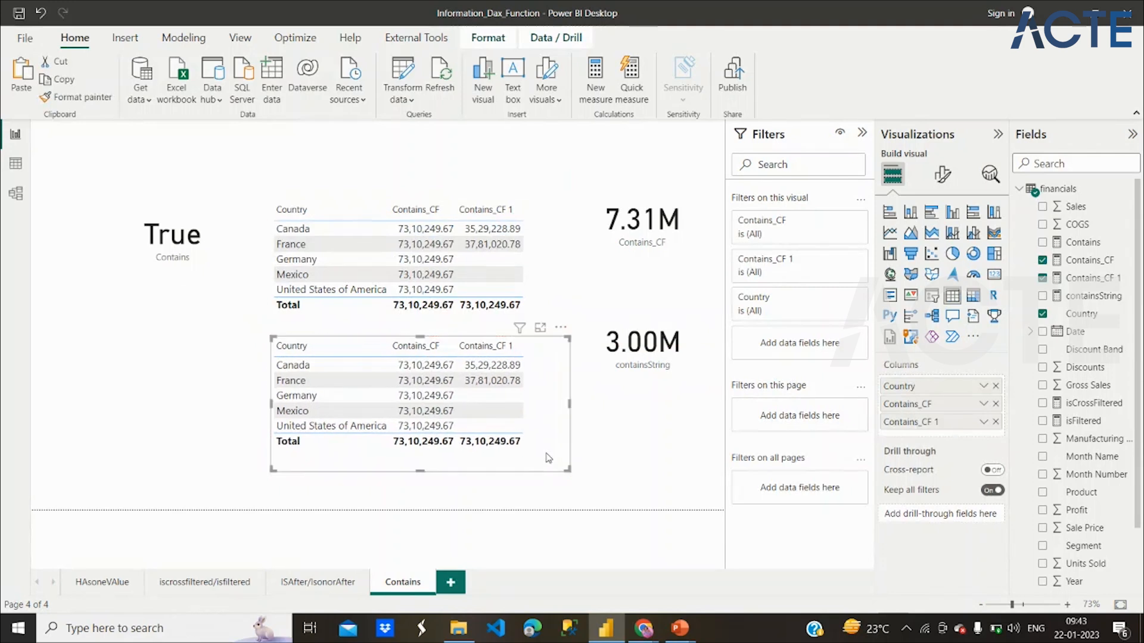
# Review the containsString measure's formula and compare it with the Case exercises in PowerPoint, returning to the Power BI report
pyautogui.click(654, 376)
pyautogui.click(1102, 296)
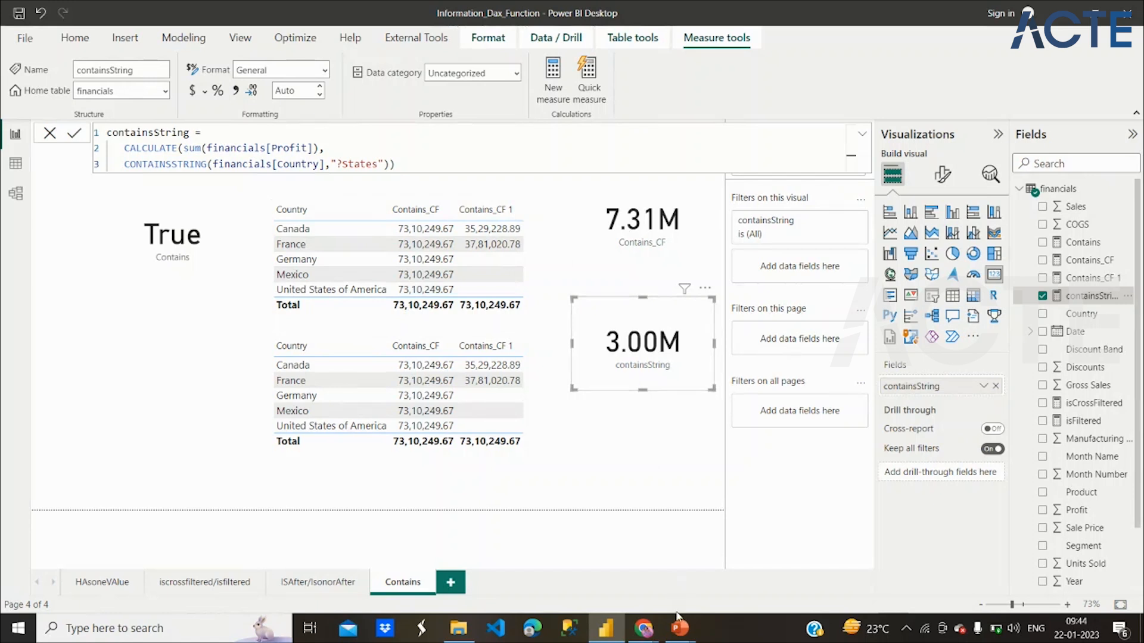
pyautogui.moveTo(685, 632)
pyautogui.click(760, 567)
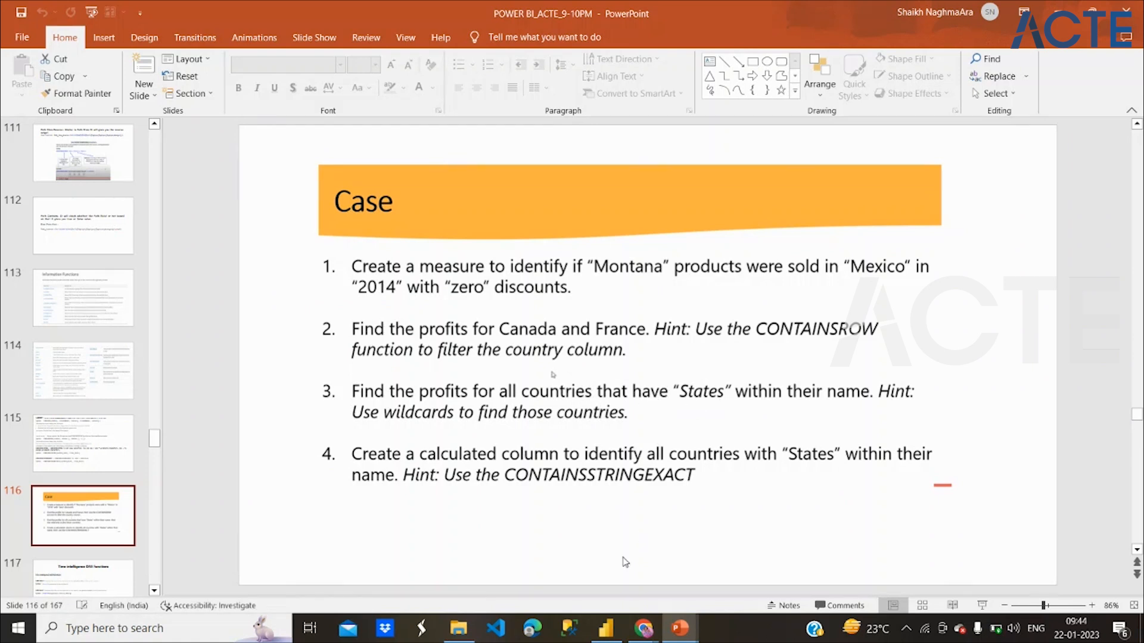
pyautogui.click(606, 627)
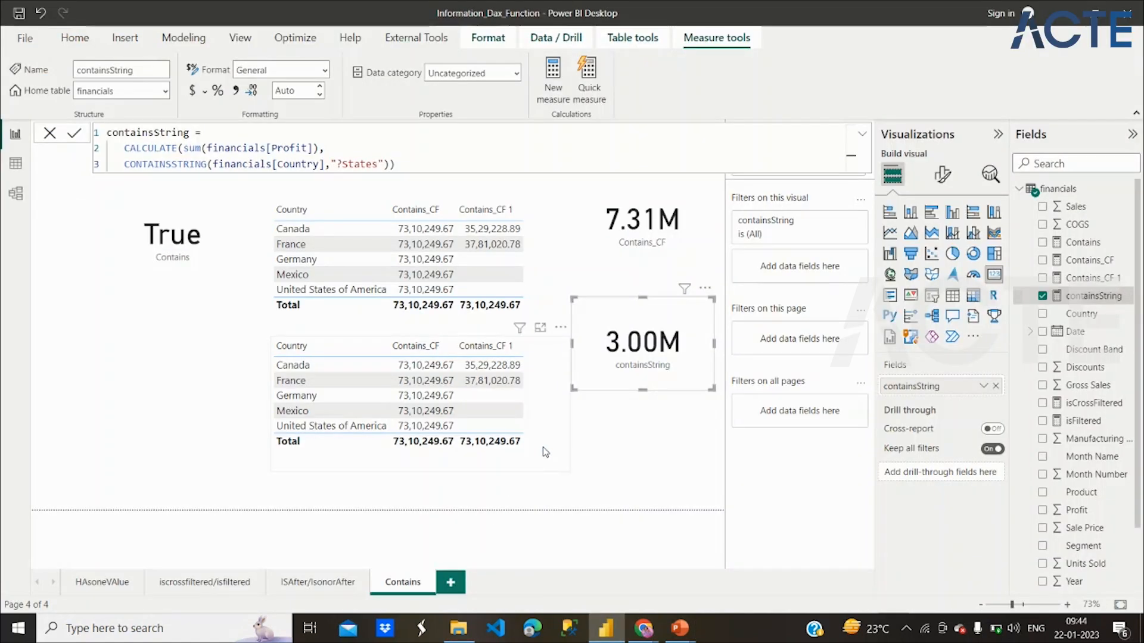
# Replace Contains_CF and Contains_CF 1 in the lower country table with the containsString measure
pyautogui.moveTo(544, 451); pyautogui.dragTo(524, 451)
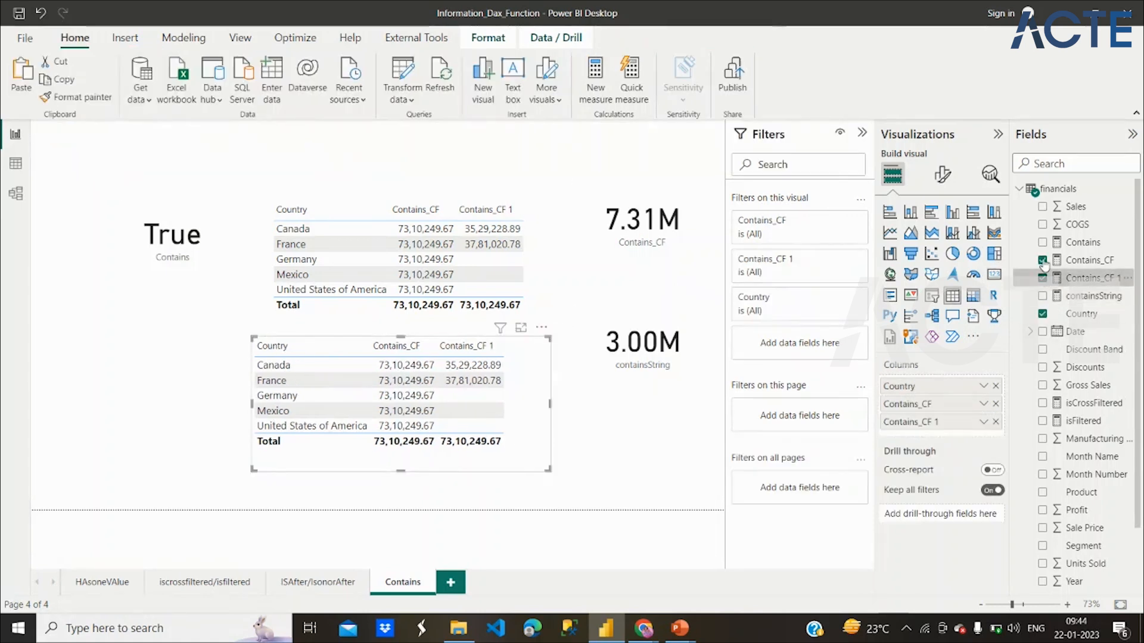
pyautogui.click(1043, 262)
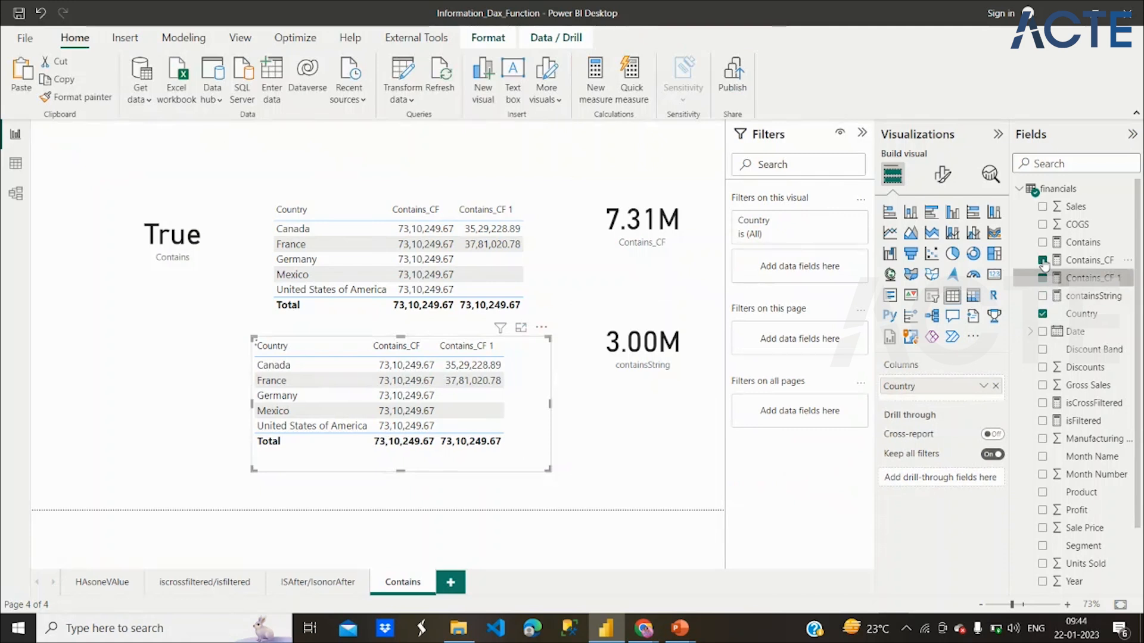
pyautogui.click(1043, 296)
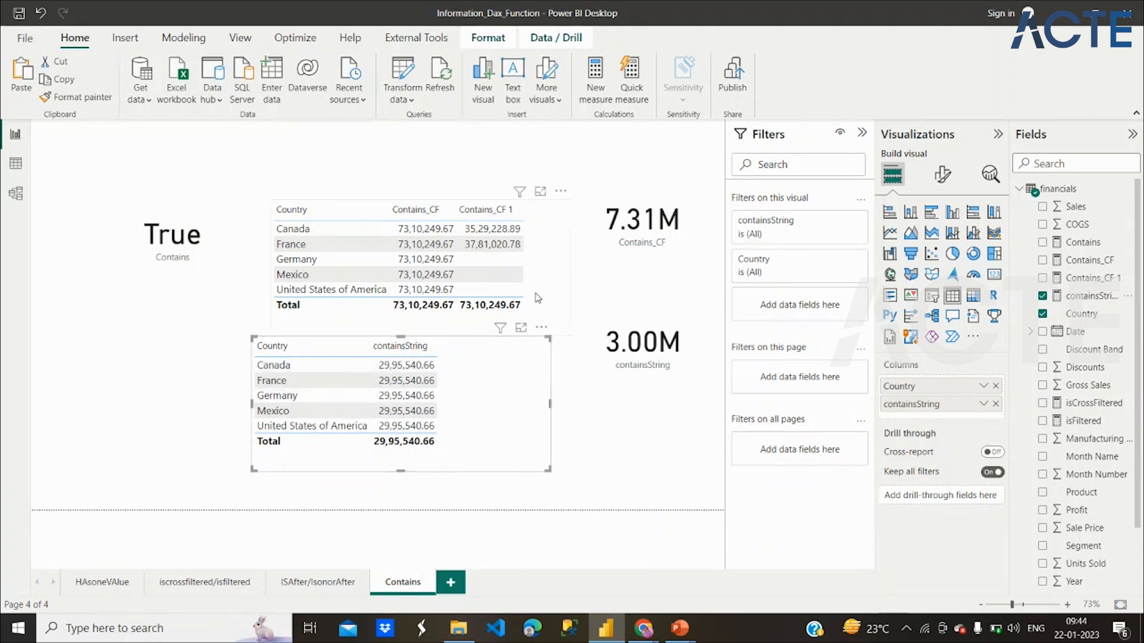
# Wrap the CONTAINSSTRING condition of the containsString measure in Keepfilters( ) and commit the formula
pyautogui.click(1096, 296)
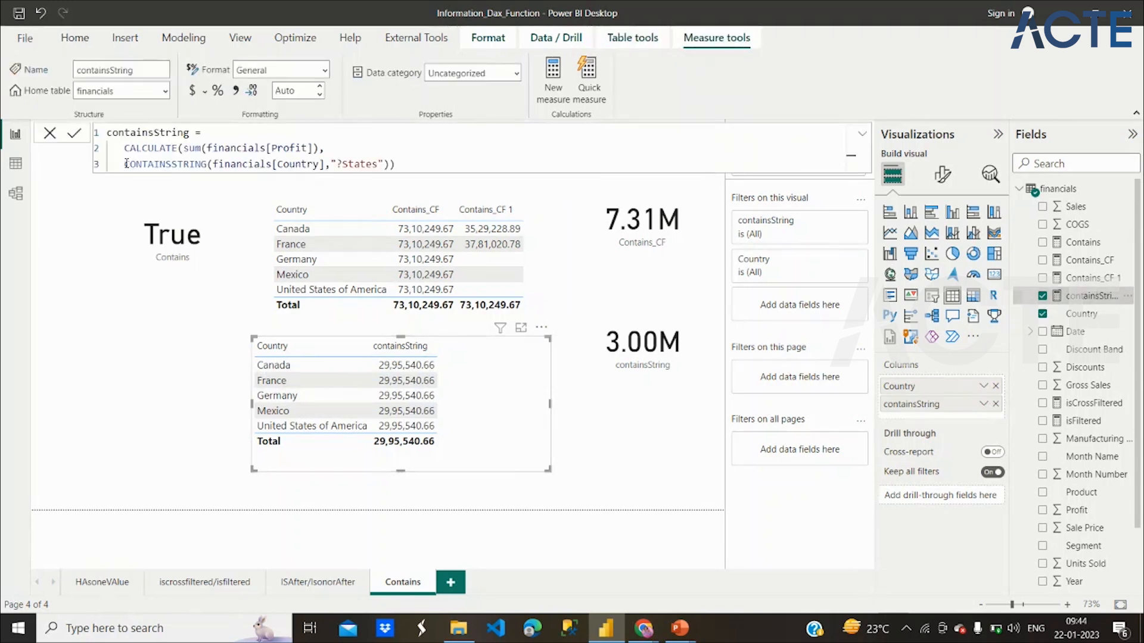
pyautogui.click(125, 164)
pyautogui.write('keep')
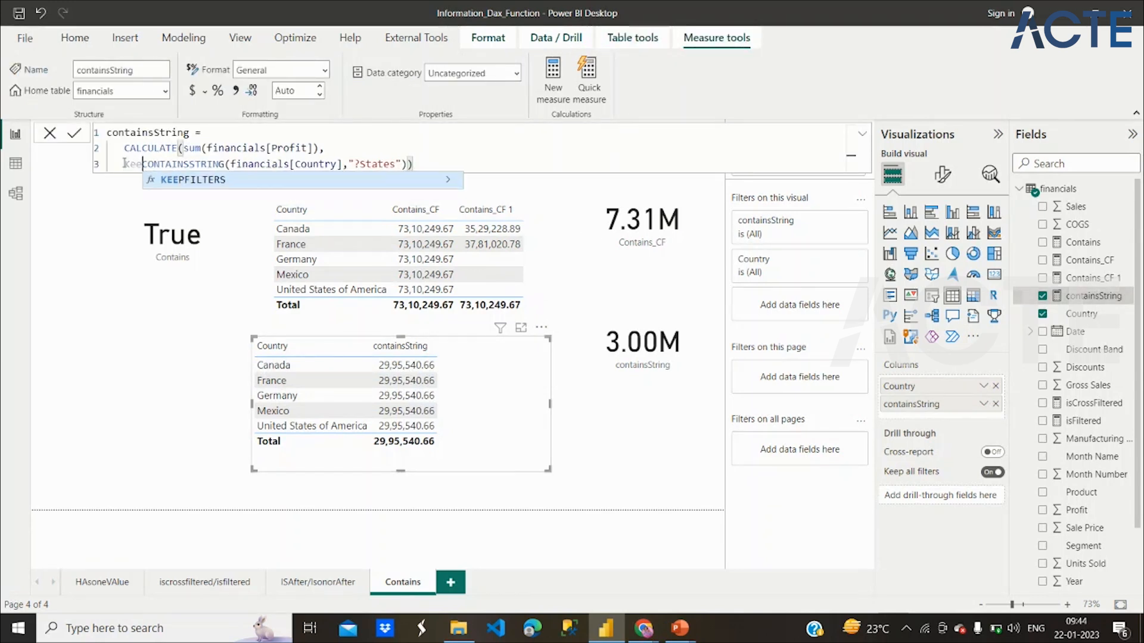
pyautogui.write('filters(')
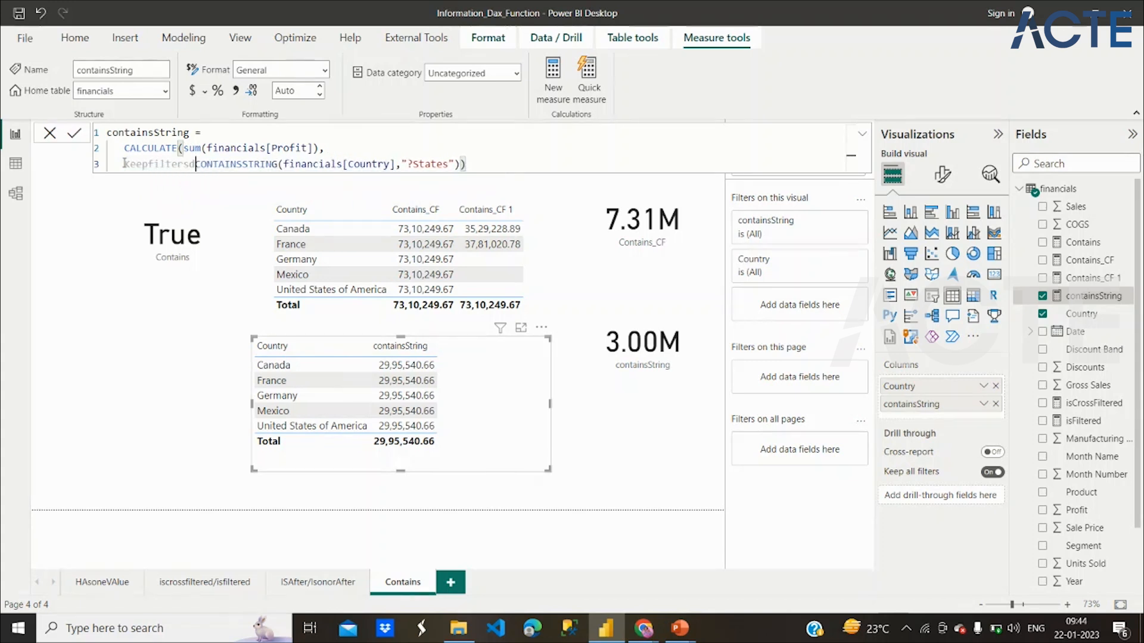
pyautogui.press('BackSpace')
pyautogui.write('(')
pyautogui.click(469, 164)
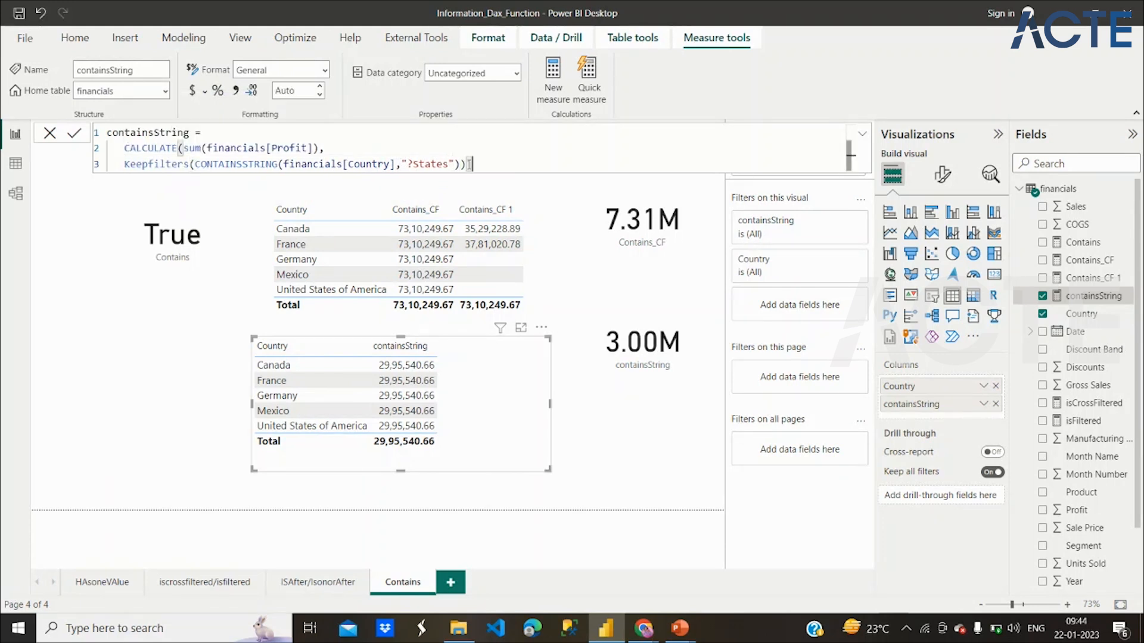
pyautogui.press('Return')
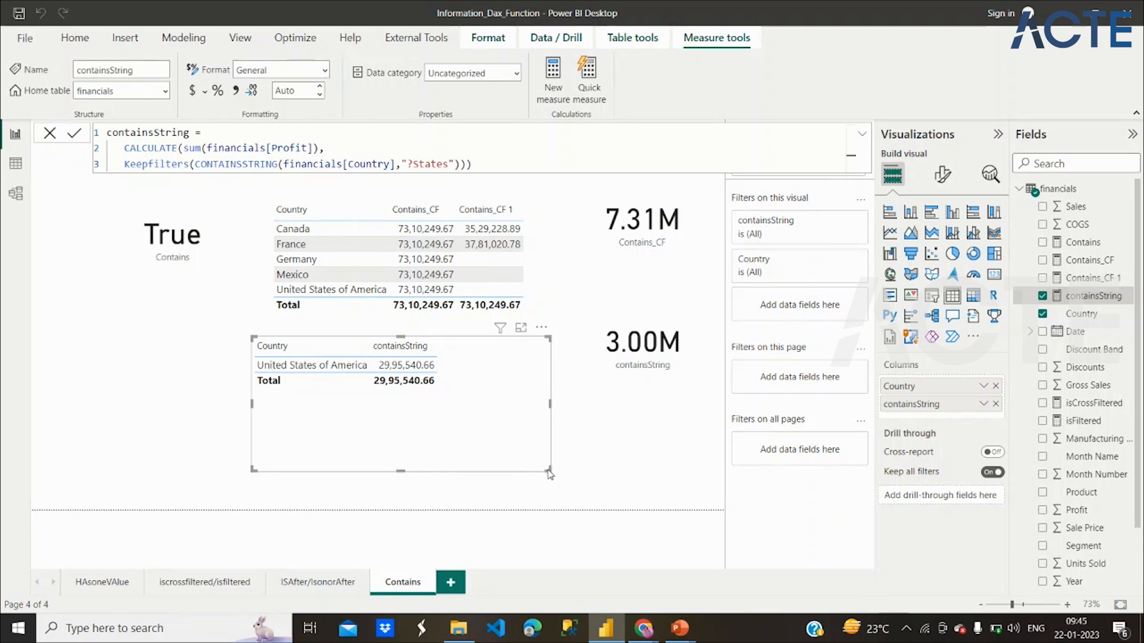
# Shrink the lower country table and reposition it beneath the upper table
pyautogui.moveTo(550, 471); pyautogui.dragTo(541, 404)
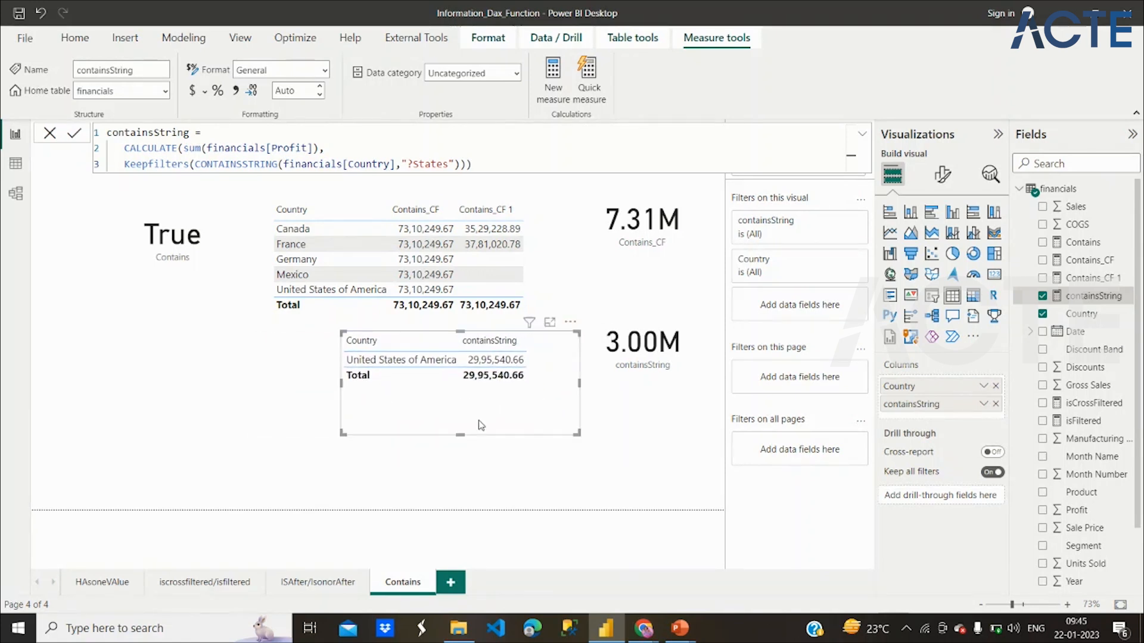
# Check the Case exercises slide in the POWER BI_ACTE_9-10PM PowerPoint deck for the CONTAINSSTRINGEXACT task, returning to the Power BI report
pyautogui.click(542, 480)
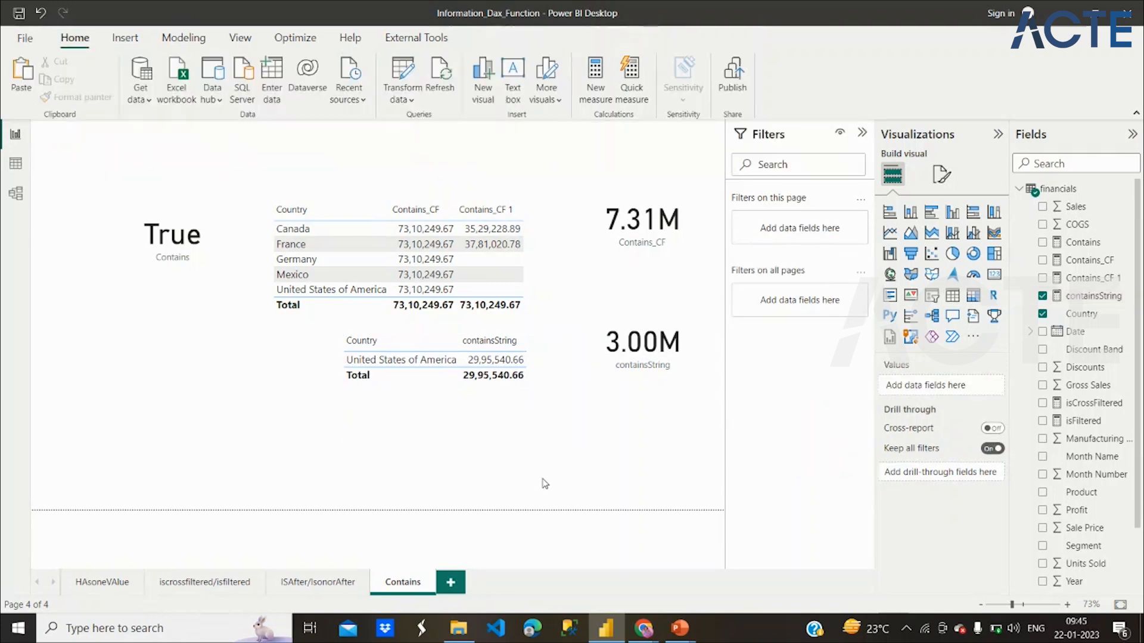
pyautogui.moveTo(678, 632)
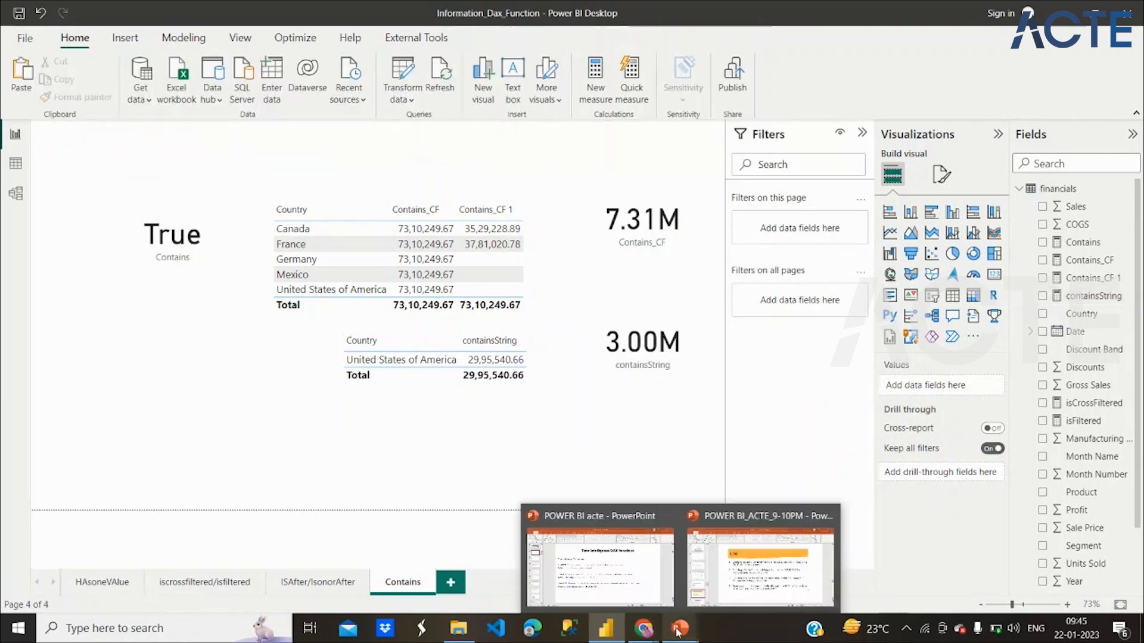
pyautogui.click(762, 554)
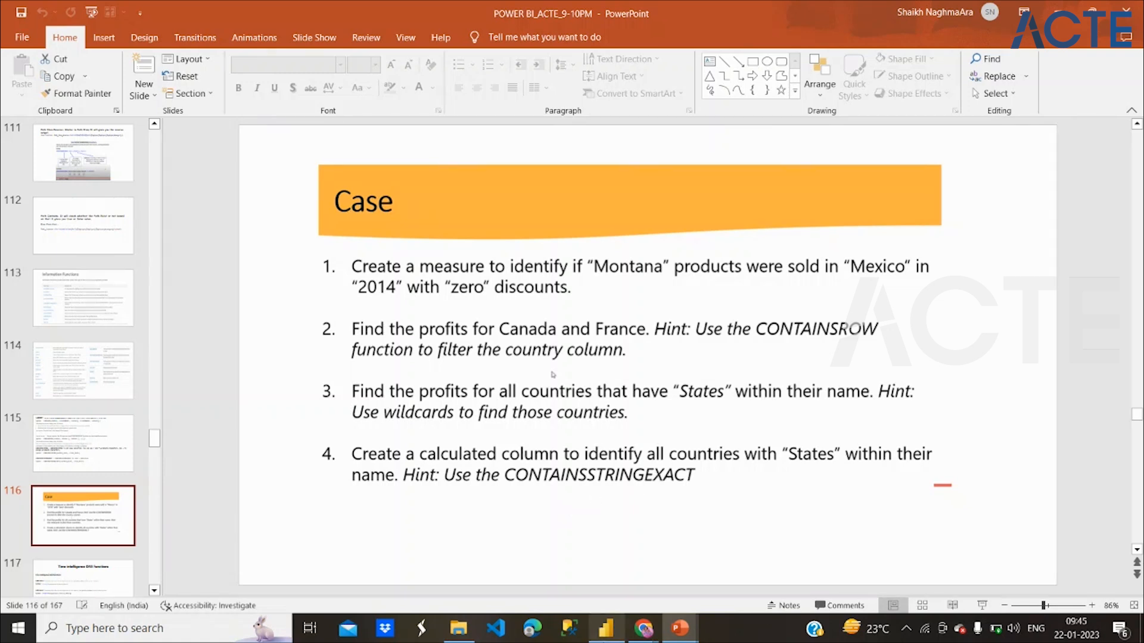
pyautogui.click(605, 629)
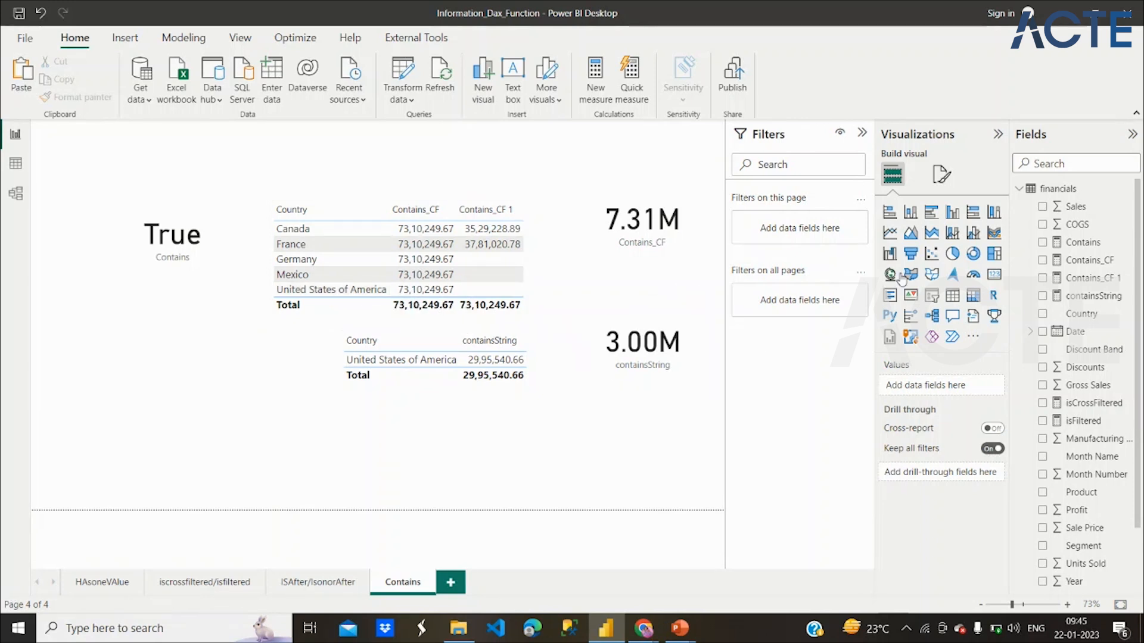
# Create a new measure named ContainsStringExact in the financials table, with its formula beginning on a second line
pyautogui.rightClick(1066, 190)
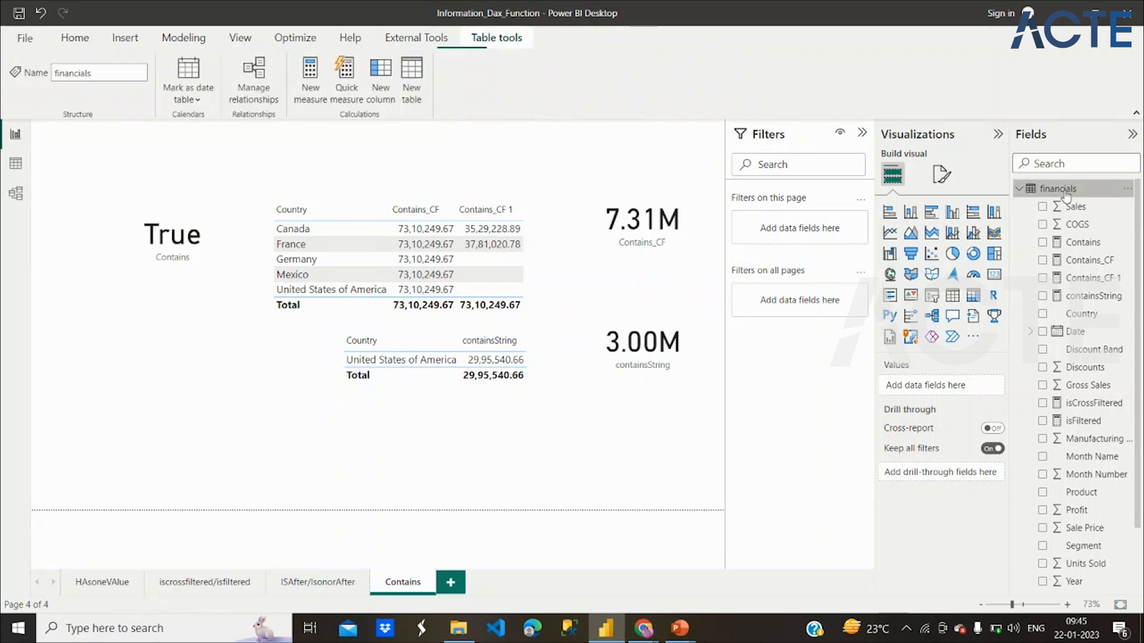
pyautogui.click(1000, 203)
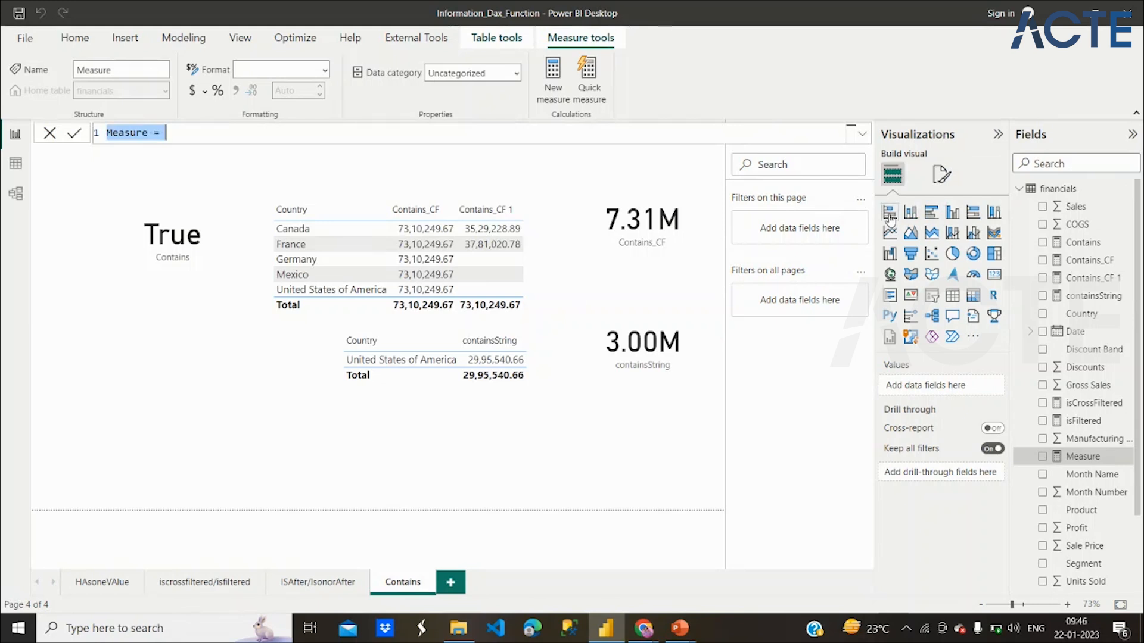
pyautogui.write('Contain')
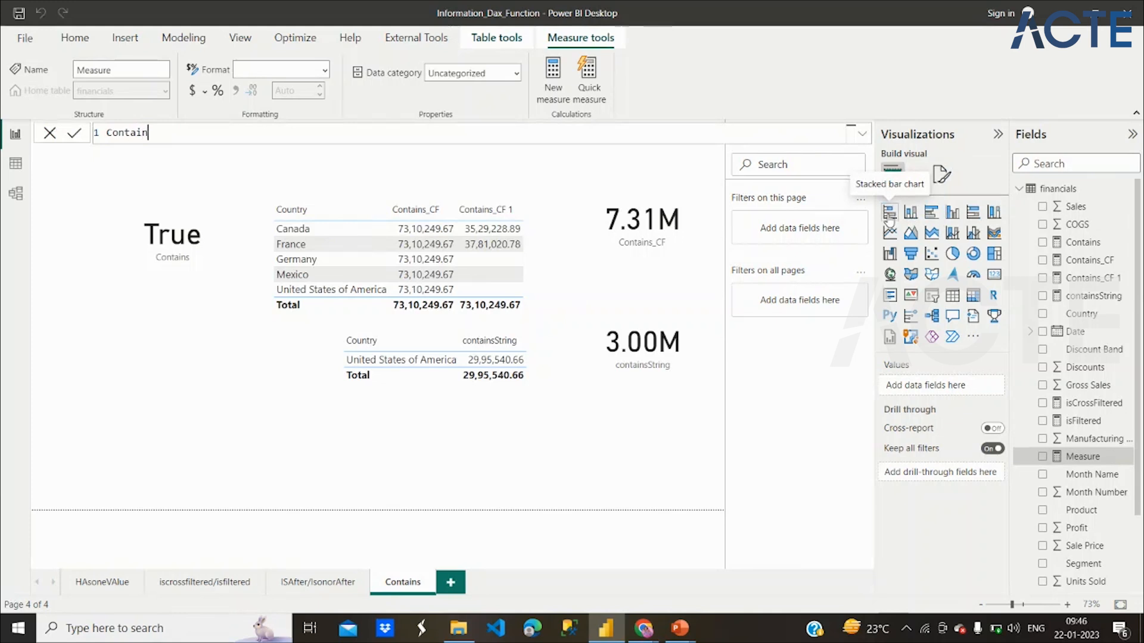
pyautogui.write('sStringExact=')
pyautogui.hotkey('shift', 'Return')
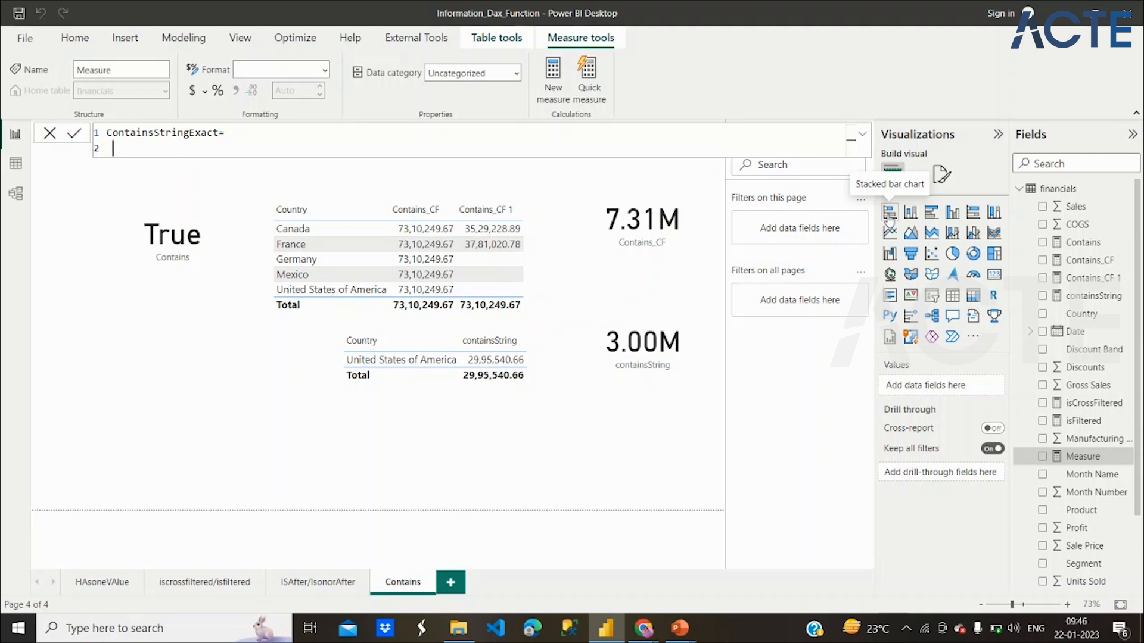
# Begin the ContainsStringExact formula with CALCULATE(sum(financials[Profit]), and continue on a new line for the filter
pyautogui.write('Calcul')
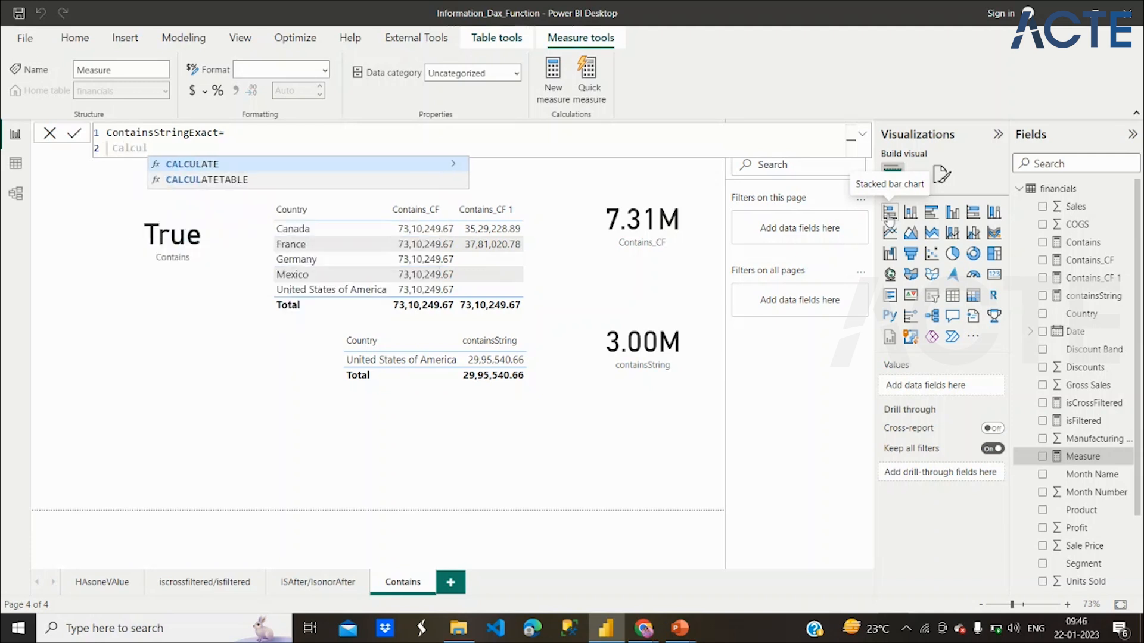
pyautogui.click(415, 167)
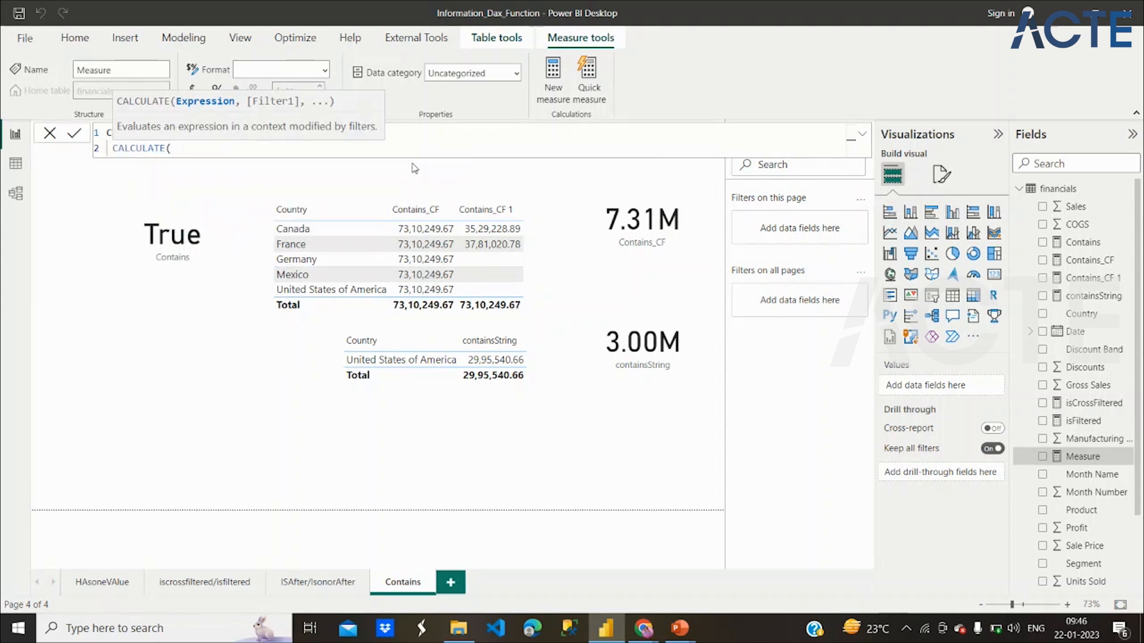
pyautogui.write('sum')
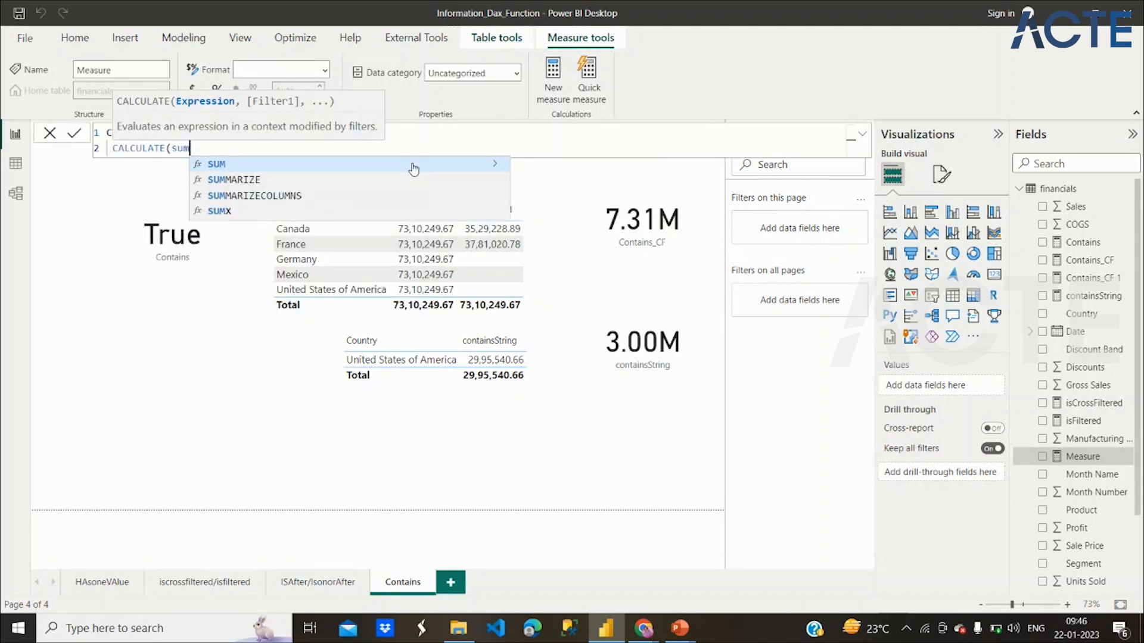
pyautogui.write('(pro')
pyautogui.click(377, 244)
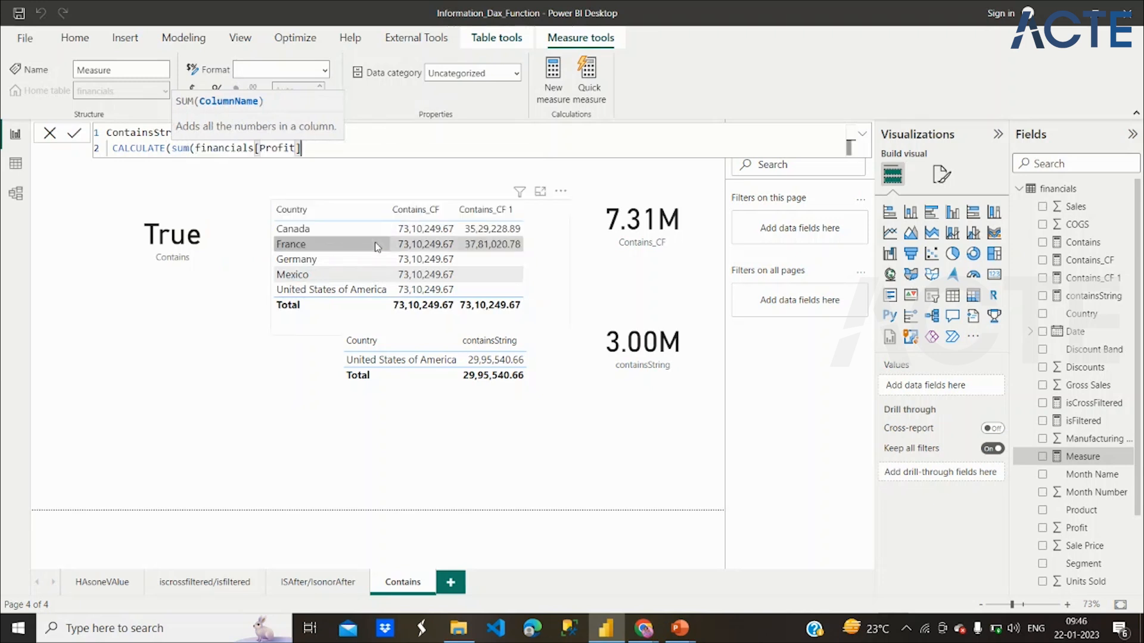
pyautogui.write(')')
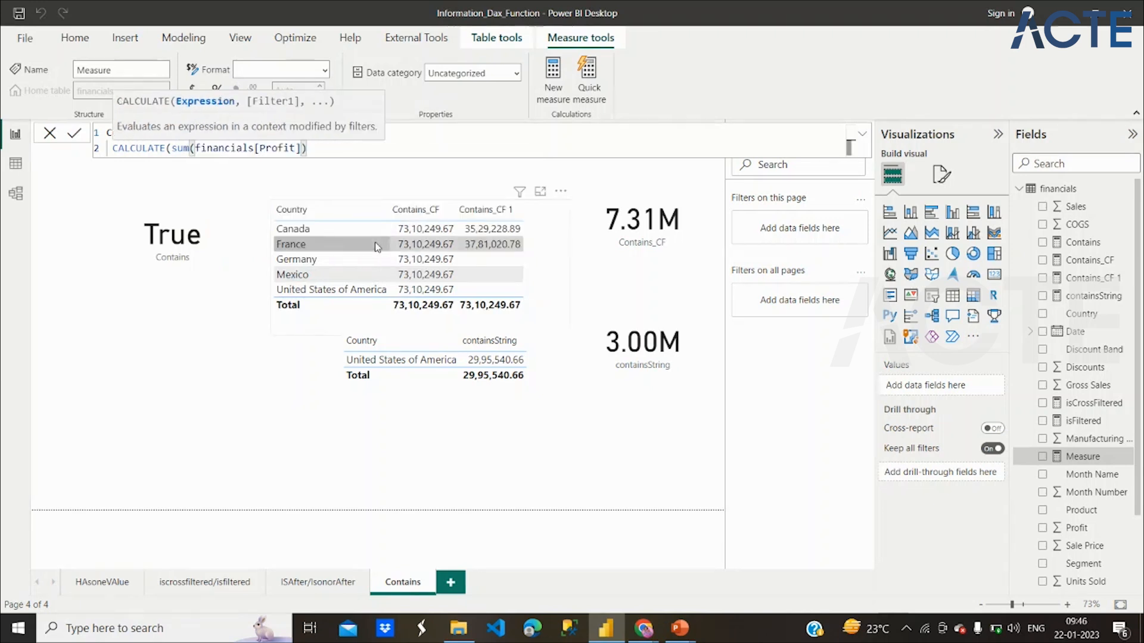
pyautogui.write(',')
pyautogui.hotkey('shift', 'Return')
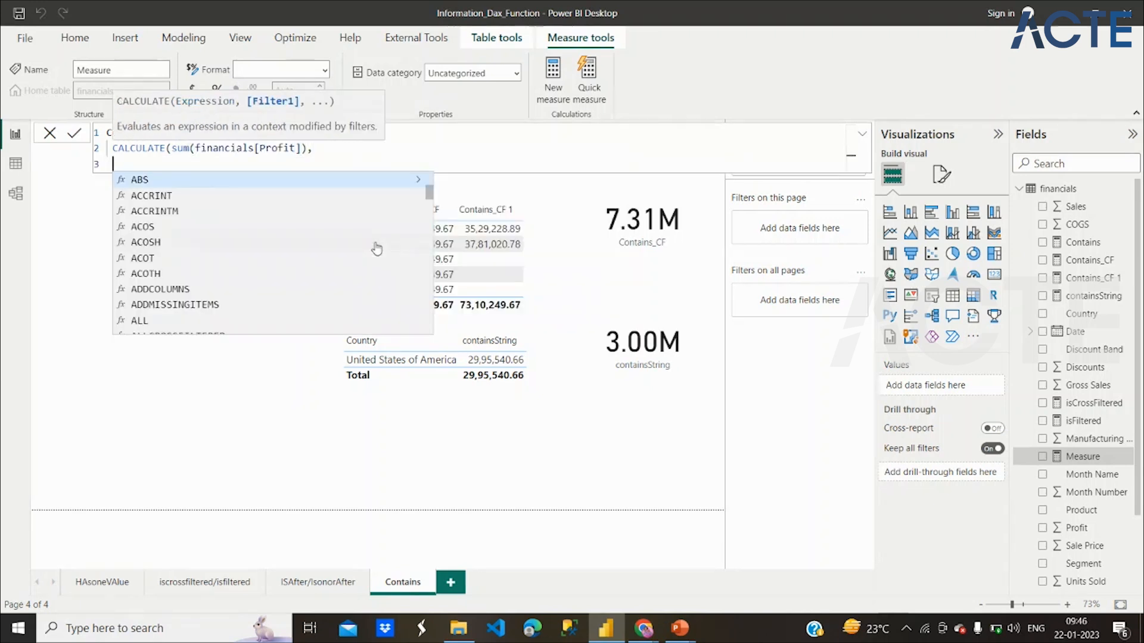
# Add the filter CONTAINSSTRINGEXACT(financials[Country],"StateS") to the measure and close the CALCULATE expression
pyautogui.write('Contai')
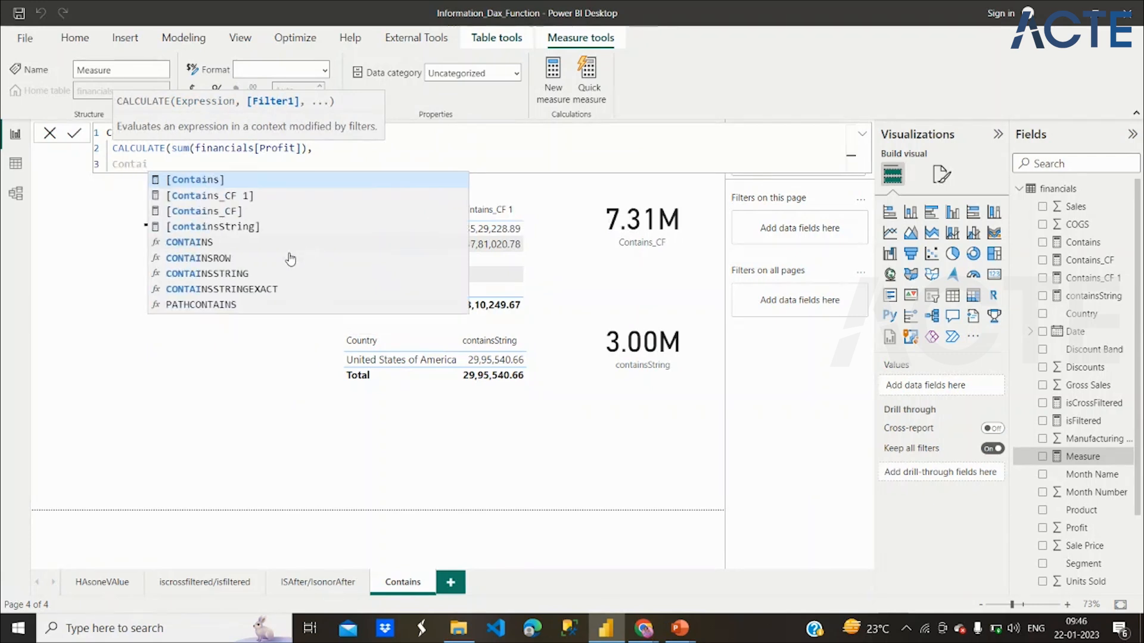
pyautogui.click(265, 289)
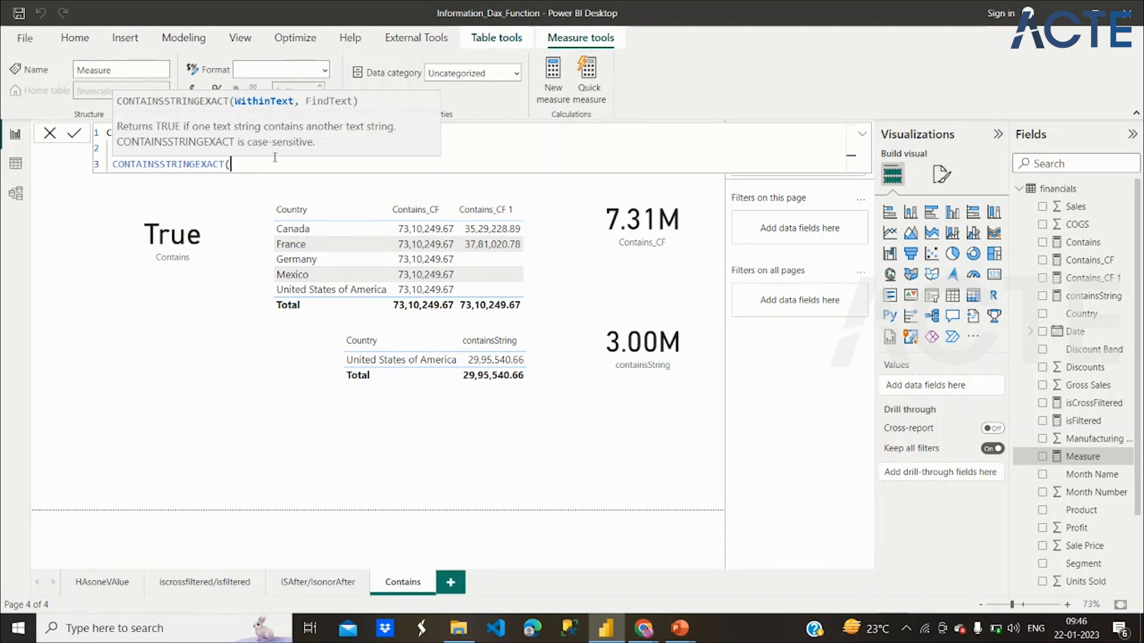
pyautogui.write('fina')
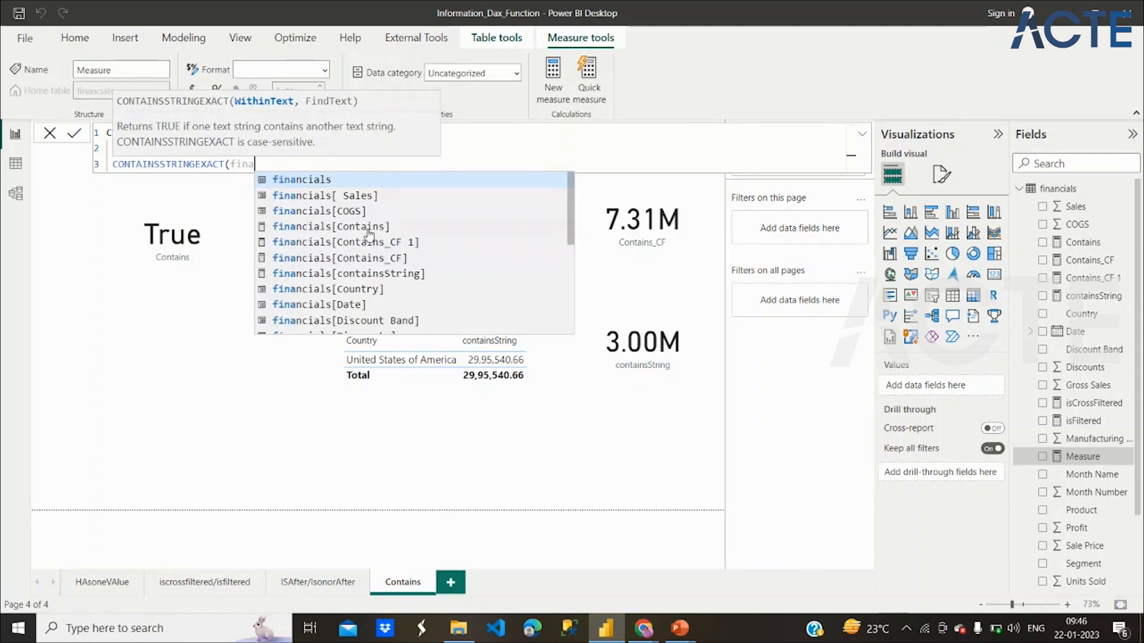
pyautogui.doubleClick(359, 289)
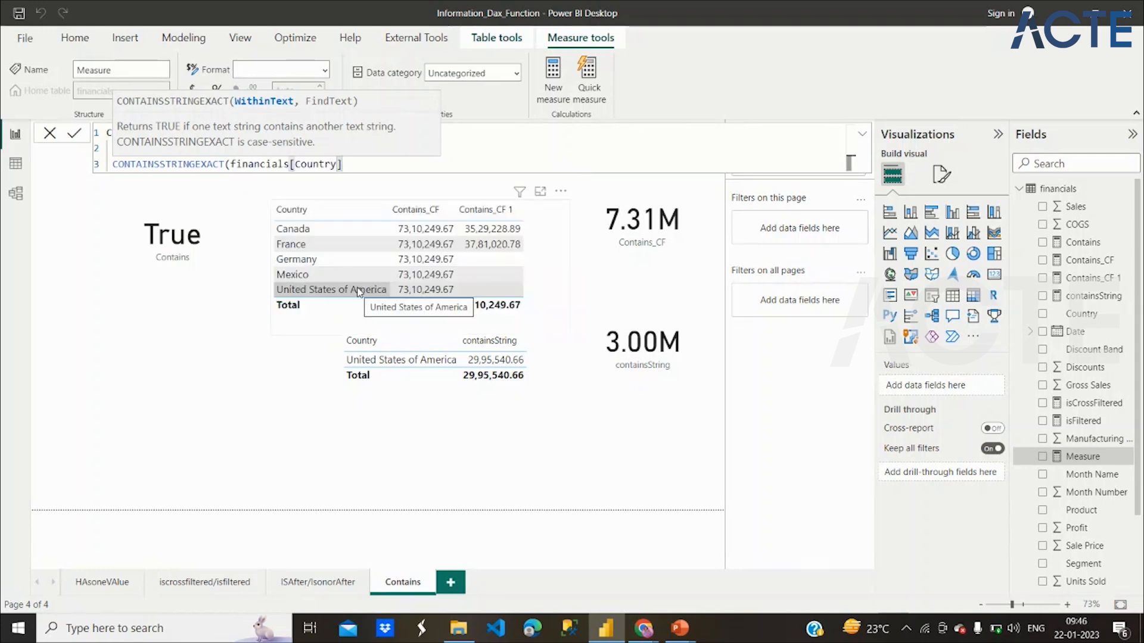
pyautogui.write(',"State')
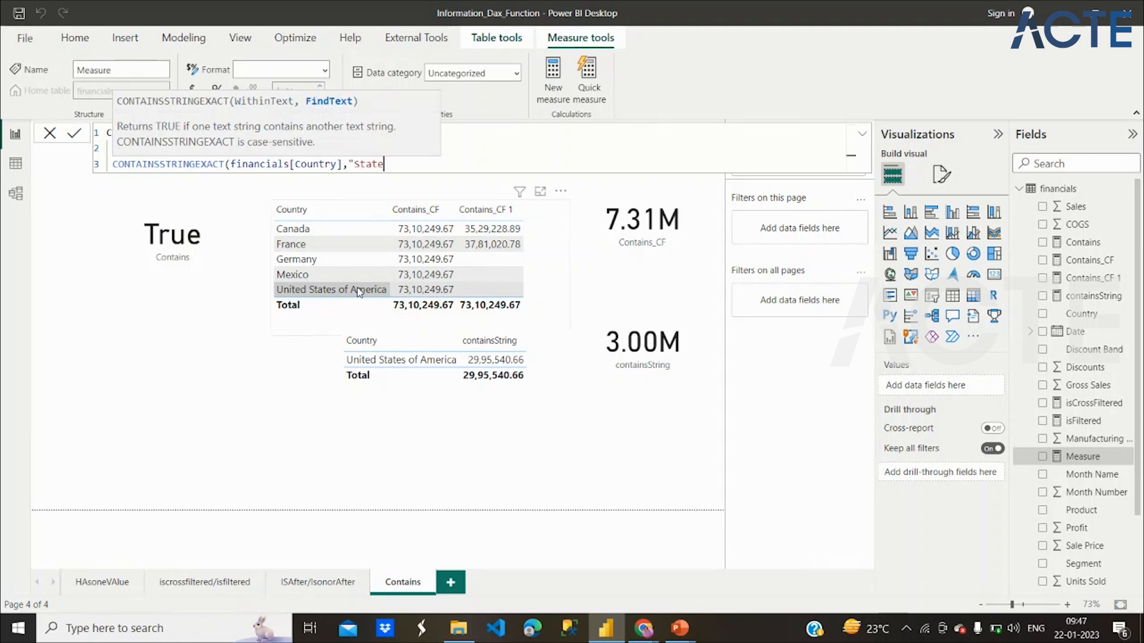
pyautogui.write('S"))')
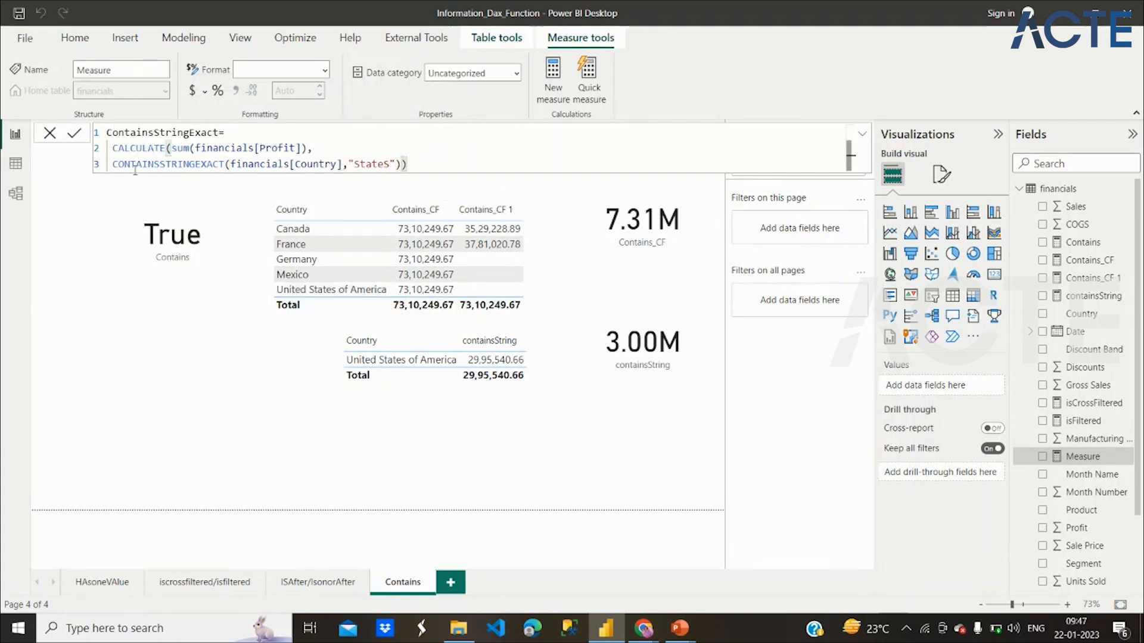
# Wrap the CONTAINSSTRINGEXACT condition in keepfilters( ) and commit the ContainsStringExact measure
pyautogui.doubleClick(112, 169)
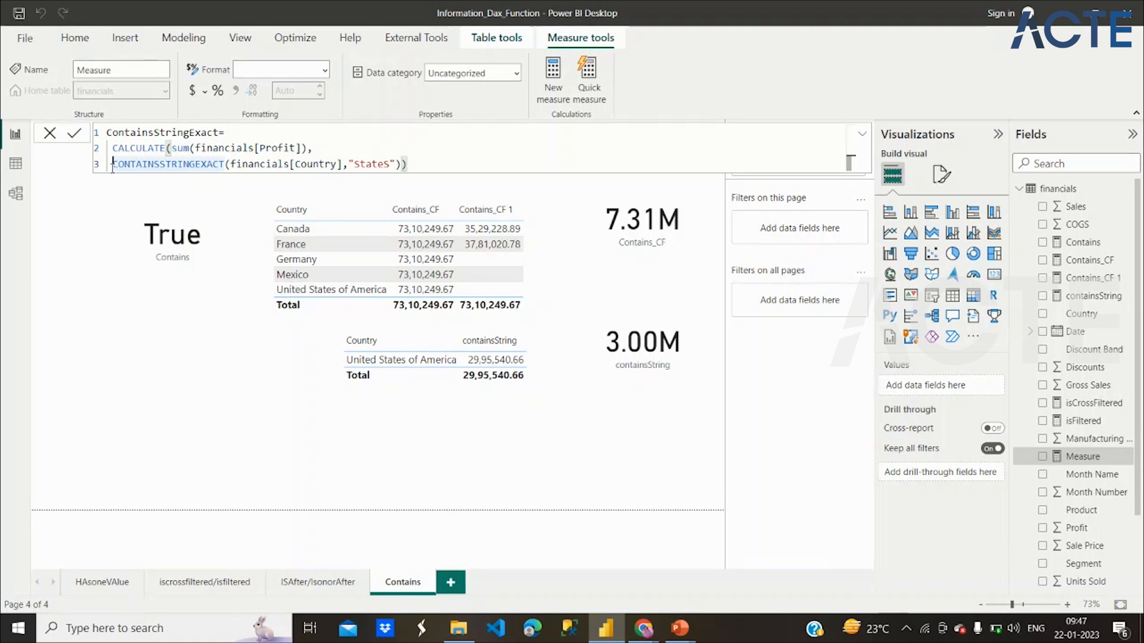
pyautogui.write('keepfilters')
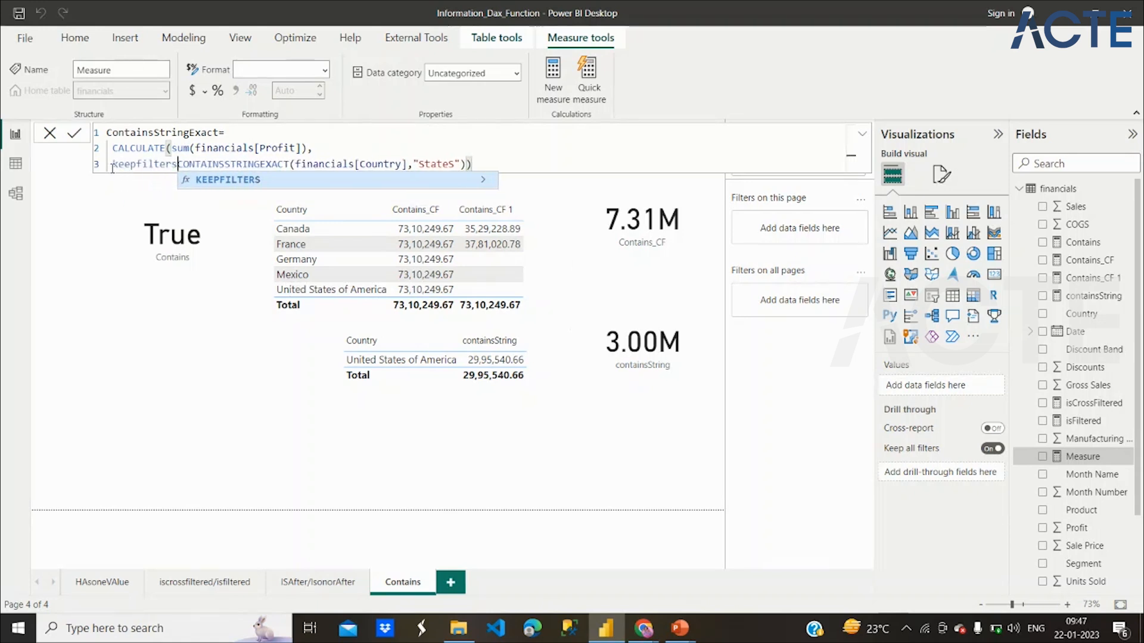
pyautogui.write('(')
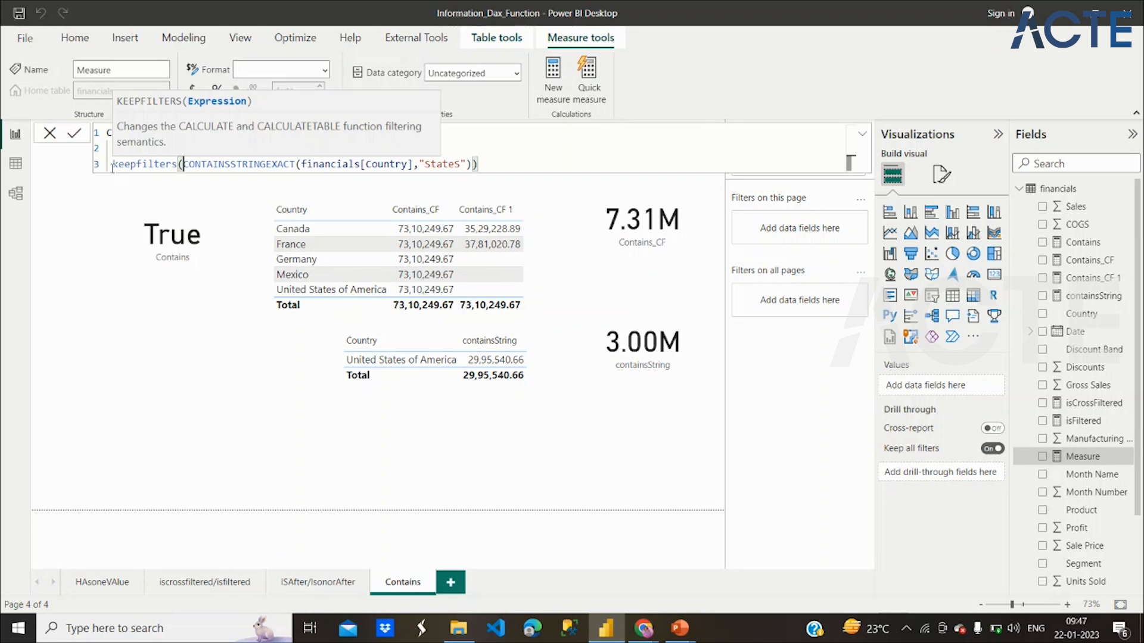
pyautogui.click(493, 165)
pyautogui.write(')')
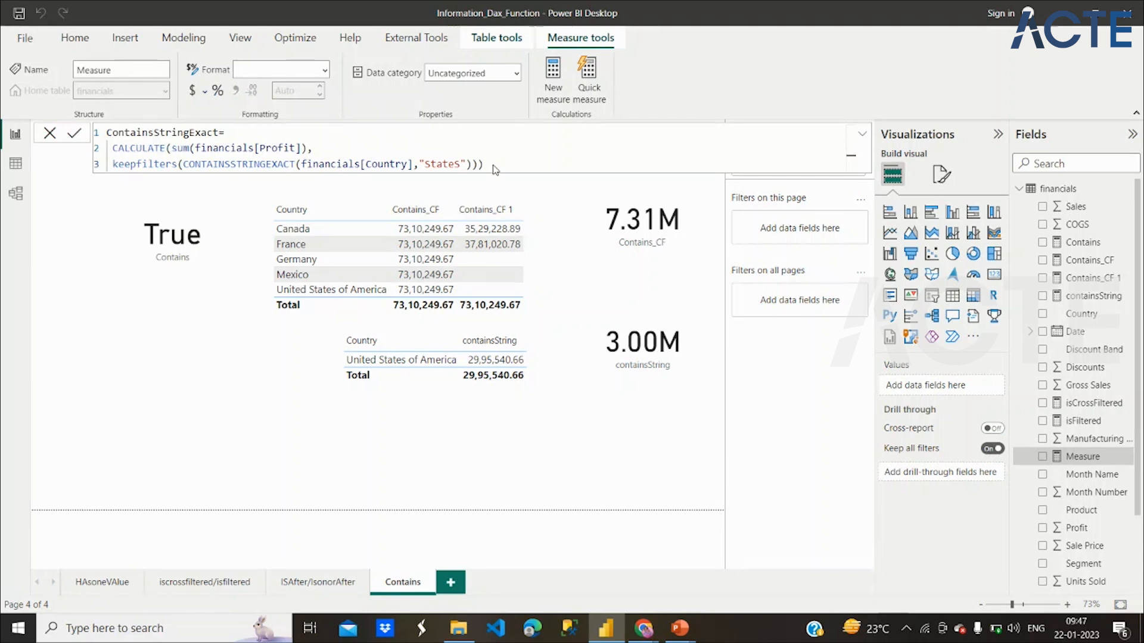
pyautogui.press('Return')
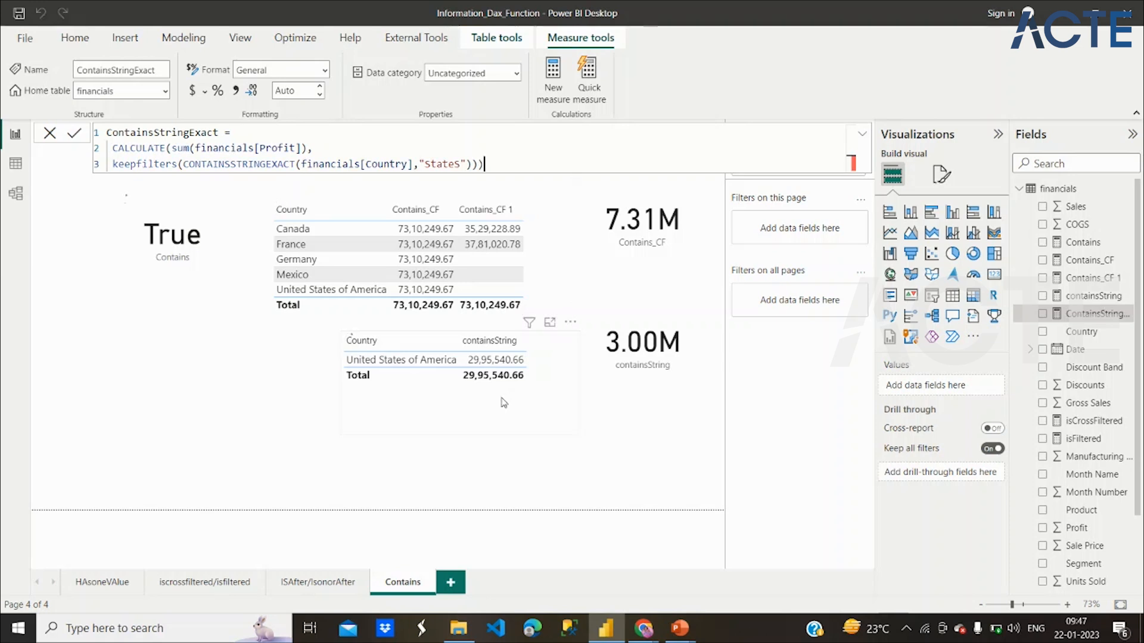
# Paste a copy of the upper country table below the original and move the containsString table beneath its card to make room
pyautogui.click(504, 403)
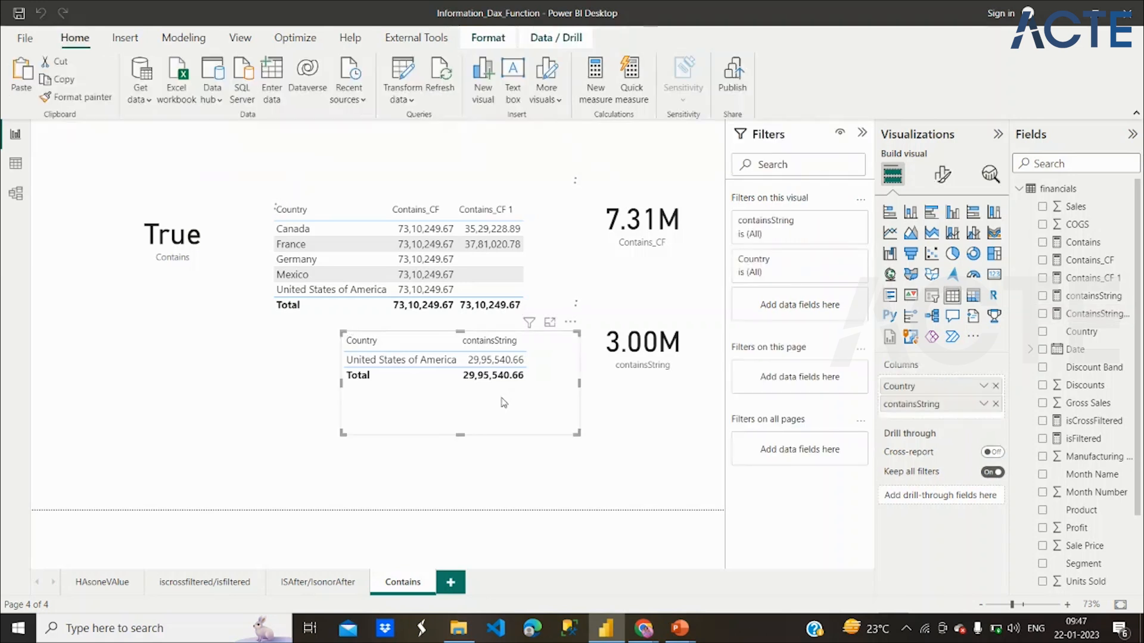
pyautogui.click(215, 372)
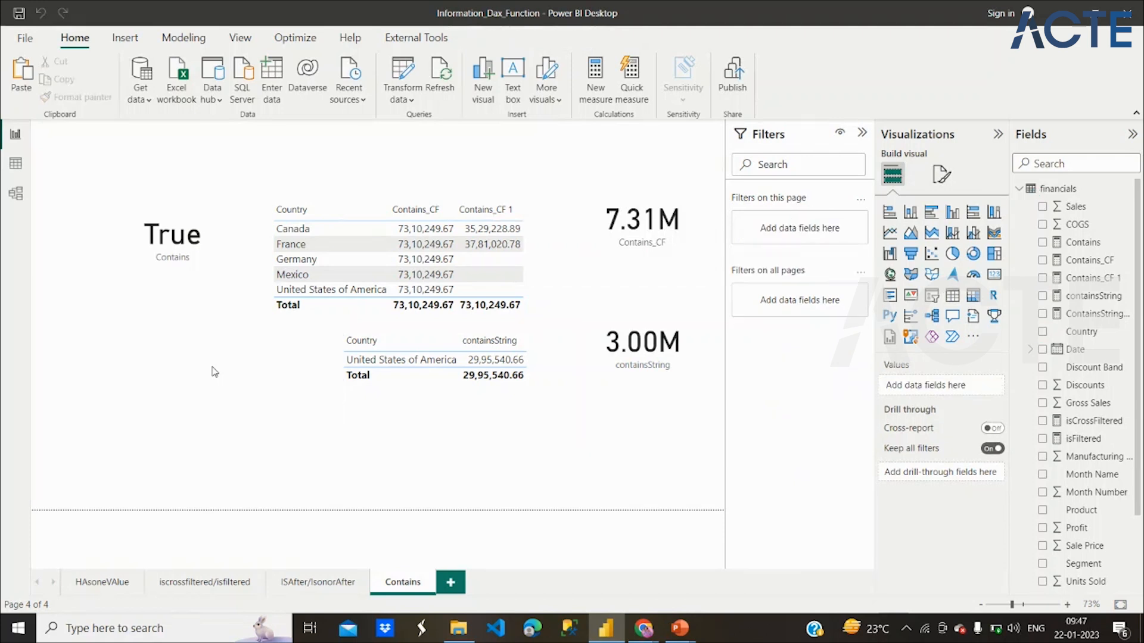
pyautogui.hotkey('ctrl', 'v')
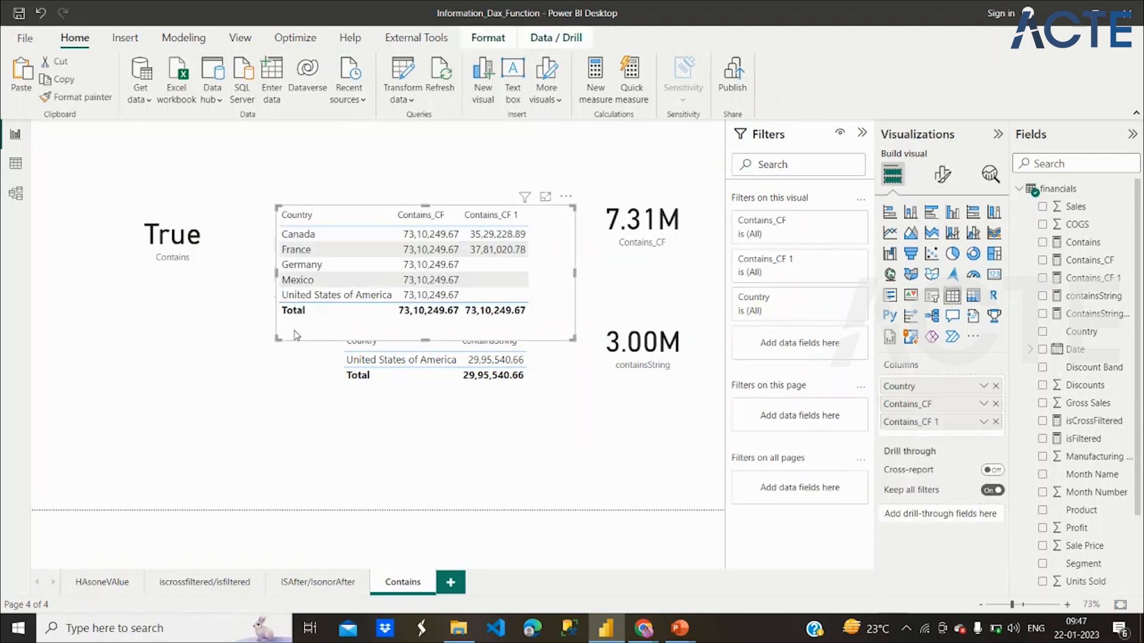
pyautogui.moveTo(290, 338); pyautogui.dragTo(124, 439)
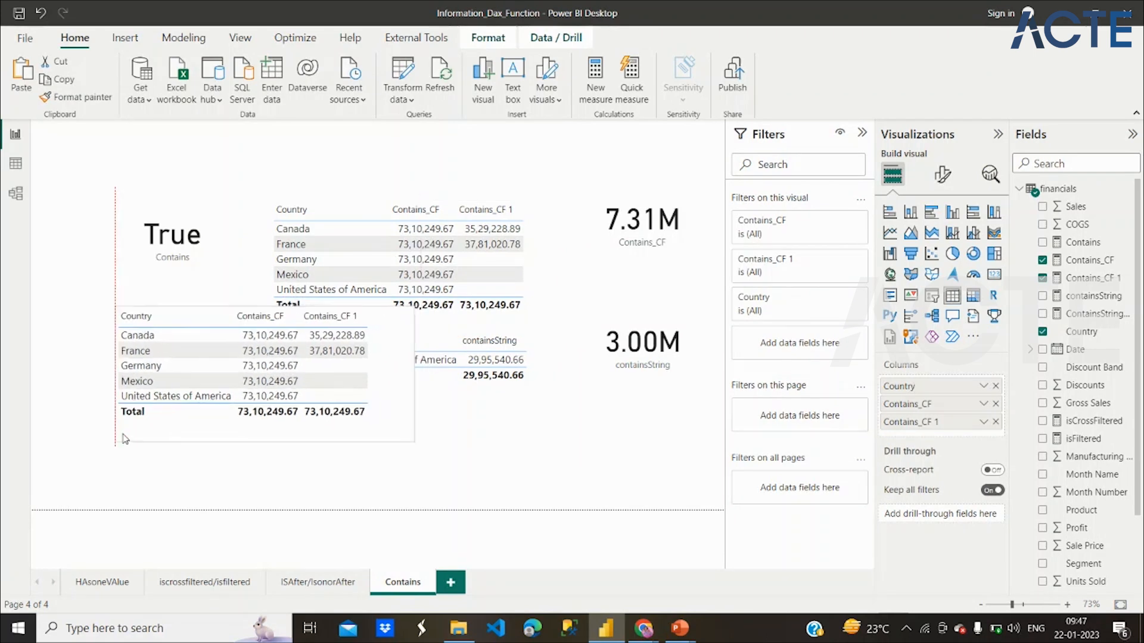
pyautogui.moveTo(356, 394); pyautogui.dragTo(278, 423)
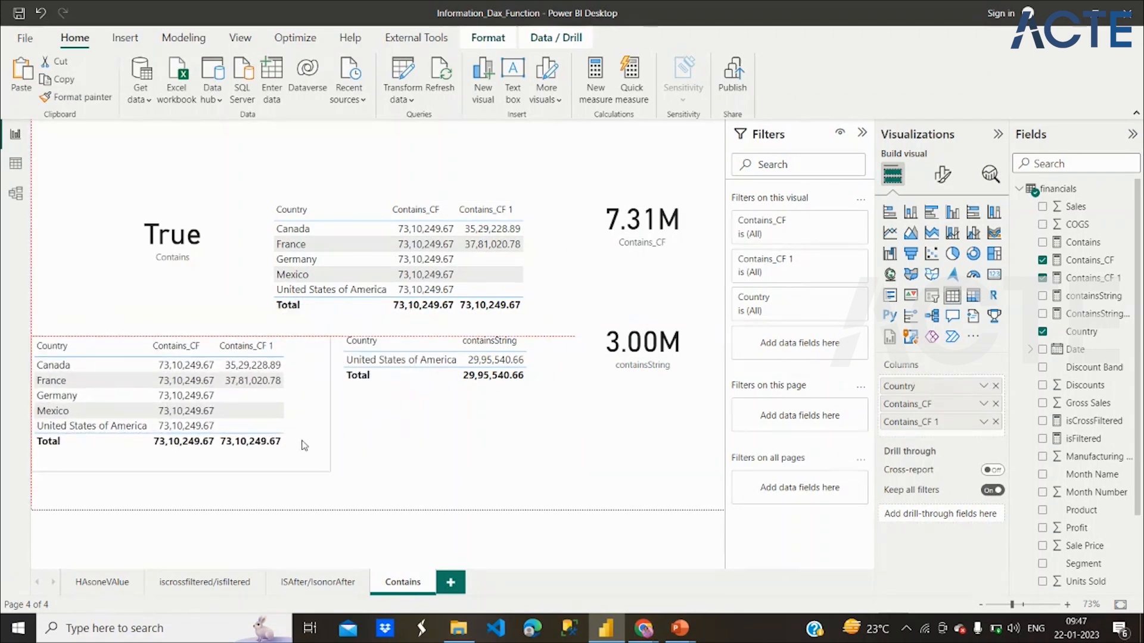
pyautogui.moveTo(455, 414); pyautogui.dragTo(587, 451)
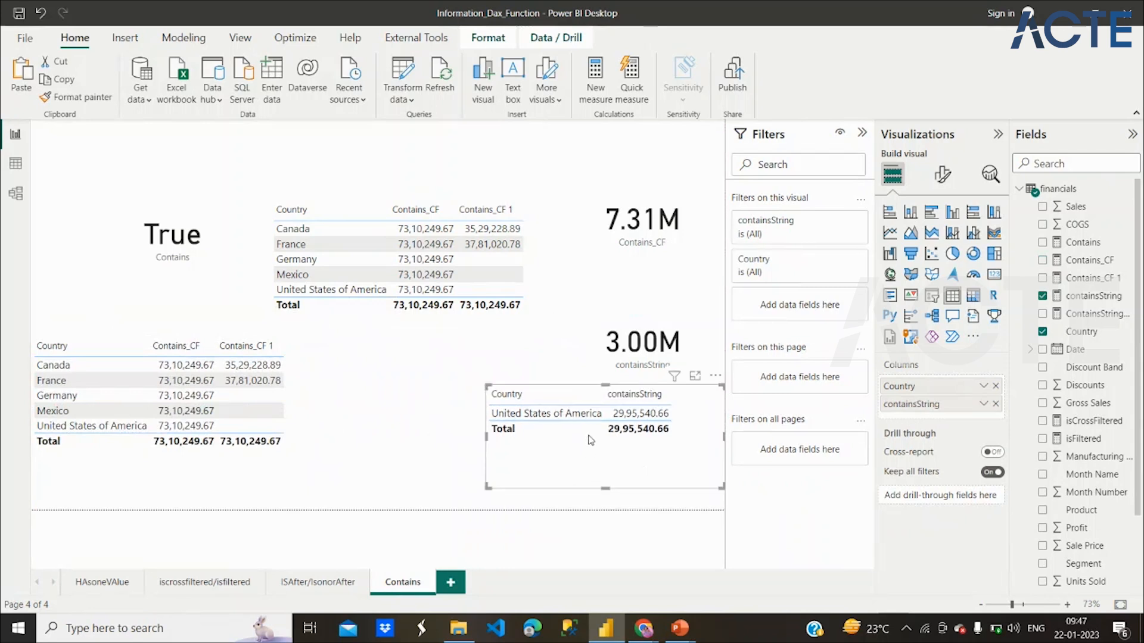
pyautogui.moveTo(302, 429); pyautogui.dragTo(401, 436)
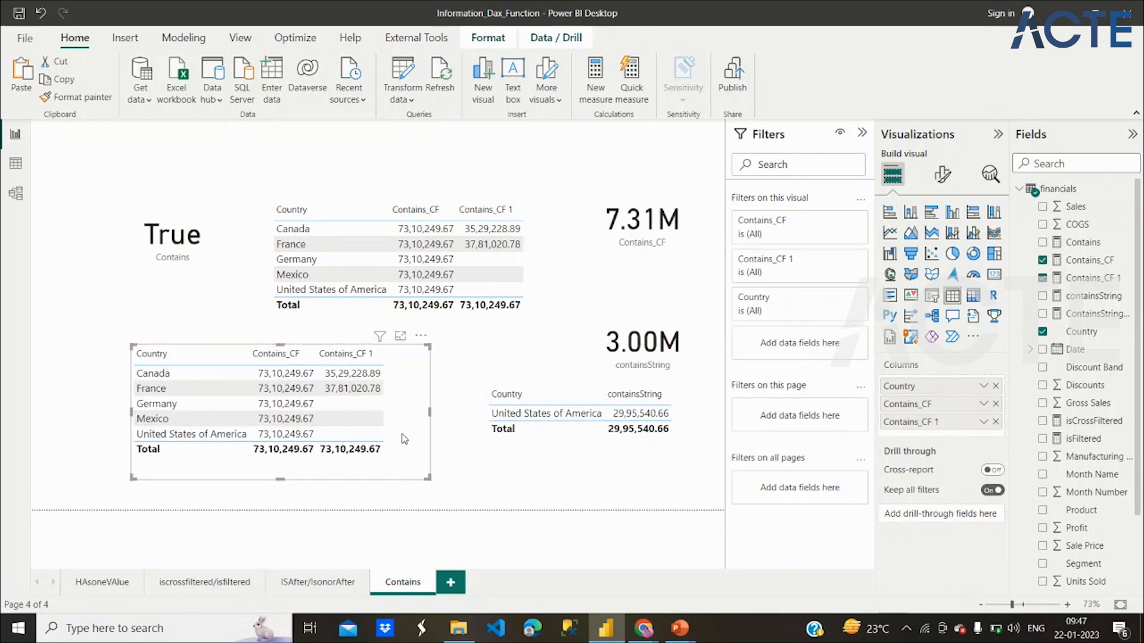
# Replace Contains_CF and Contains_CF 1 in the pasted table with the ContainsStringExact measure, and move the containsString card slightly up
pyautogui.click(996, 404)
pyautogui.click(995, 405)
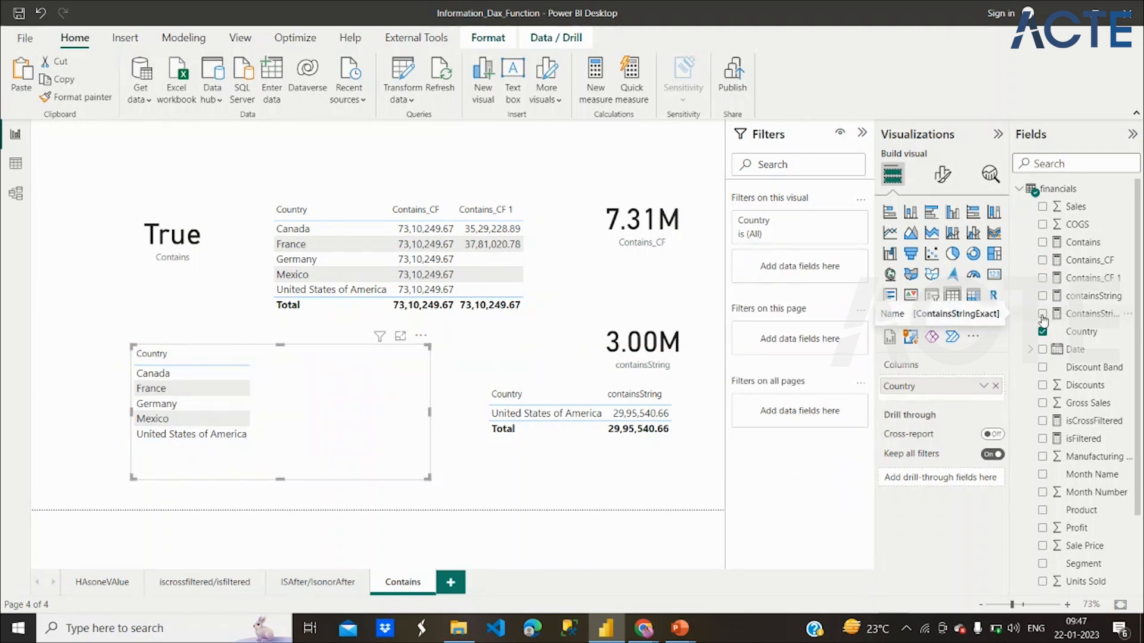
pyautogui.click(1043, 315)
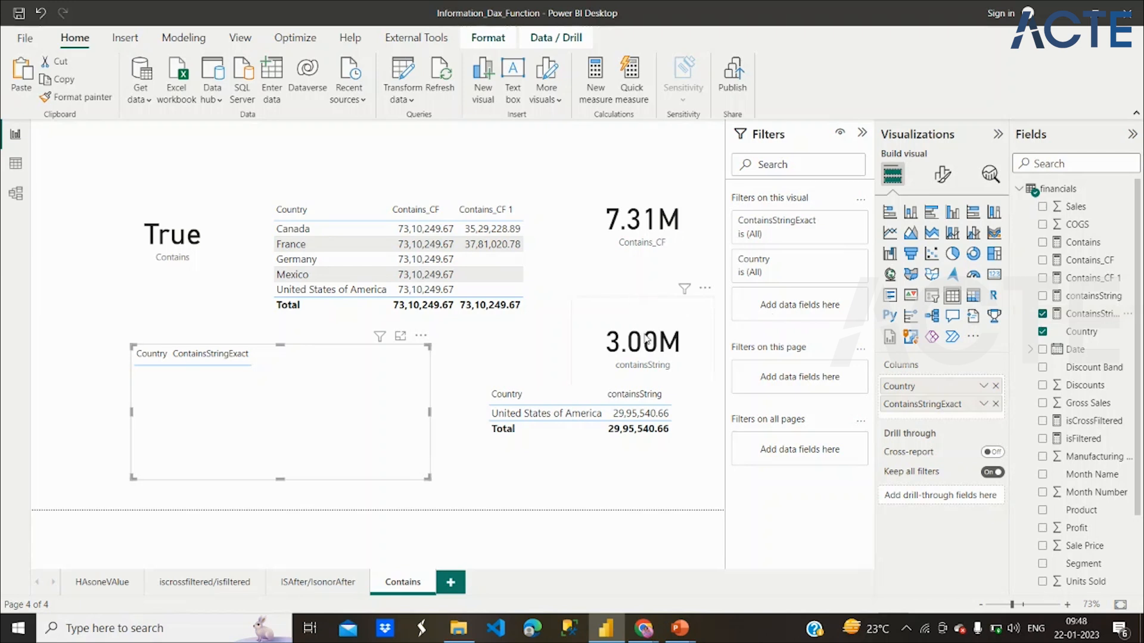
pyautogui.moveTo(644, 316); pyautogui.dragTo(645, 301)
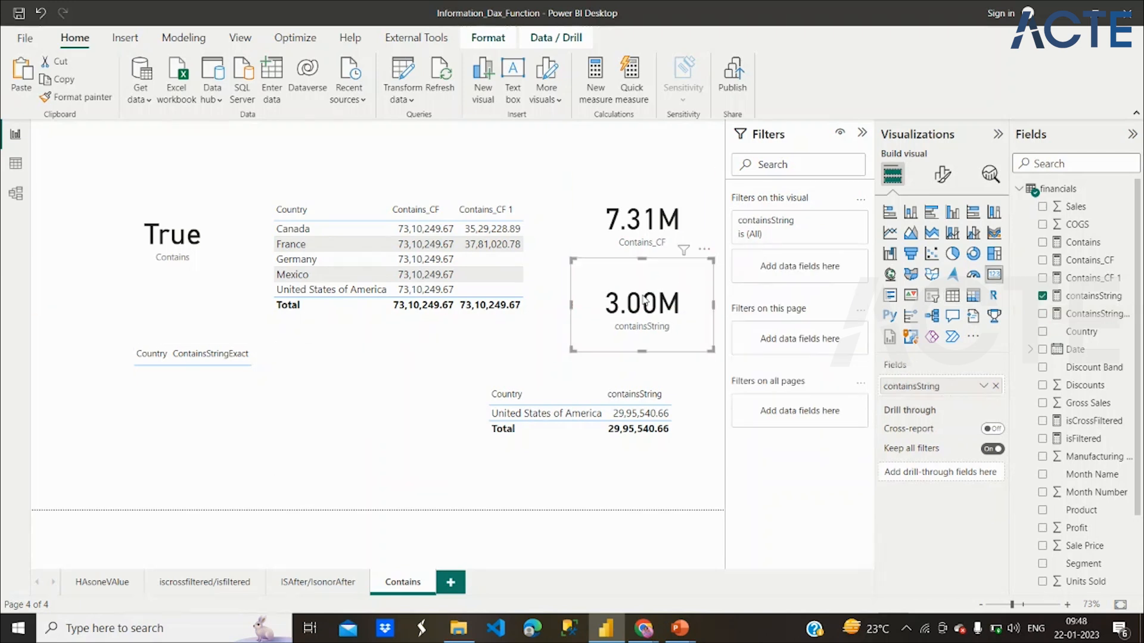
# Paste a copy of the containsString card in the page's upper-left corner and place a smaller Contains card above the country table
pyautogui.click(352, 450)
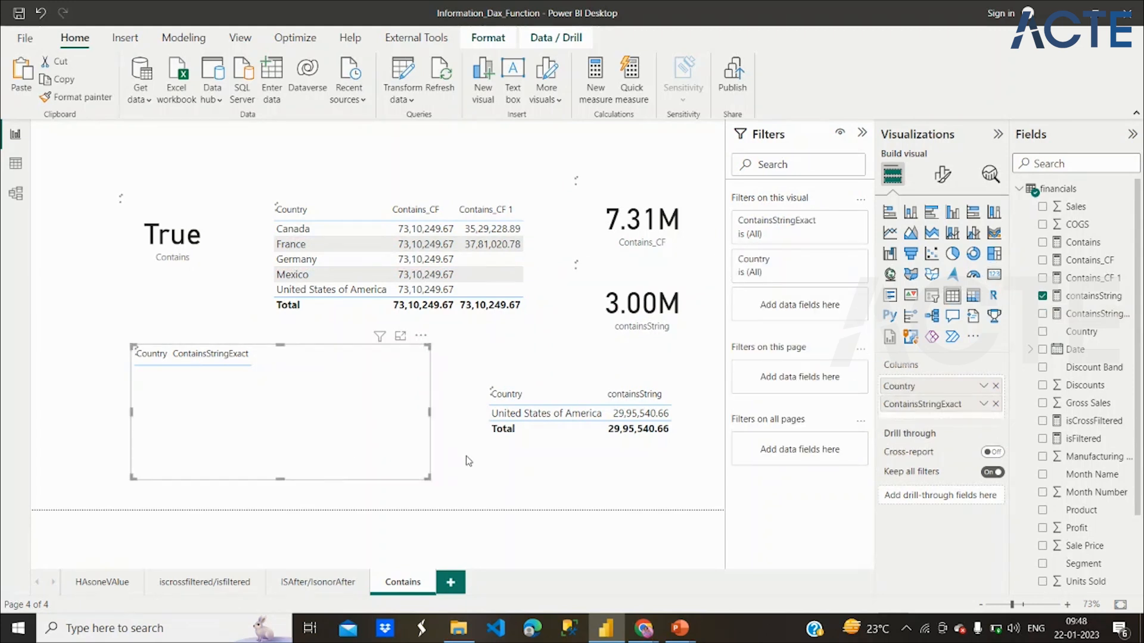
pyautogui.click(468, 460)
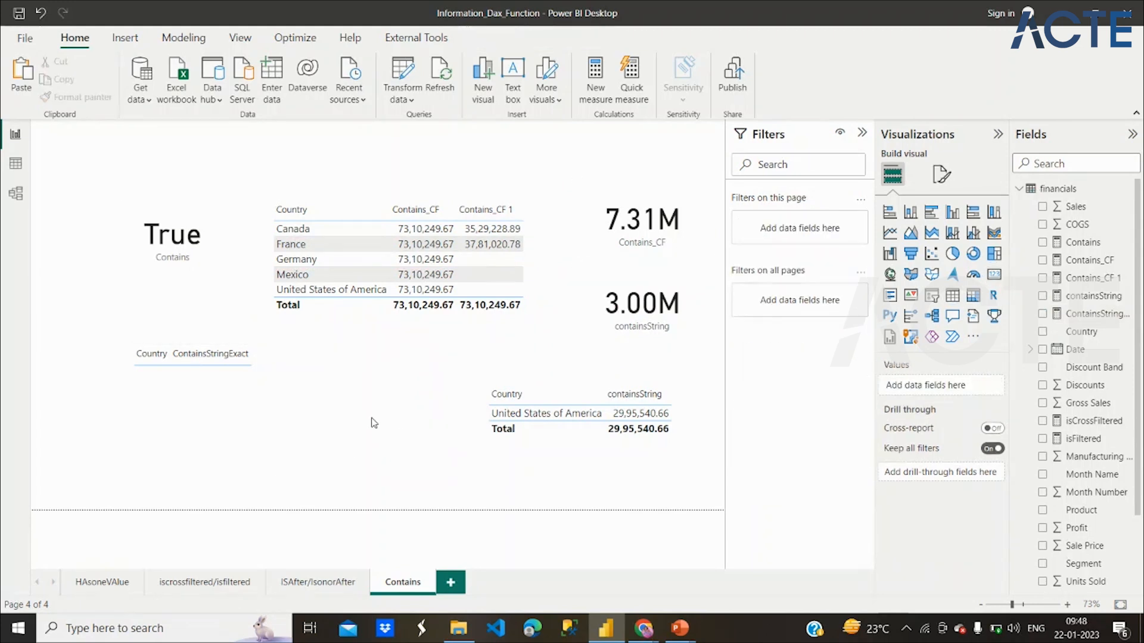
pyautogui.hotkey('ctrl', 'v')
pyautogui.moveTo(584, 341); pyautogui.dragTo(117, 218)
pyautogui.moveTo(171, 258); pyautogui.dragTo(362, 186)
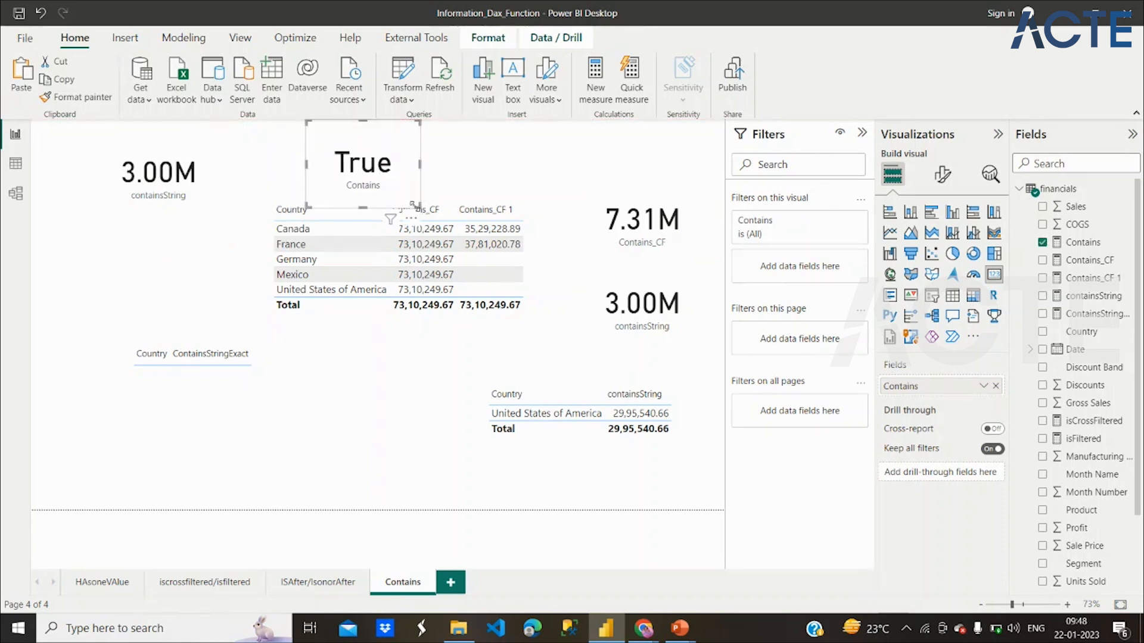
pyautogui.moveTo(420, 209); pyautogui.dragTo(378, 185)
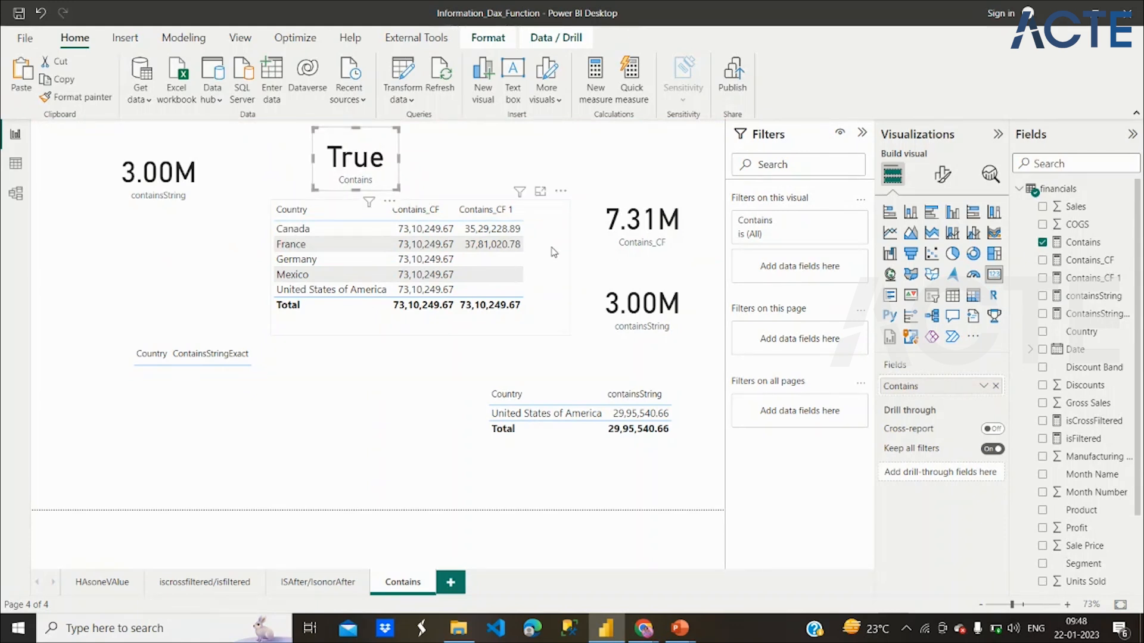
# Shrink the upper country table and the Contains_CF and containsString cards, moving the Contains_CF card up level with the pasted card
pyautogui.click(566, 336)
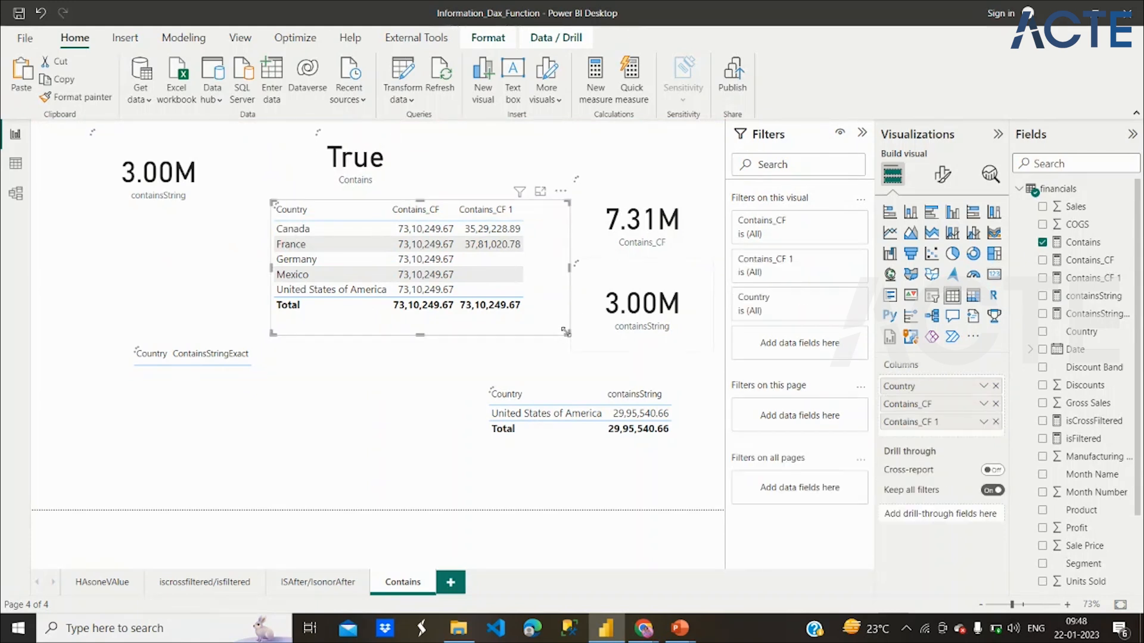
pyautogui.moveTo(568, 334); pyautogui.dragTo(544, 330)
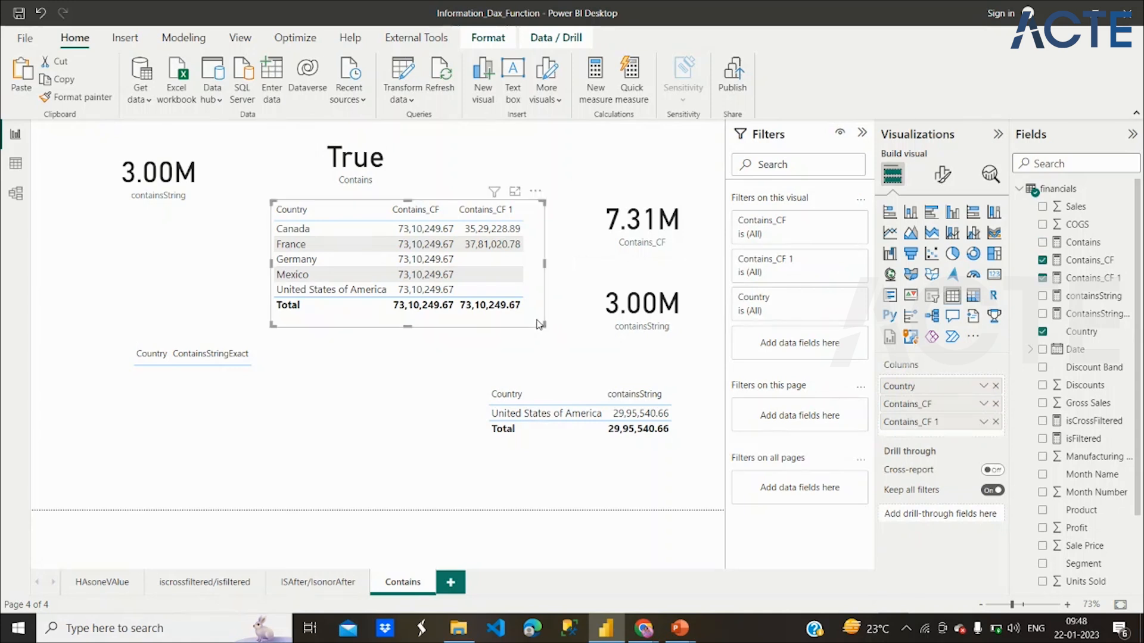
pyautogui.click(647, 224)
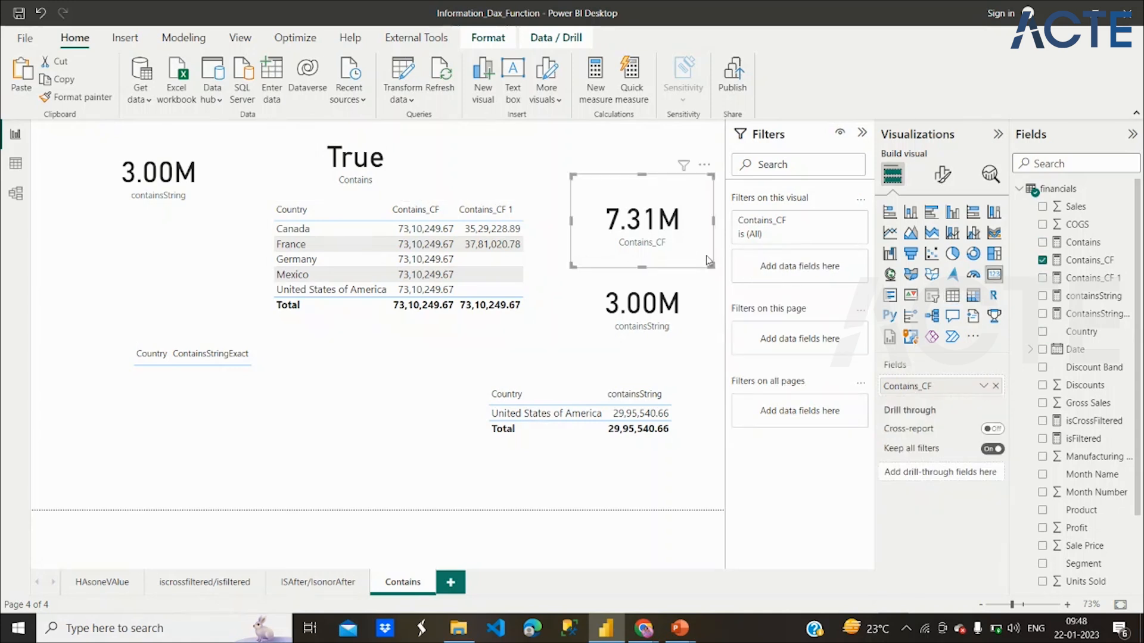
pyautogui.moveTo(712, 266); pyautogui.dragTo(690, 206)
pyautogui.click(672, 318)
pyautogui.moveTo(713, 351)
pyautogui.mouseDown()
pyautogui.moveTo(671, 339)
pyautogui.moveTo(693, 342)
pyautogui.moveTo(708, 368)
pyautogui.mouseUp()
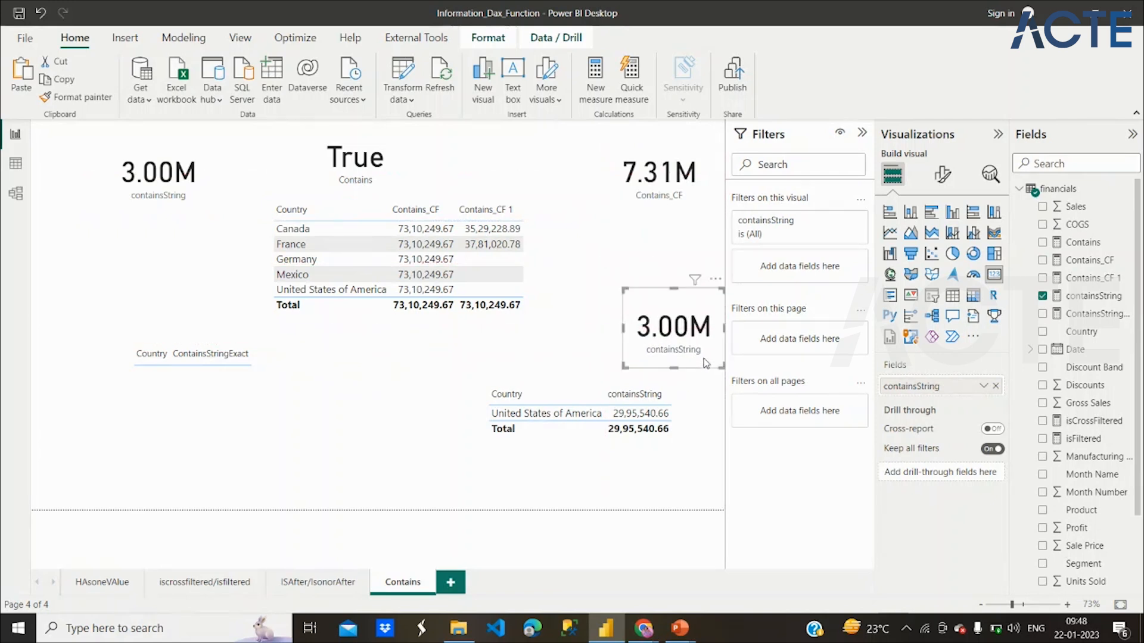
# Arrange the Contains card and the upper country table side by side between the pasted containsString card and the Contains_CF card
pyautogui.moveTo(533, 316); pyautogui.dragTo(602, 303)
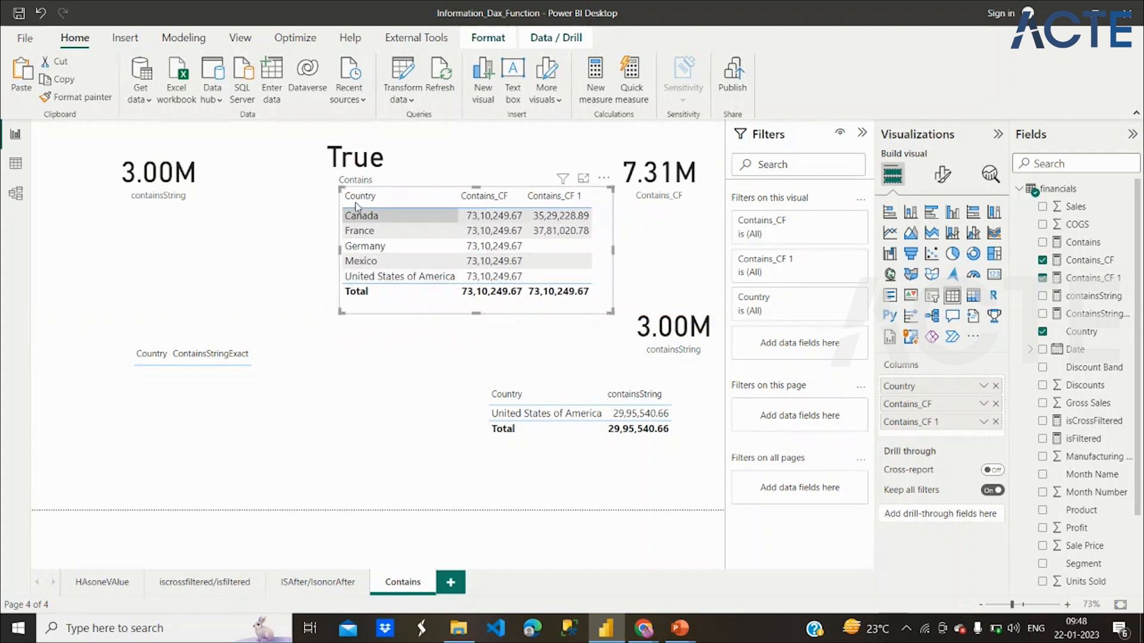
pyautogui.moveTo(347, 156); pyautogui.dragTo(260, 165)
pyautogui.moveTo(607, 210); pyautogui.dragTo(607, 200)
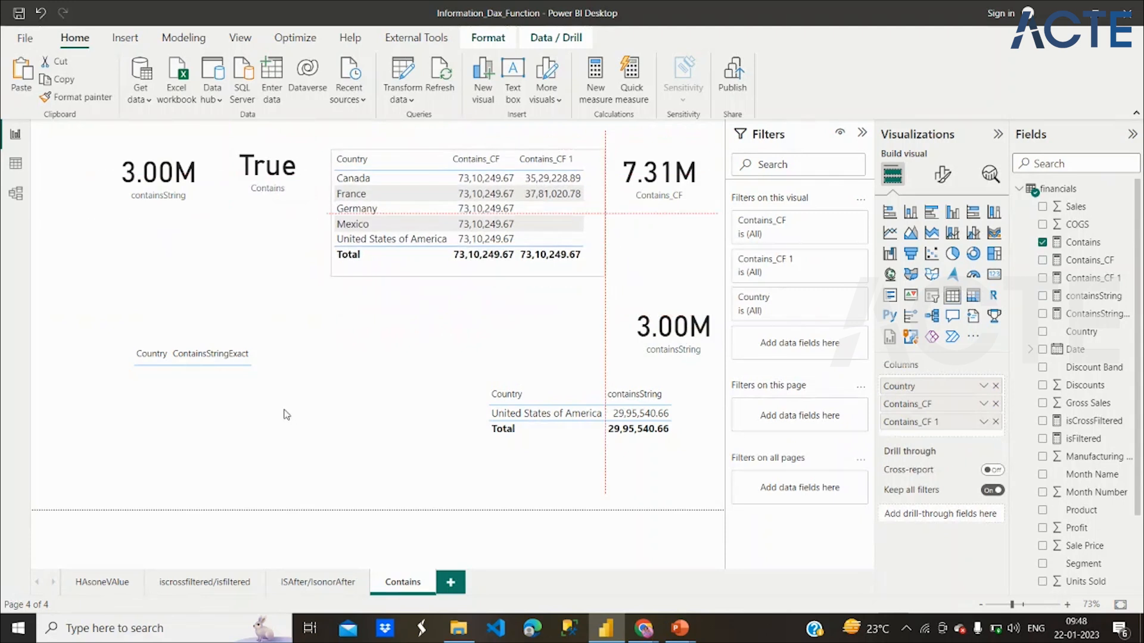
# Move the pasted card above the repositioned ContainsStringExact table and replace its containsString field with the ContainsStringExact measure
pyautogui.moveTo(287, 415); pyautogui.dragTo(230, 473)
pyautogui.moveTo(170, 185); pyautogui.dragTo(222, 292)
pyautogui.moveTo(948, 378); pyautogui.dragTo(775, 384)
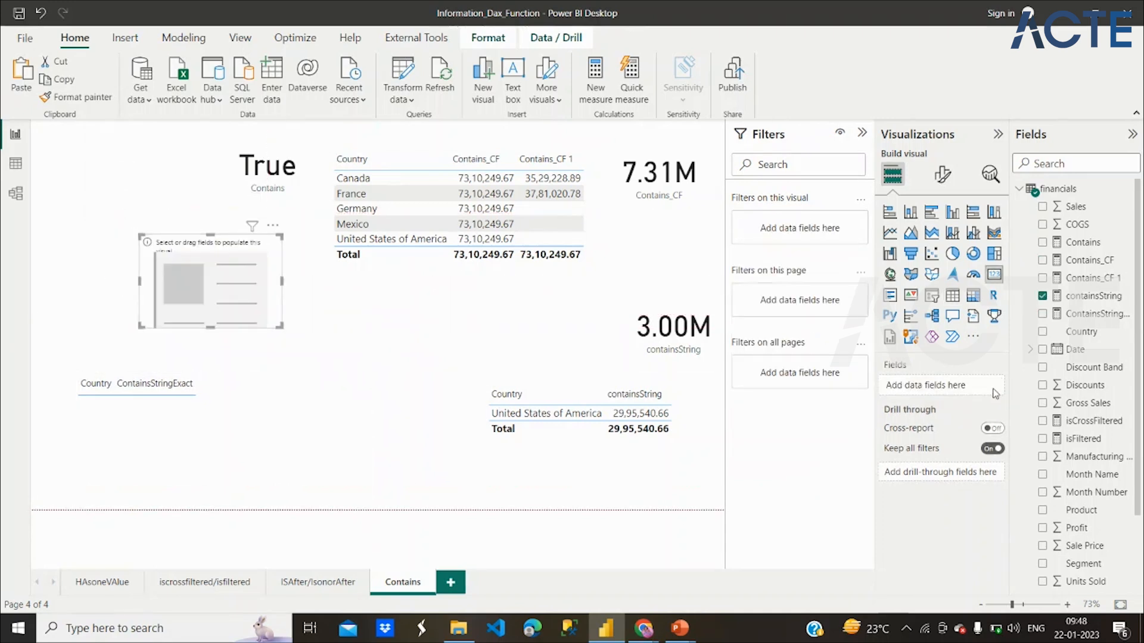
pyautogui.click(1042, 314)
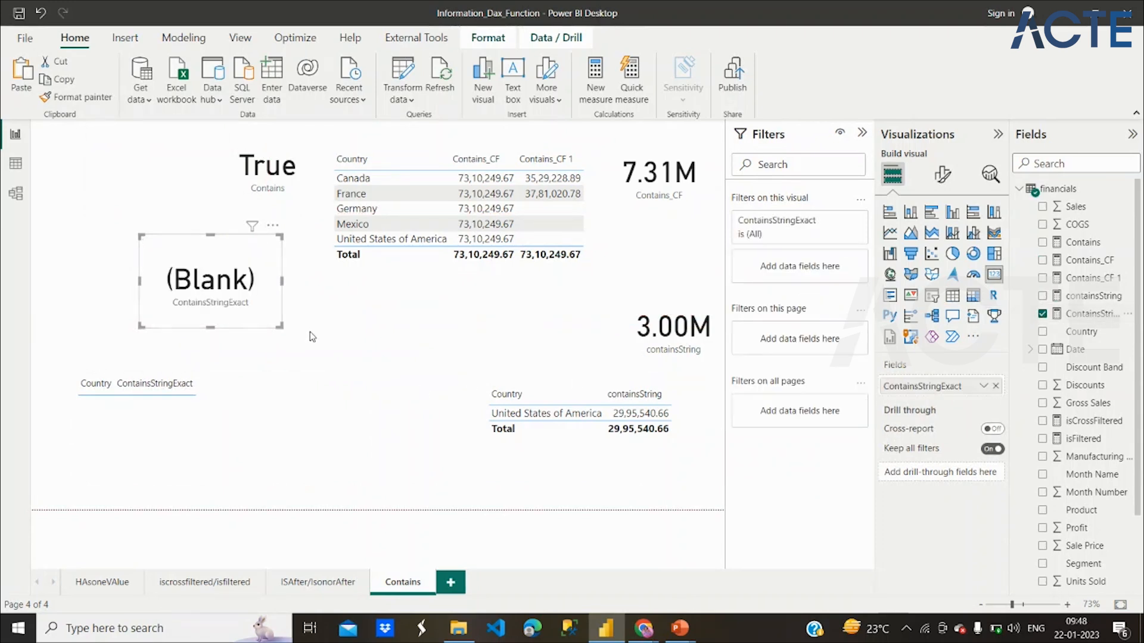
# Change the search text in the ContainsStringExact measure to "States", commit it, and center the containsString card above its table
pyautogui.click(1083, 316)
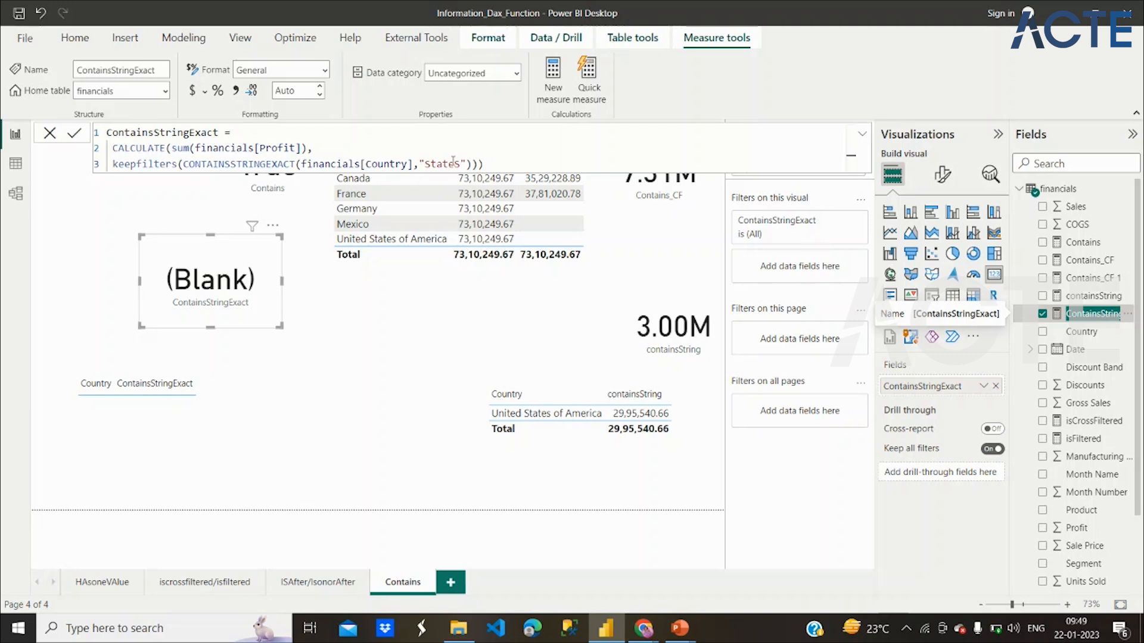
pyautogui.click(463, 164)
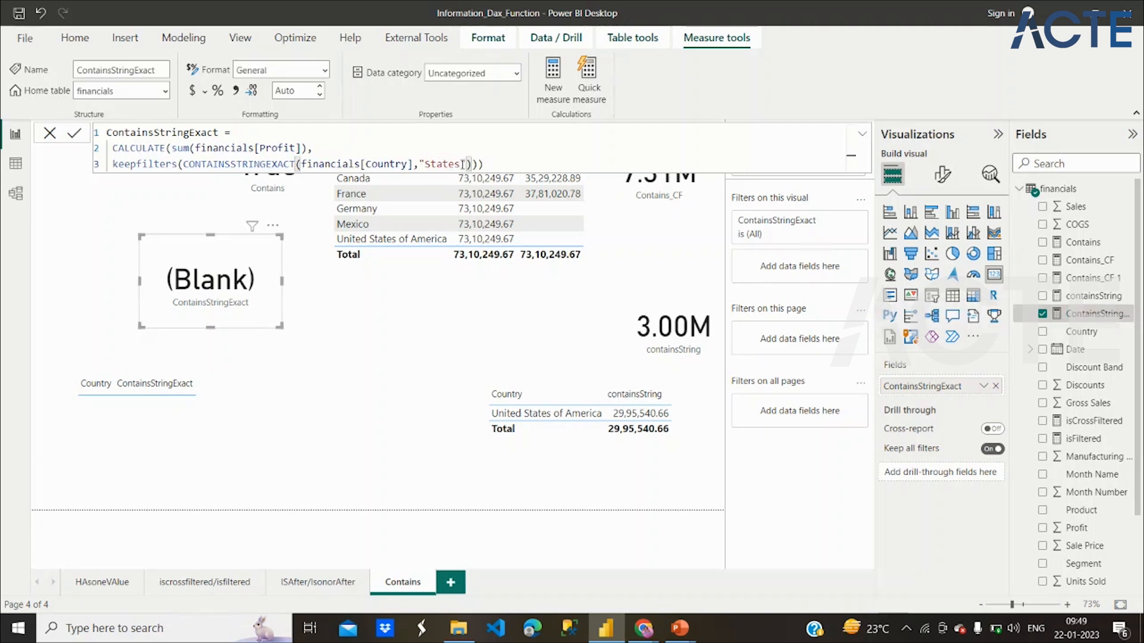
pyautogui.press('Return')
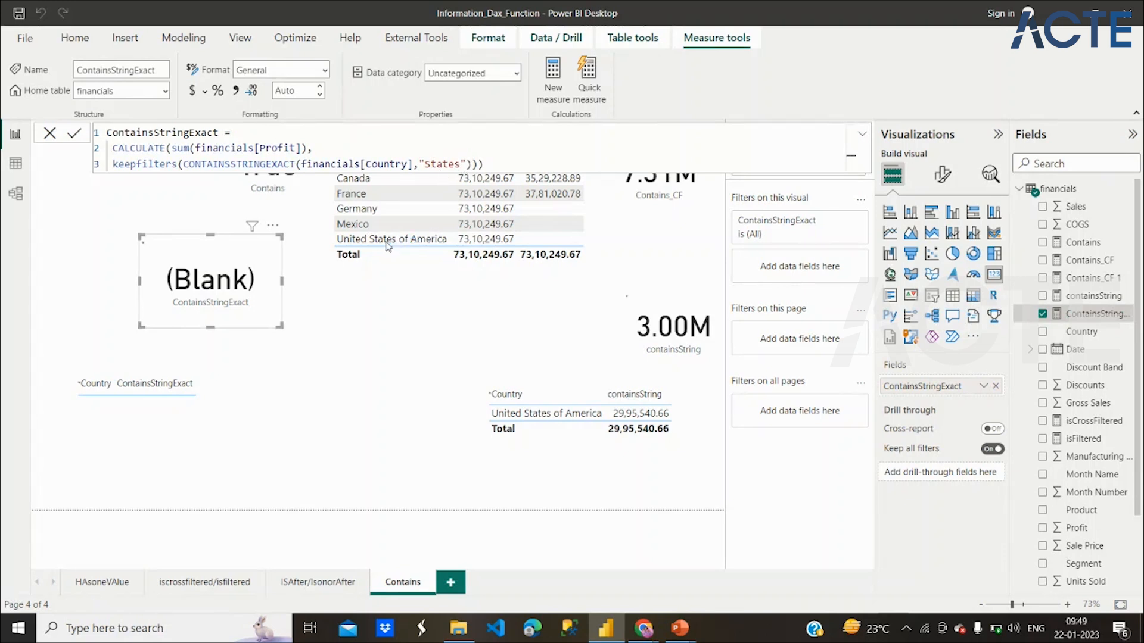
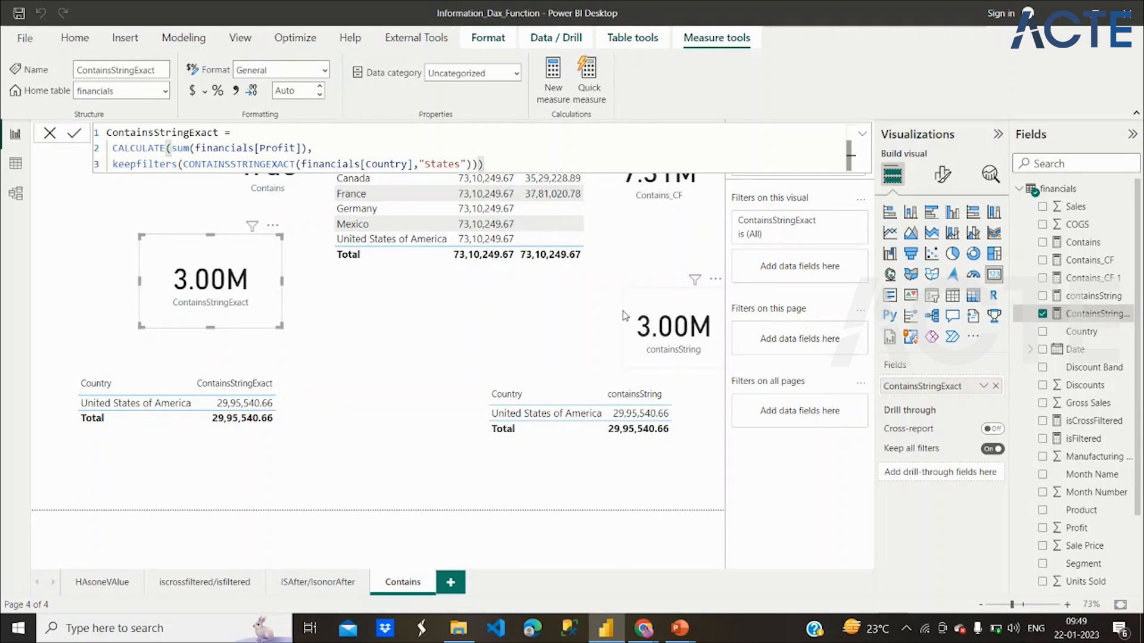
pyautogui.click(623, 315)
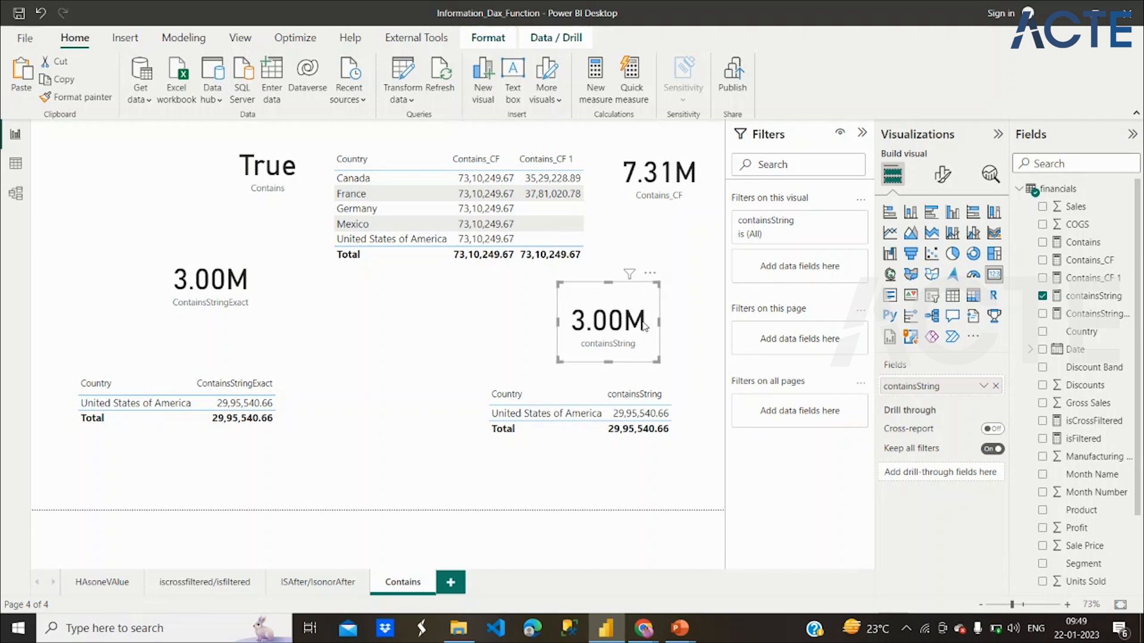
# Rename the Contains report page to Contains/Containsstringexact and add a new blank page after it
pyautogui.doubleClick(415, 586)
pyautogui.click(415, 582)
pyautogui.write('/')
pyautogui.write('Contains')
pyautogui.write('string')
pyautogui.write('exact')
pyautogui.press('Return')
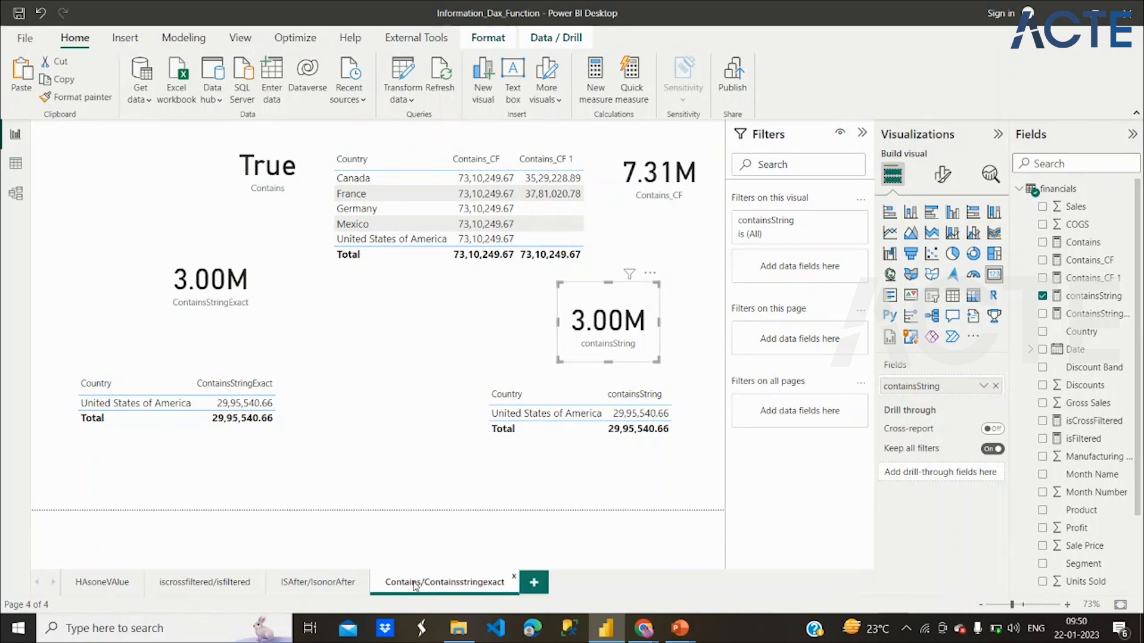
pyautogui.click(535, 582)
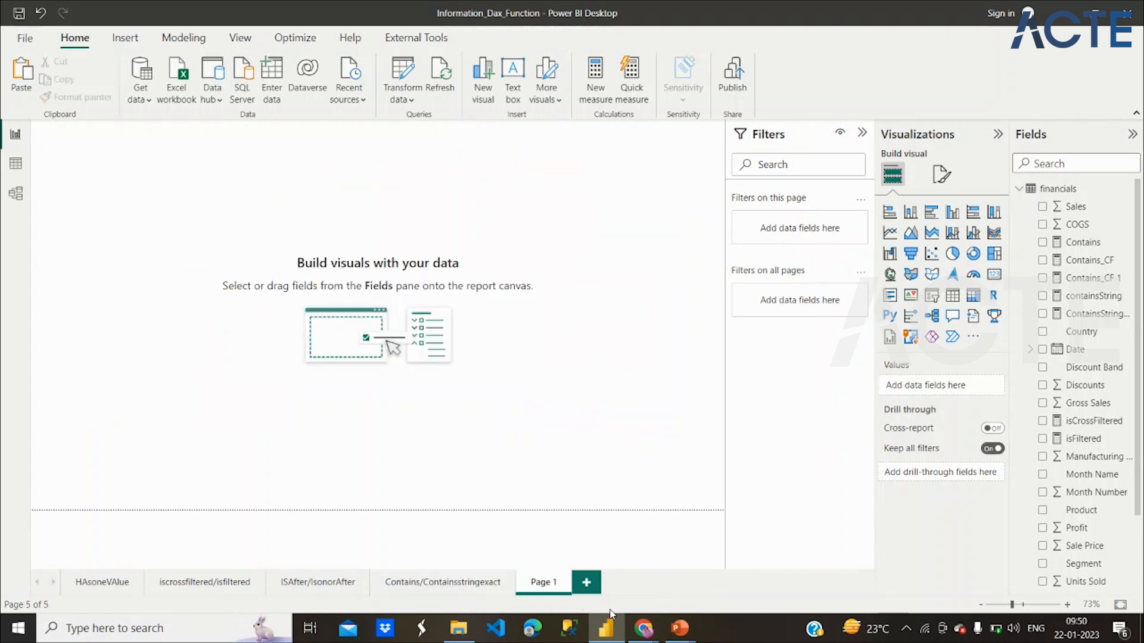
# Switch to the POWER BI_ACTE_9-10PM presentation in PowerPoint and review the CONTAINS and CONTAINSROW formulas on slide 115
pyautogui.moveTo(680, 628)
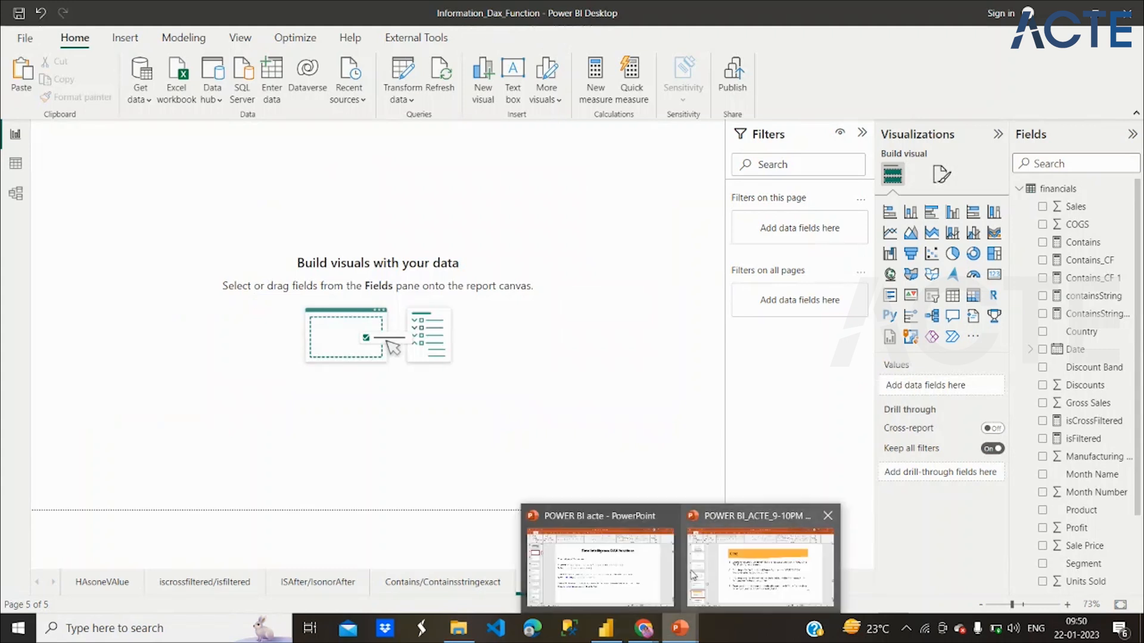
pyautogui.click(746, 562)
pyautogui.click(82, 439)
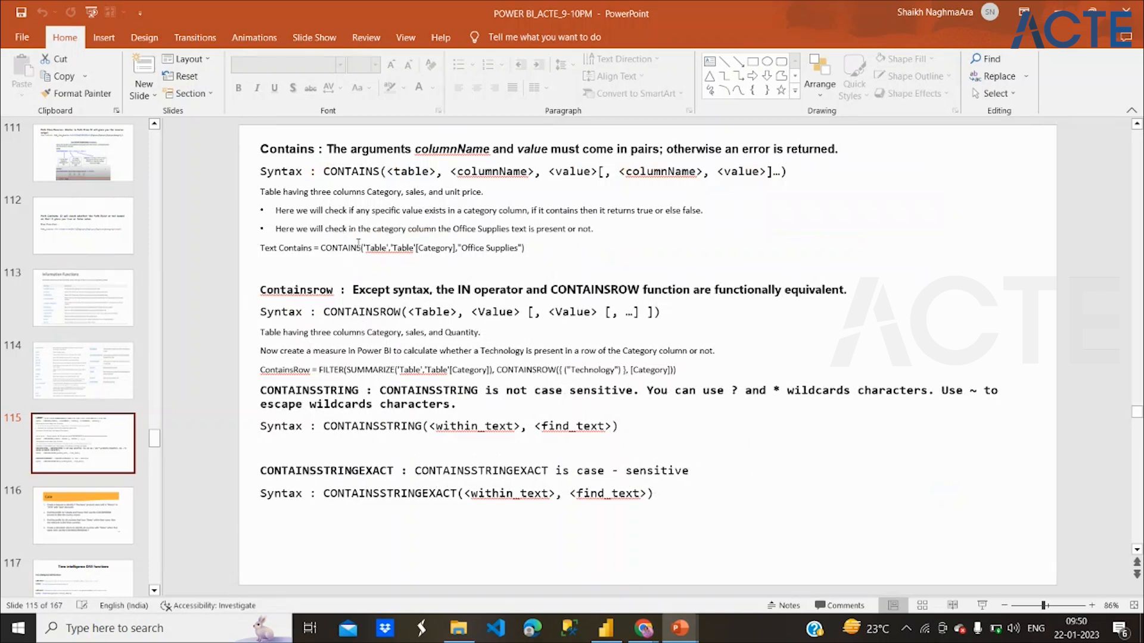
pyautogui.moveTo(322, 249); pyautogui.dragTo(525, 254)
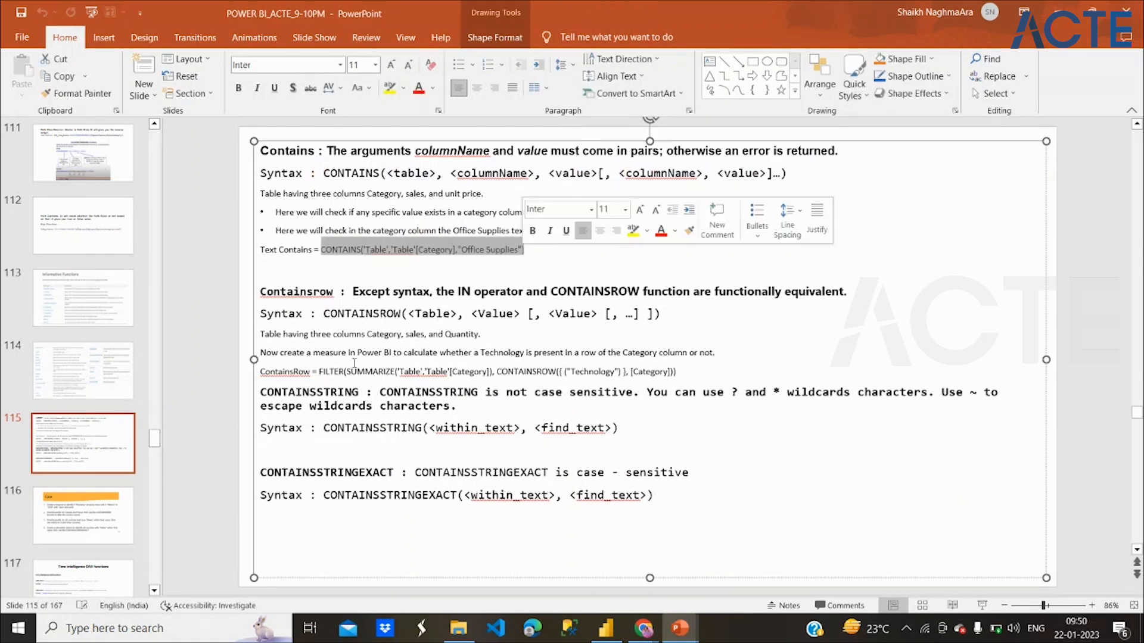
pyautogui.moveTo(320, 372); pyautogui.dragTo(676, 372)
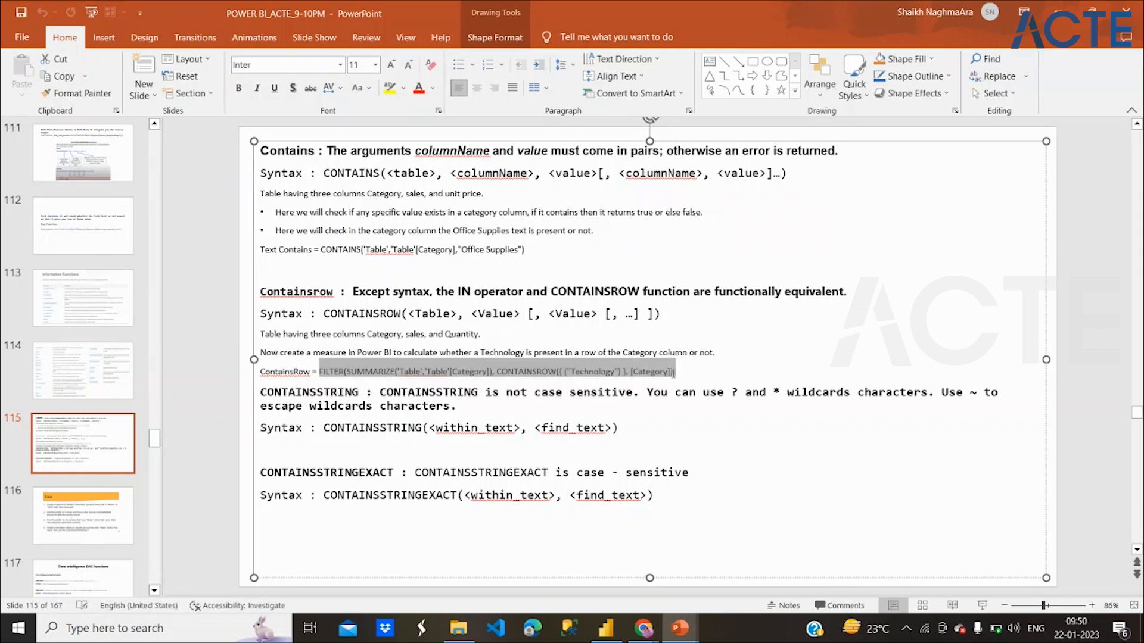
pyautogui.click(417, 372)
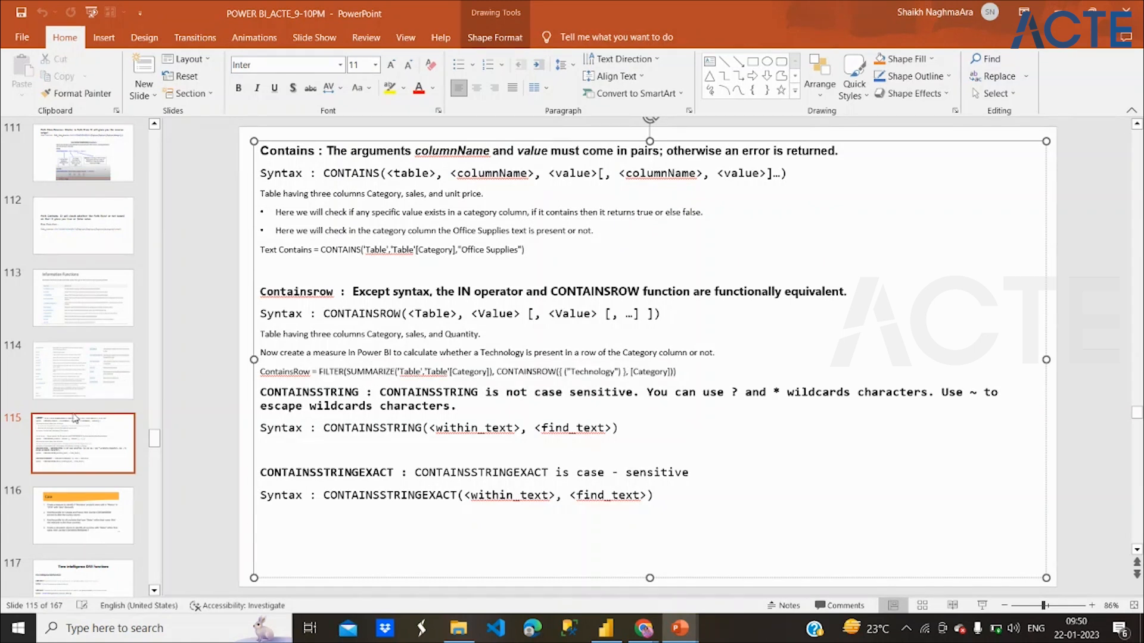
# Review the lists of information functions on slides 113 and 114
pyautogui.click(75, 441)
pyautogui.click(77, 378)
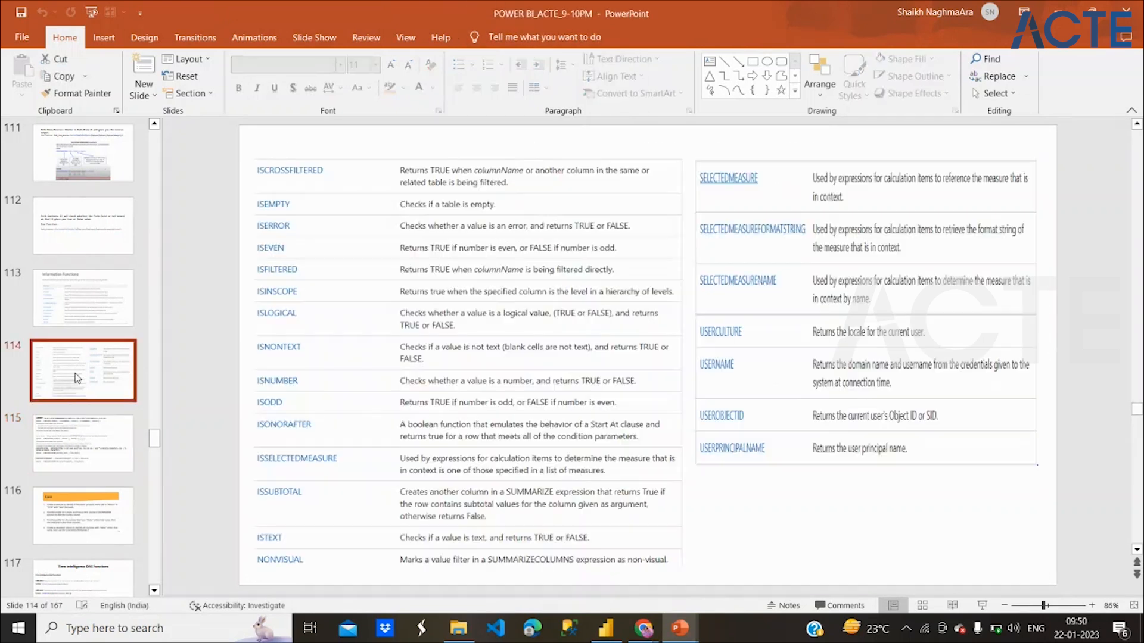
pyautogui.click(81, 319)
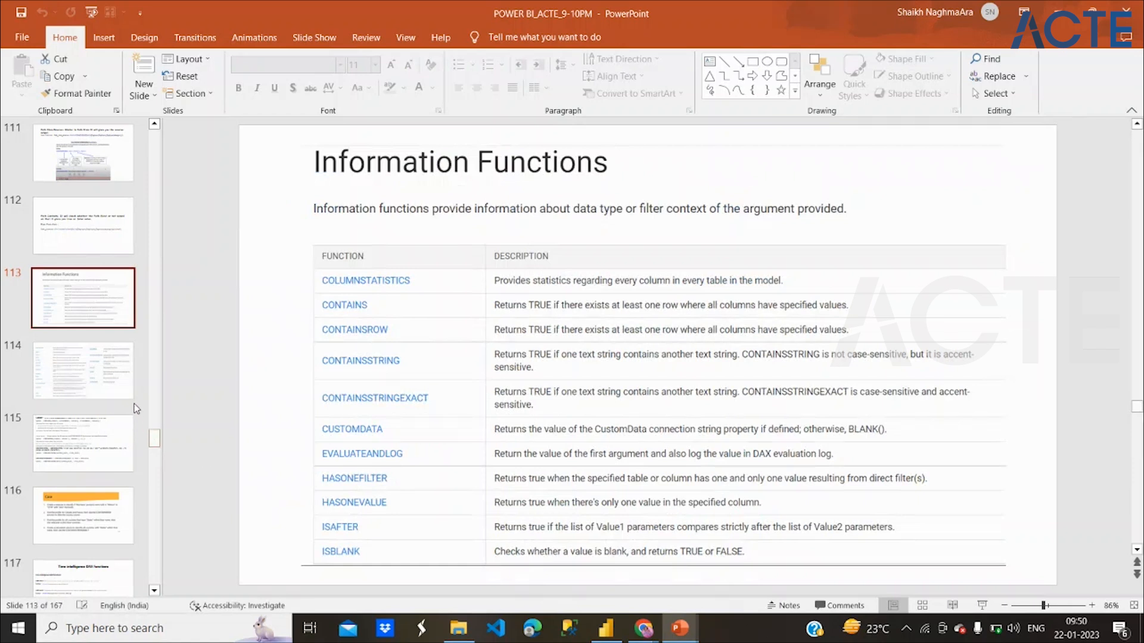
pyautogui.click(109, 406)
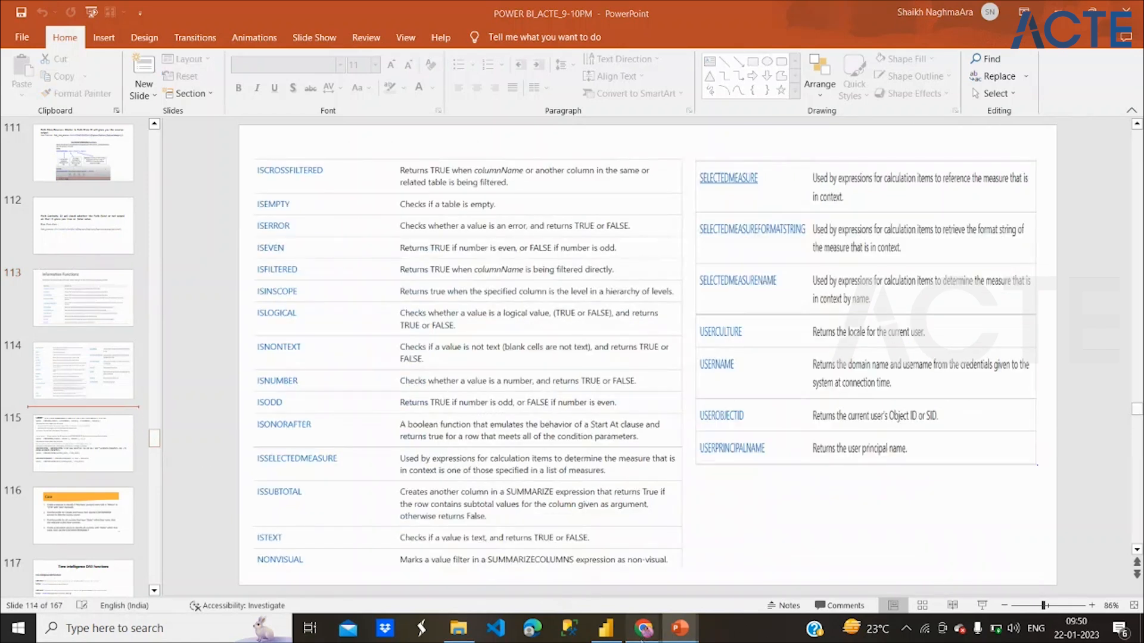
# Switch back to Power BI Desktop, collapse the financials and Sales tables, and show the rows of the Information_Function table
pyautogui.click(605, 633)
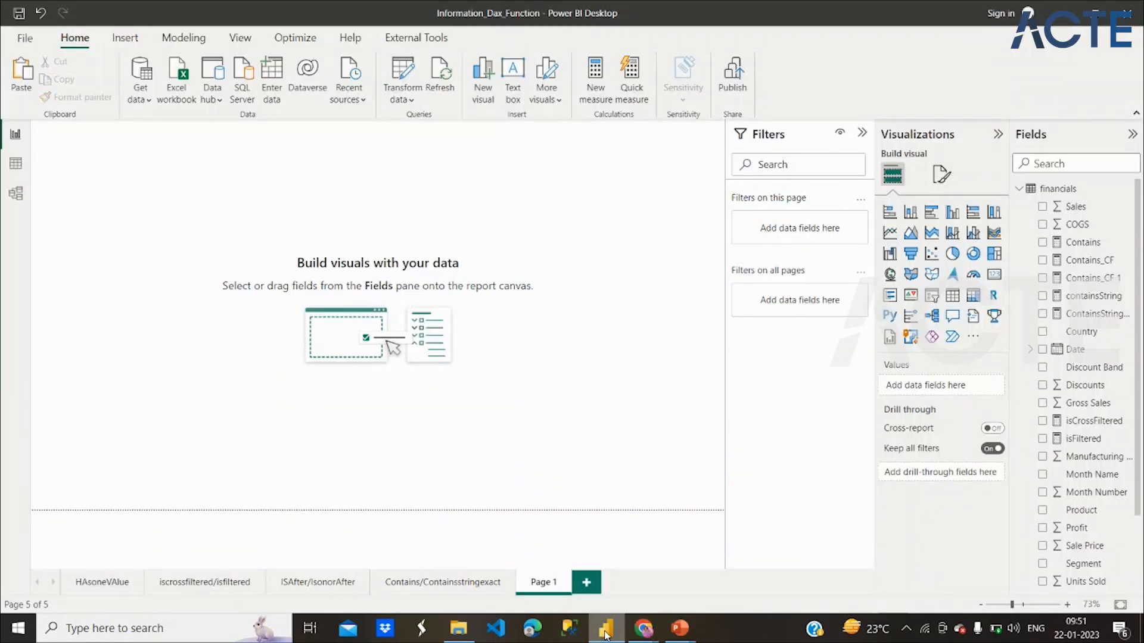
pyautogui.click(16, 164)
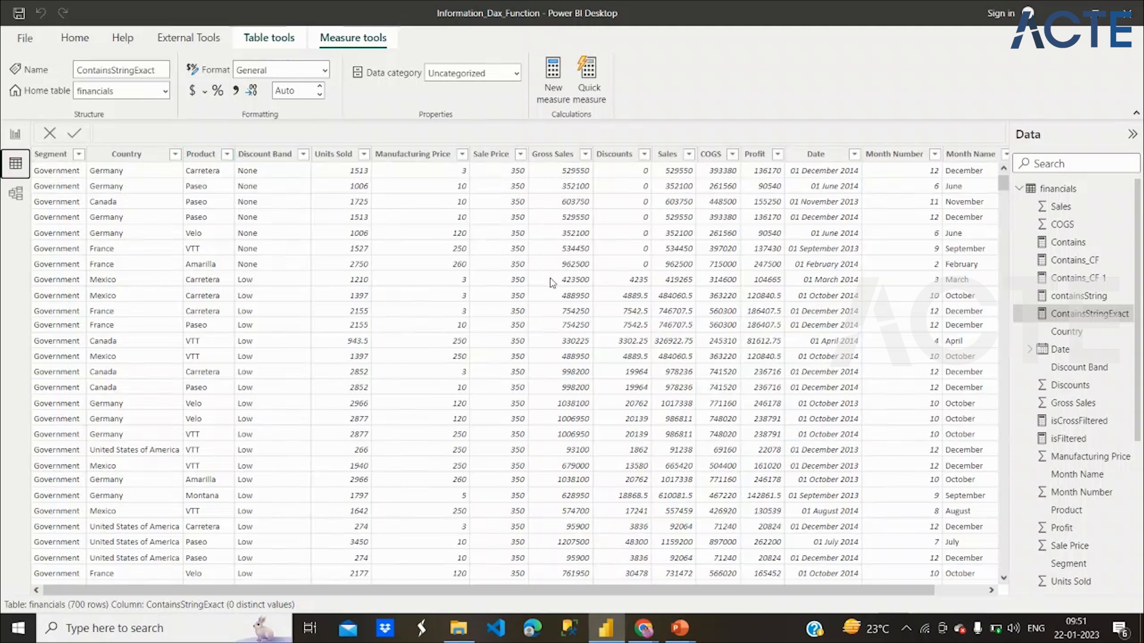
pyautogui.click(1019, 189)
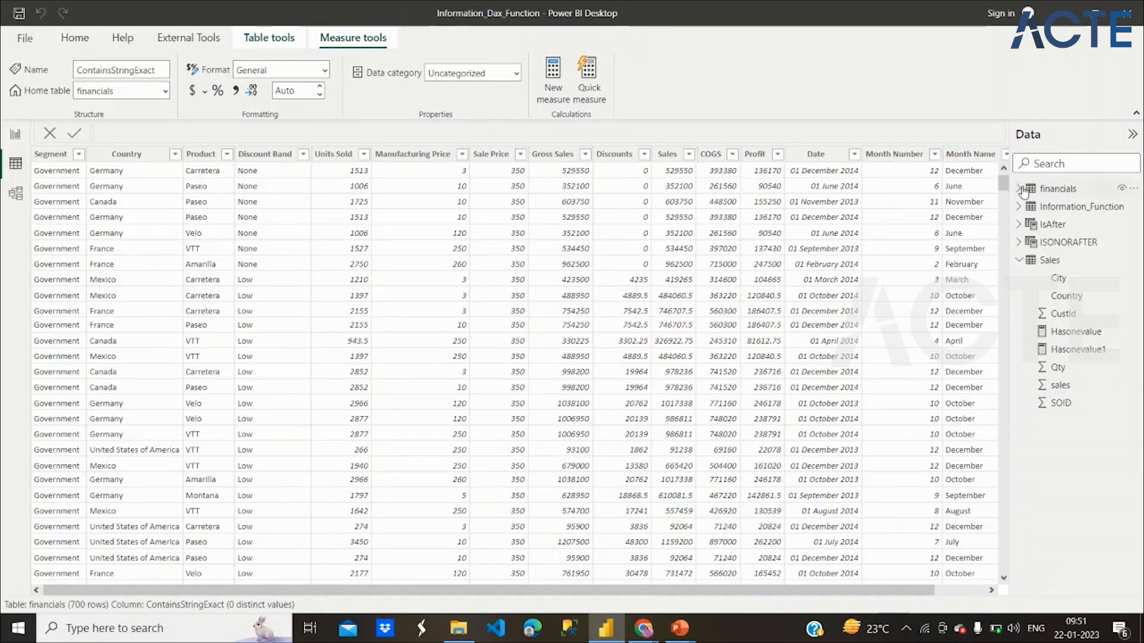
pyautogui.click(1019, 261)
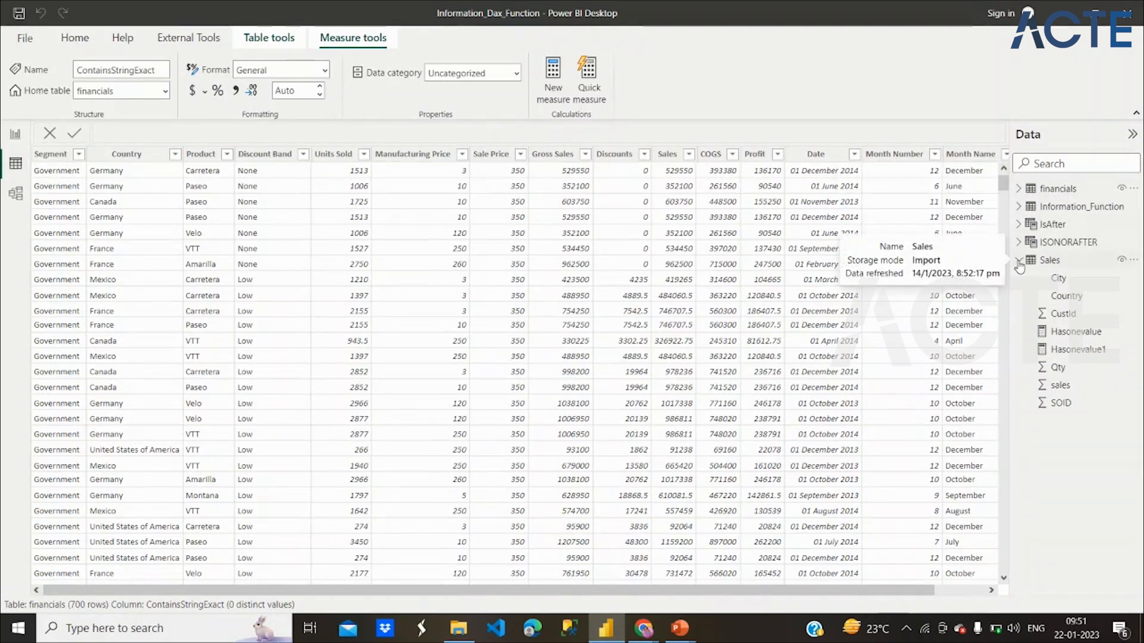
pyautogui.click(1018, 263)
pyautogui.click(1019, 207)
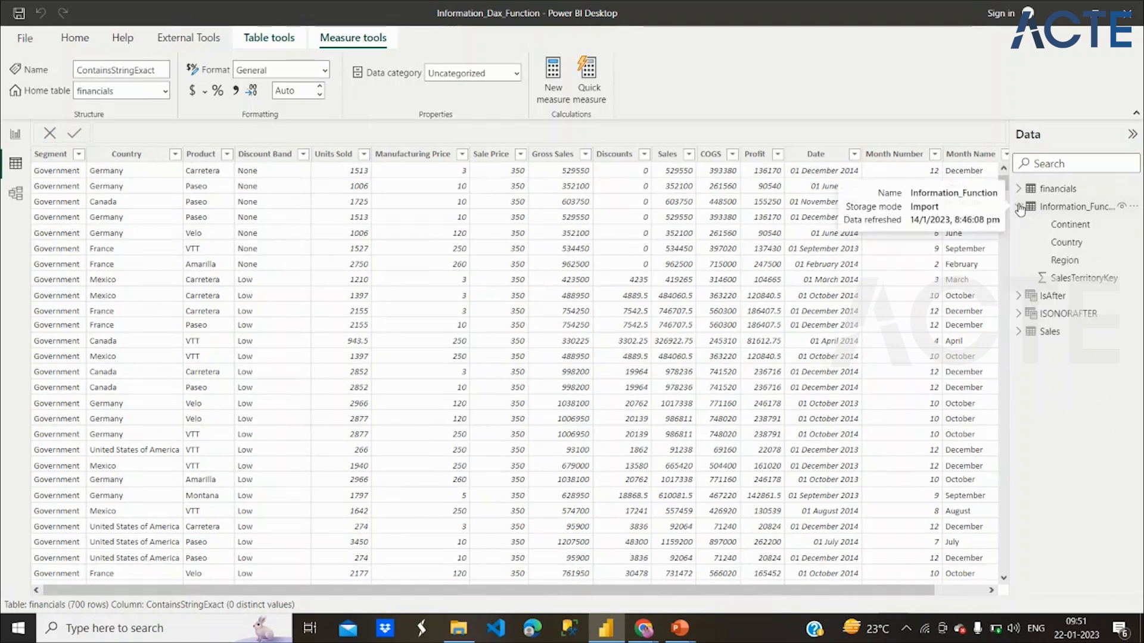
pyautogui.click(1066, 210)
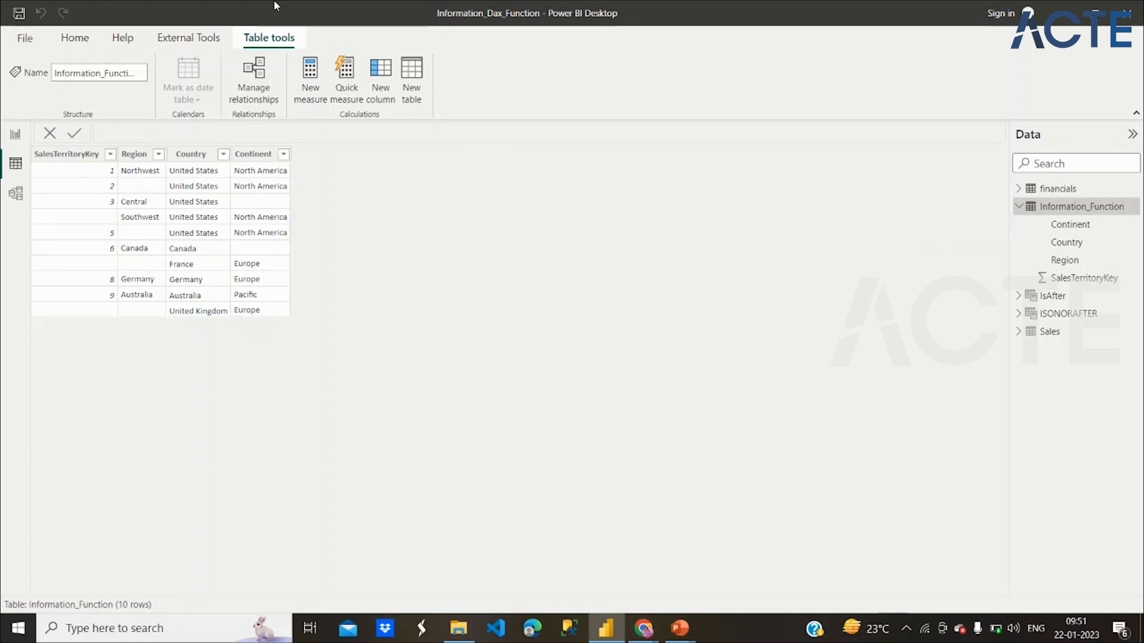
# Add a calculated column to the Information_Function table with the formula IS_Blank() = ISBLANK([Region])
pyautogui.click(376, 73)
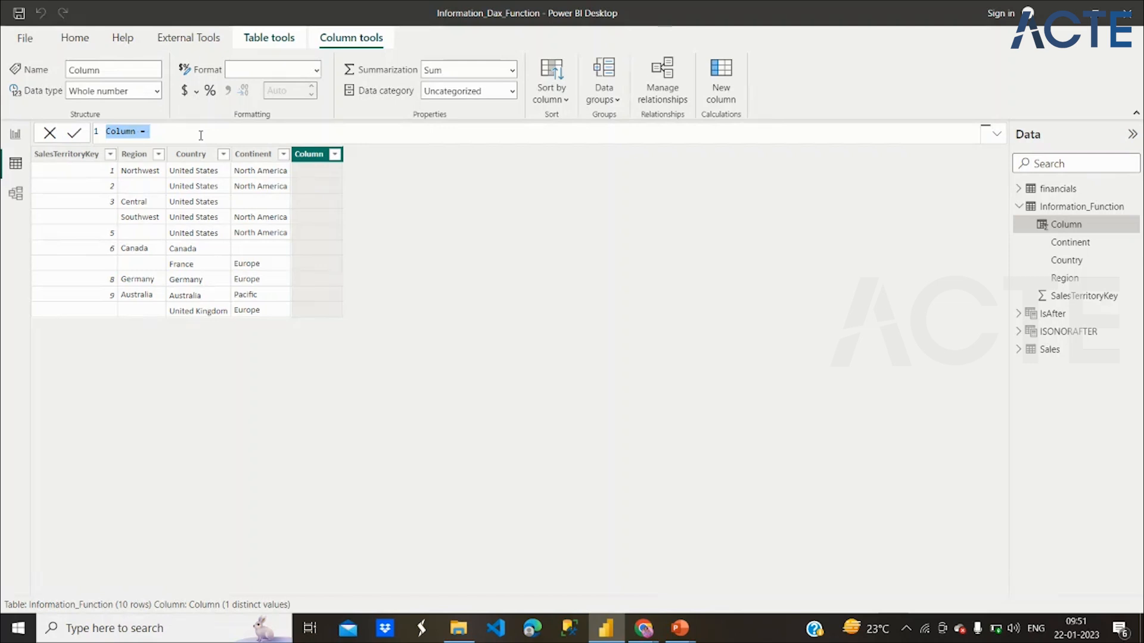
pyautogui.write('IS_Blank()')
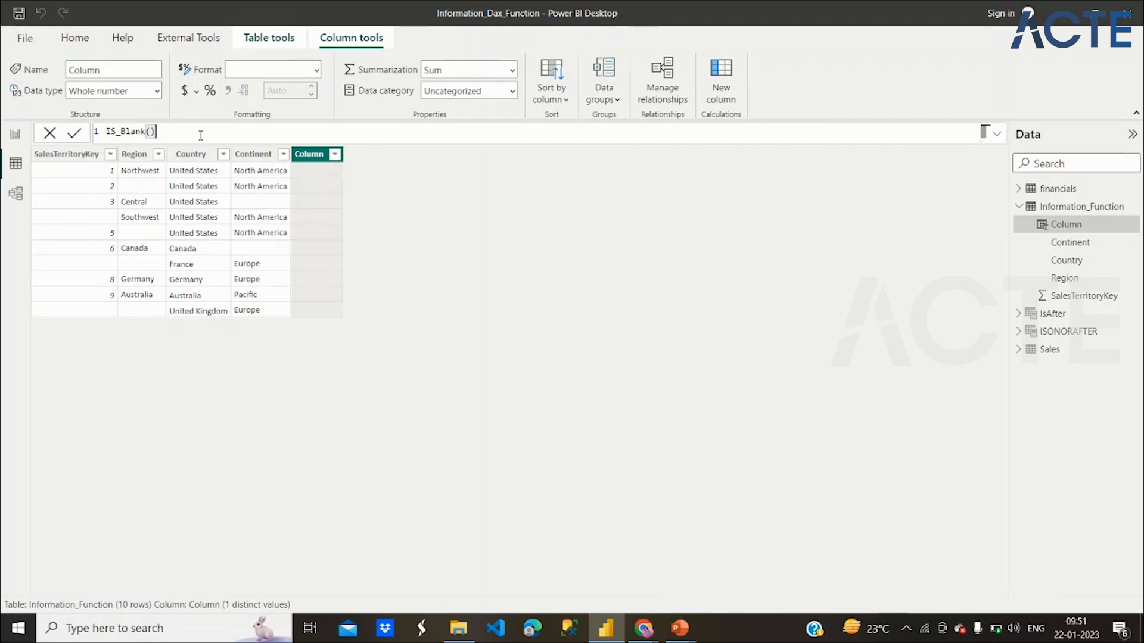
pyautogui.write('= IS')
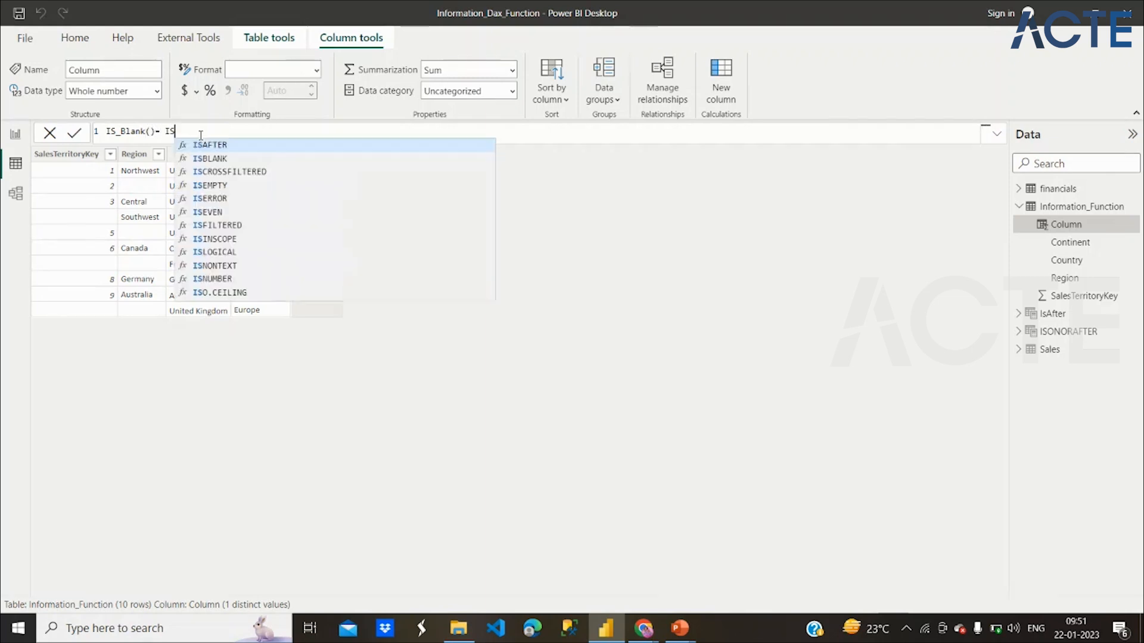
pyautogui.write('BLANK')
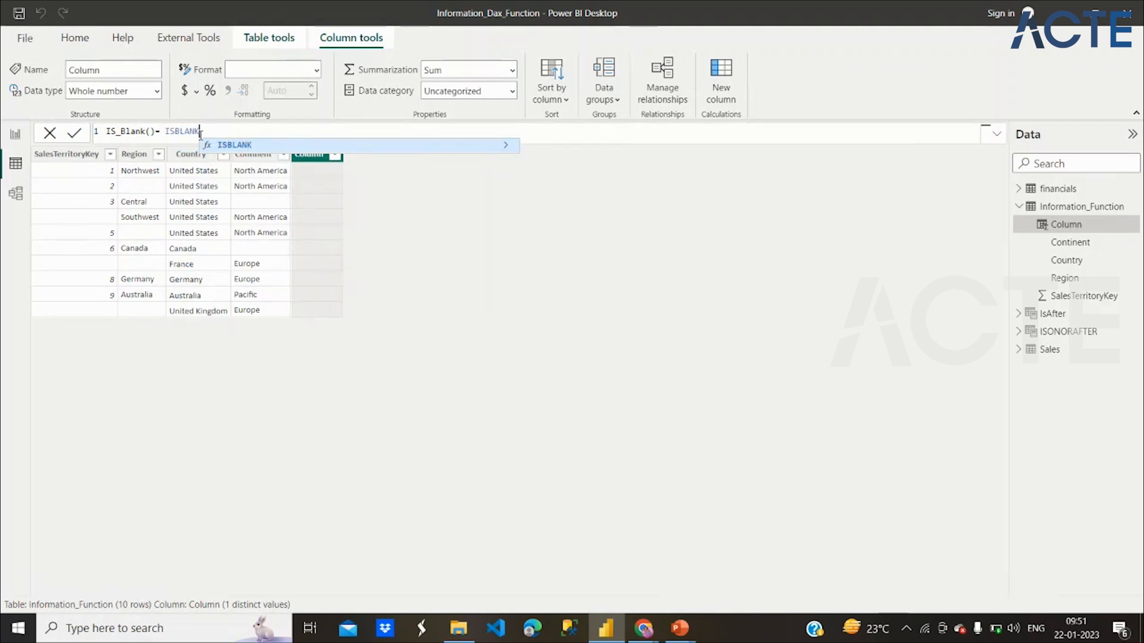
pyautogui.write('(')
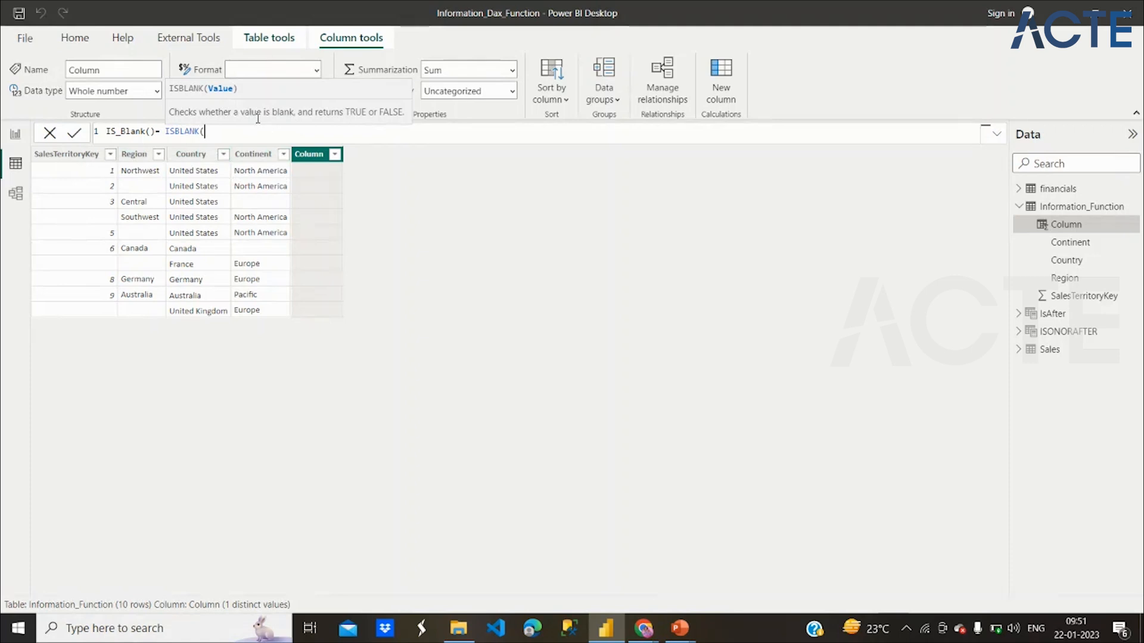
pyautogui.write('Region')
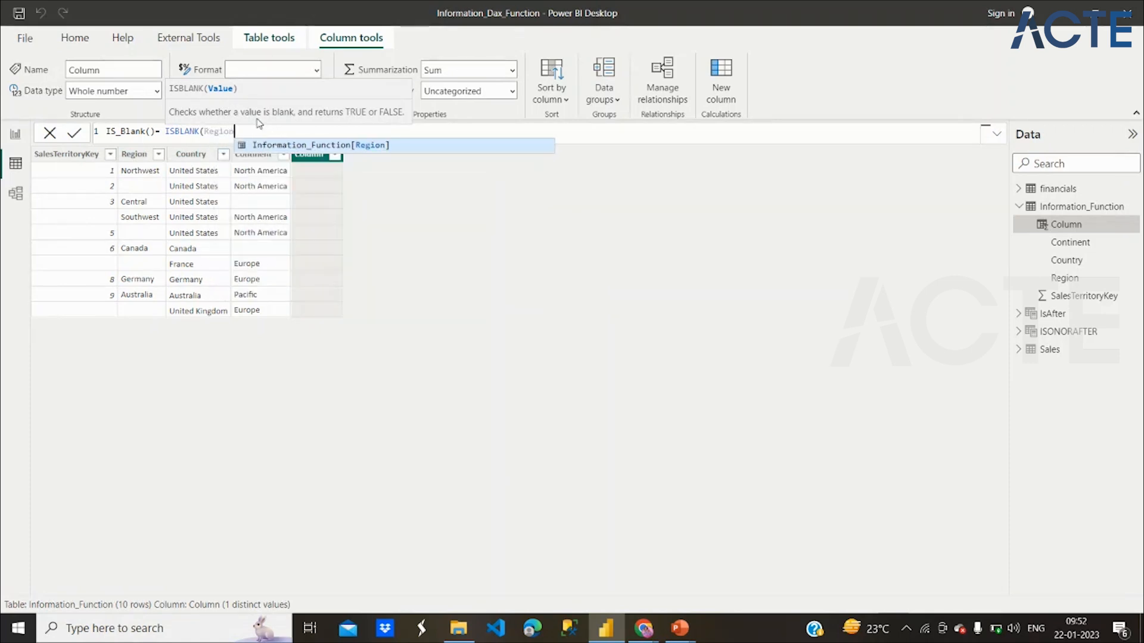
pyautogui.press('Left')
pyautogui.press('Left')
pyautogui.press('Left')
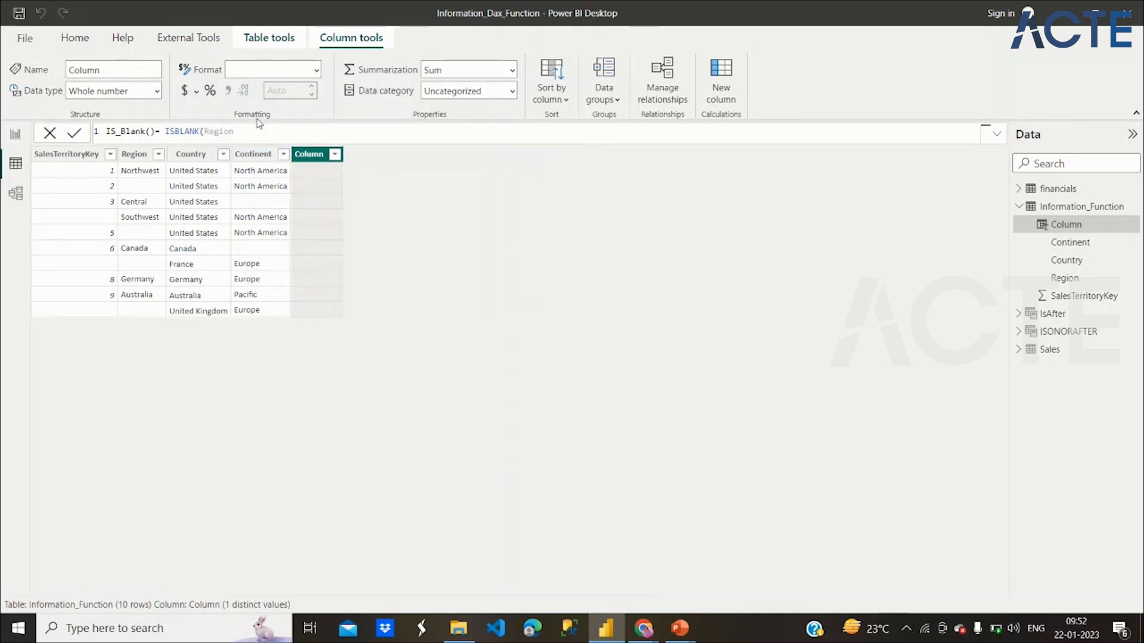
pyautogui.write('[')
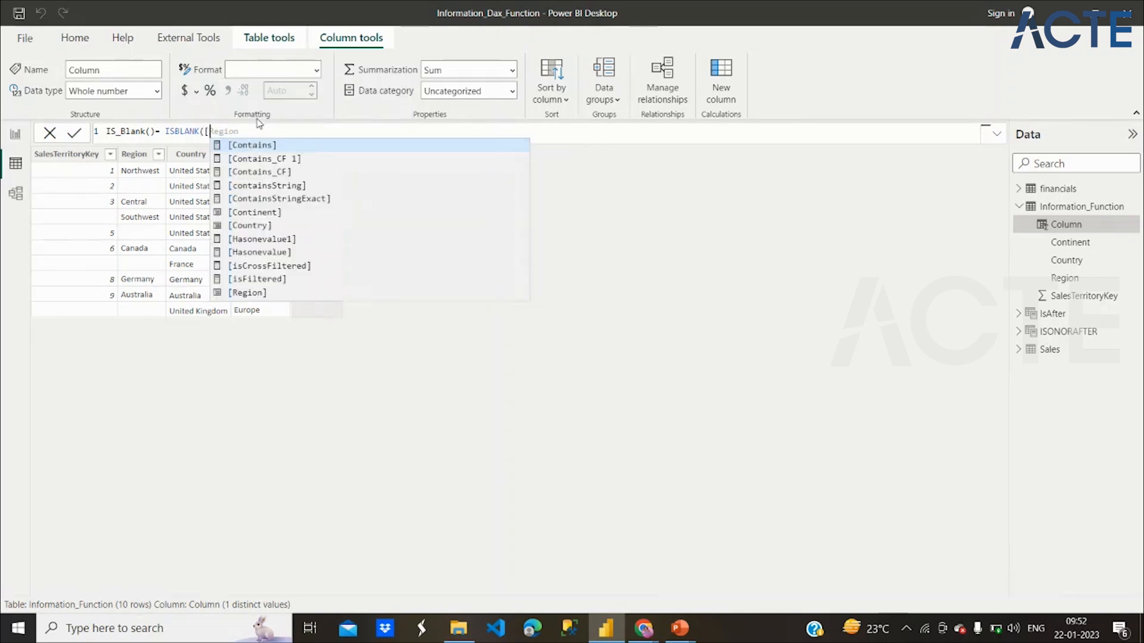
pyautogui.click(256, 292)
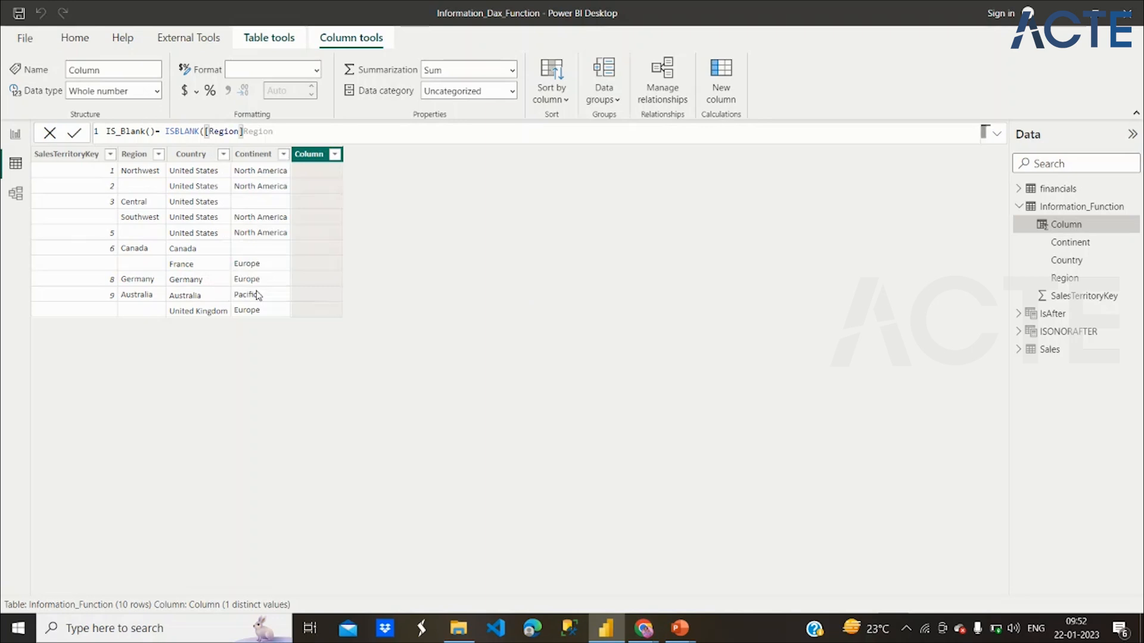
pyautogui.moveTo(274, 132); pyautogui.dragTo(241, 133)
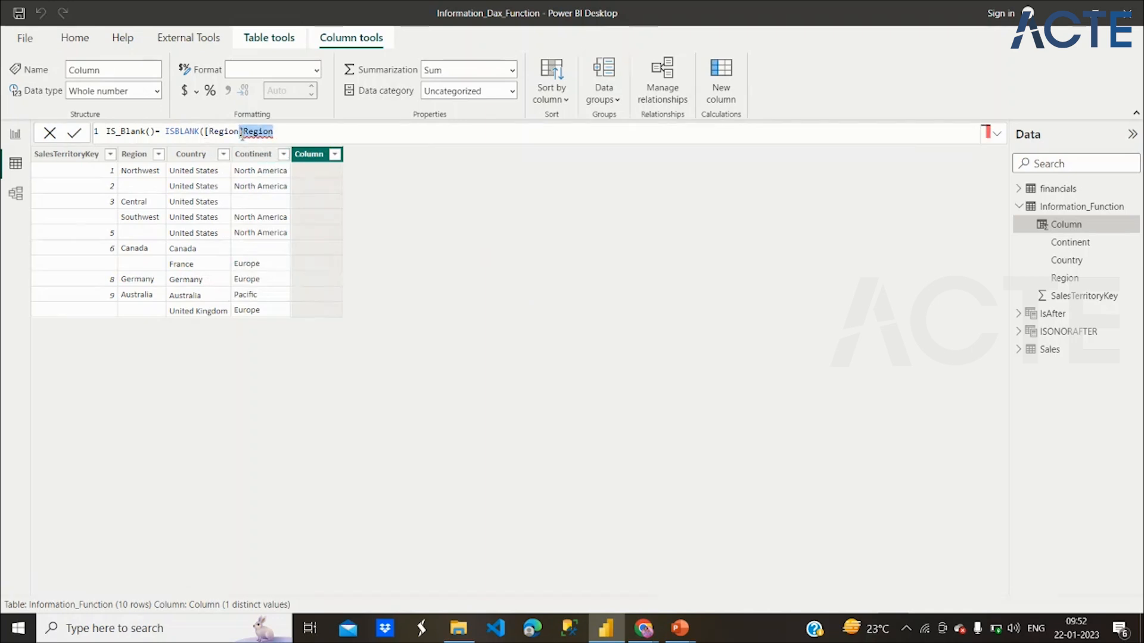
pyautogui.press('BackSpace')
pyautogui.write(')')
pyautogui.press('Return')
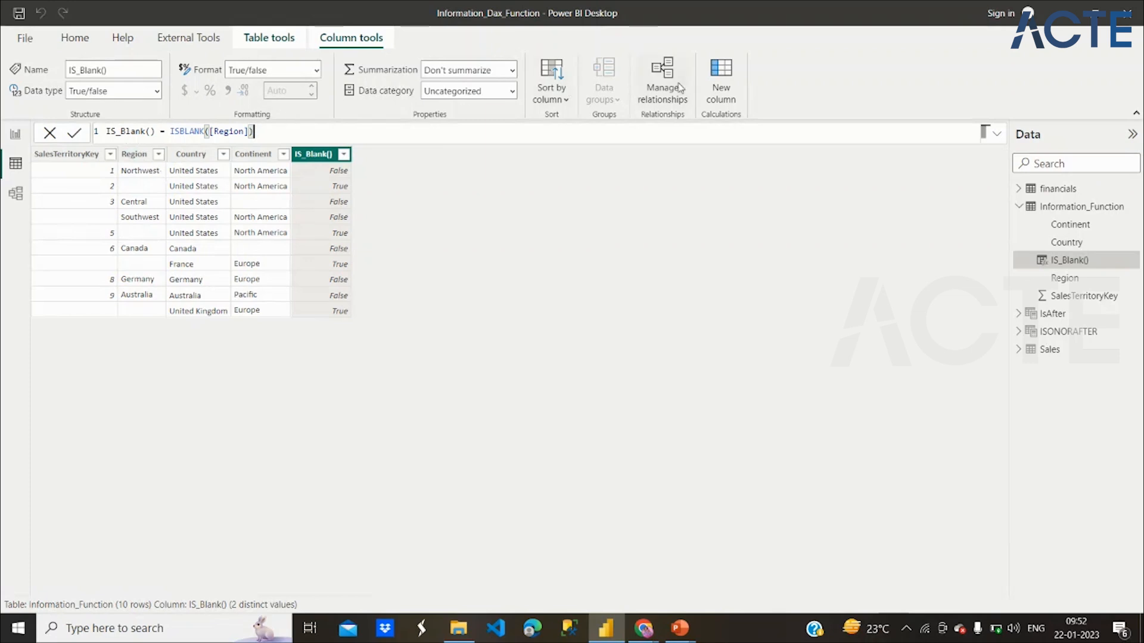
# Add a calculated column to Information_Function with the formula isNumber = ISNUMBER(Information_Function[Country])
pyautogui.click(737, 71)
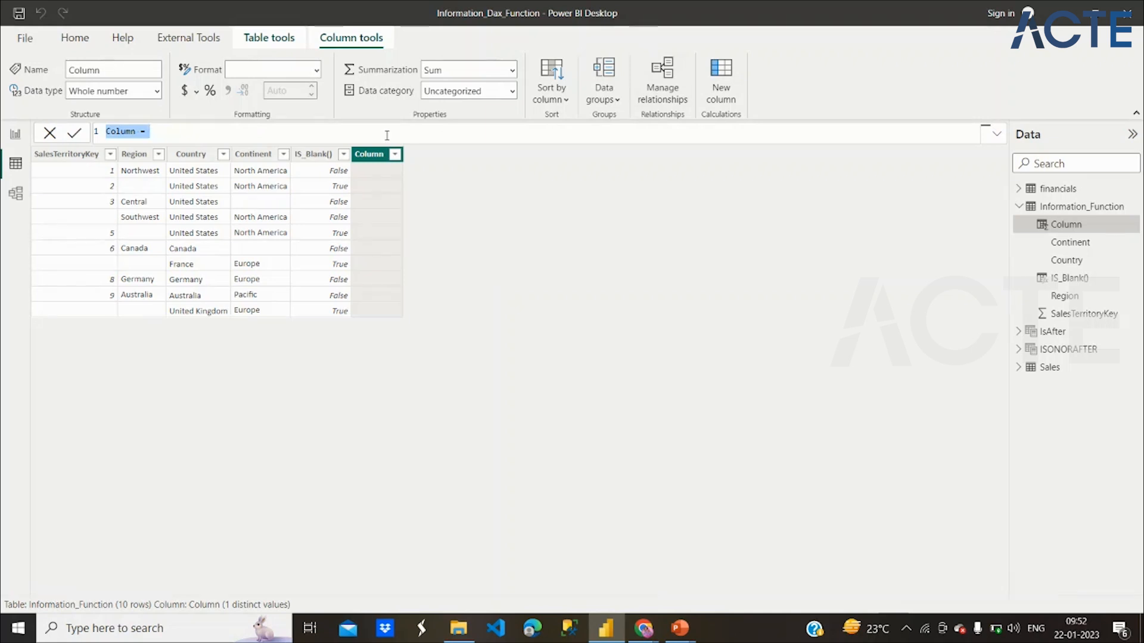
pyautogui.write('isNumber= ')
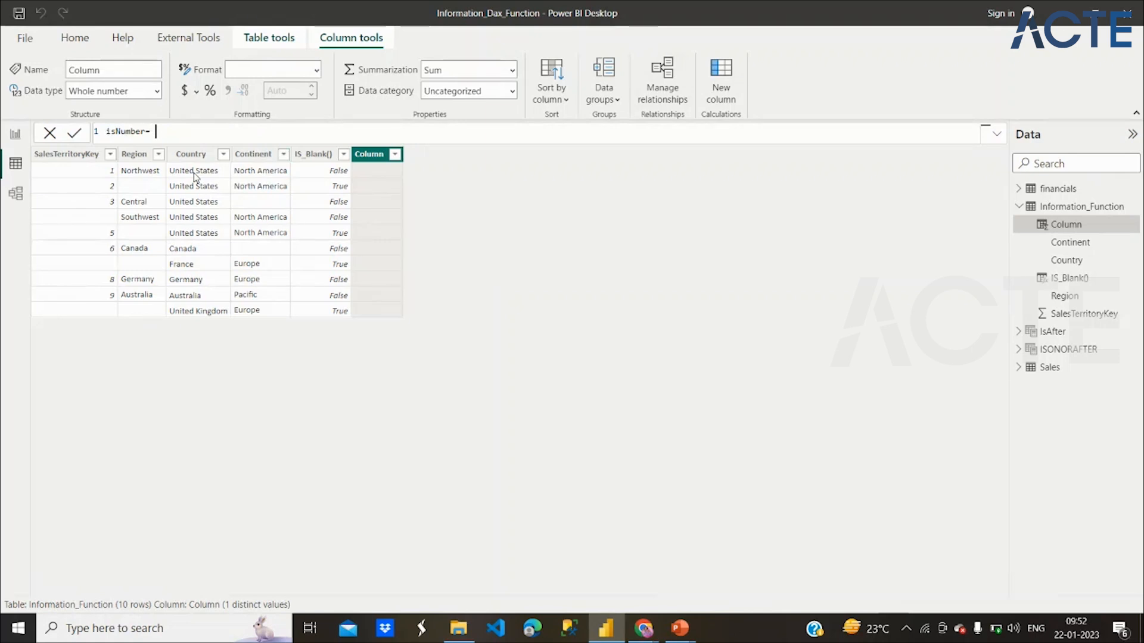
pyautogui.write('is')
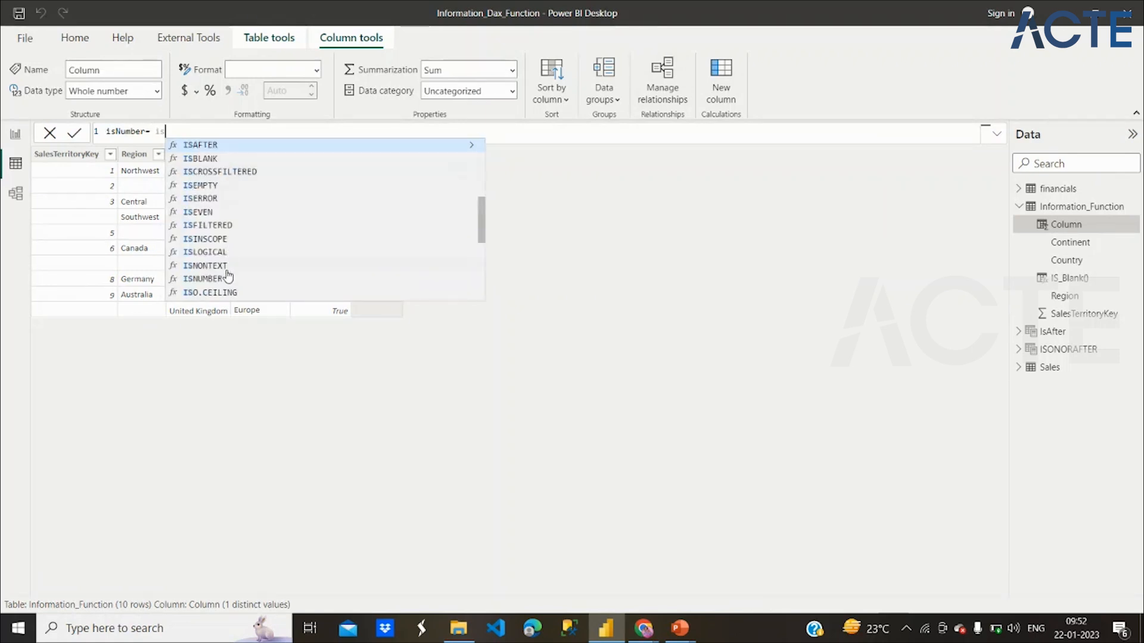
pyautogui.click(227, 278)
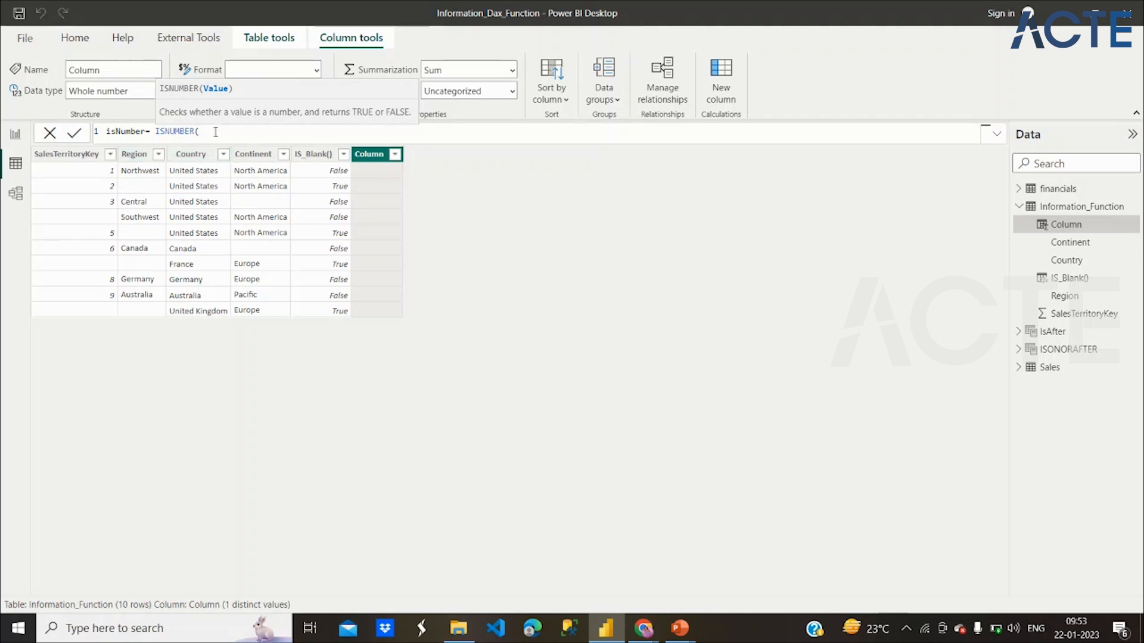
pyautogui.write('Information_Function[Country]')
pyautogui.press('Tab')
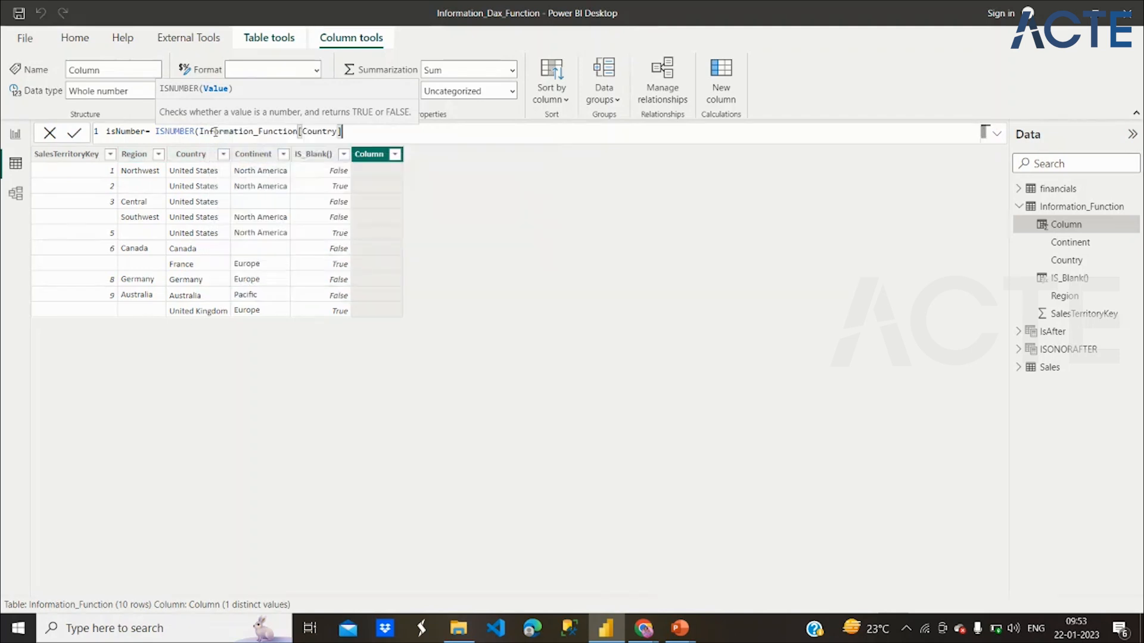
pyautogui.write(')')
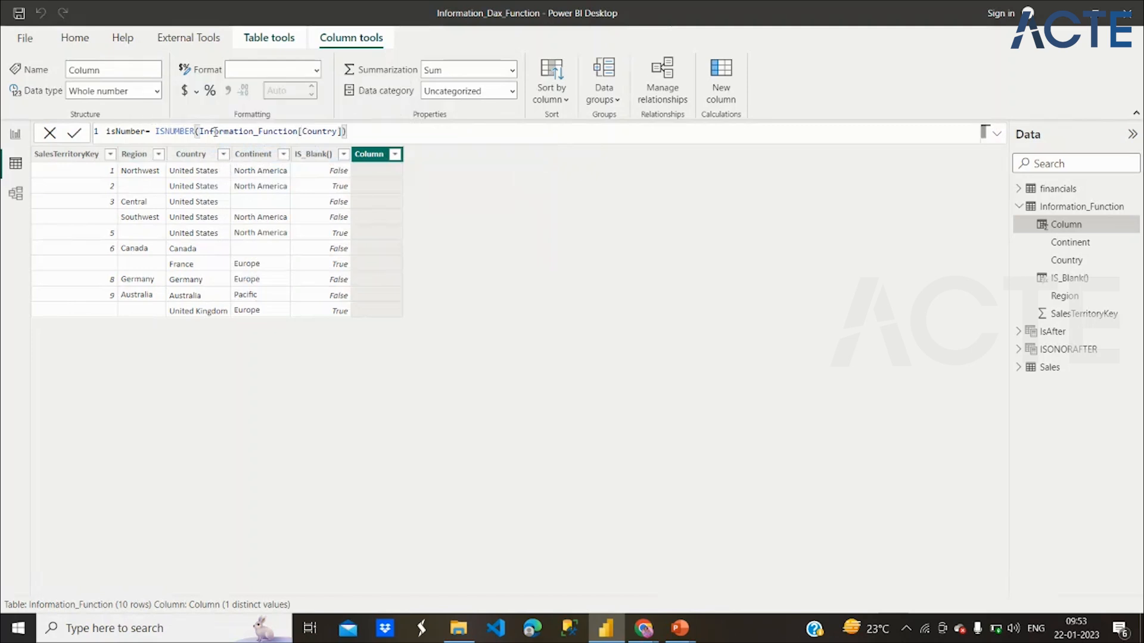
pyautogui.press('Return')
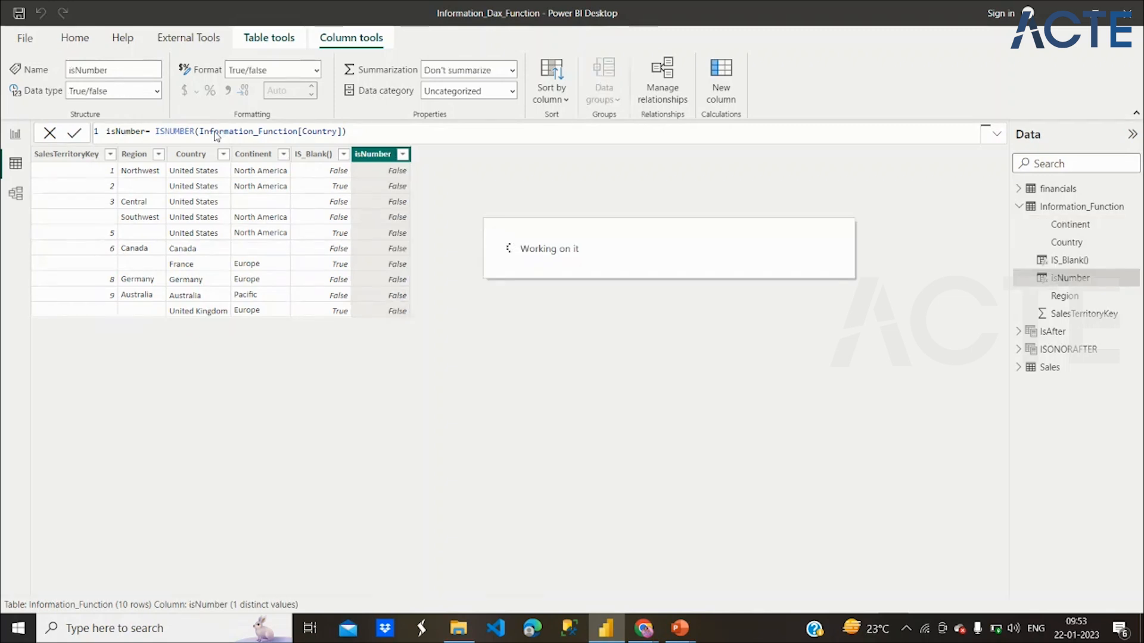
# Change the isNumber formula to test Information_Function[SalesTerritoryKey] and compare the key column with the isNumber column
pyautogui.doubleClick(316, 131)
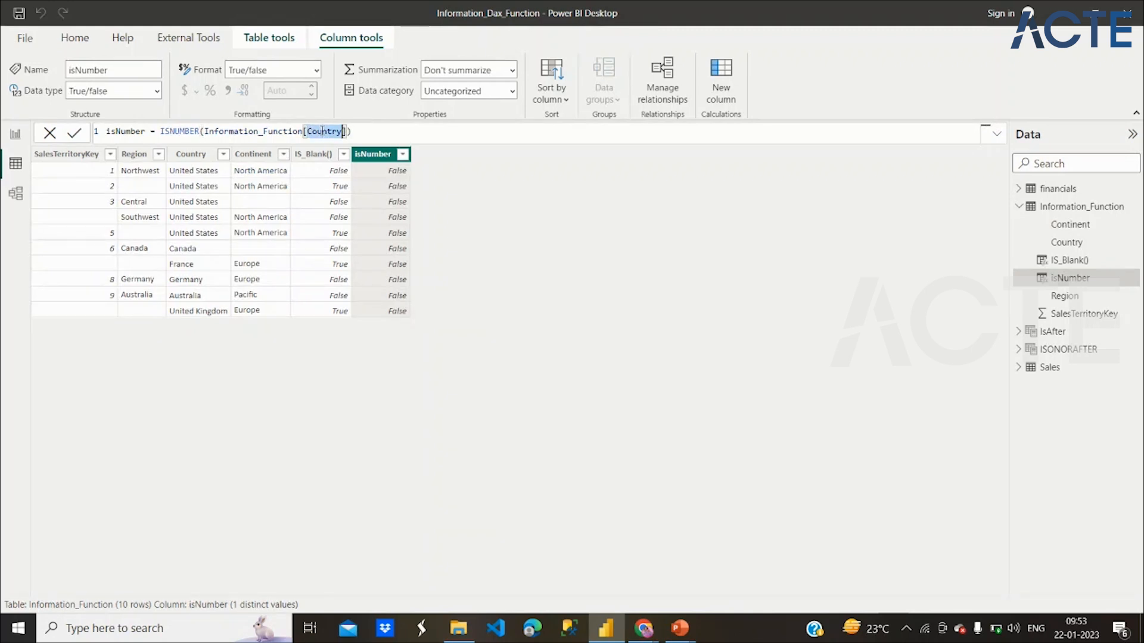
pyautogui.write('Sales')
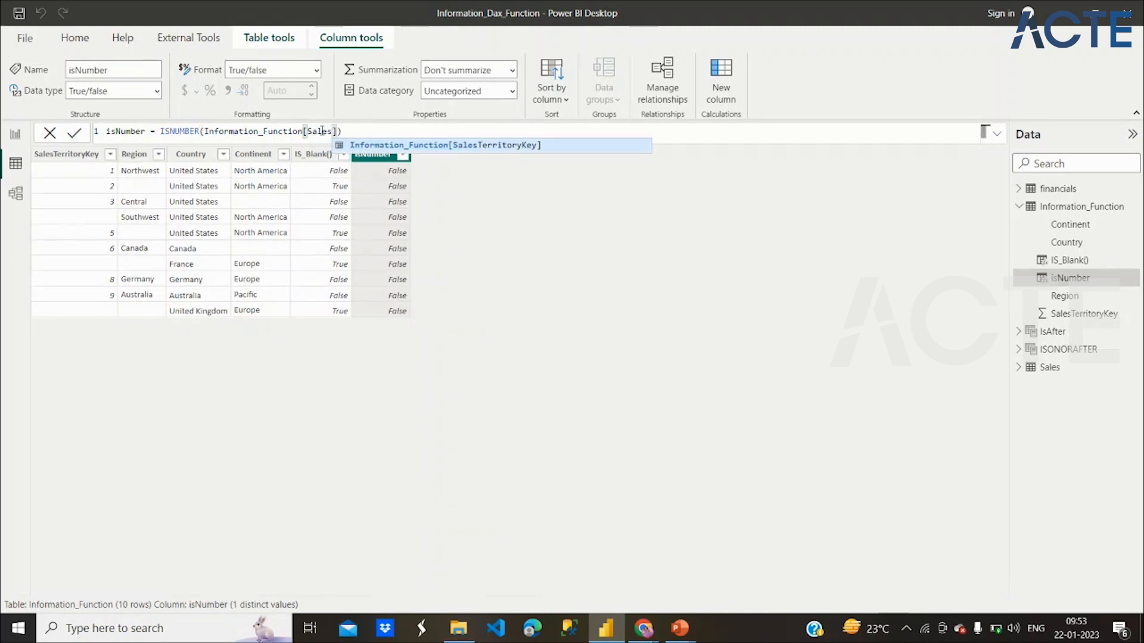
pyautogui.click(370, 148)
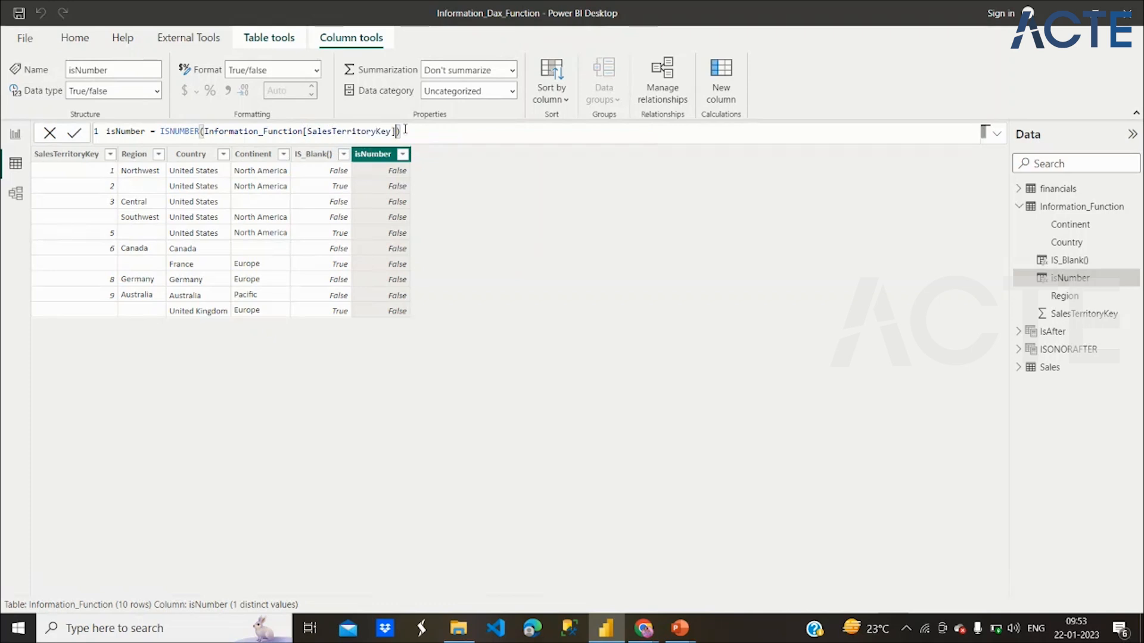
pyautogui.press('Return')
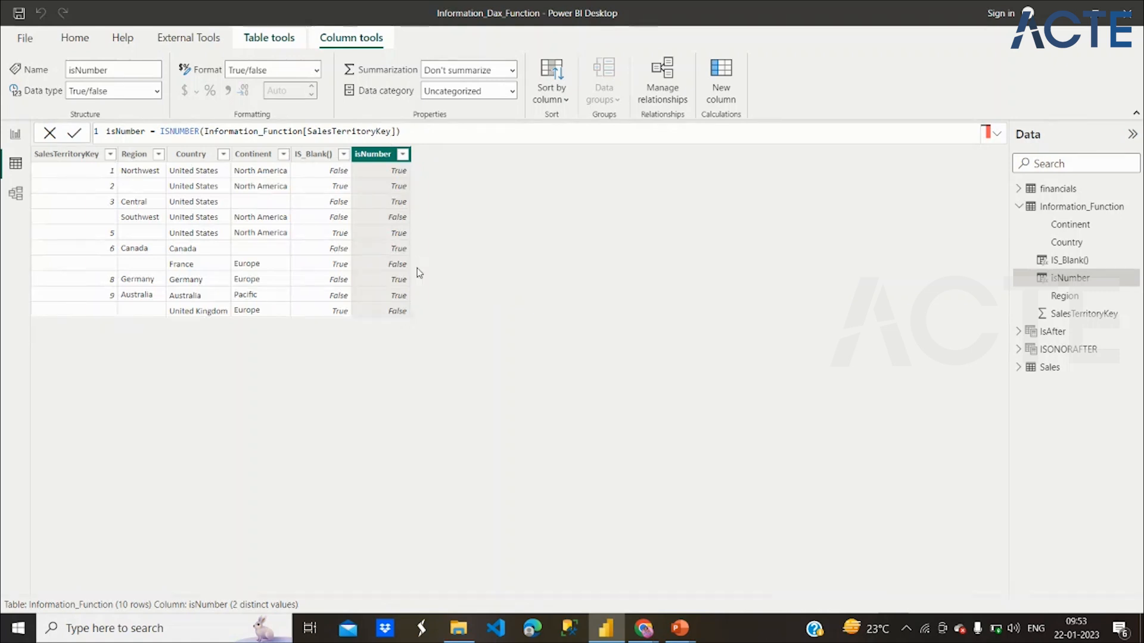
pyautogui.click(106, 222)
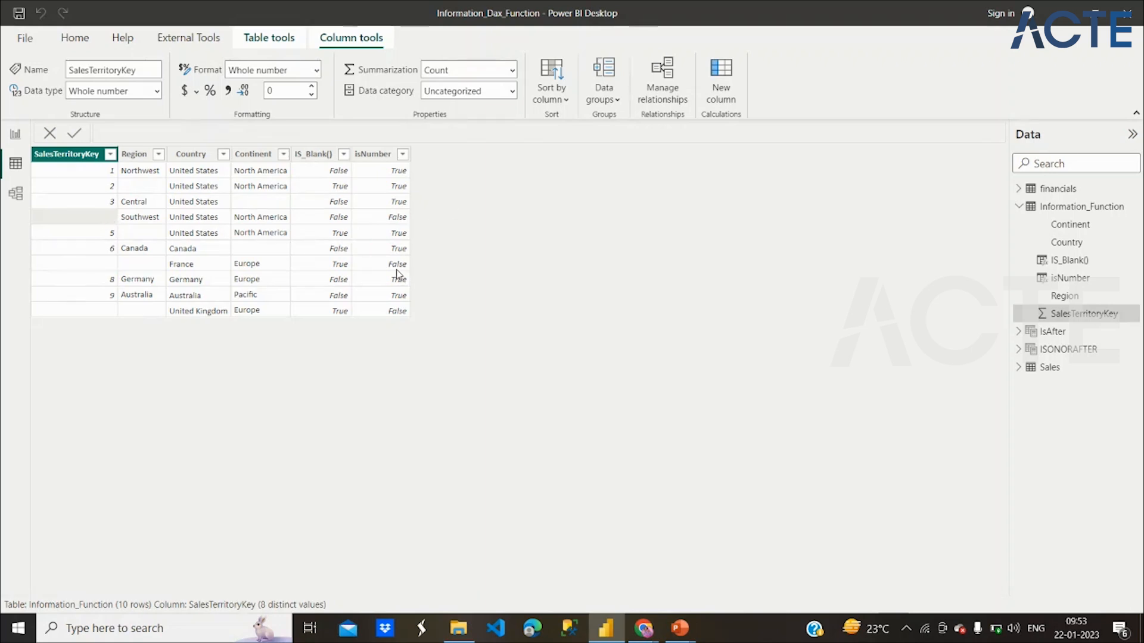
pyautogui.click(365, 154)
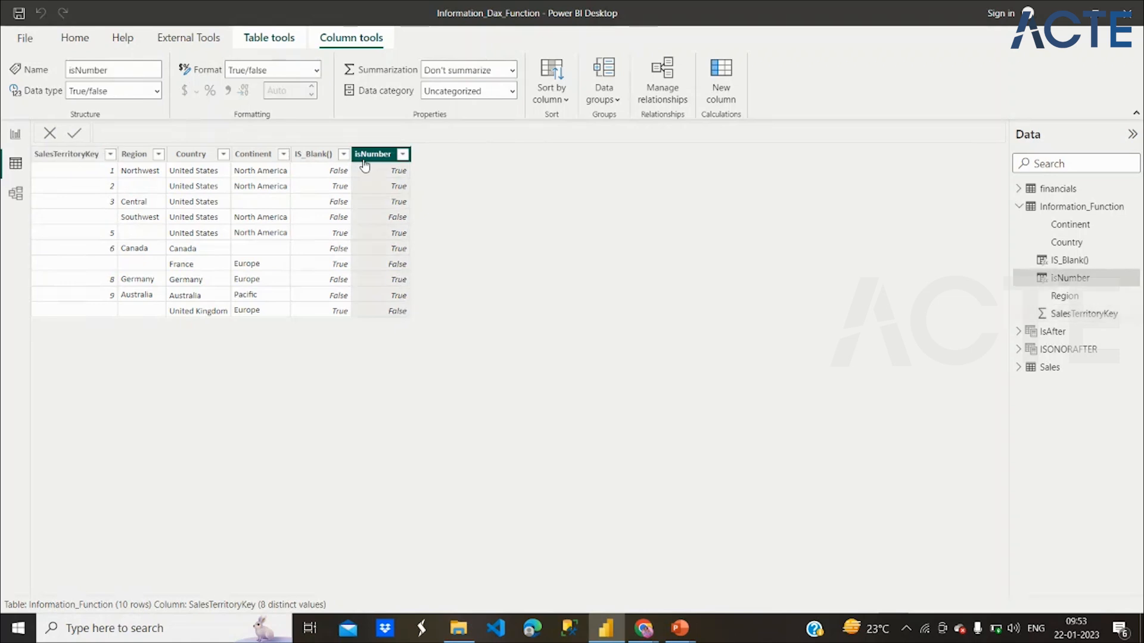
# Add a calculated column to Information_Function with the formula isText = ISTEXT(Information_Function[Country])
pyautogui.click(721, 74)
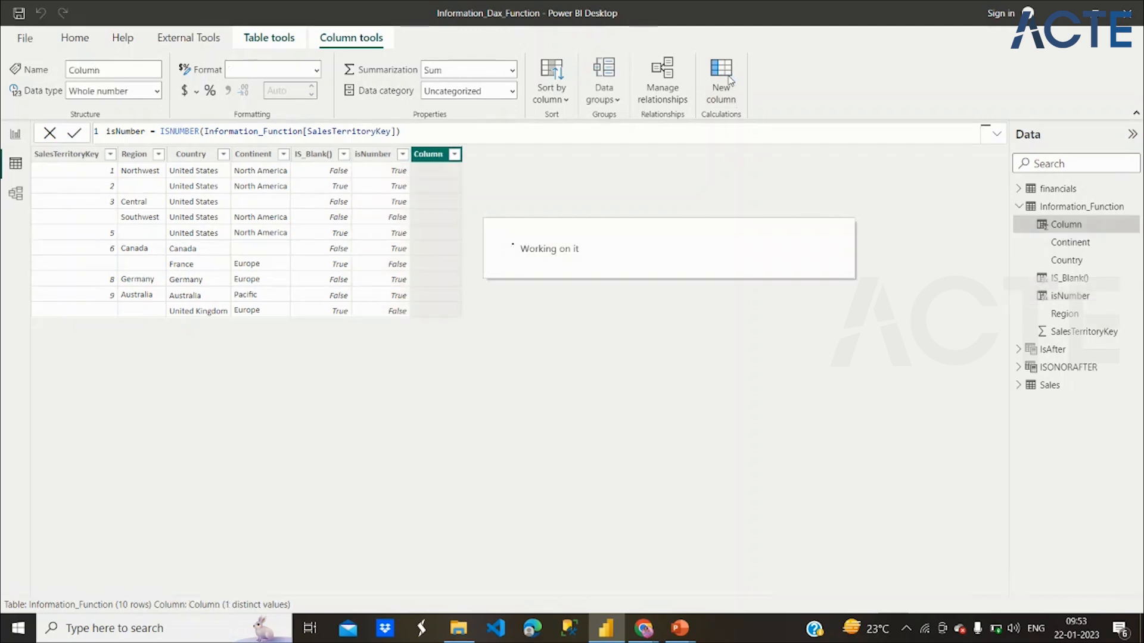
pyautogui.write('IsText= ist')
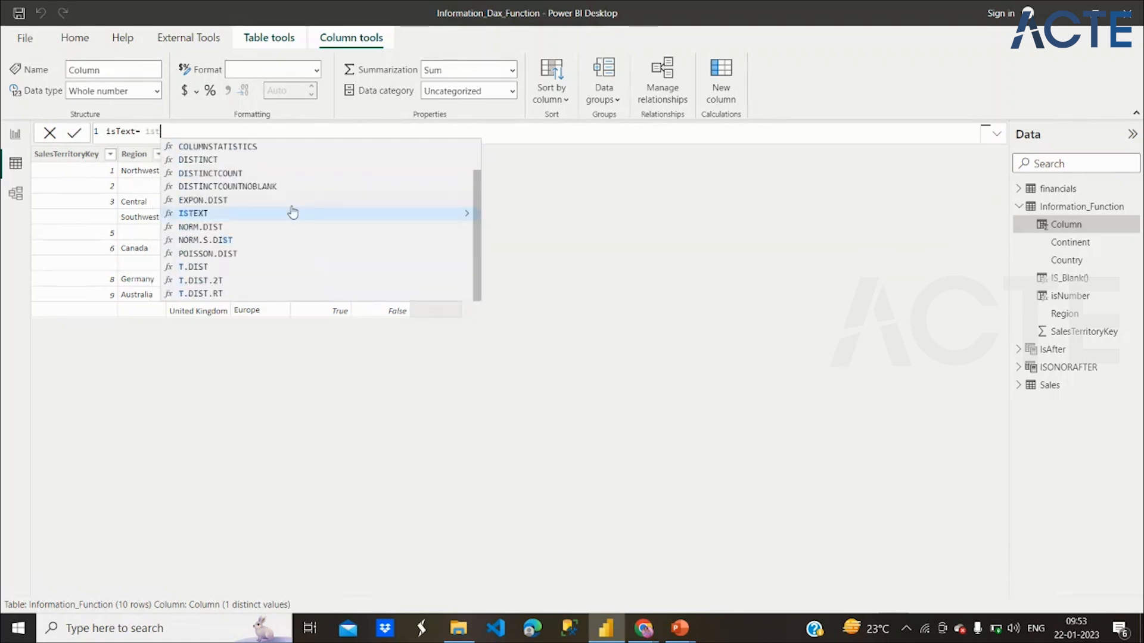
pyautogui.click(301, 201)
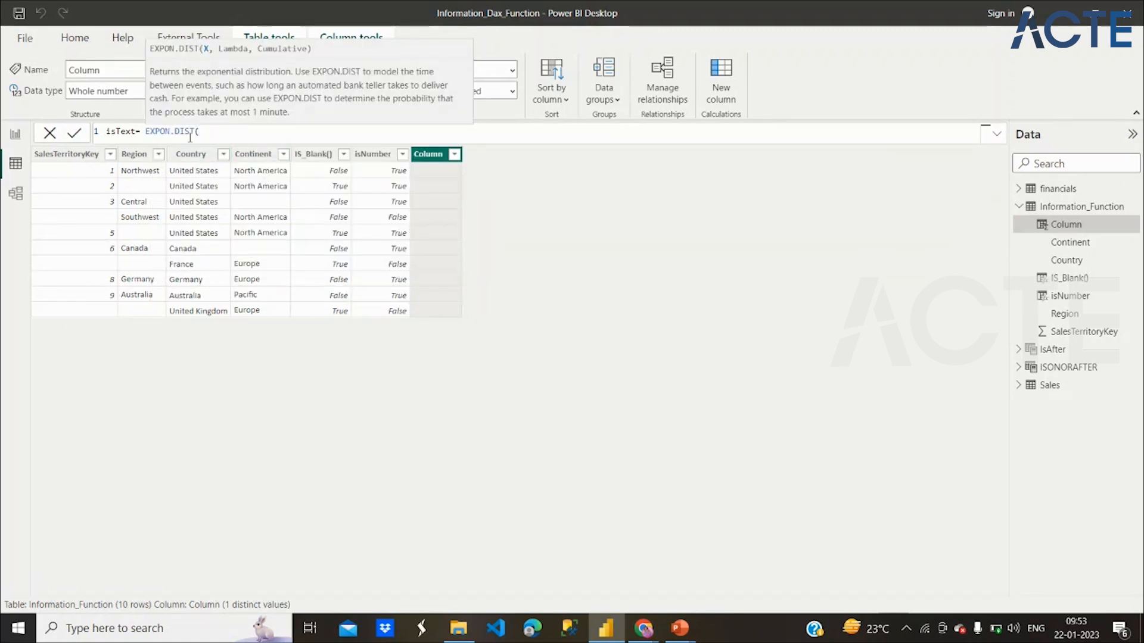
pyautogui.moveTo(200, 131); pyautogui.dragTo(148, 133)
pyautogui.press('BackSpace')
pyautogui.write('ISte')
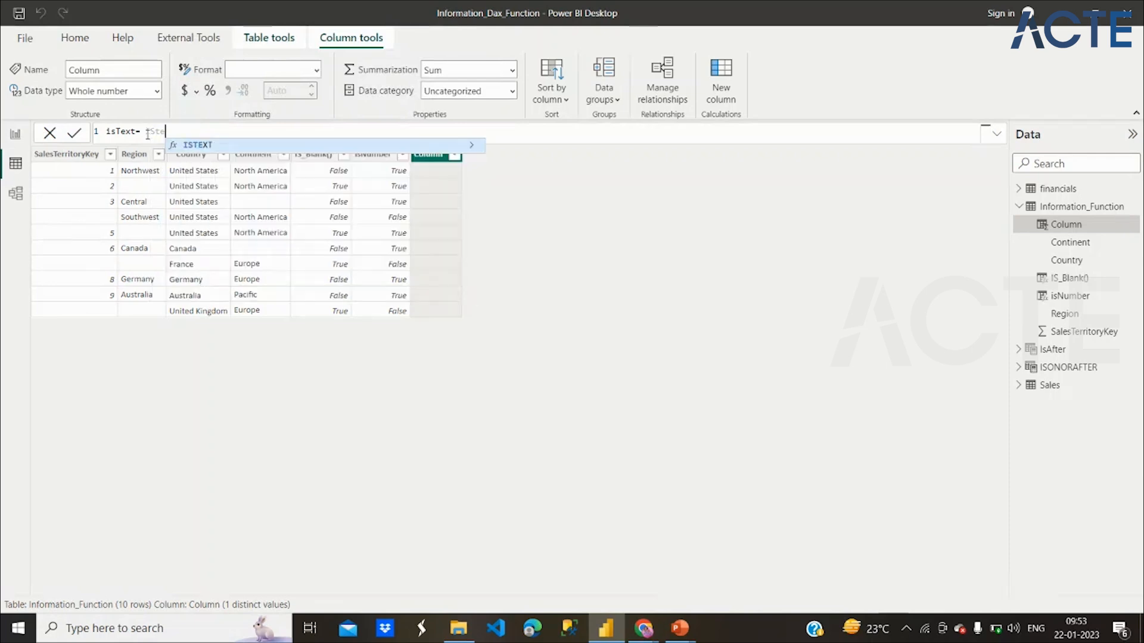
pyautogui.click(203, 146)
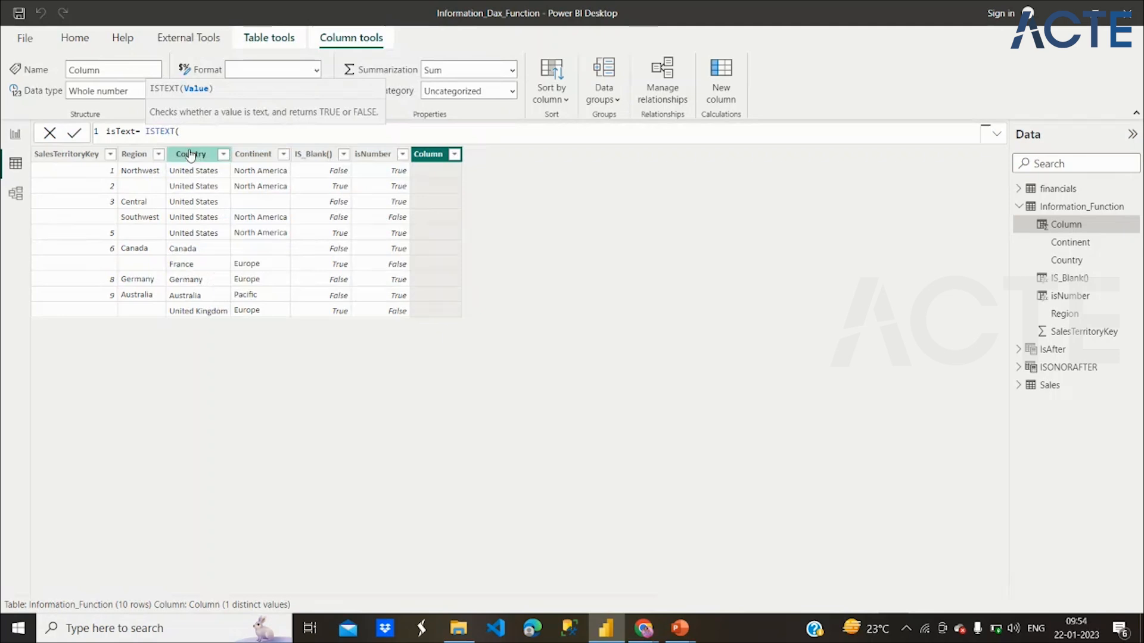
pyautogui.write('Country')
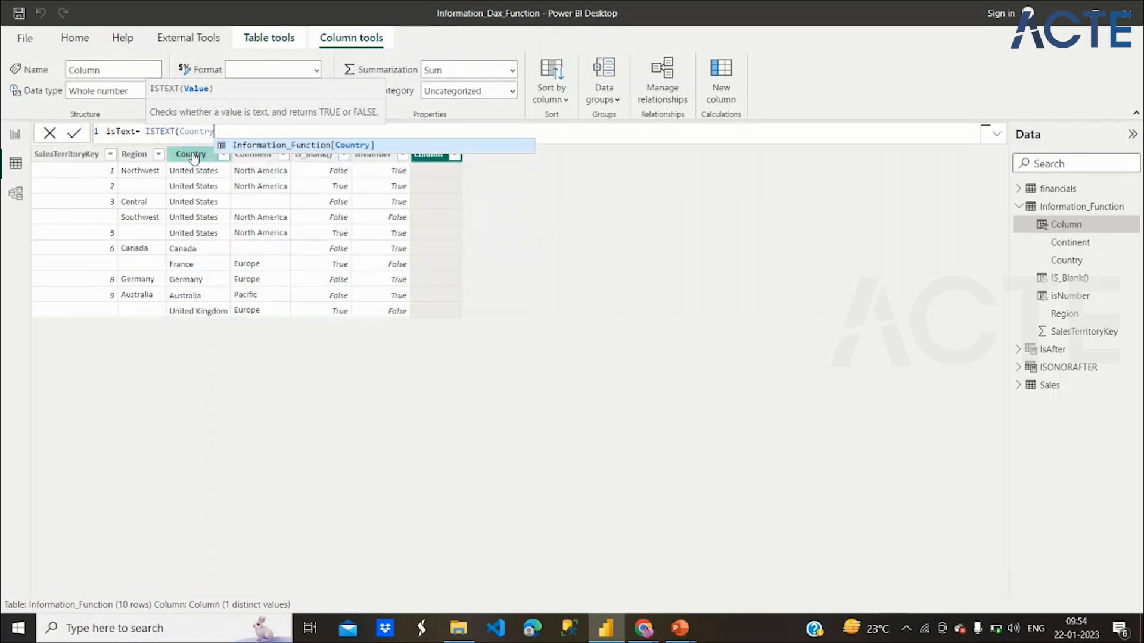
pyautogui.press('Tab')
pyautogui.write(')')
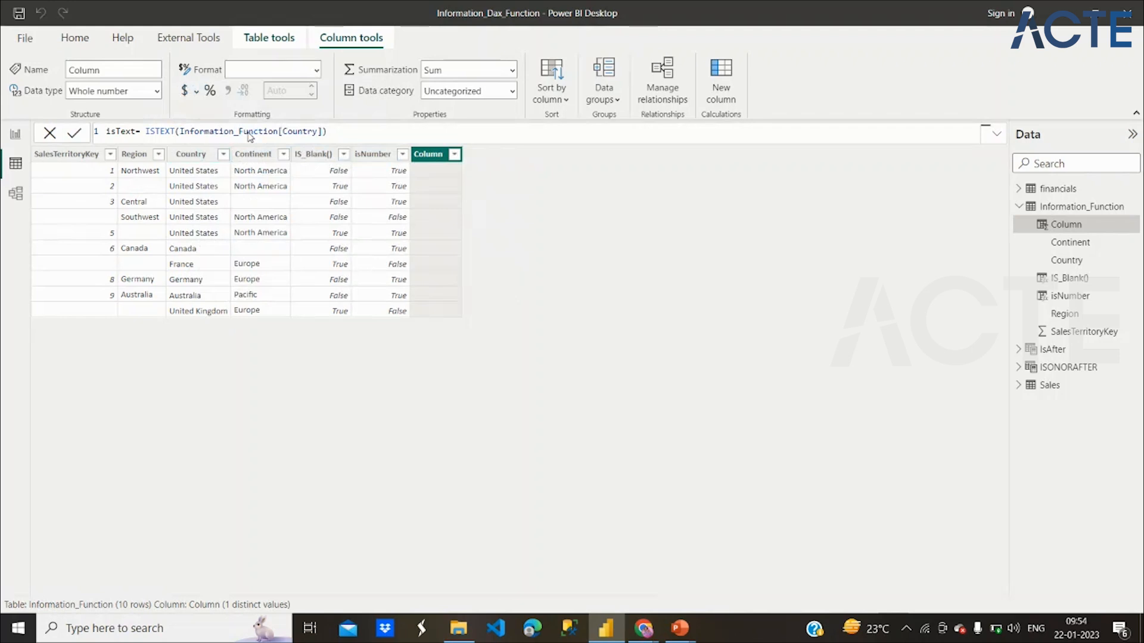
pyautogui.press('Return')
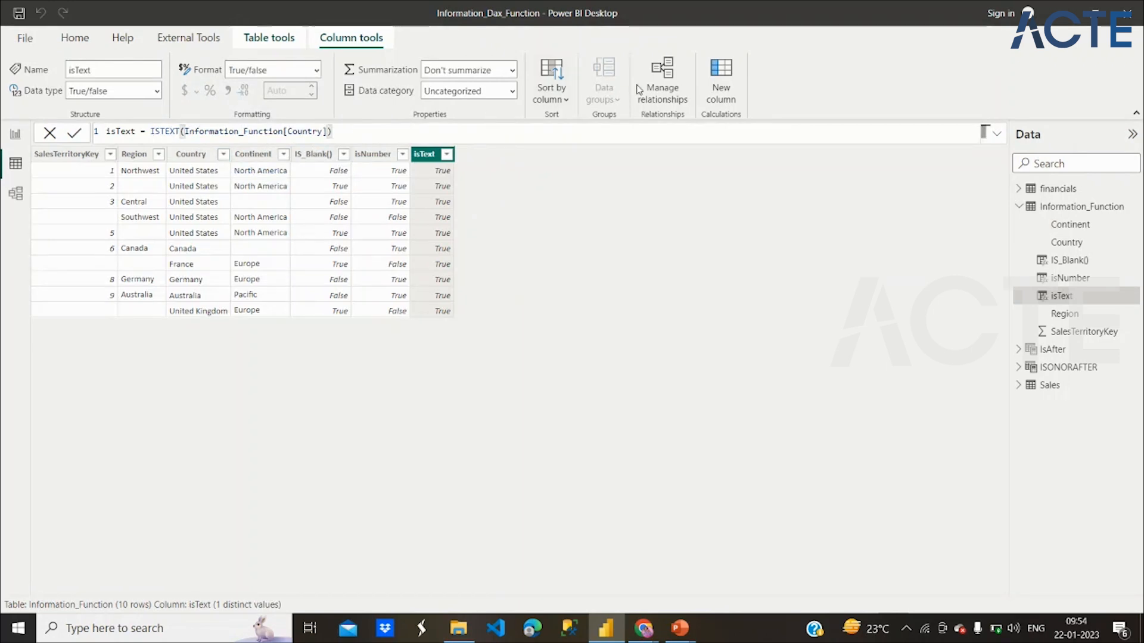
# Add a calculated column to Information_Function with the formula ISEmpty = ISEMPTY(Information_Function)
pyautogui.click(719, 82)
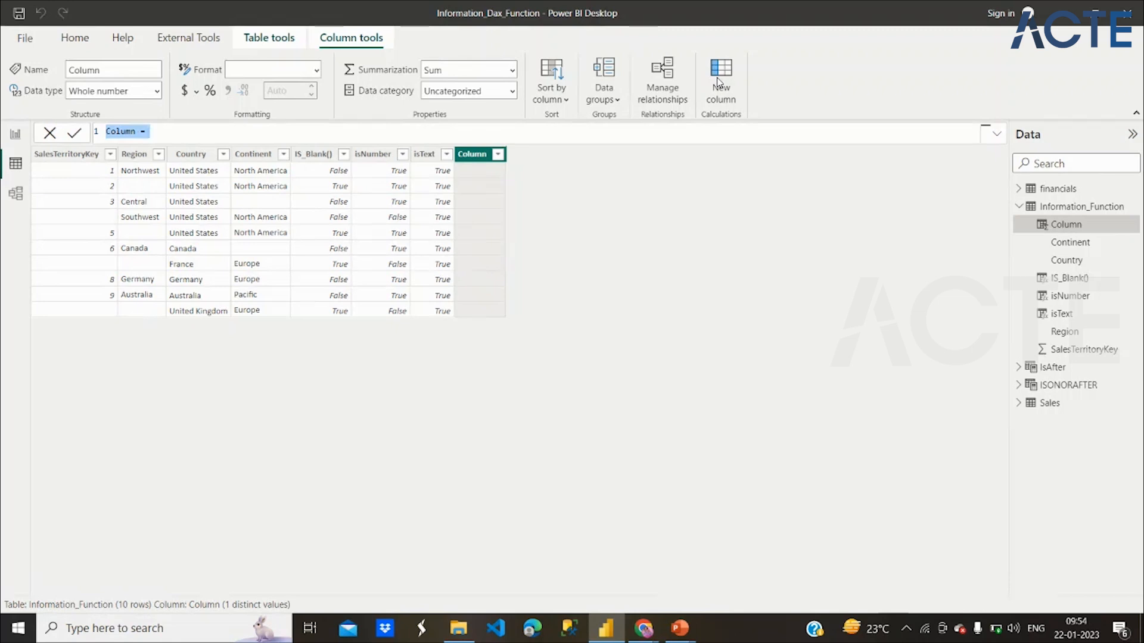
pyautogui.write('ISEmp')
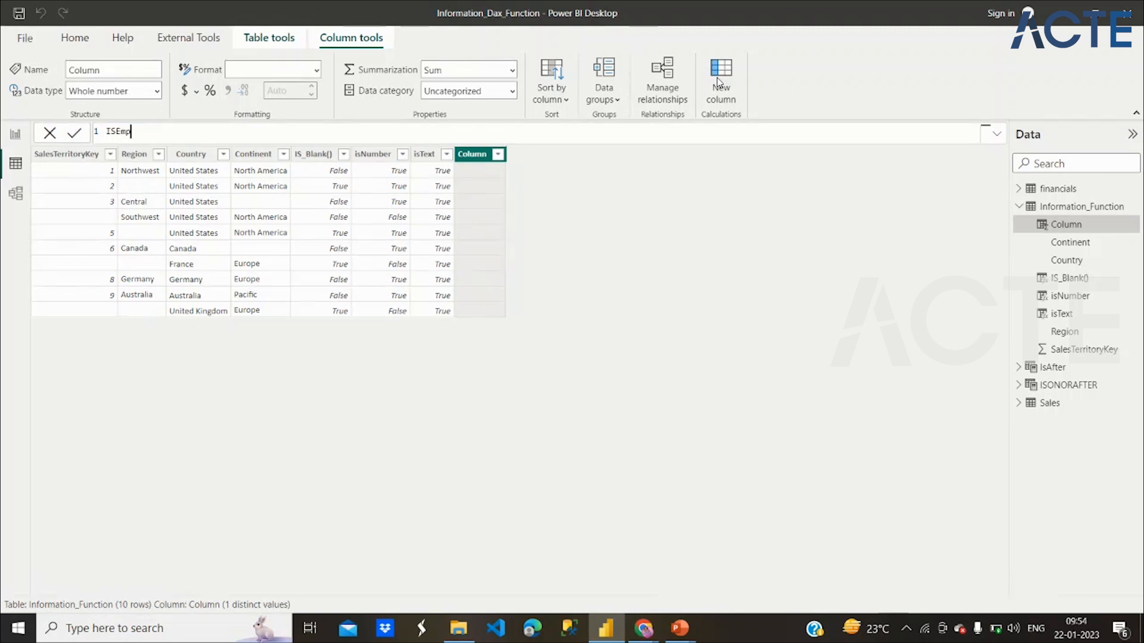
pyautogui.write('ty=is')
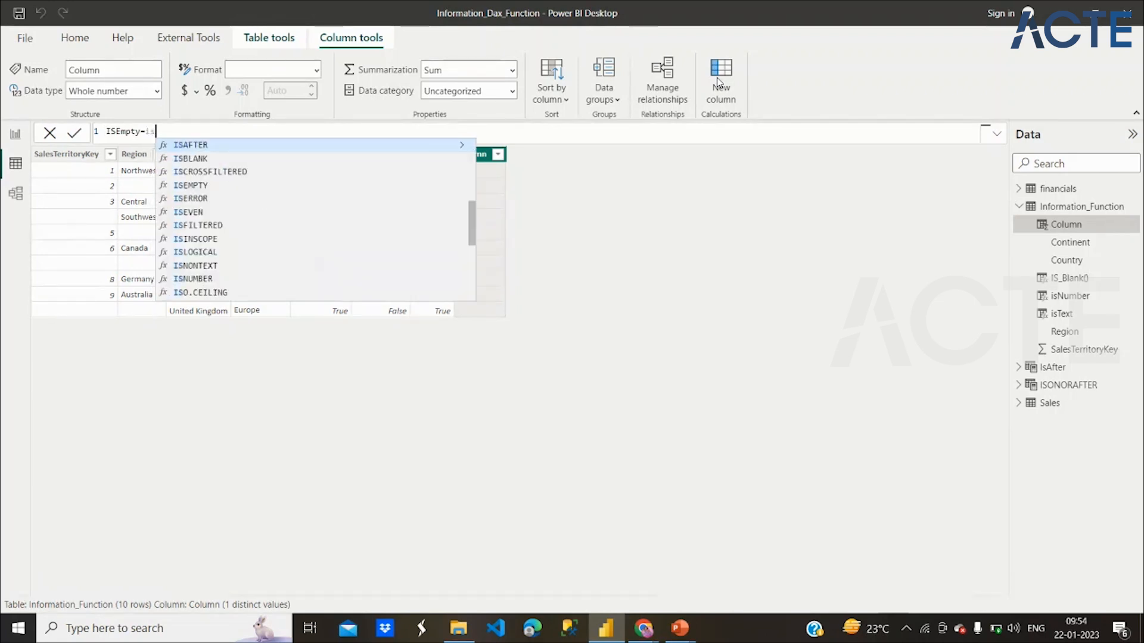
pyautogui.write('e')
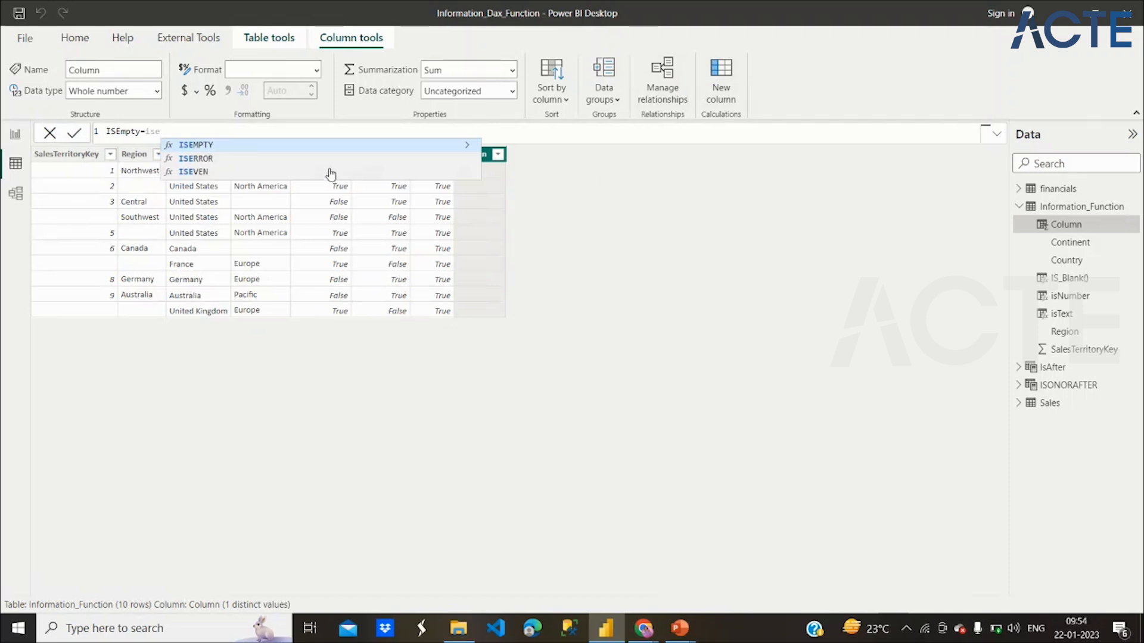
pyautogui.press('Tab')
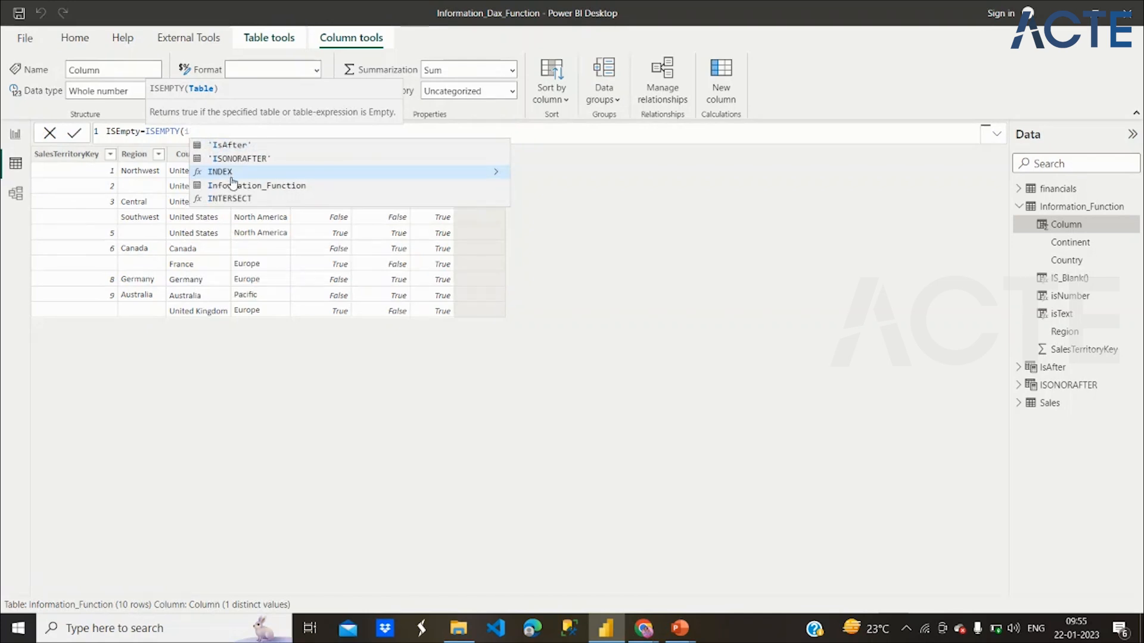
pyautogui.click(234, 185)
pyautogui.write(')')
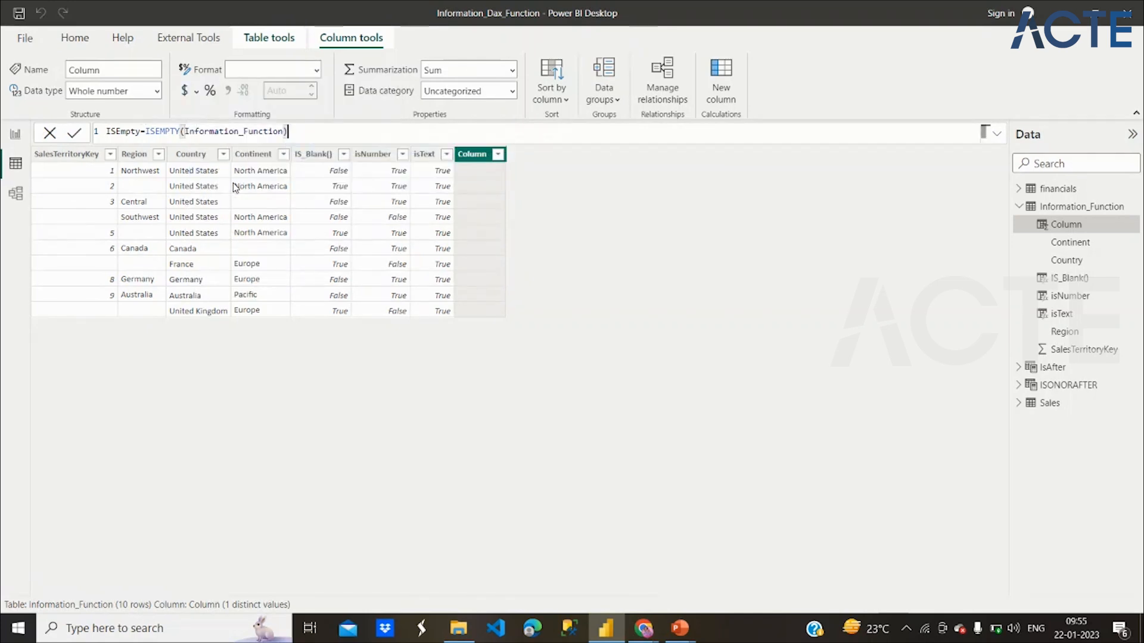
pyautogui.press('Return')
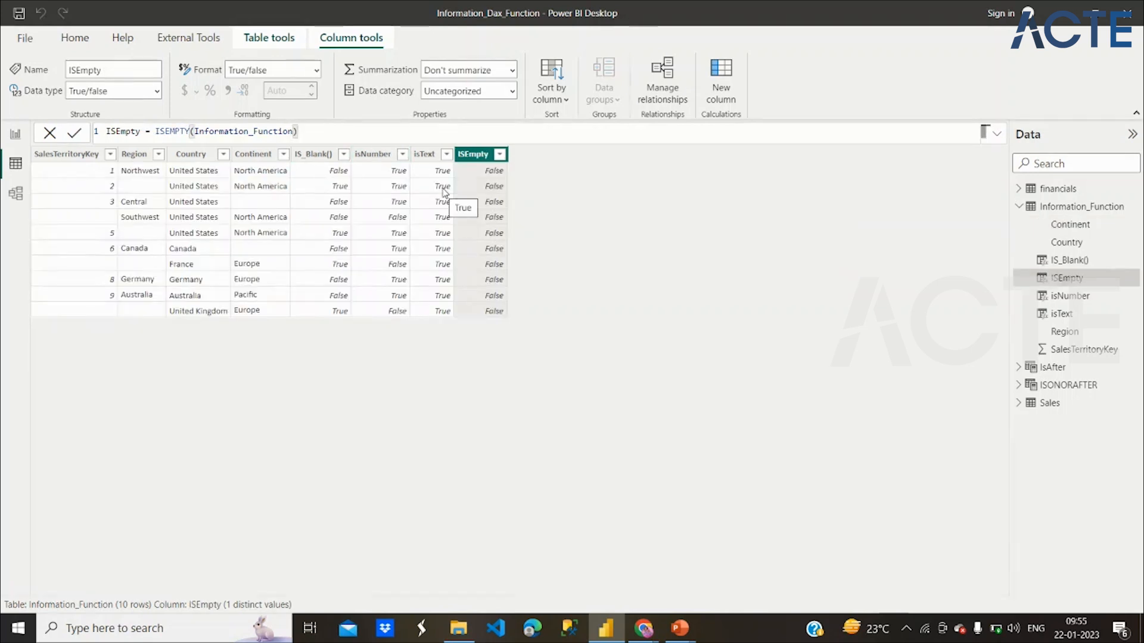
# Add a calculated column isLogical = ISLOGICAL(Information_Function[IS_Blank()]) to Information_Function and compare it with the IS_Blank() column
pyautogui.click(728, 72)
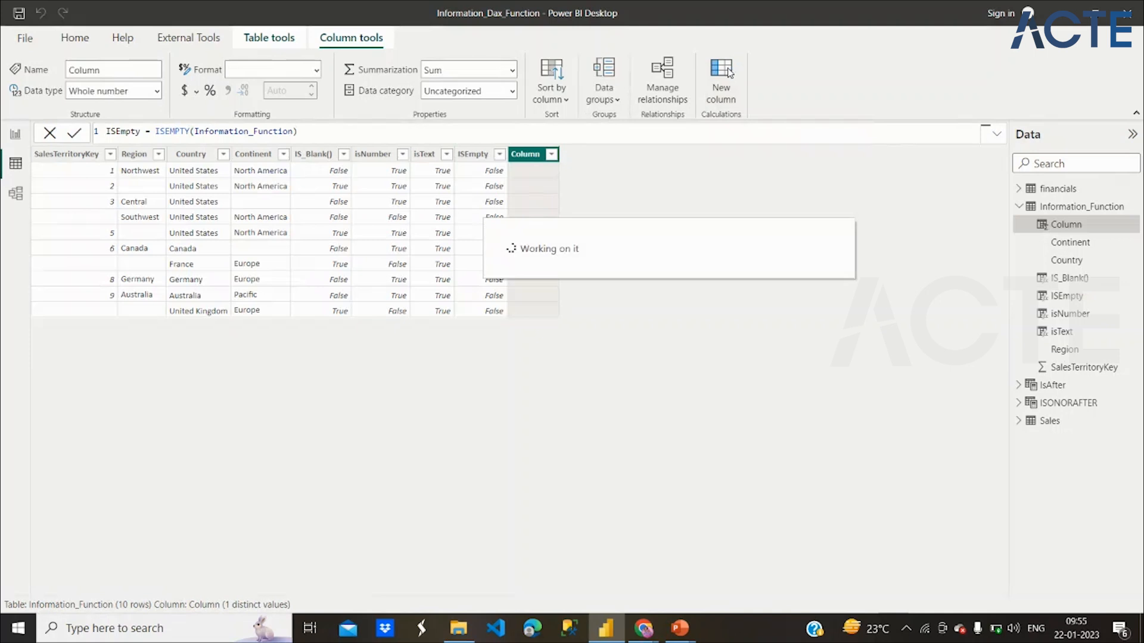
pyautogui.write('is')
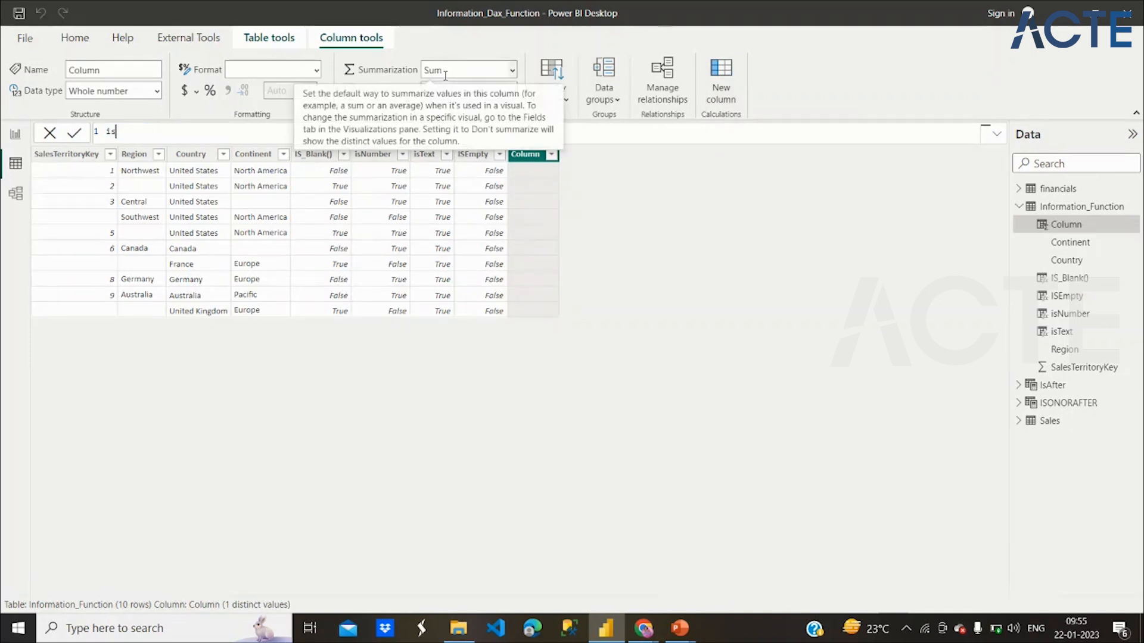
pyautogui.write('Logical= Islo')
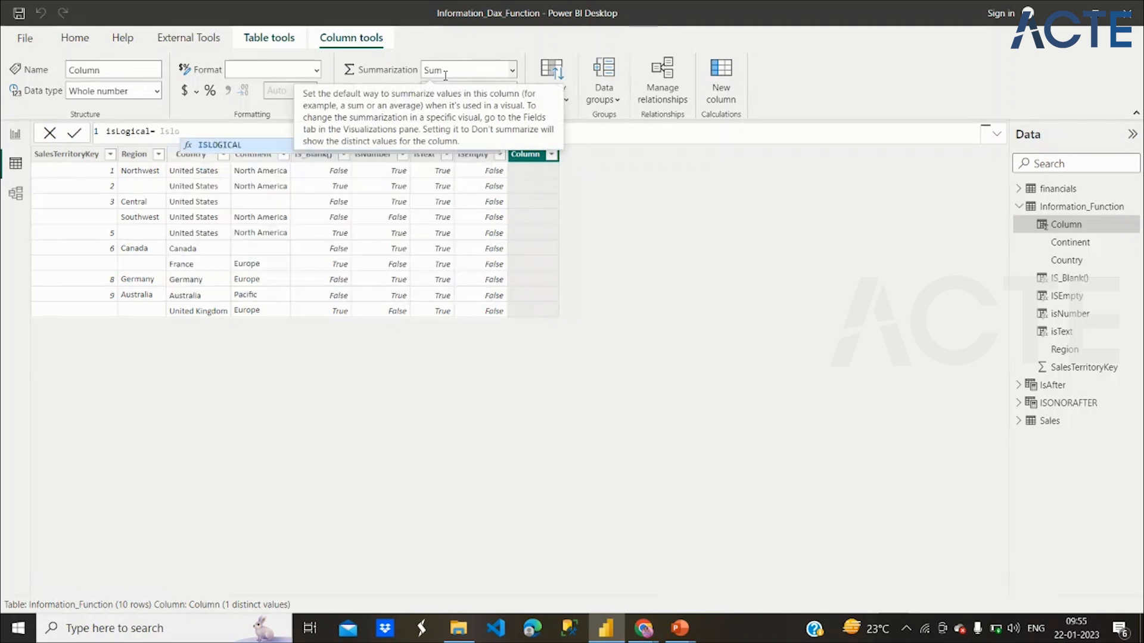
pyautogui.click(334, 145)
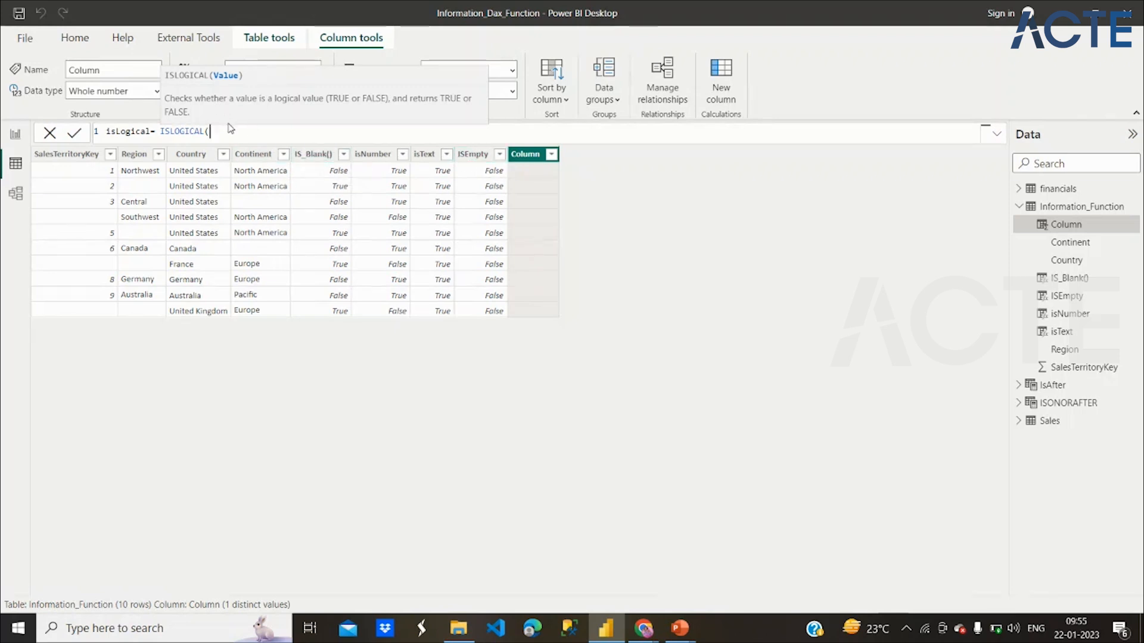
pyautogui.write('is')
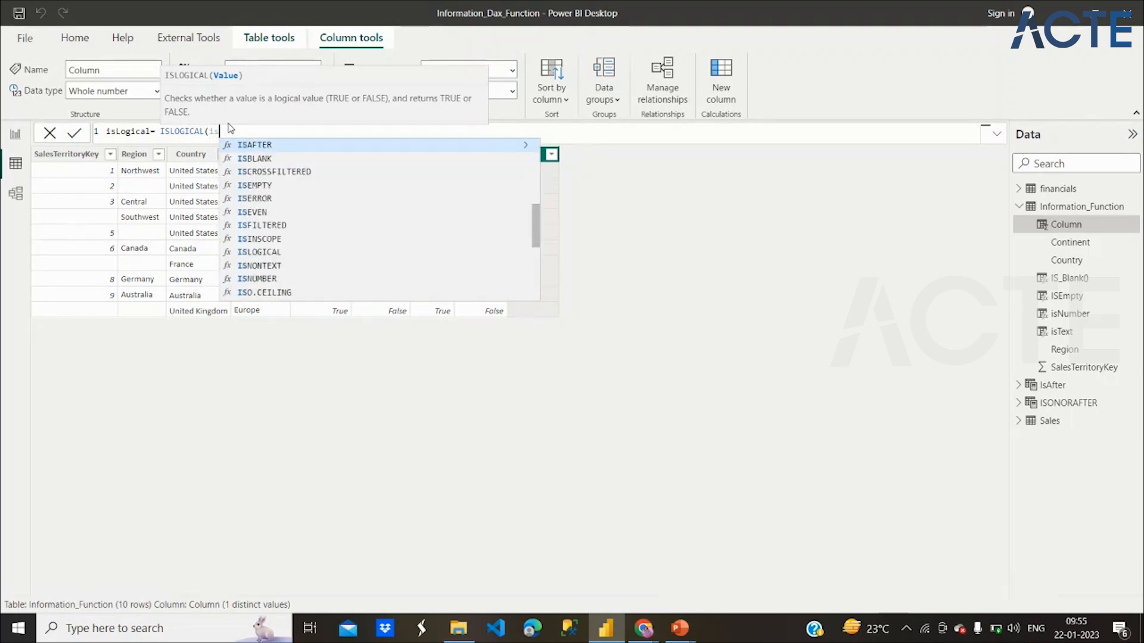
pyautogui.write('b')
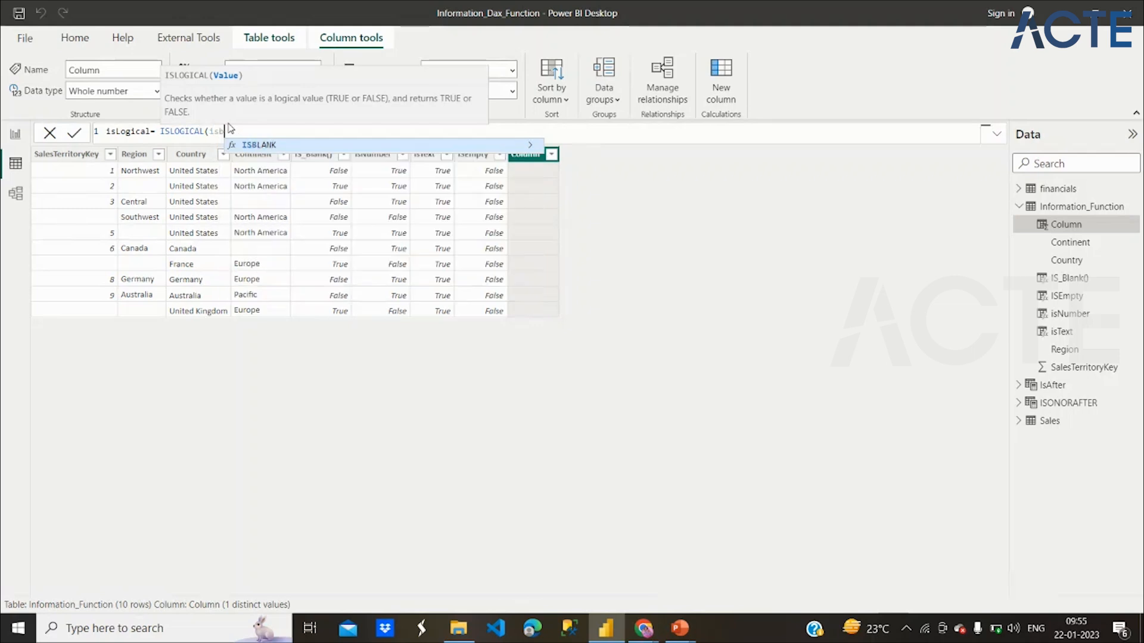
pyautogui.press('BackSpace')
pyautogui.press('BackSpace')
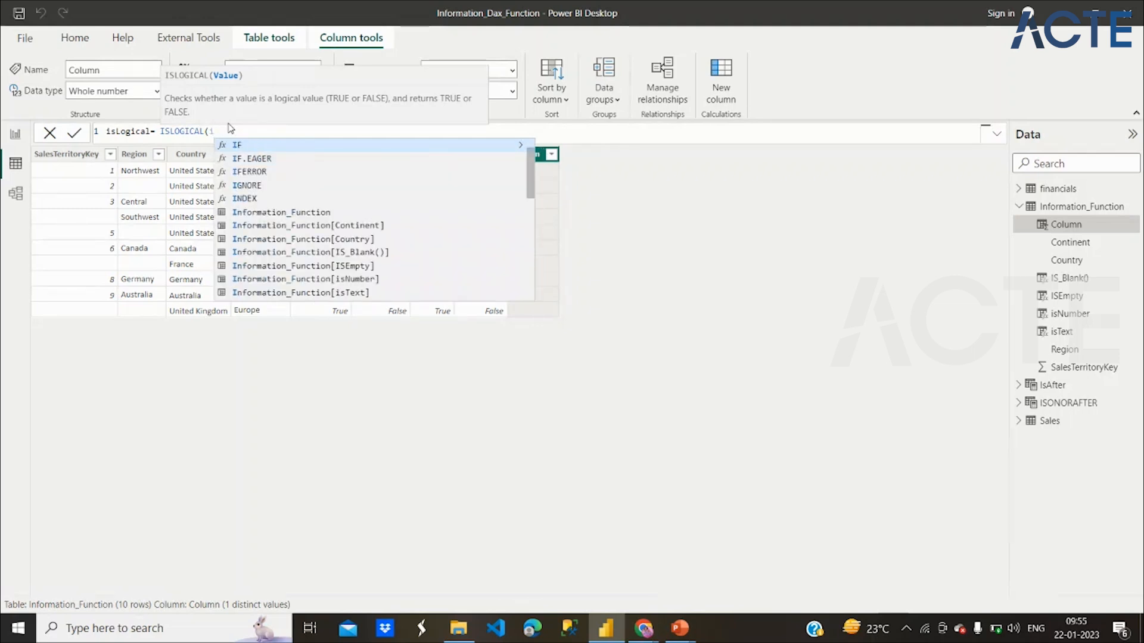
pyautogui.click(308, 253)
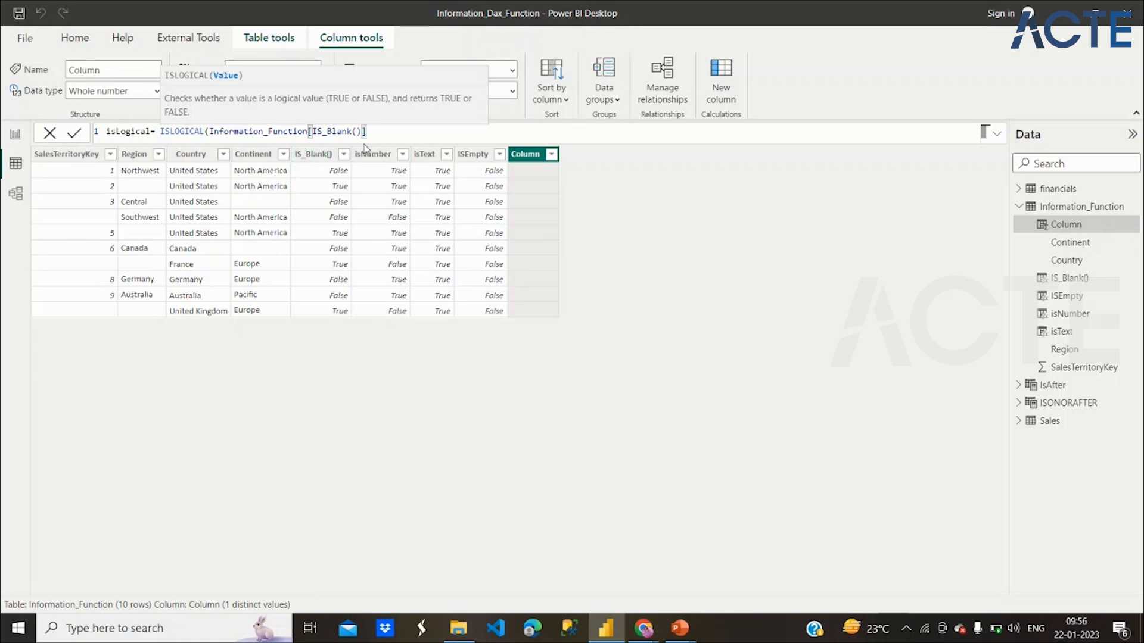
pyautogui.write(')')
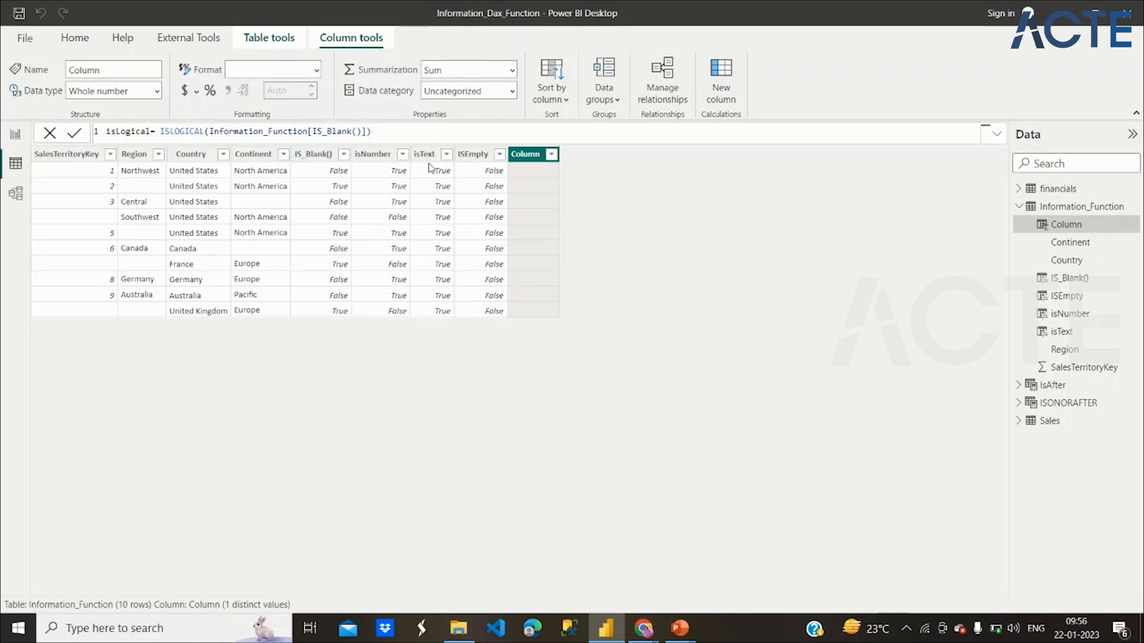
pyautogui.press('Return')
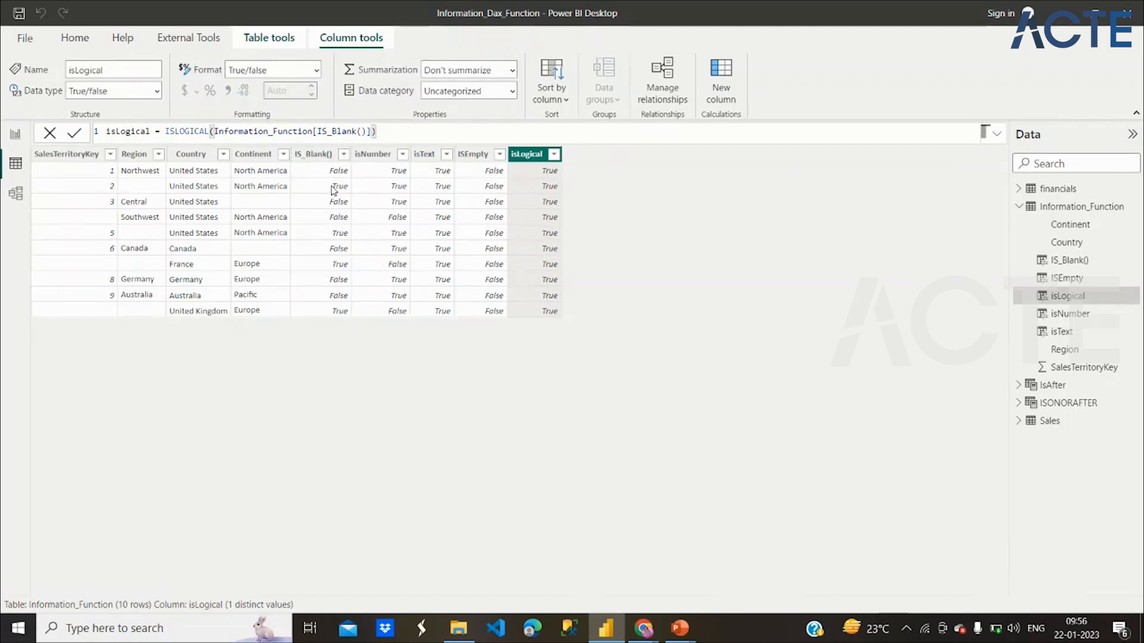
pyautogui.click(320, 155)
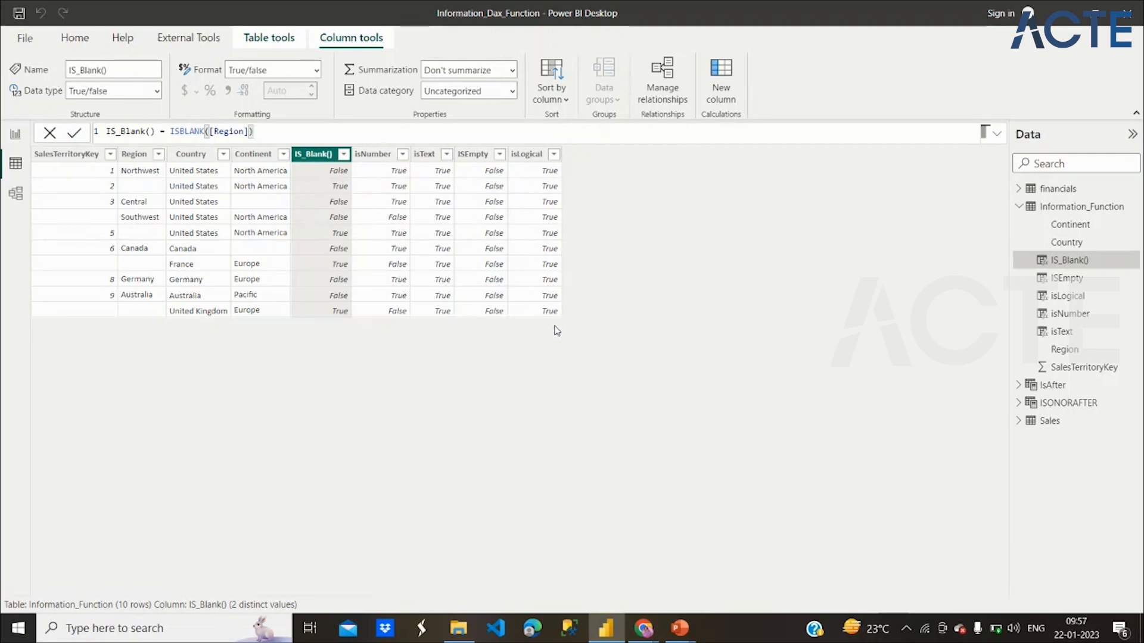
pyautogui.click(535, 158)
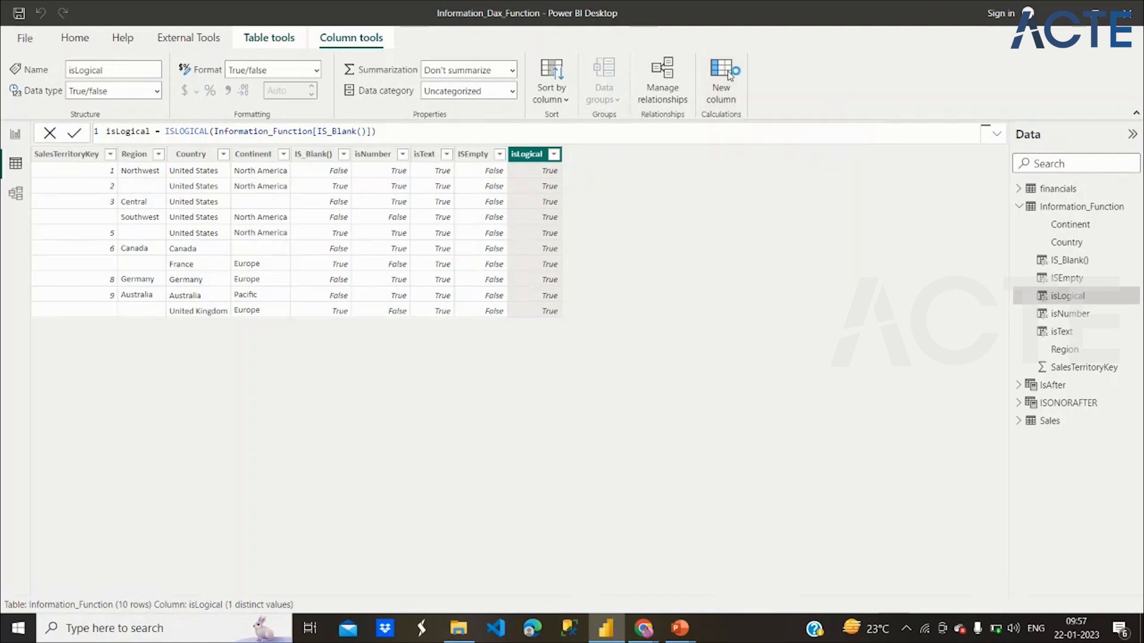
# Add a calculated column to Information_Function with the formula isNonText = ISNONTEXT(Information_Function[Region])
pyautogui.click(729, 75)
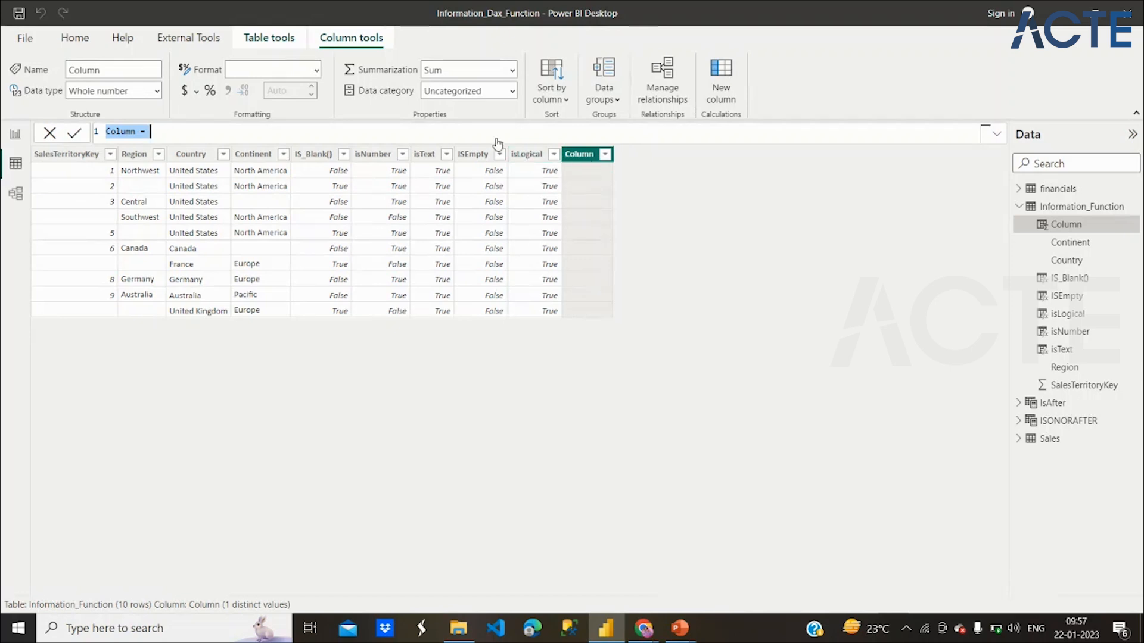
pyautogui.write('isN')
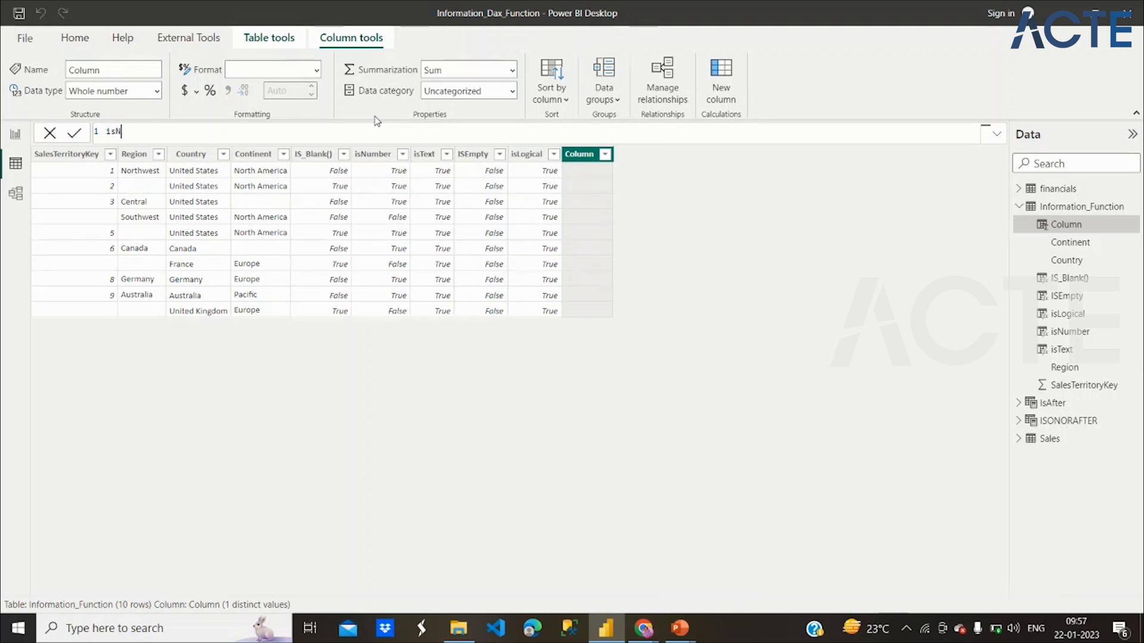
pyautogui.write('onText= Isn')
pyautogui.write('on')
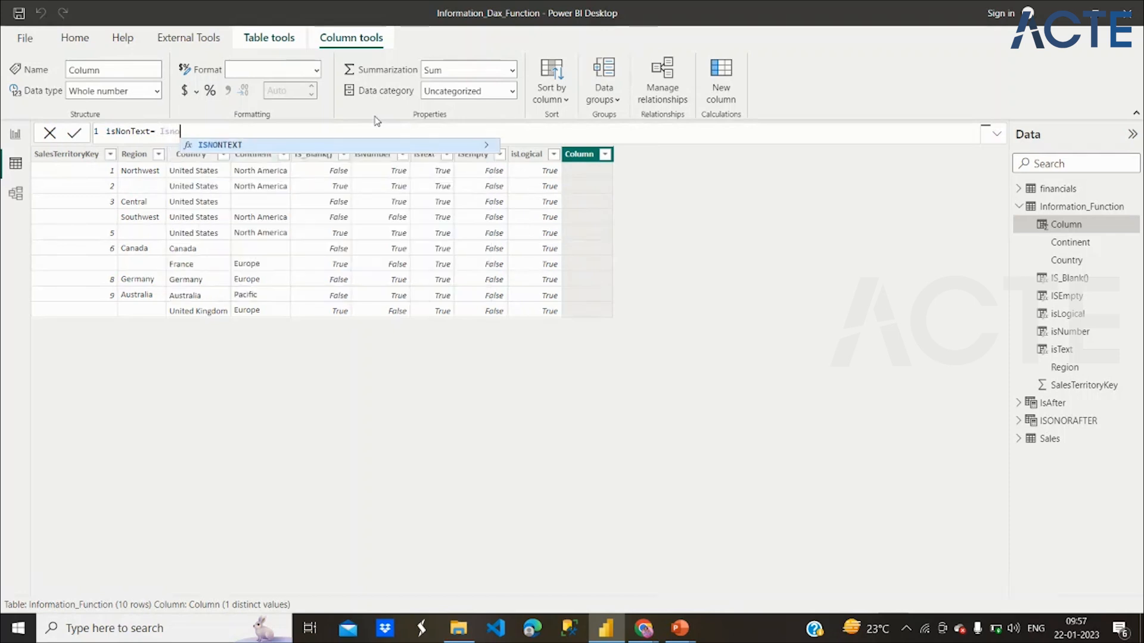
pyautogui.click(383, 147)
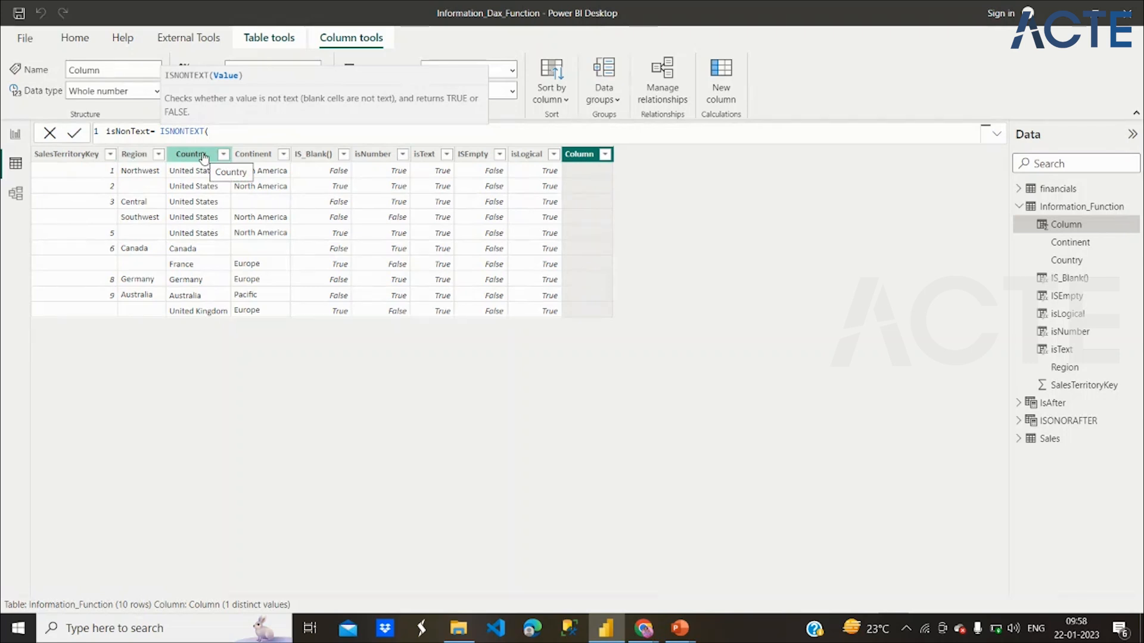
pyautogui.write('Region')
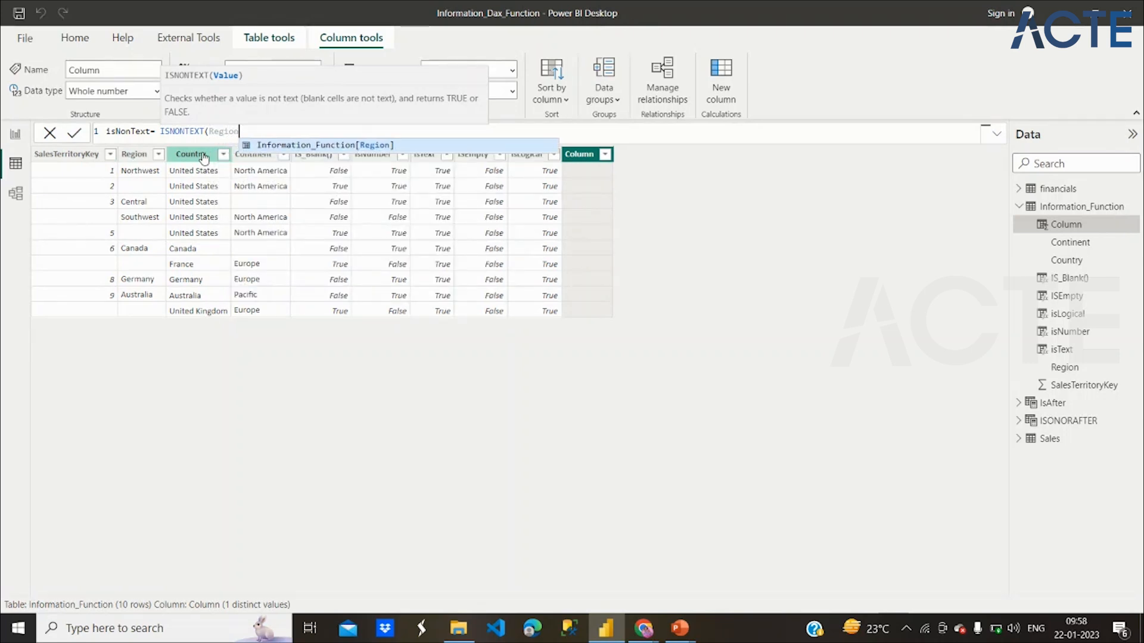
pyautogui.click(262, 145)
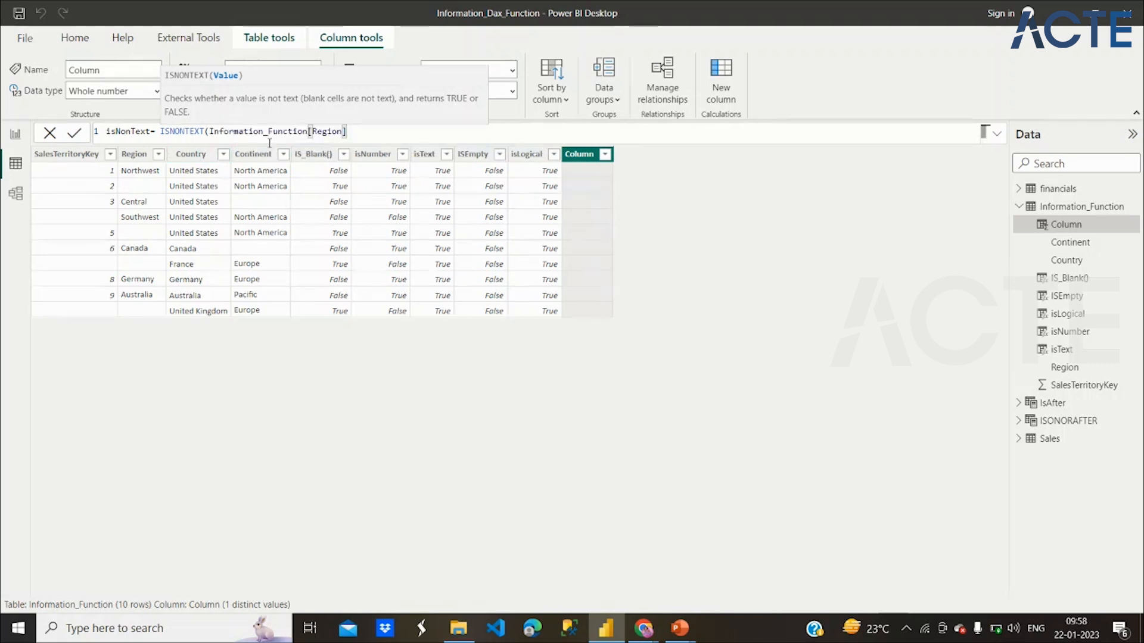
pyautogui.write(')')
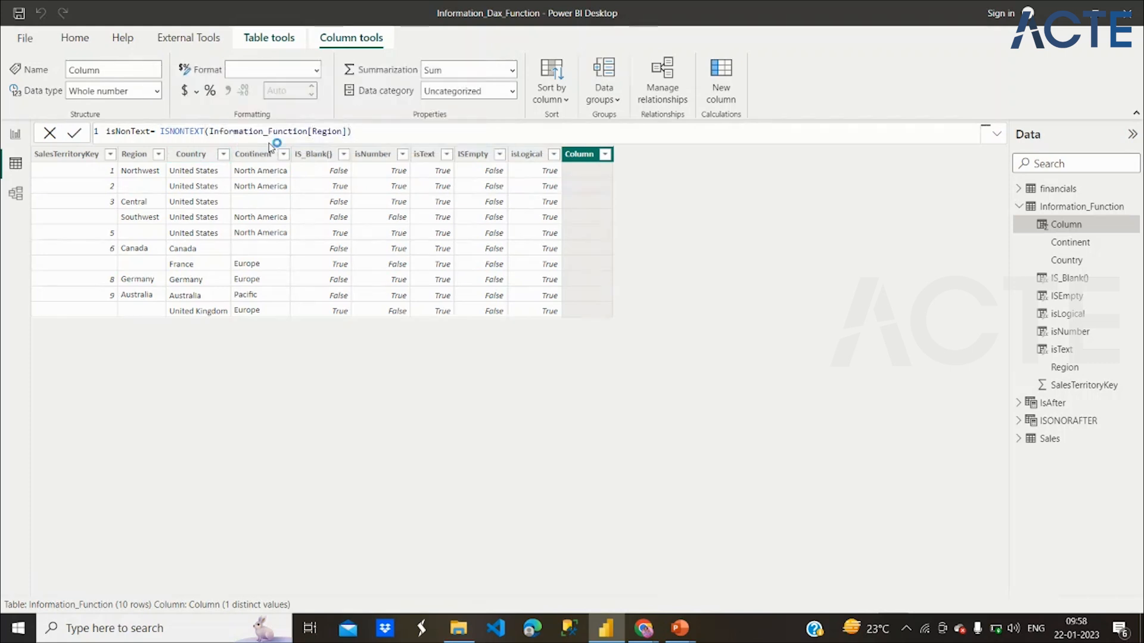
pyautogui.press('Return')
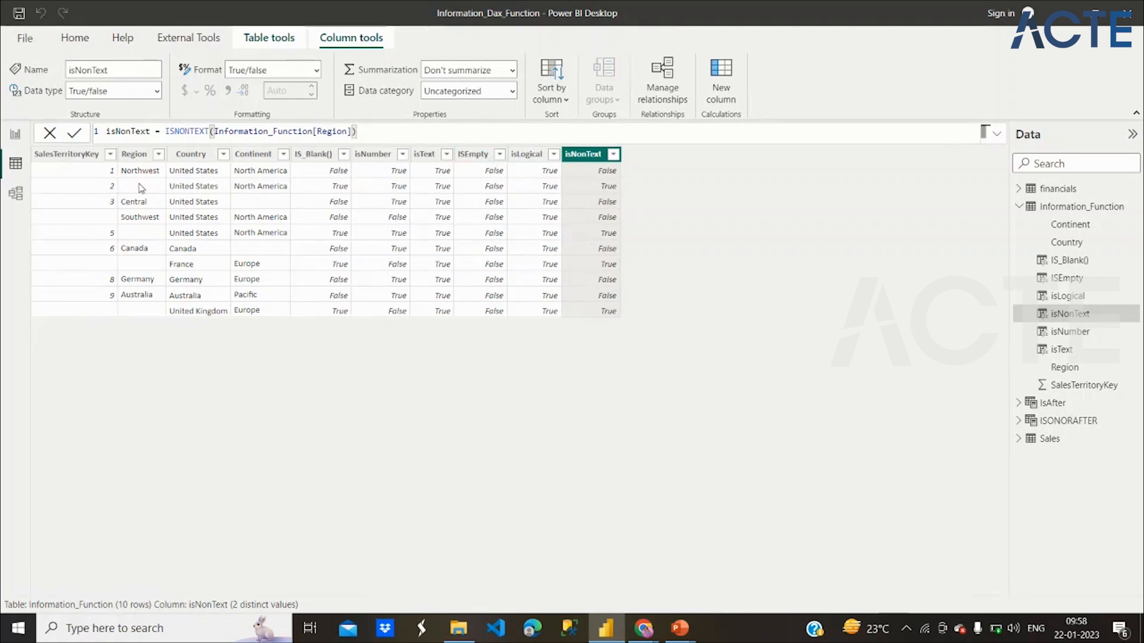
# Change the isNonText formula to test Information_Function[Country]
pyautogui.doubleClick(332, 132)
pyautogui.write('Country')
pyautogui.press('Return')
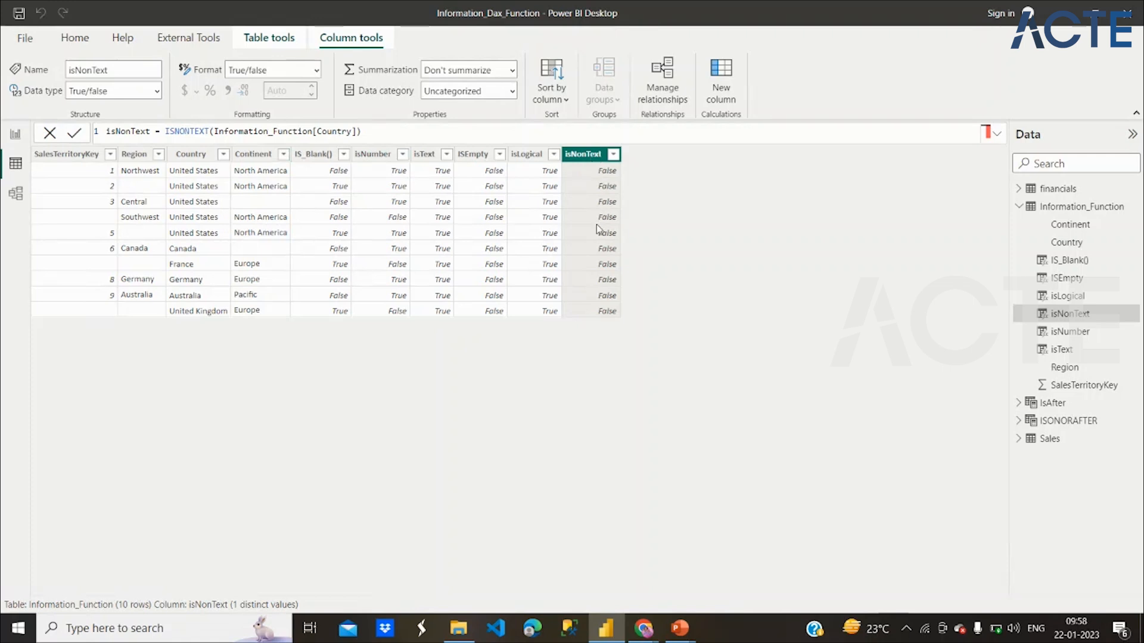
# Set the isNonText formula back to testing Information_Function[Region]
pyautogui.doubleClick(332, 130)
pyautogui.write('R')
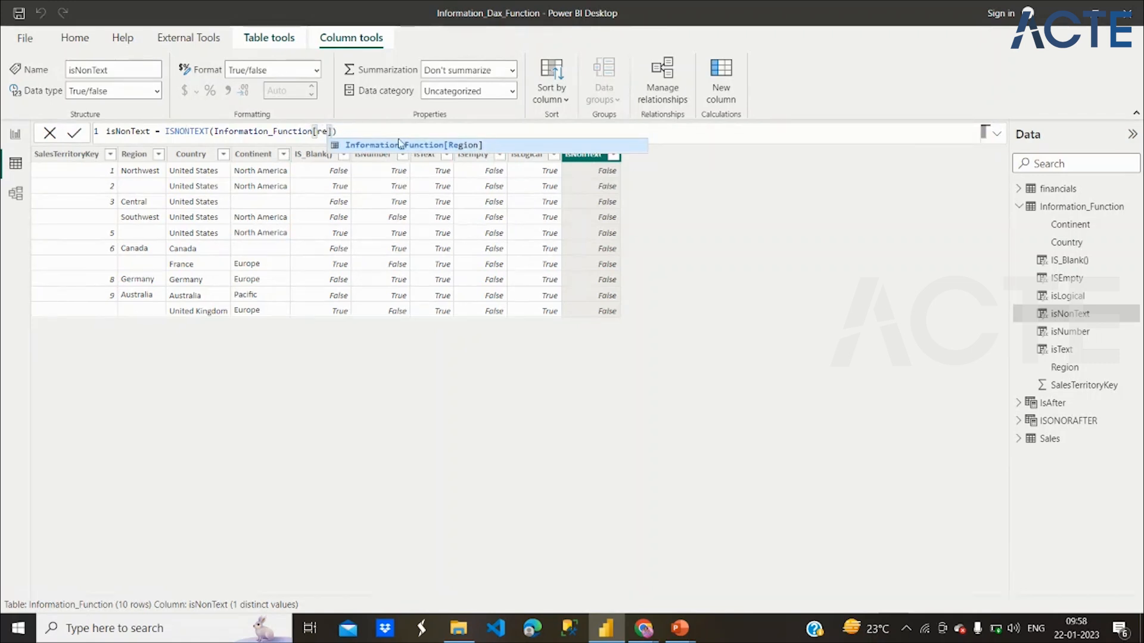
pyautogui.press('Tab')
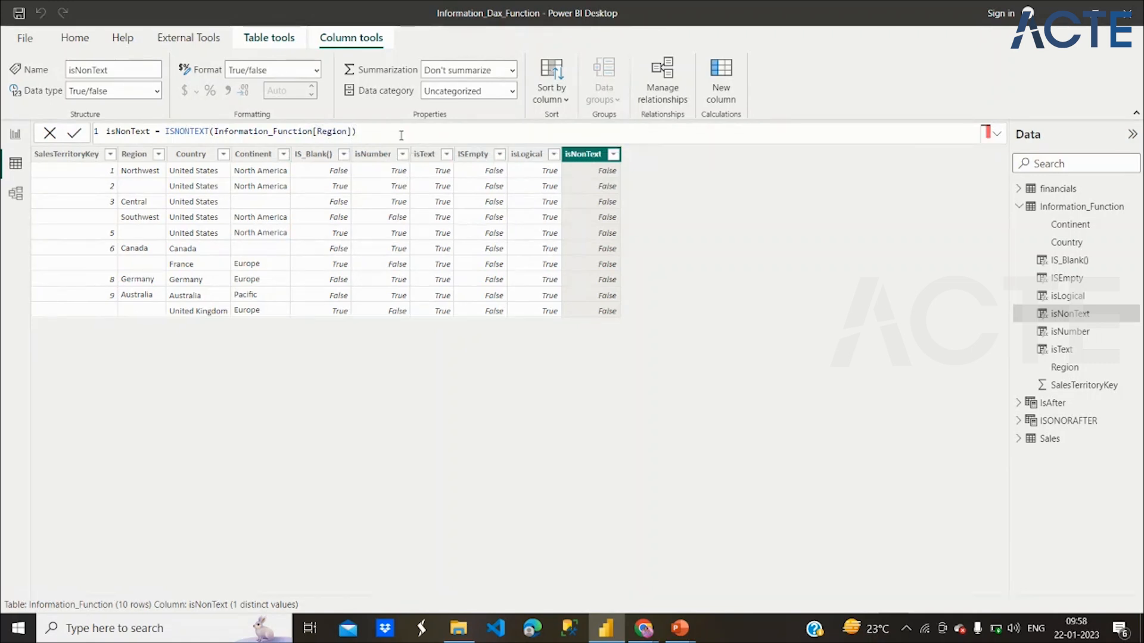
pyautogui.press('Return')
# Remove the argument from the isNonText formula to read the ISNONTEXT description, and paste Information_Function[Region] back in
pyautogui.moveTo(356, 131); pyautogui.dragTo(215, 127)
pyautogui.hotkey('ctrl', 'c')
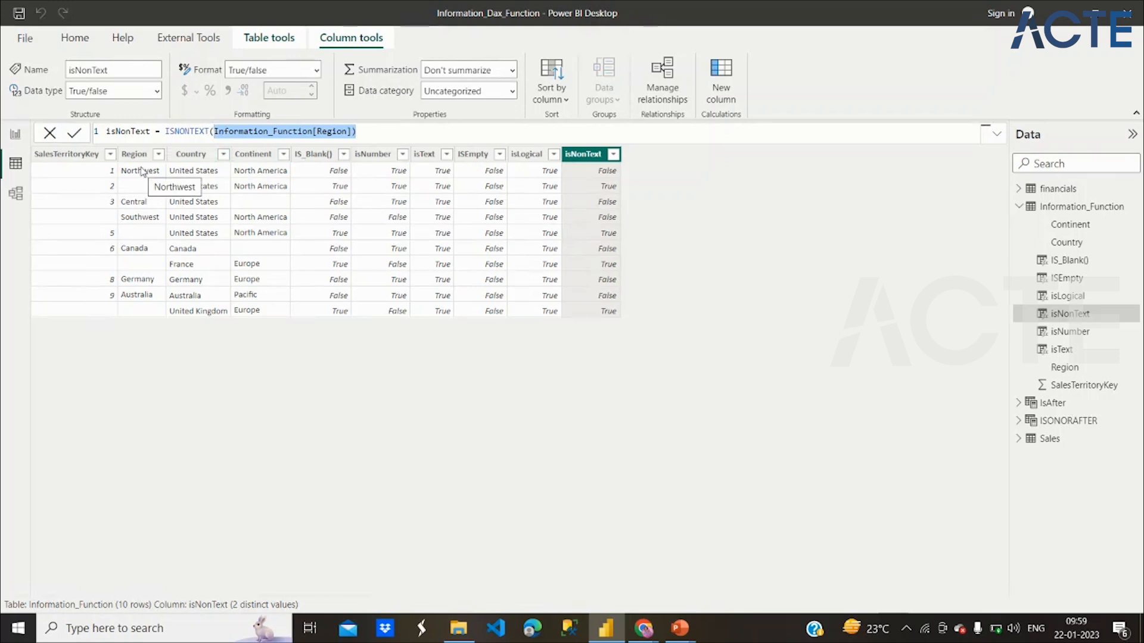
pyautogui.press('BackSpace')
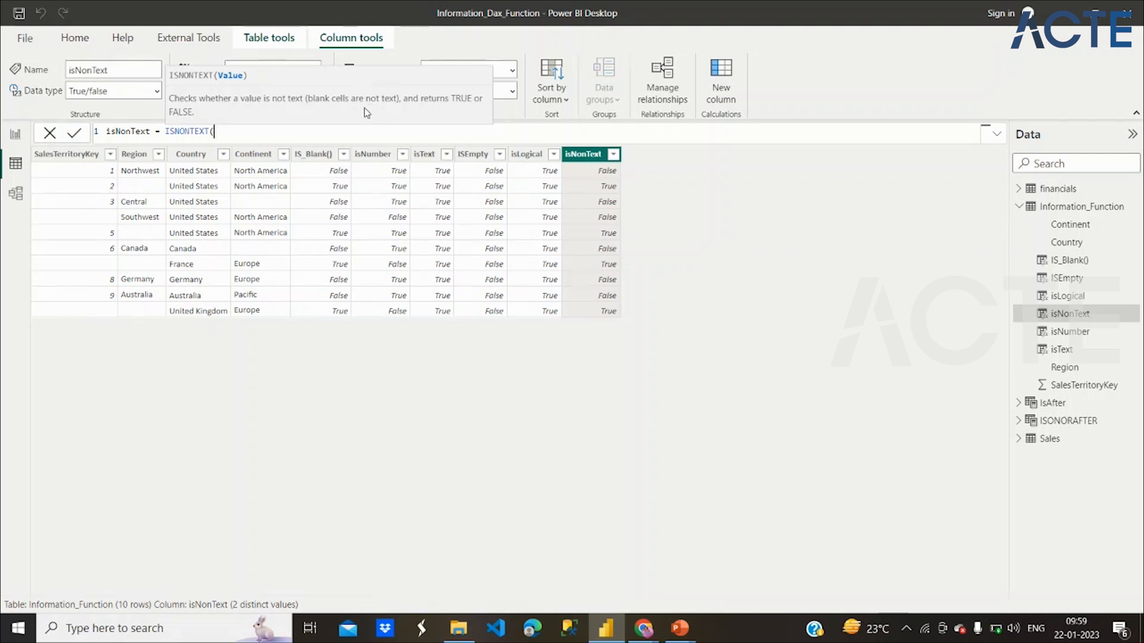
pyautogui.hotkey('ctrl', 'v')
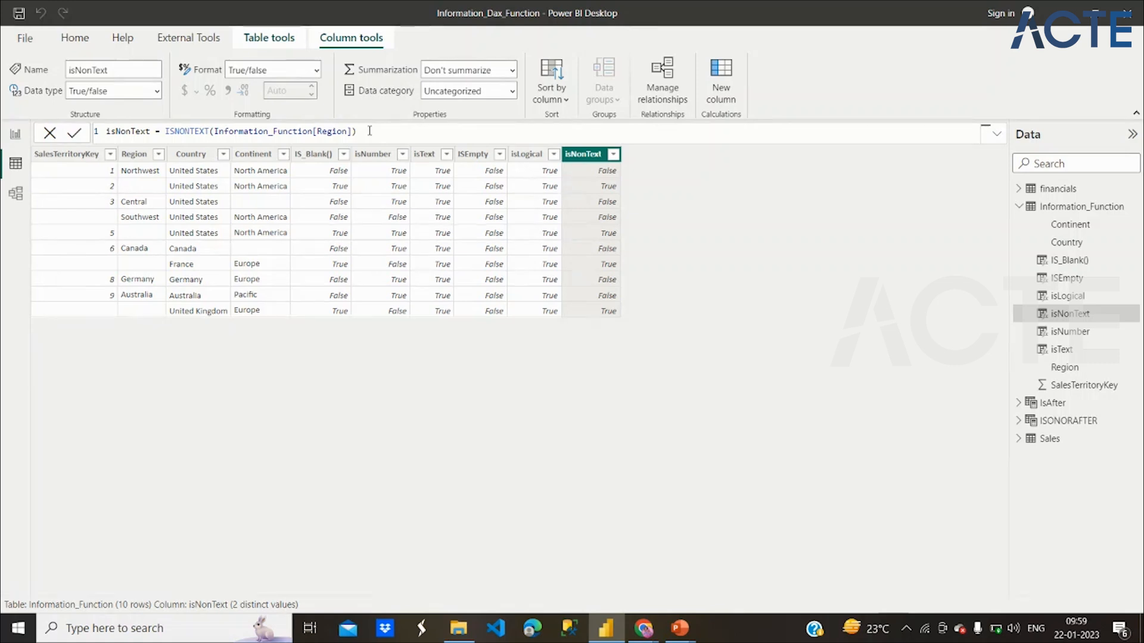
# Switch to the PowerPoint presentation POWER BI_ACTE_9-10PM to view the slide listing the DAX information functions
pyautogui.moveTo(678, 625)
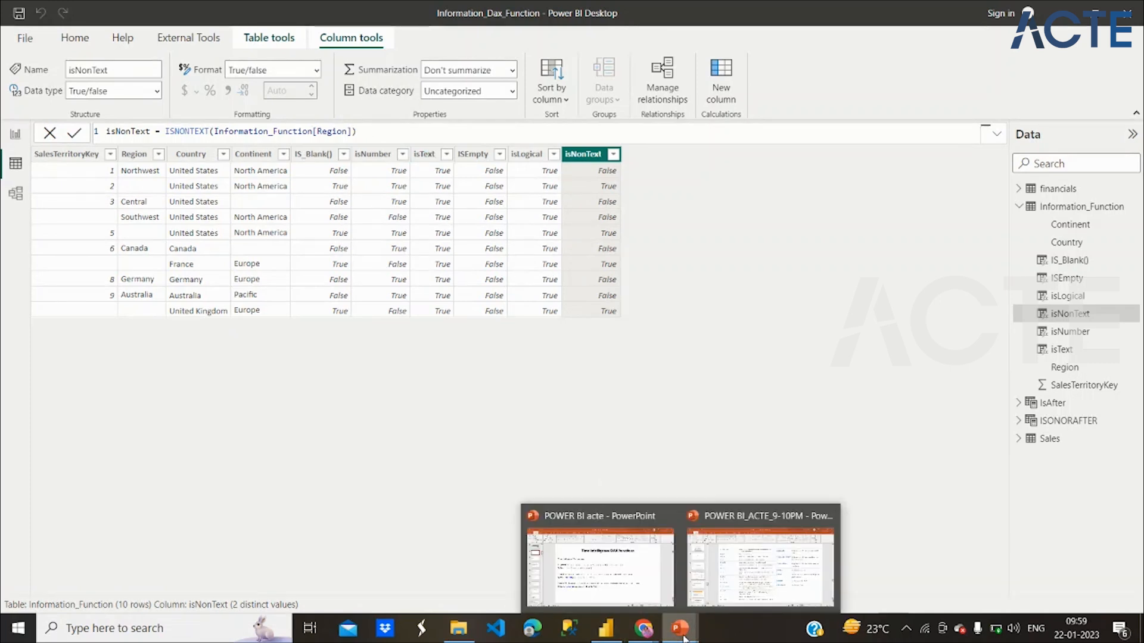
pyautogui.click(777, 545)
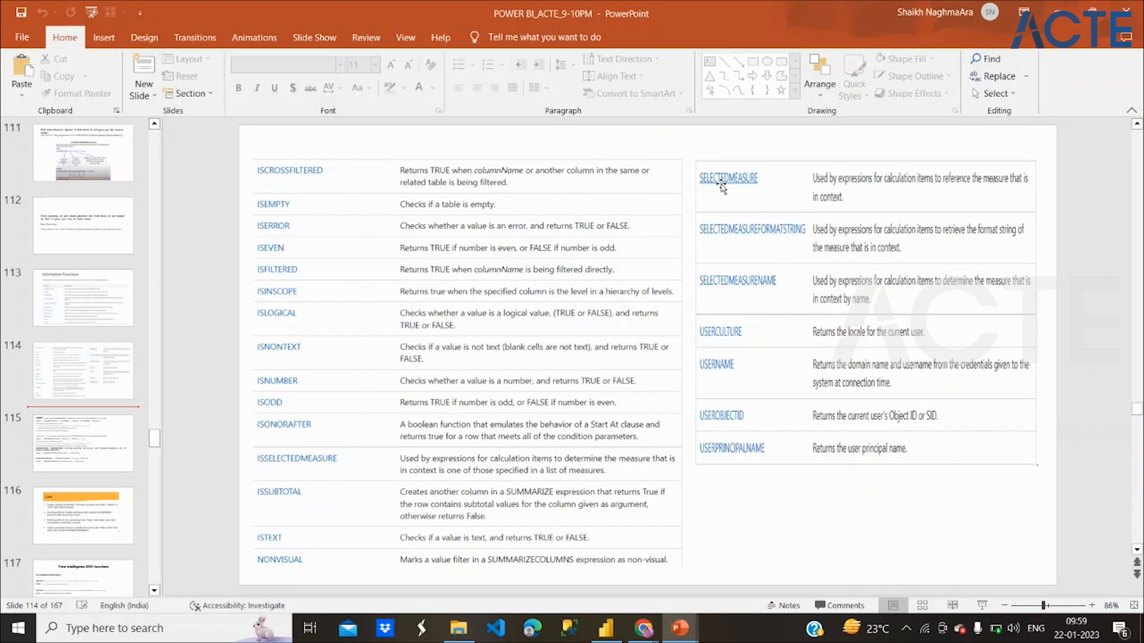
# Switch to the Information_Dax_Function report in Power BI Desktop and look through its file options and home commands
pyautogui.moveTo(651, 638)
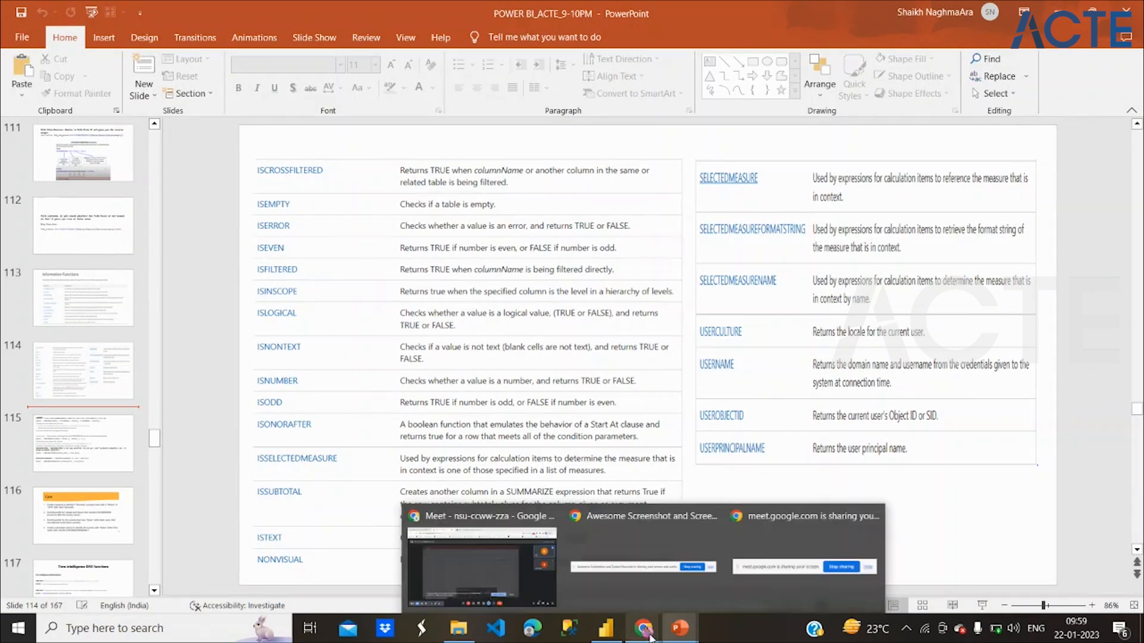
pyautogui.moveTo(605, 630)
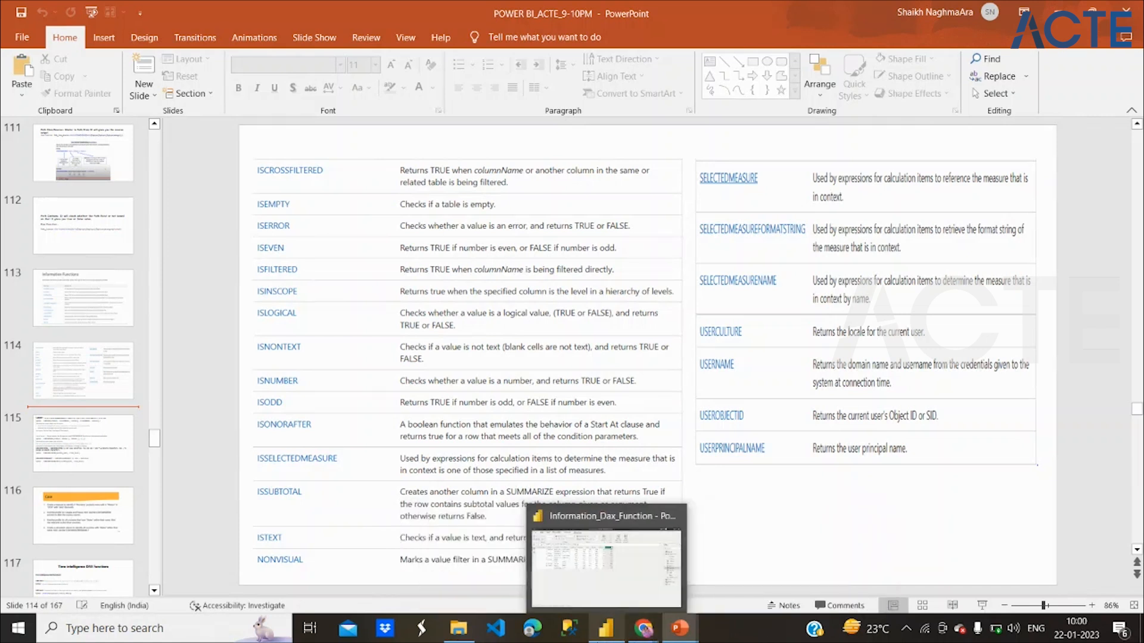
pyautogui.click(605, 565)
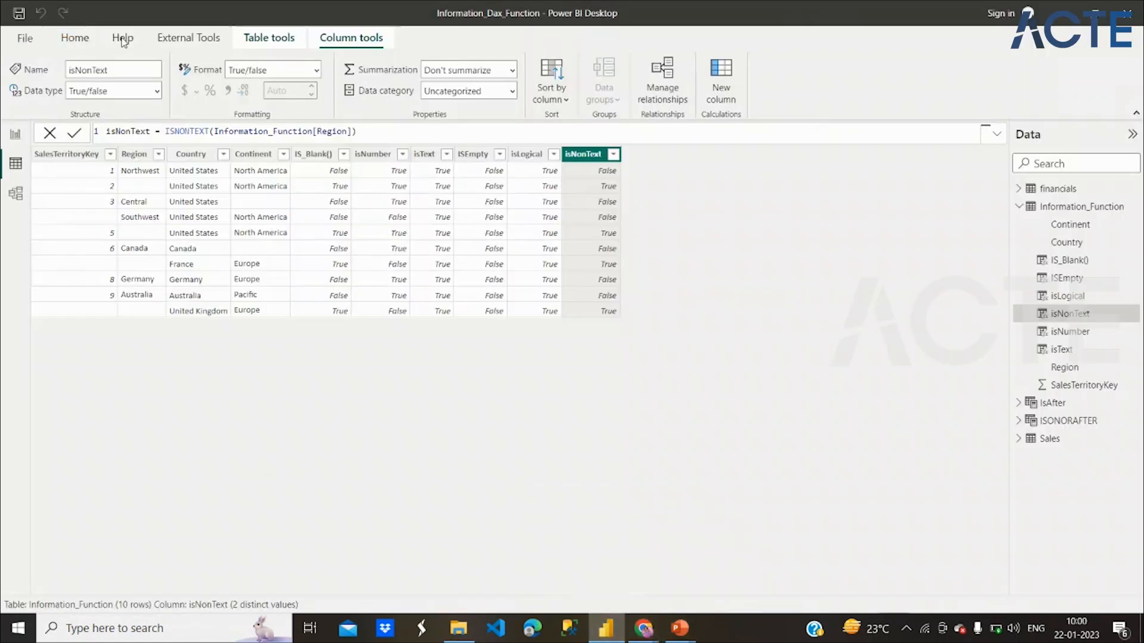
pyautogui.click(27, 40)
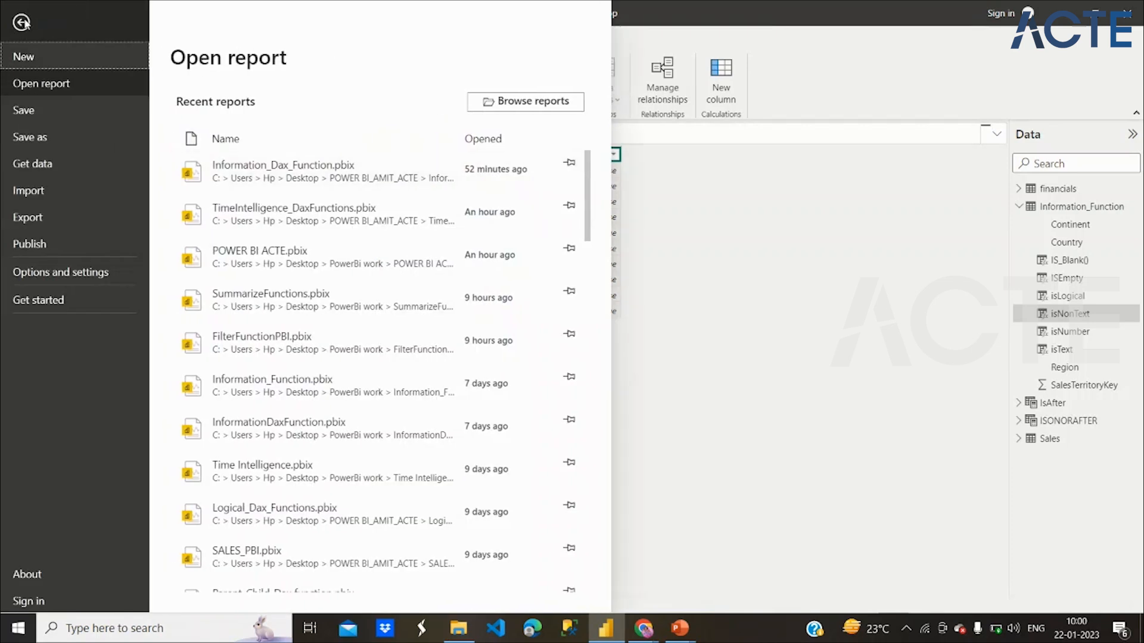
pyautogui.click(24, 22)
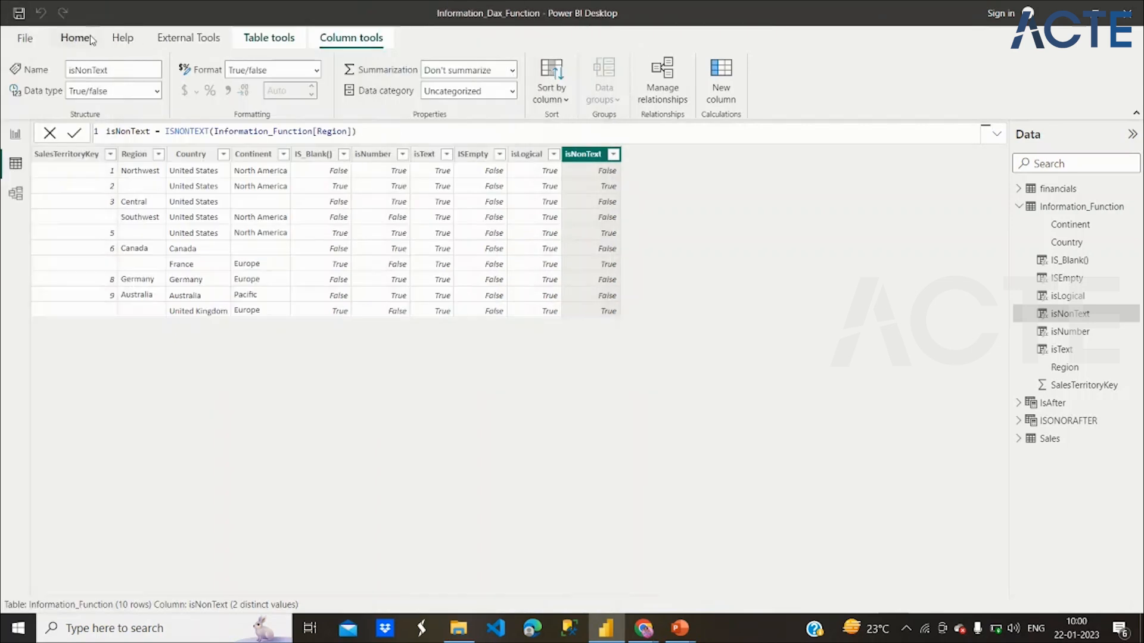
pyautogui.click(89, 36)
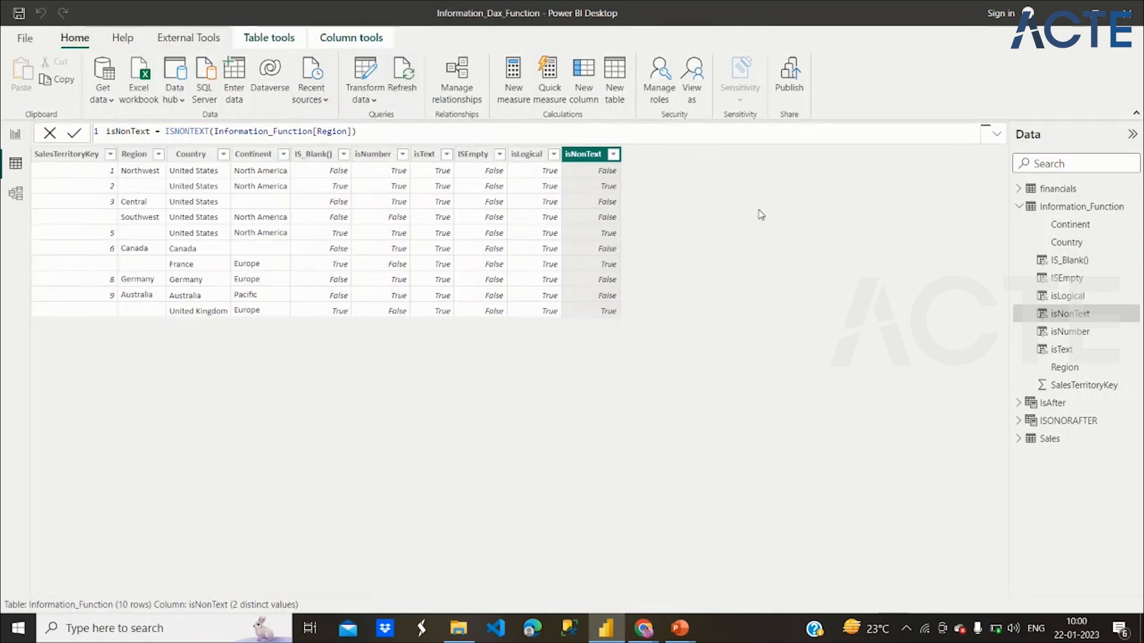
# Display the financials table and open the External Tools resource from the help commands
pyautogui.click(1084, 190)
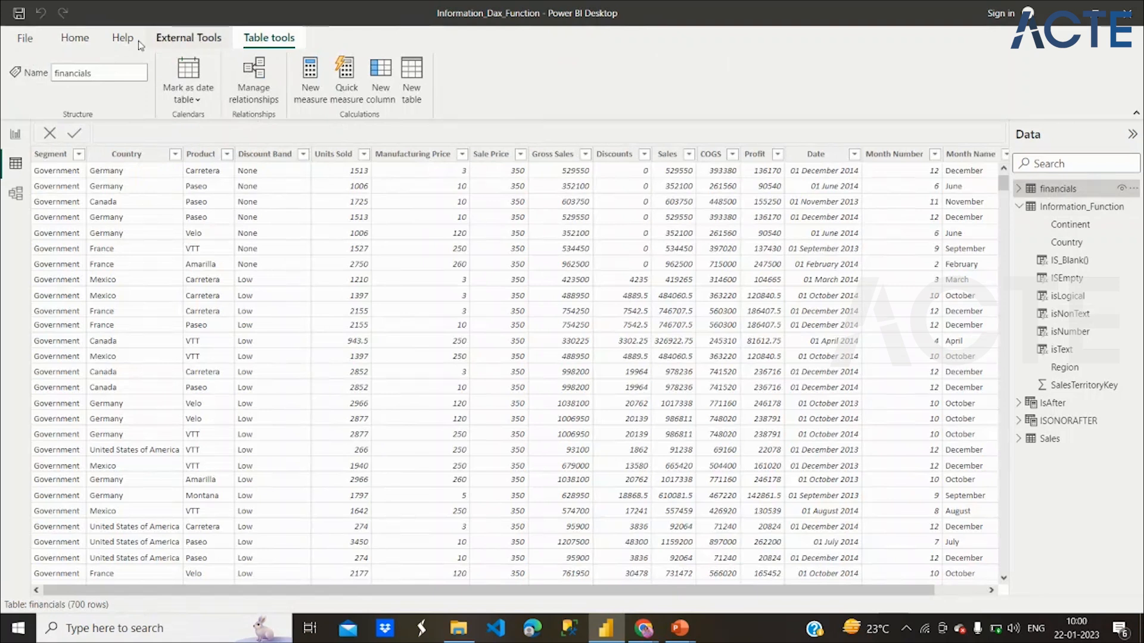
pyautogui.click(117, 42)
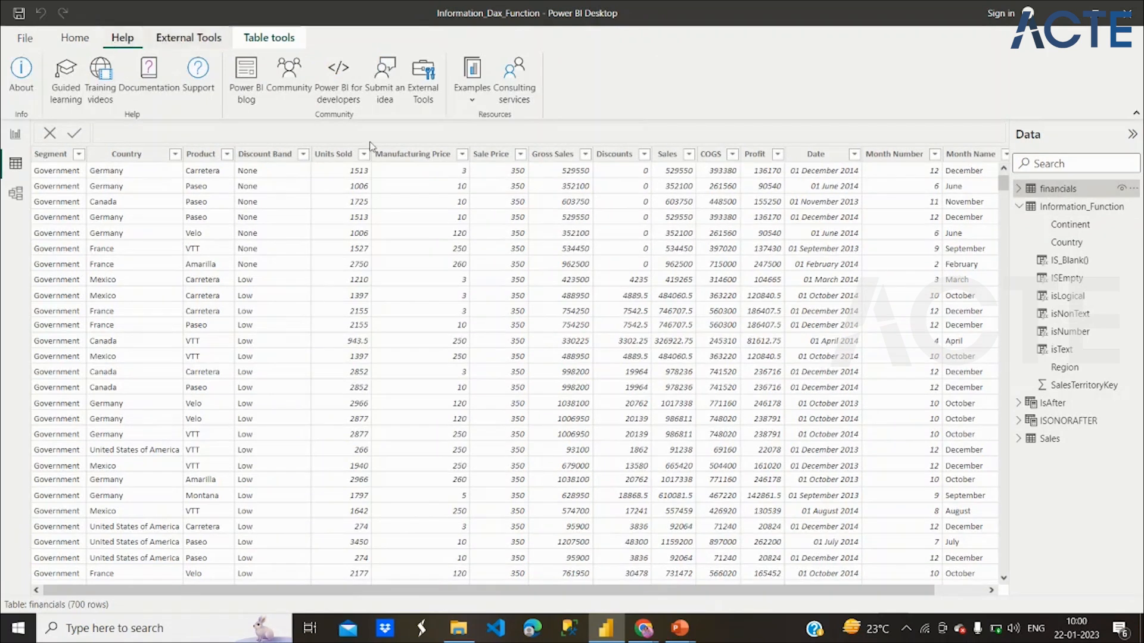
pyautogui.click(423, 103)
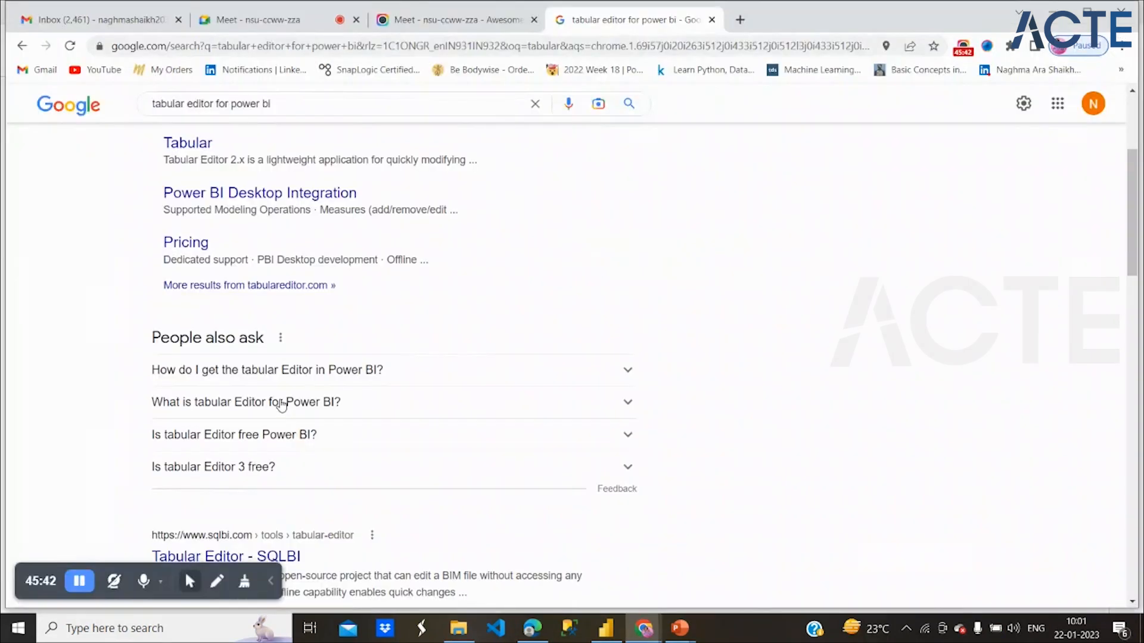
# In the Google results for "tabular editor for power bi", expand the question "What is tabular Editor for Power BI?" and read its answer
pyautogui.click(281, 404)
pyautogui.scroll(-1, 282, 404)
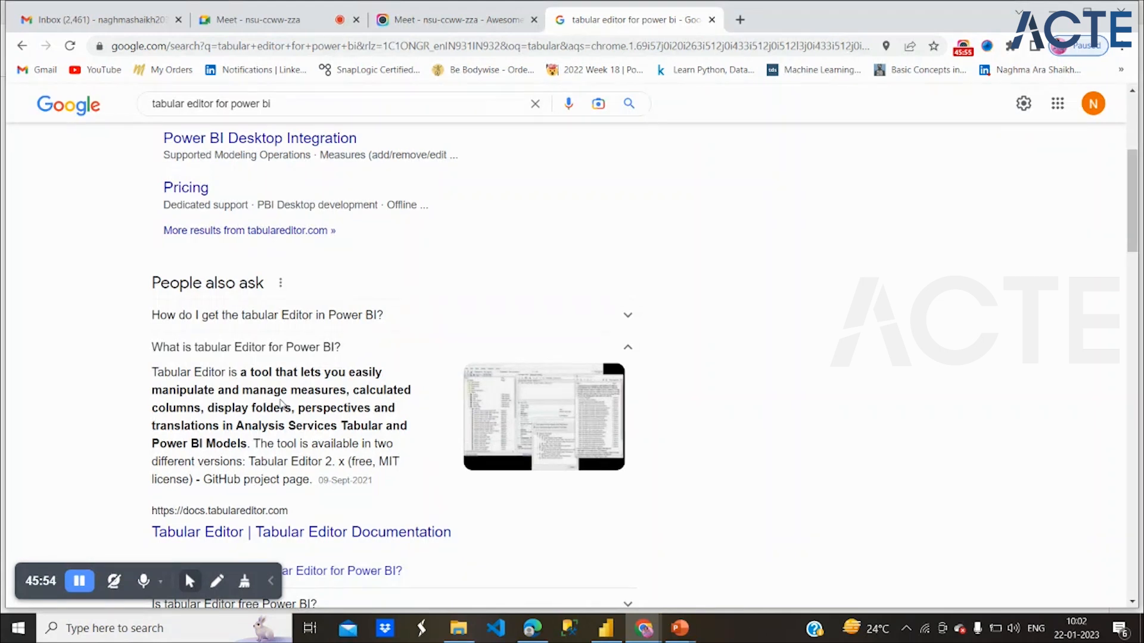
# Open the bookmarked 2022 Week 18 Workout Wednesday page in a new browser tab and go to the site's Power BI challenges
pyautogui.click(738, 21)
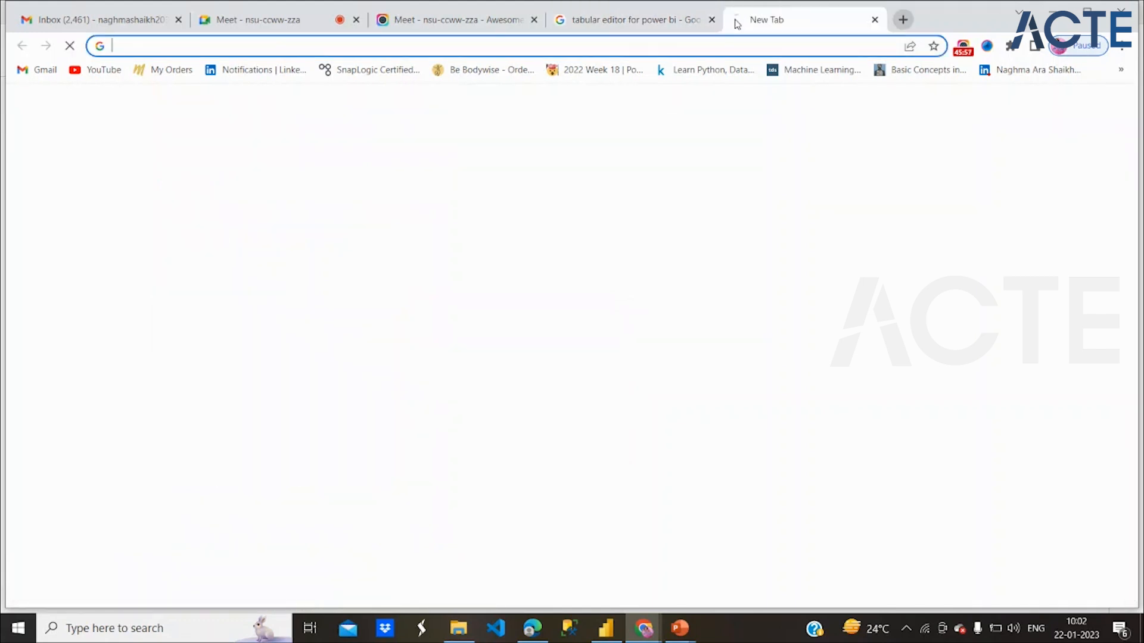
pyautogui.click(612, 71)
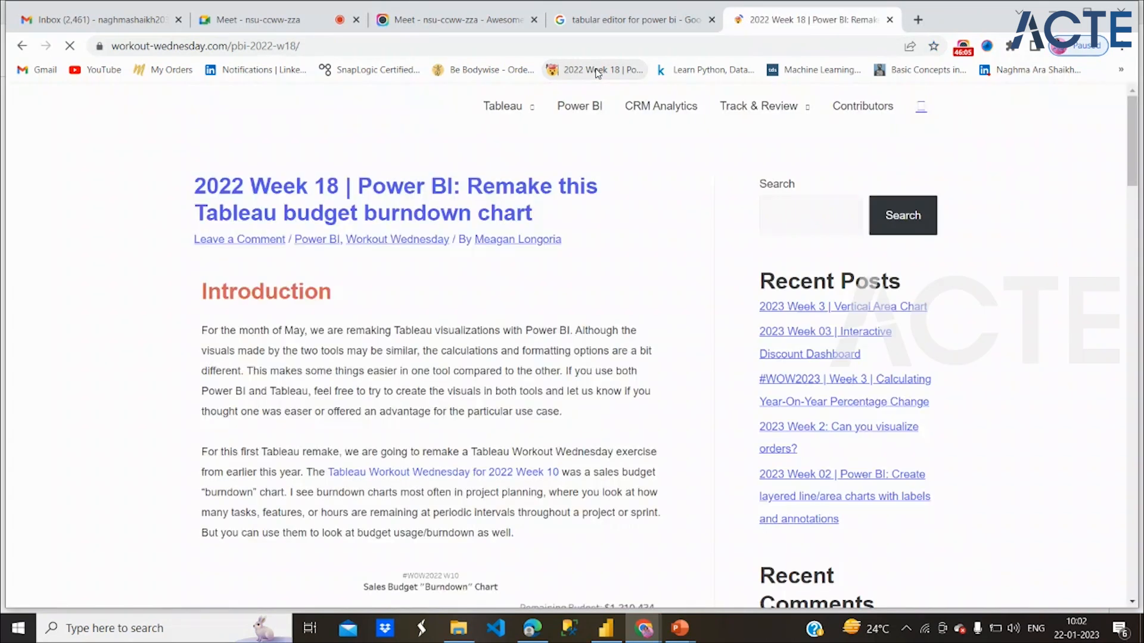
pyautogui.scroll(2, 415, 431)
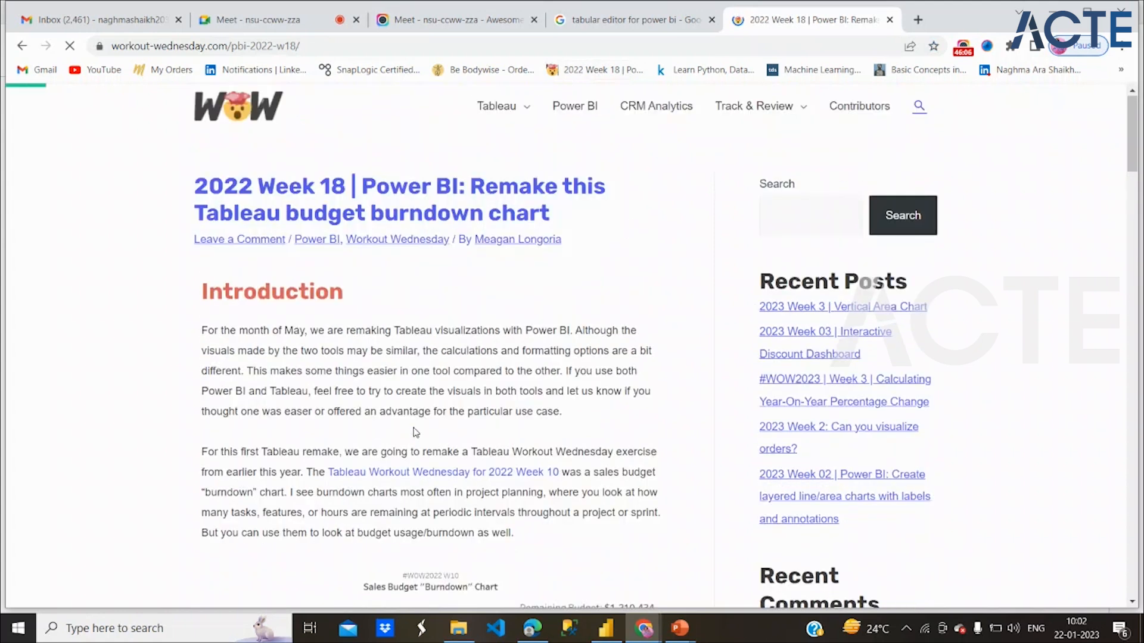
pyautogui.click(560, 115)
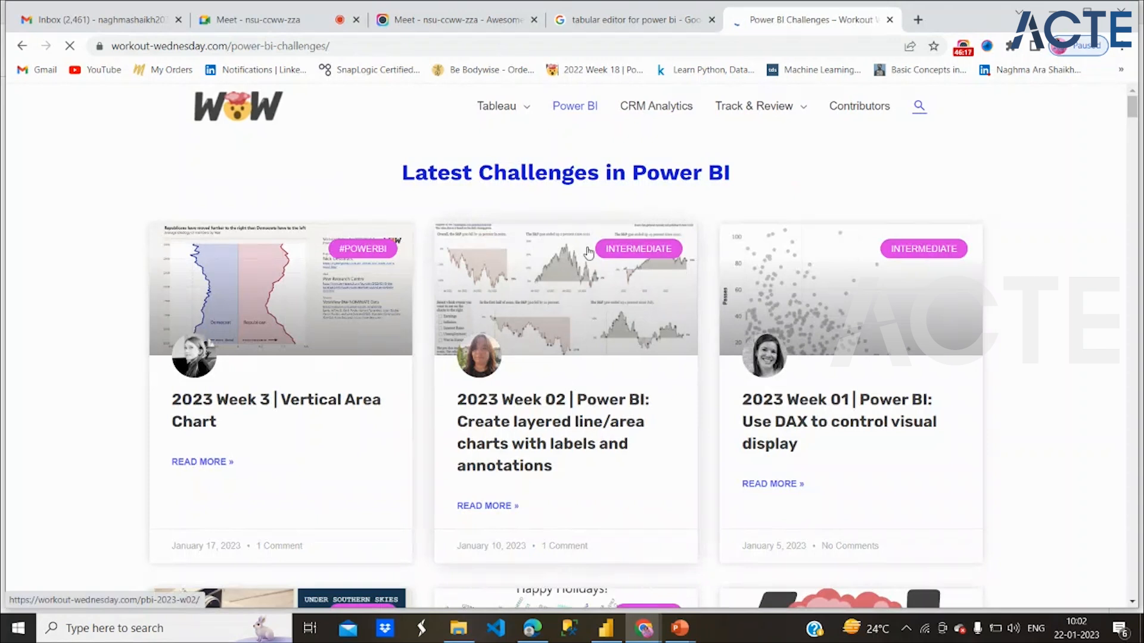
# Browse the Power BI challenges back to August 2022 and open 2022 Week 34, Calculation Groups
pyautogui.scroll(-3, 606, 391)
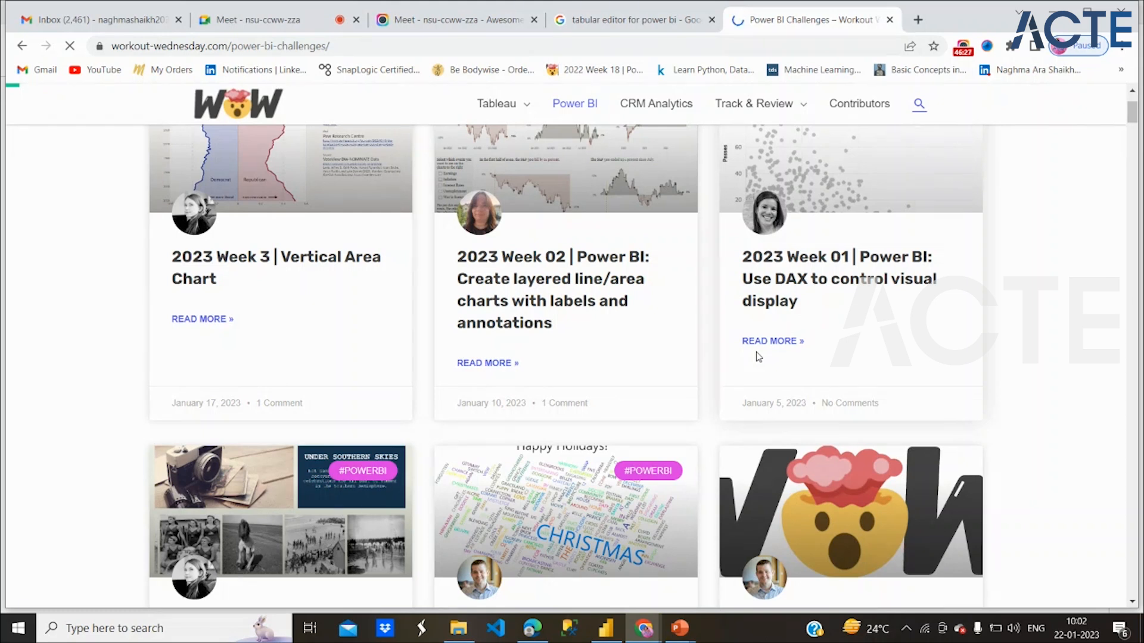
pyautogui.scroll(-10, 758, 357)
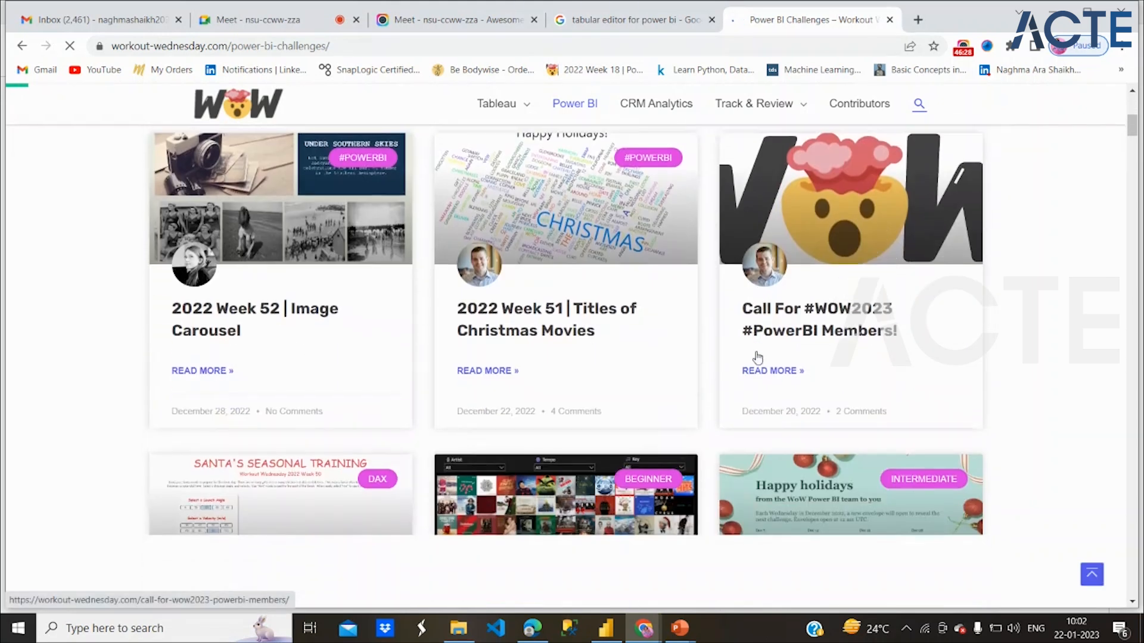
pyautogui.scroll(-4, 758, 356)
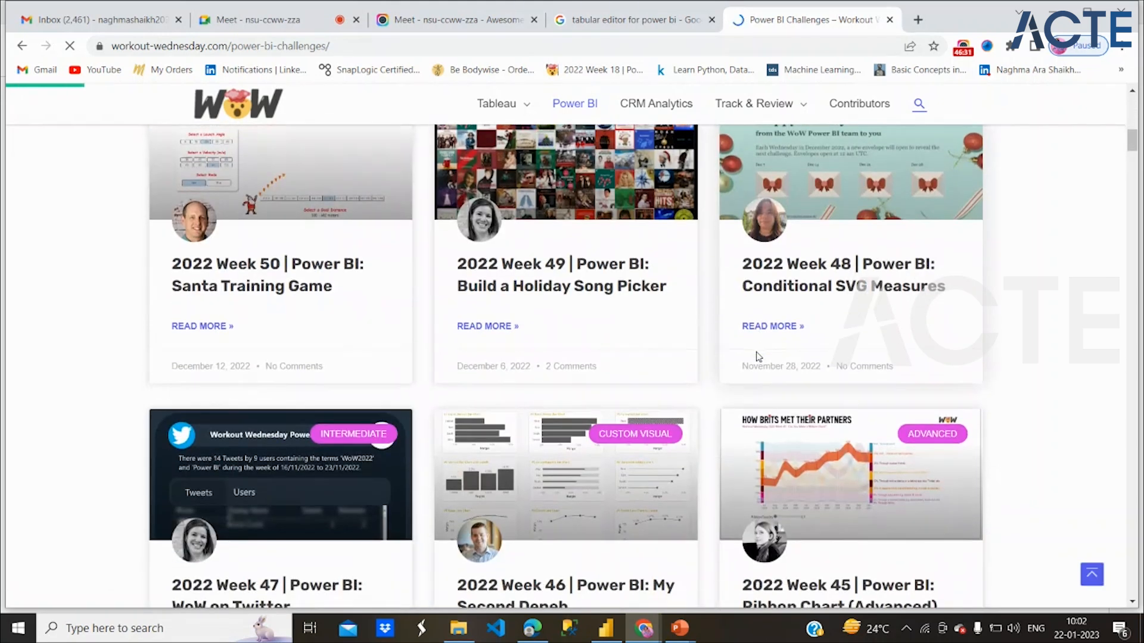
pyautogui.scroll(-7, 758, 356)
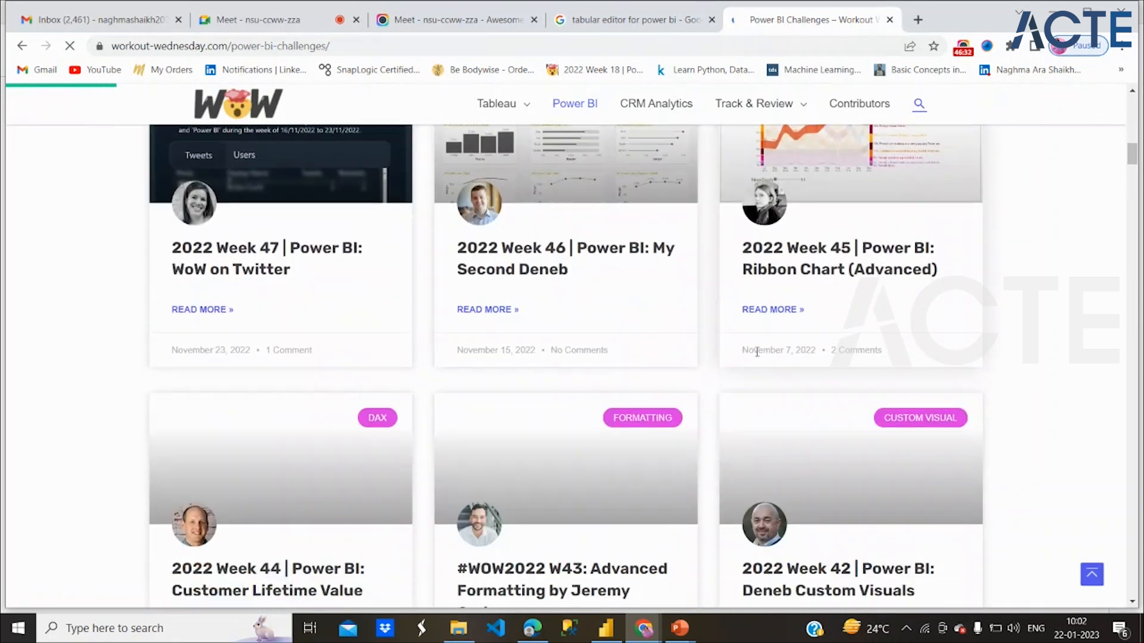
pyautogui.scroll(-6, 758, 357)
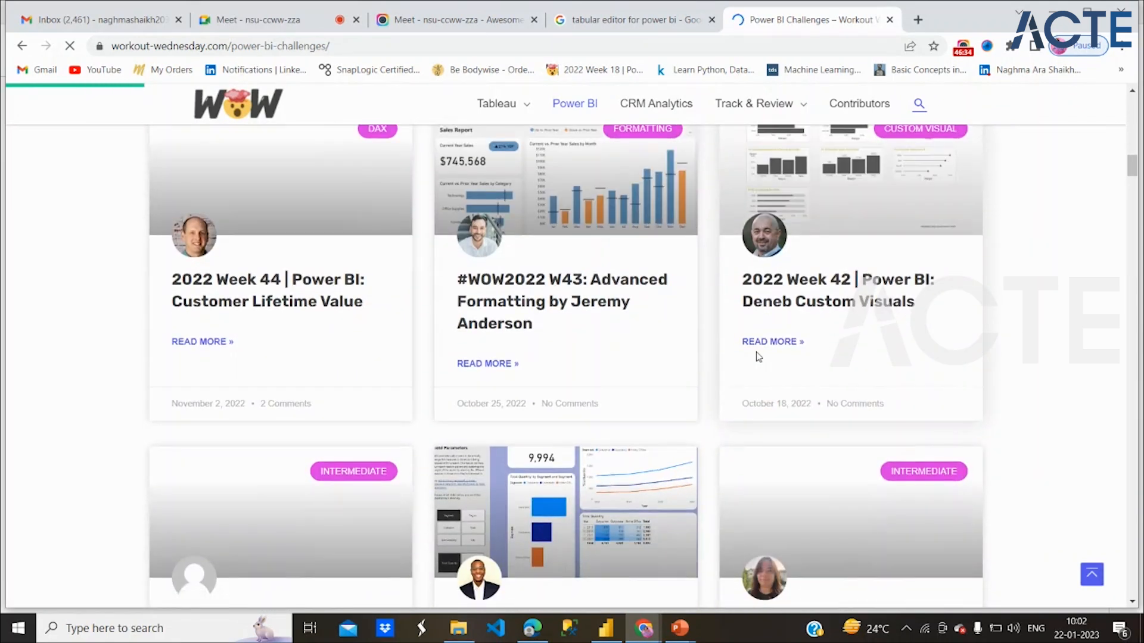
pyautogui.scroll(-3, 758, 358)
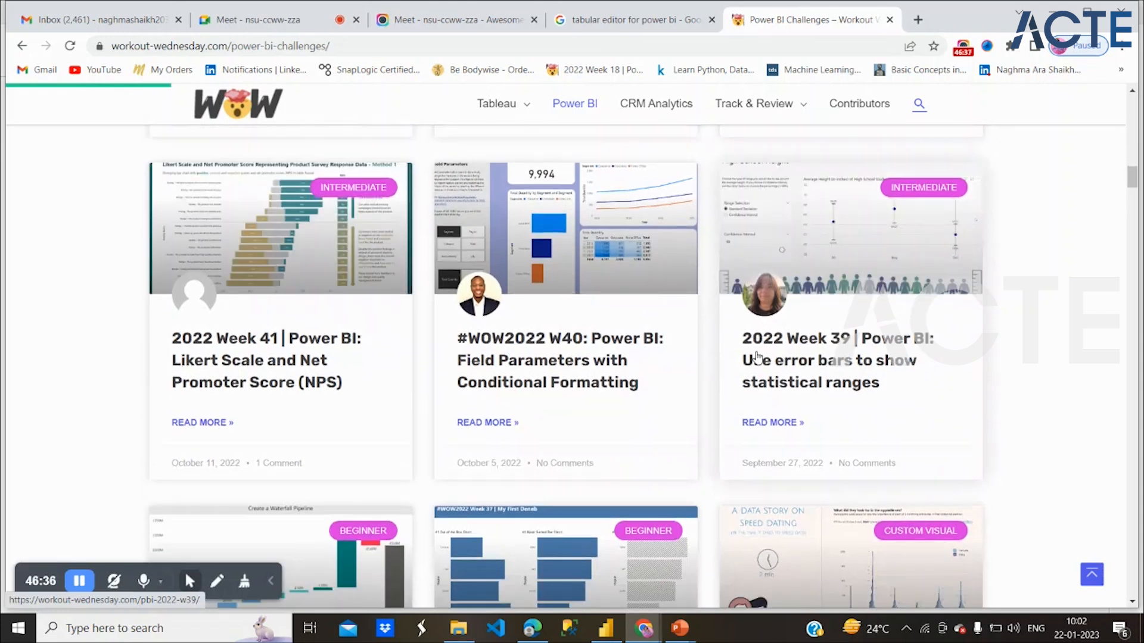
pyautogui.scroll(-7, 567, 398)
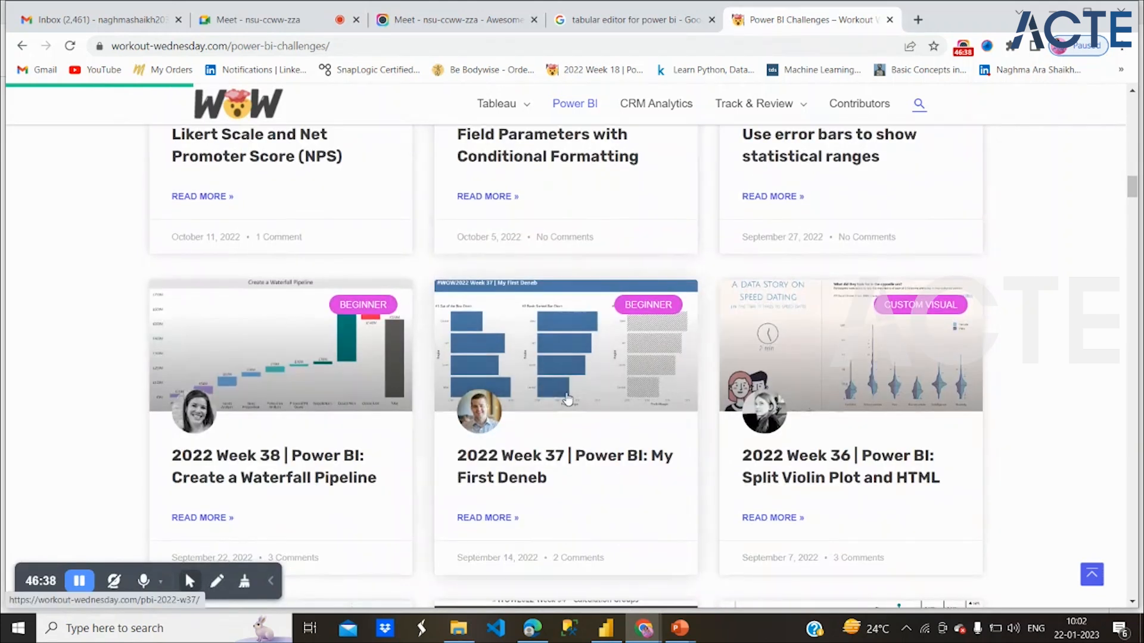
pyautogui.scroll(-2, 568, 398)
pyautogui.click(559, 500)
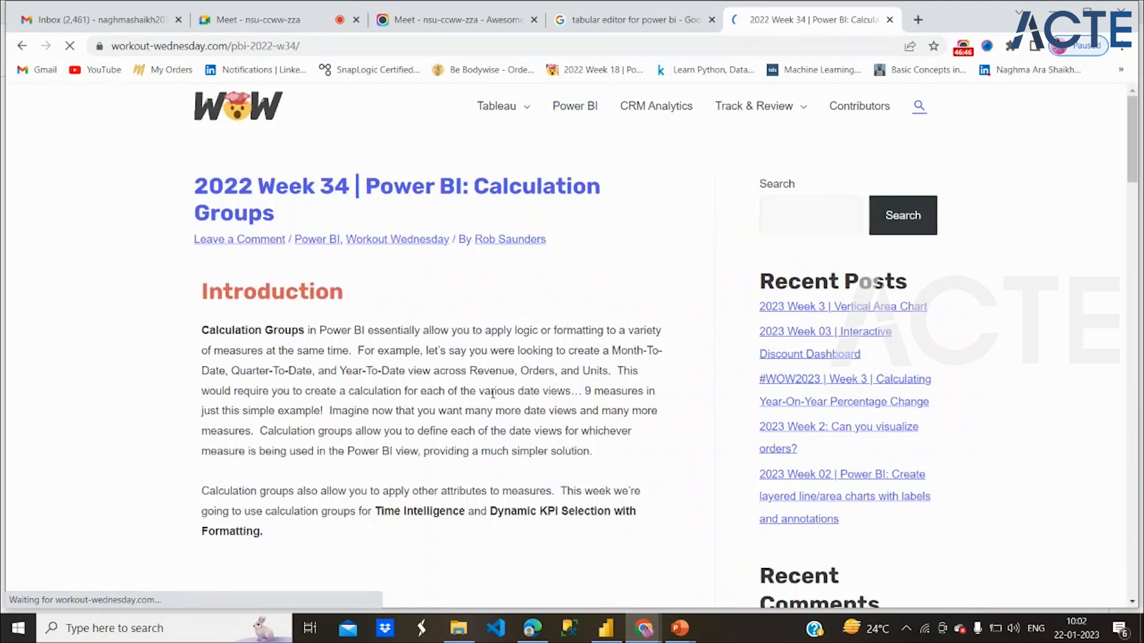
# Read the Calculation Groups introduction and open the Tabular Editor download page linked in the preparation requirements
pyautogui.scroll(-3, 491, 393)
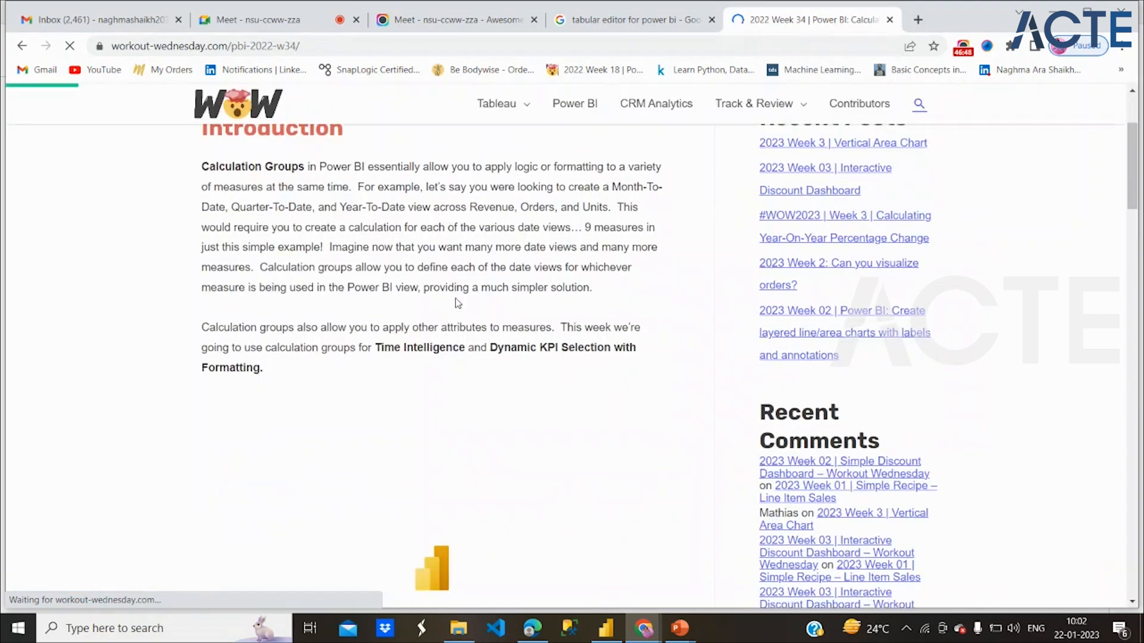
pyautogui.scroll(-1, 475, 271)
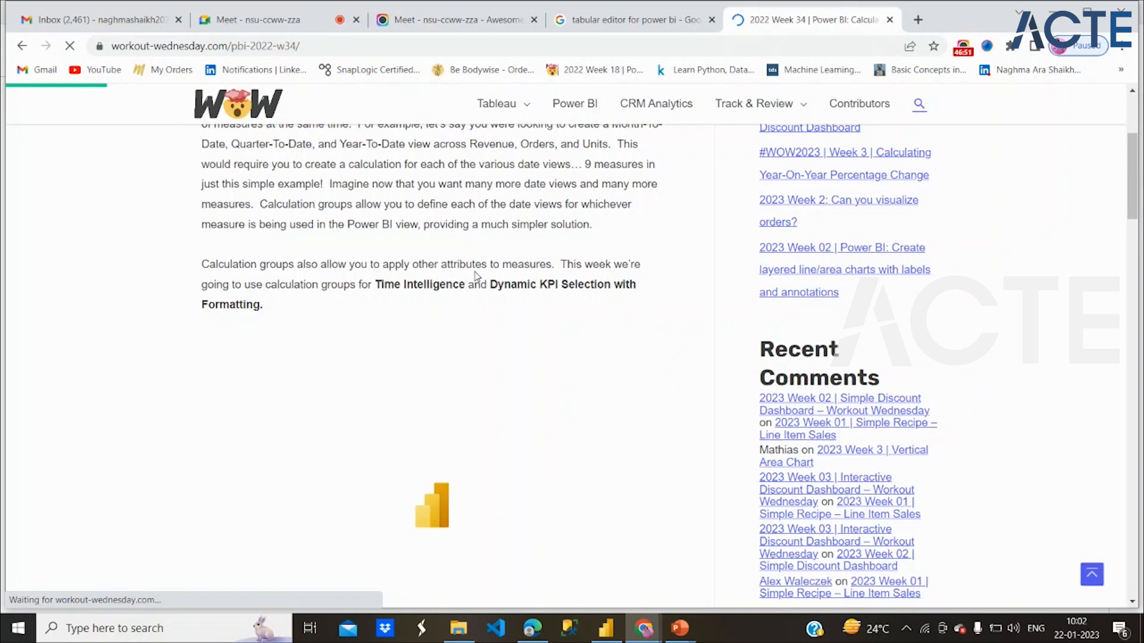
pyautogui.scroll(-7, 475, 275)
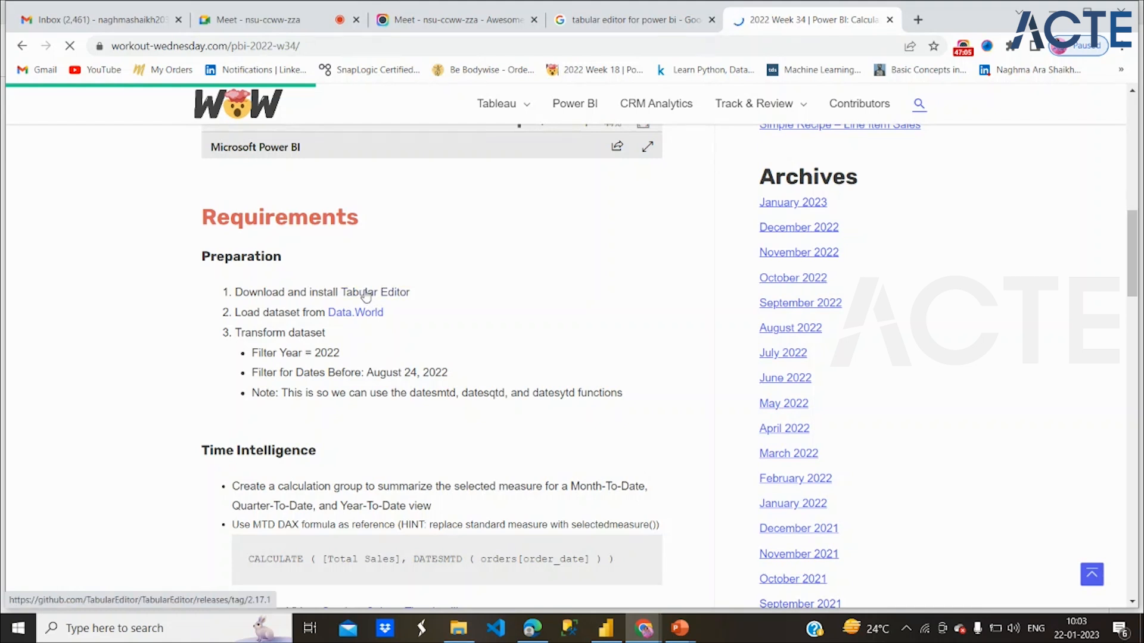
pyautogui.click(366, 295)
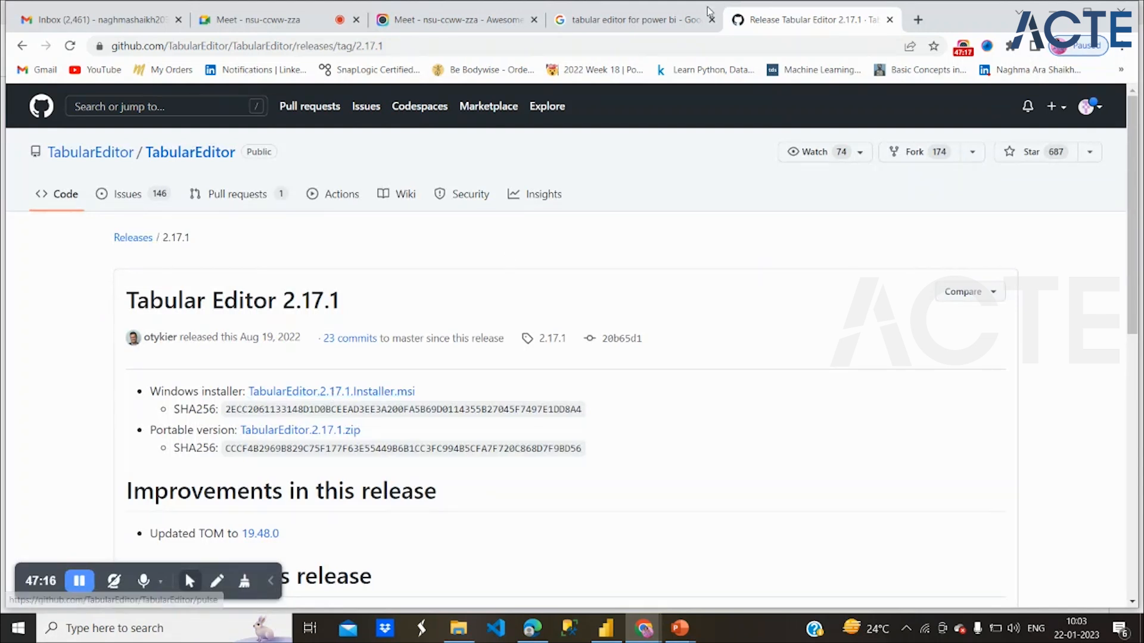
# Return to the Week 34 challenge and examine its Time Intelligence and KPI Selection with Formatting requirements, dataset section and solution video
pyautogui.click(23, 45)
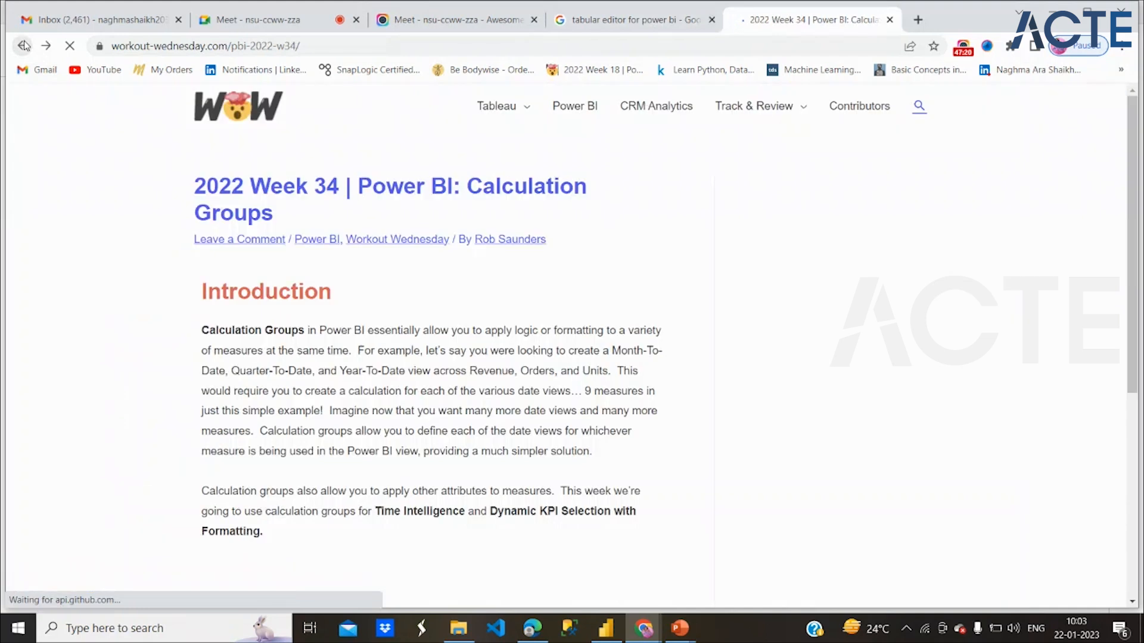
pyautogui.scroll(-2, 280, 315)
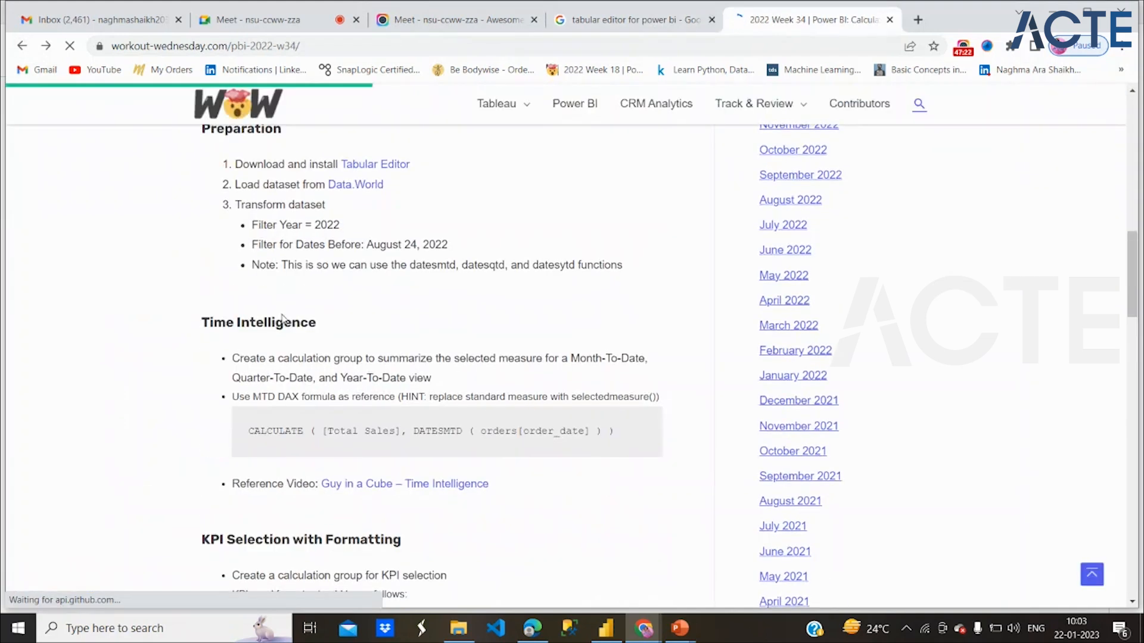
pyautogui.scroll(-4, 282, 319)
pyautogui.scroll(2, 283, 315)
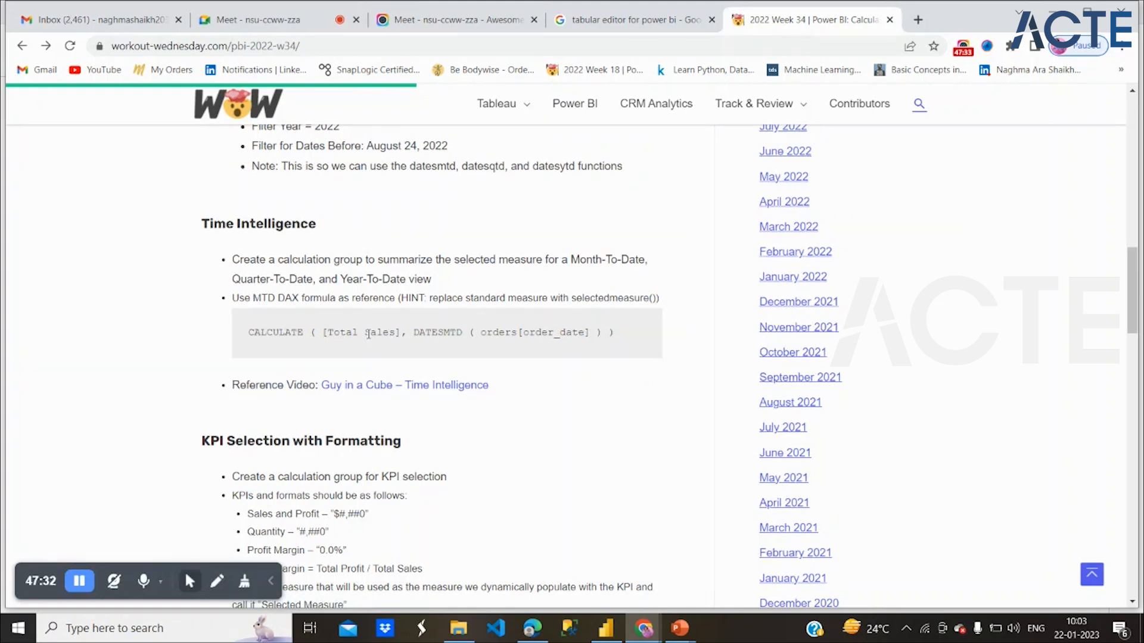
pyautogui.scroll(3, 488, 199)
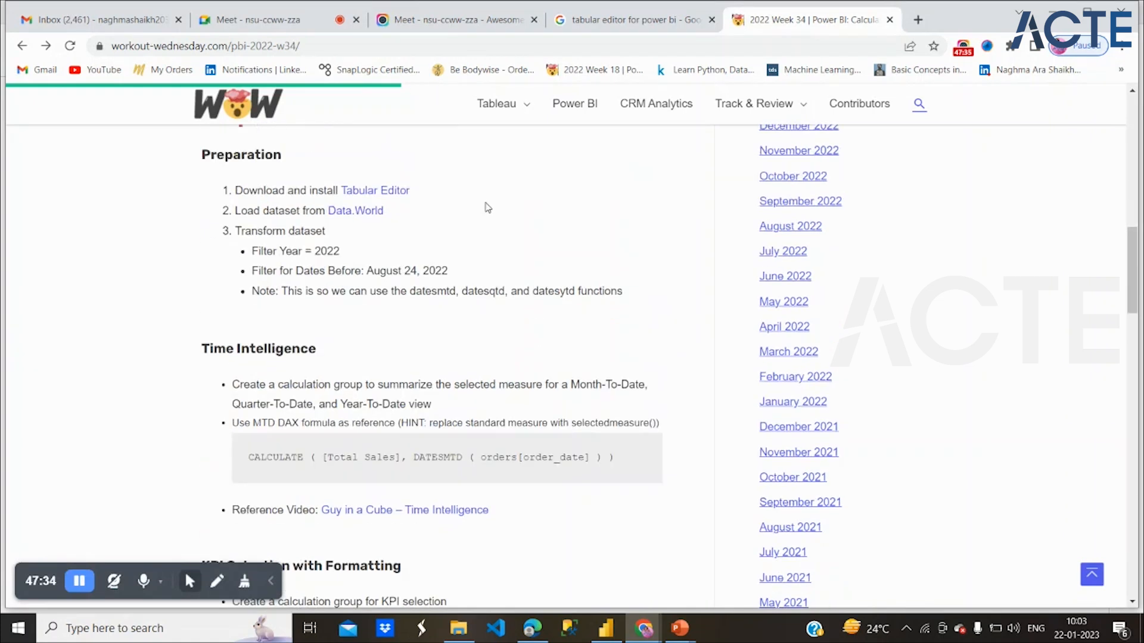
pyautogui.scroll(-4, 410, 310)
pyautogui.scroll(-9, 410, 312)
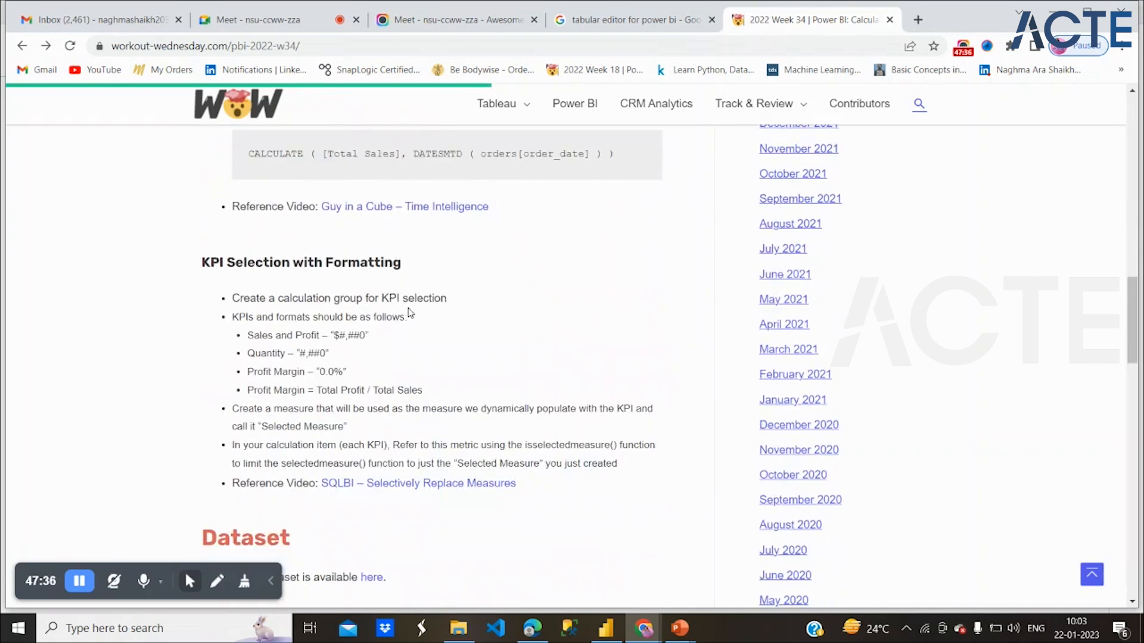
pyautogui.scroll(3, 410, 312)
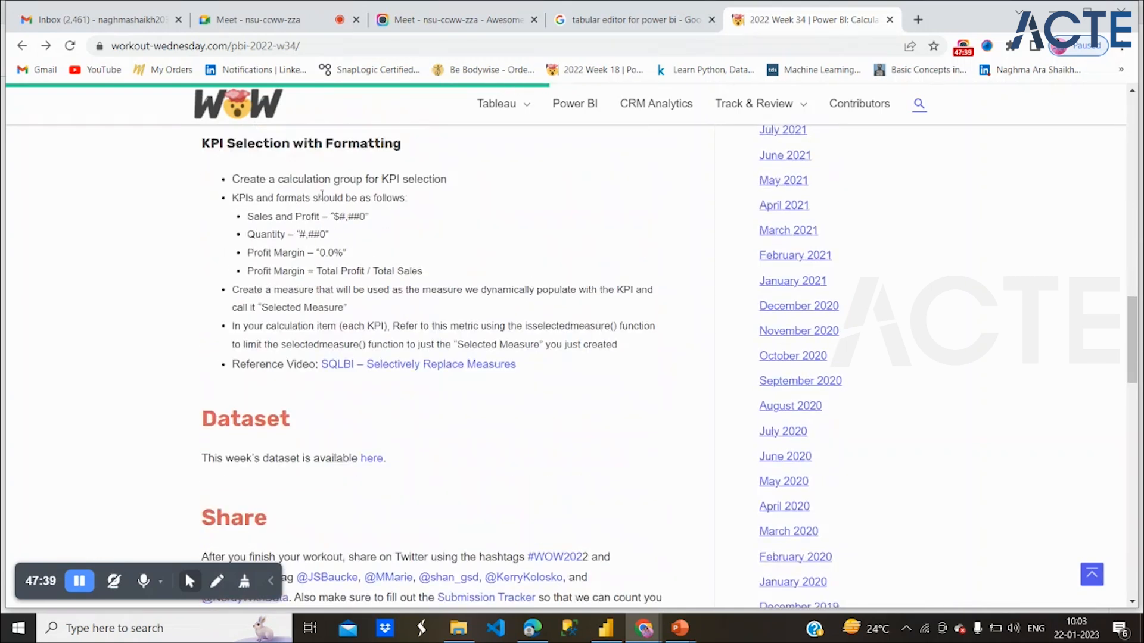
pyautogui.moveTo(313, 179); pyautogui.dragTo(365, 307)
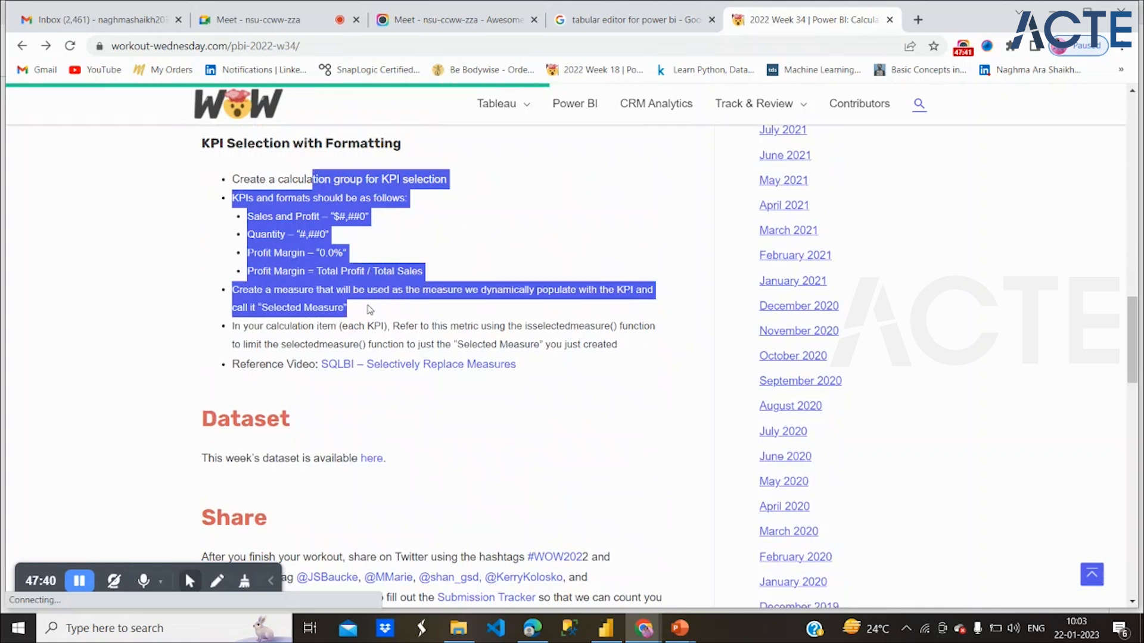
pyautogui.click(364, 308)
pyautogui.scroll(-6, 393, 358)
pyautogui.scroll(-3, 394, 448)
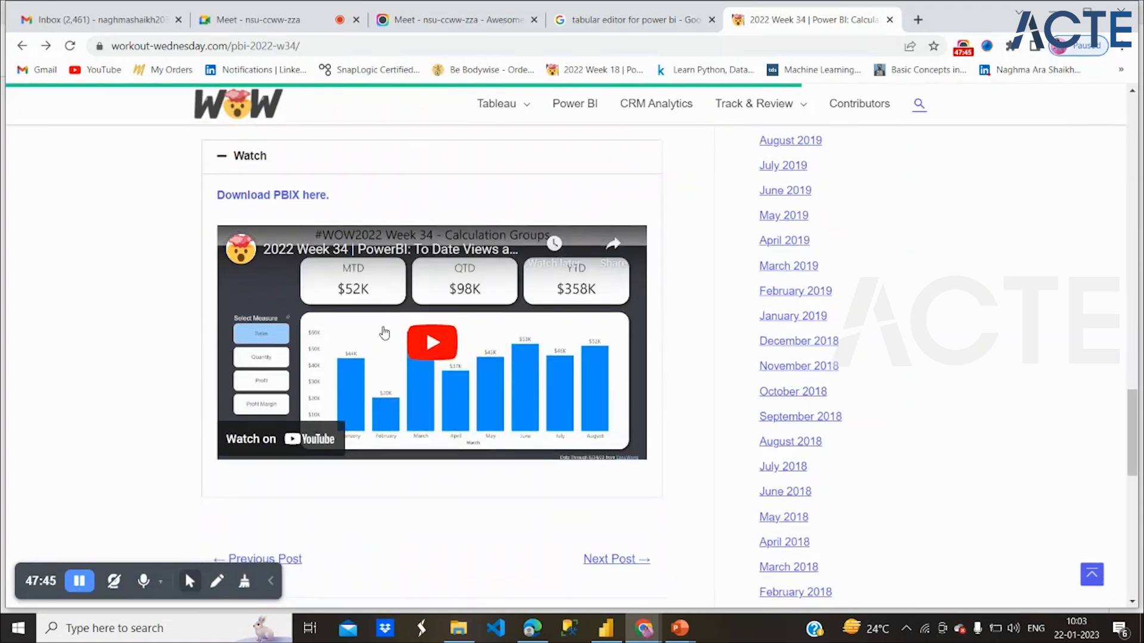
pyautogui.click(423, 43)
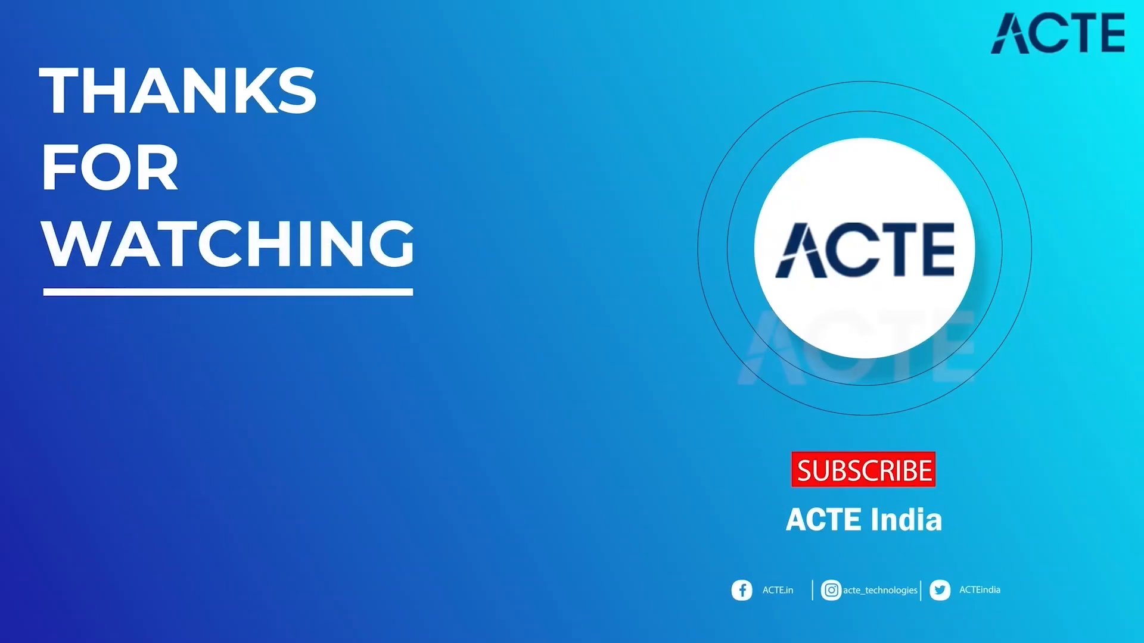